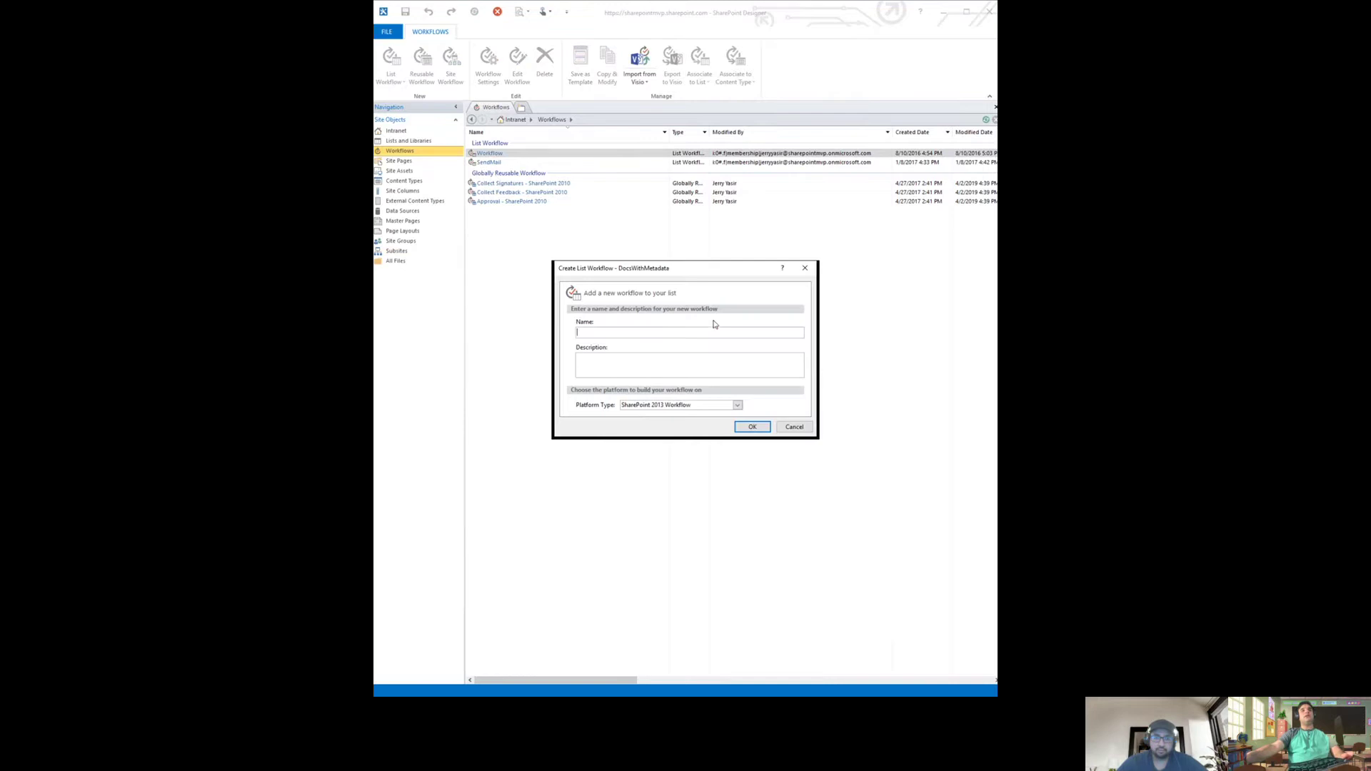
Create a SharePoint 2013 Workflow platform workflow named 'SharePoint 2013 Approval'.
{"action": "type", "text": "SharePOin"}
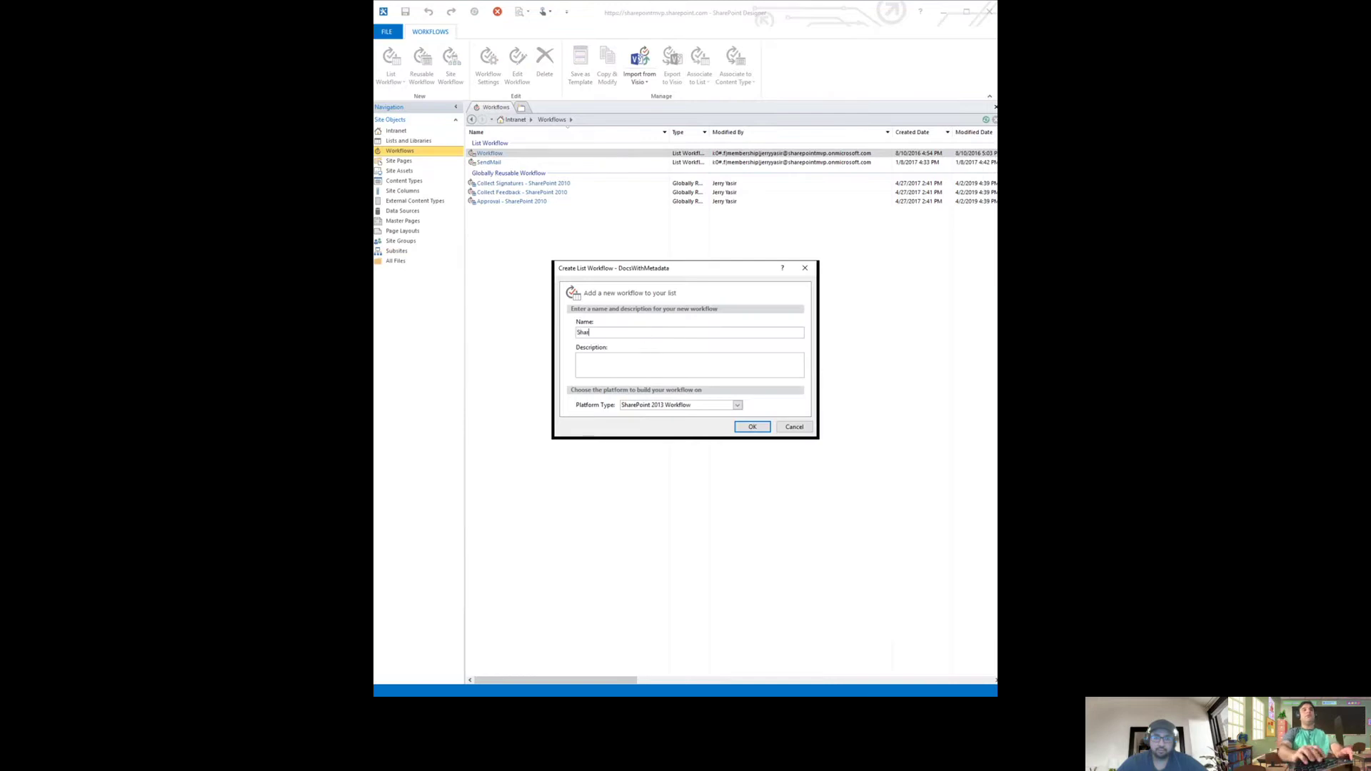
{"action": "key", "text": "BackSpace"}
{"action": "key", "text": "BackSpace"}
{"action": "key", "text": "BackSpace"}
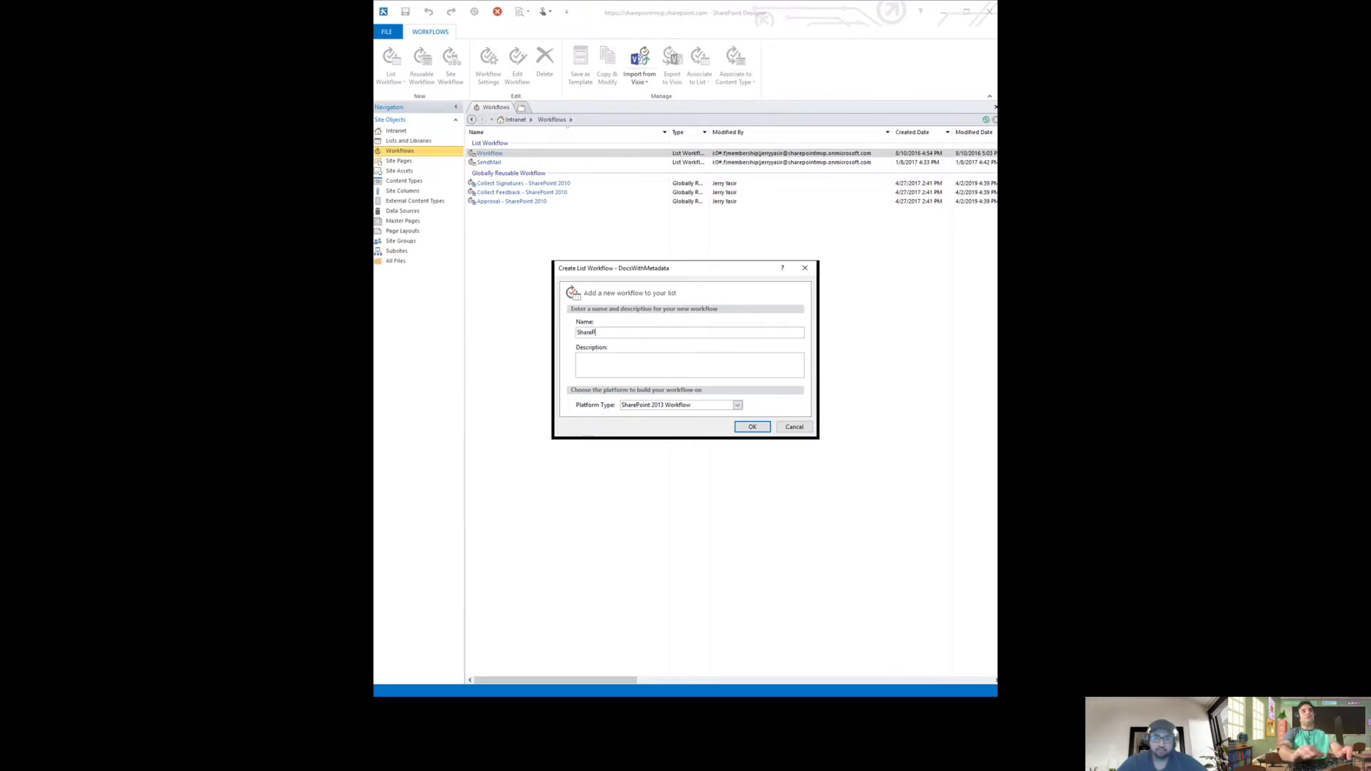
{"action": "type", "text": "oint 2013 Approval"}
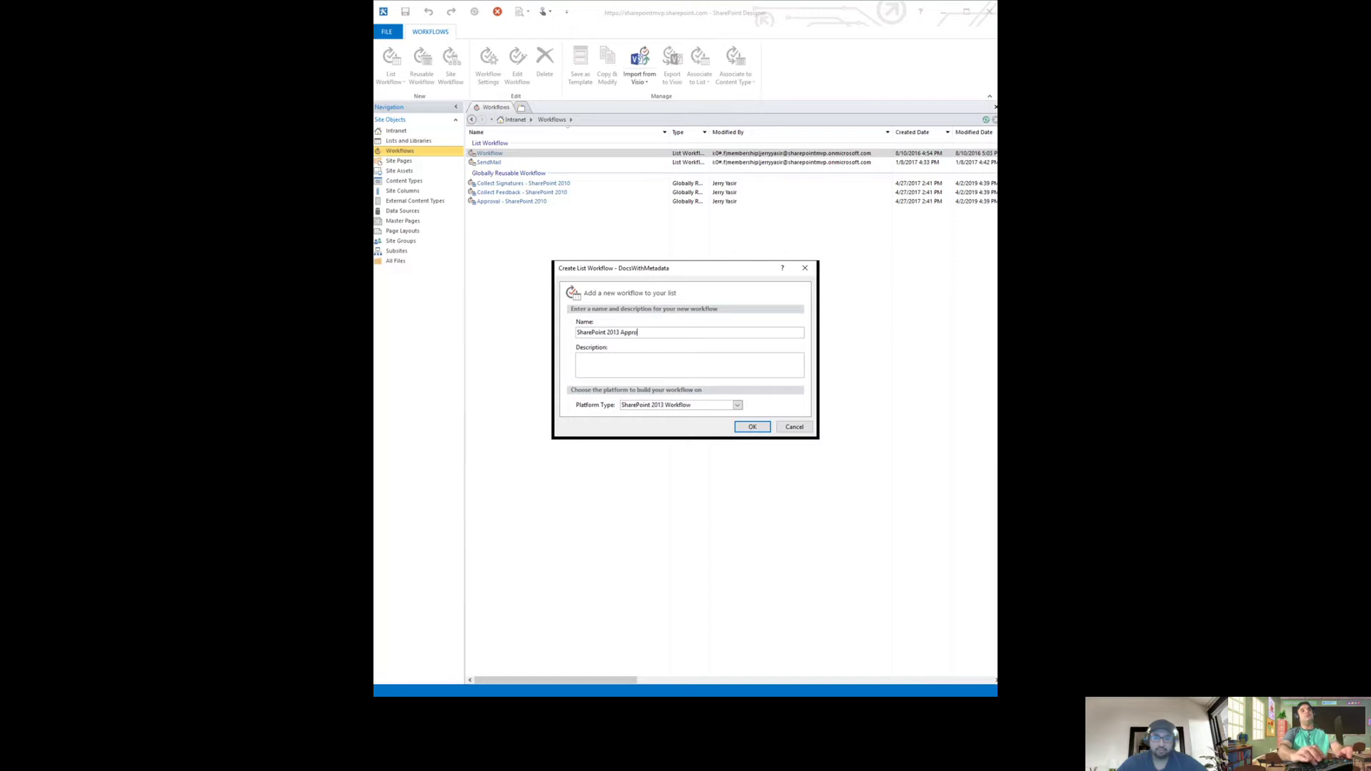
{"action": "left_click", "coordinate": [711, 406]}
{"action": "left_click", "coordinate": [712, 408]}
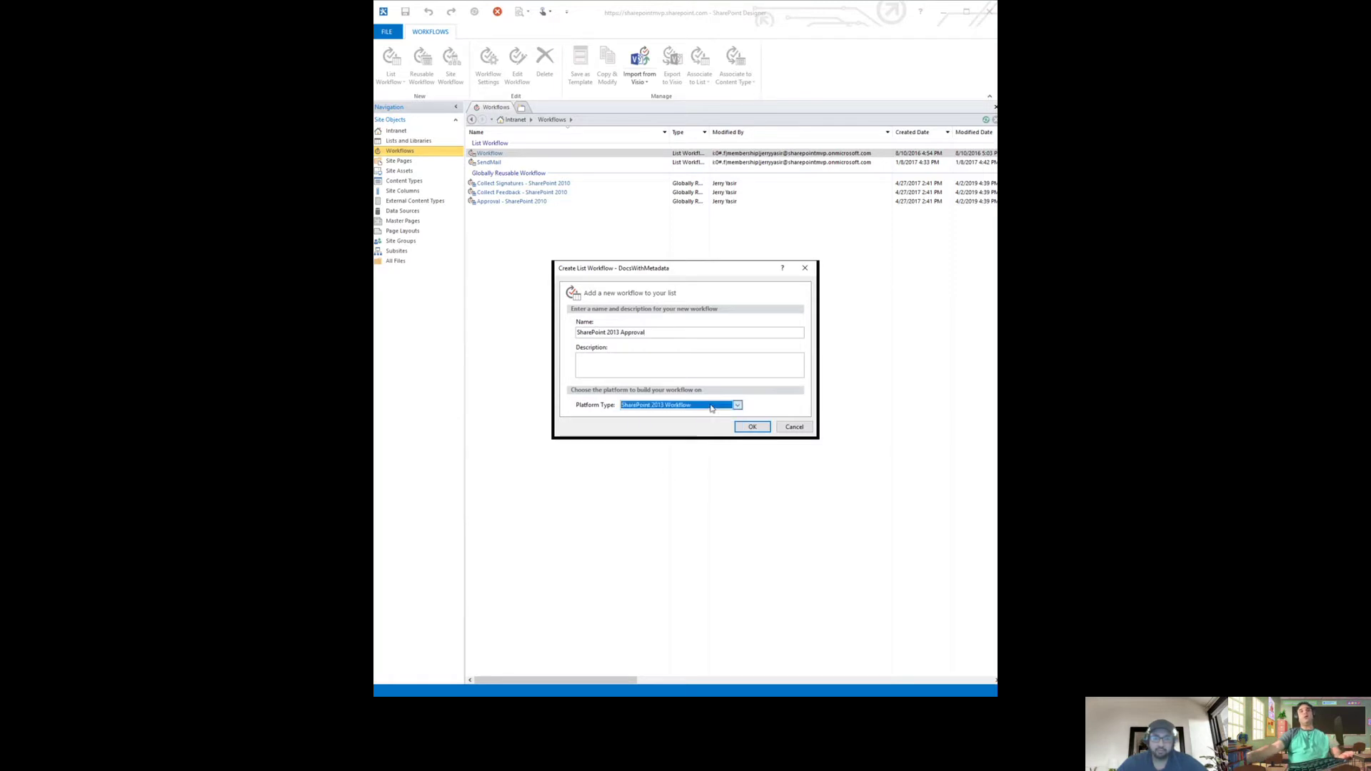
{"action": "left_click", "coordinate": [755, 427]}
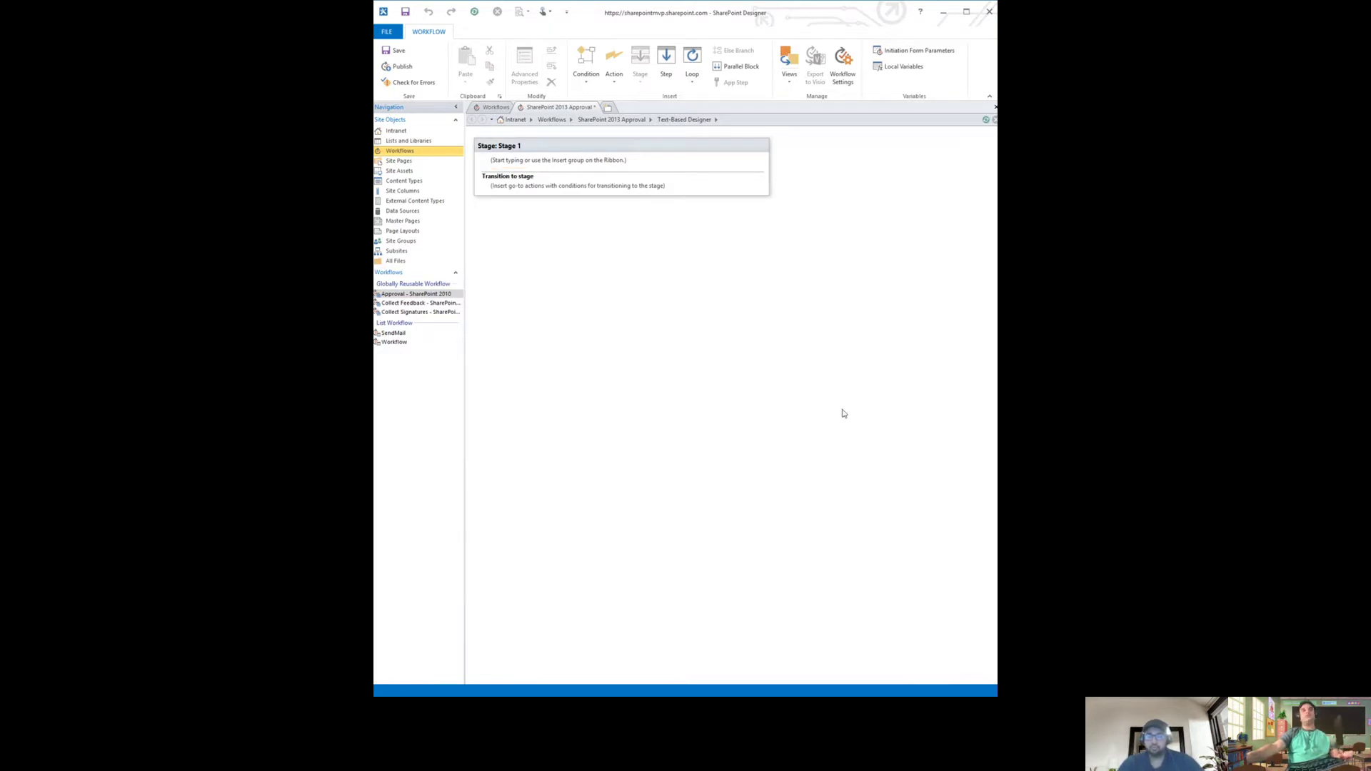
Rename Stage 1 to 'Approval Stage'.
{"action": "left_click", "coordinate": [528, 146]}
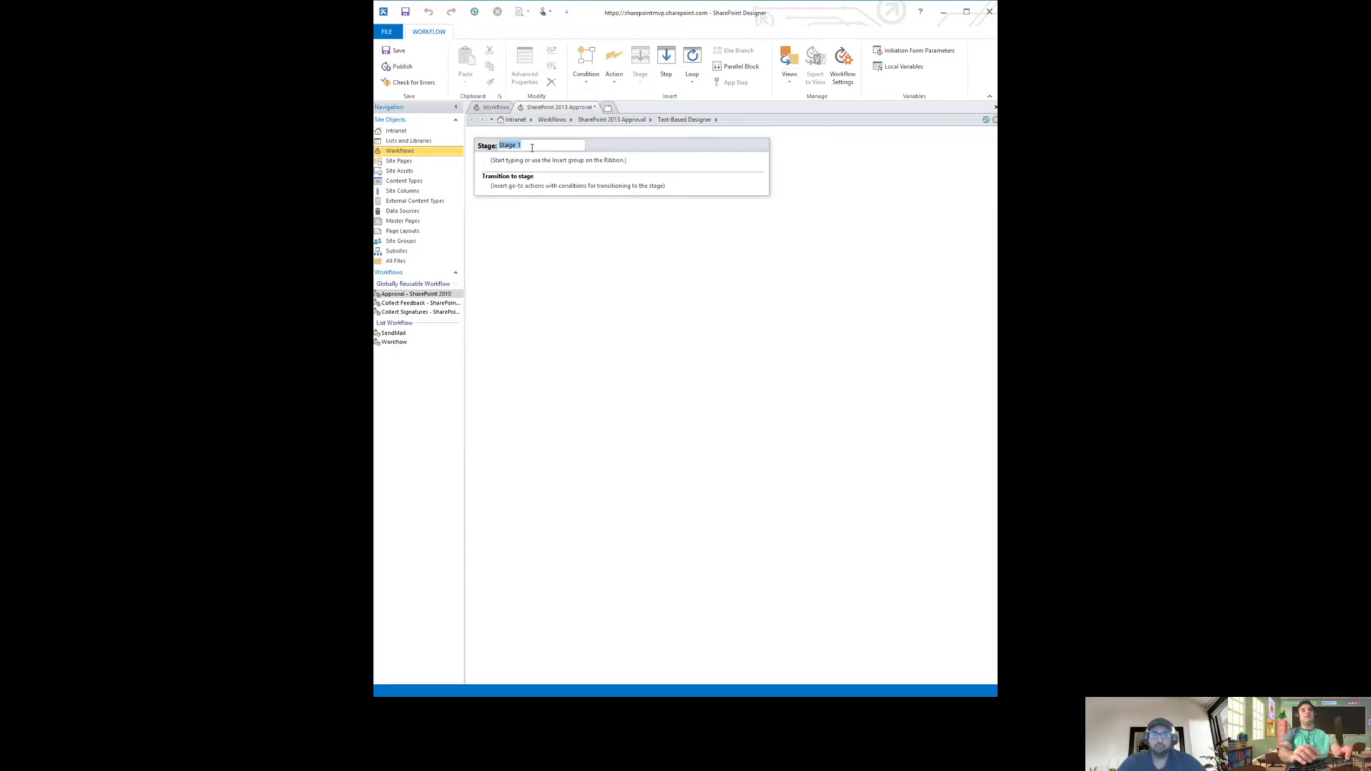
{"action": "key", "text": "BackSpace"}
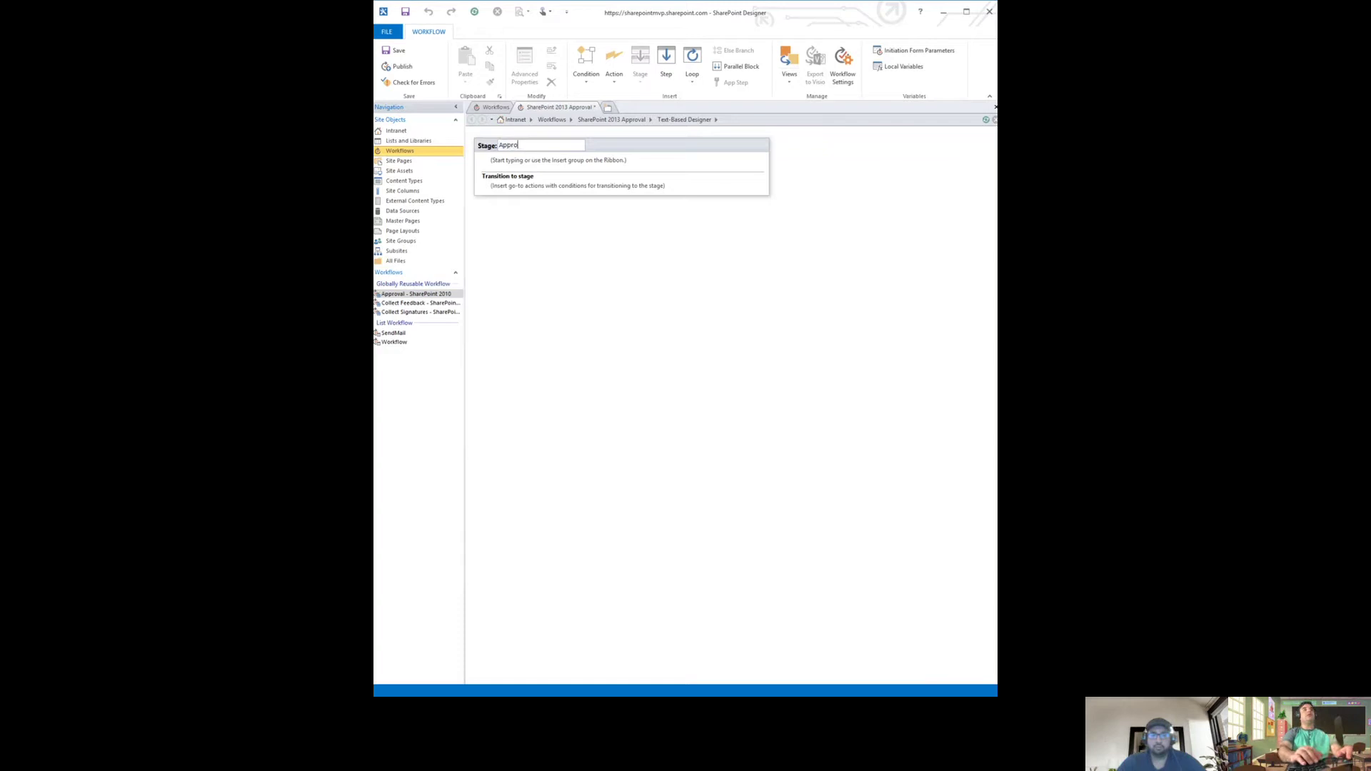
{"action": "type", "text": "Approval Stage"}
{"action": "key", "text": "Return"}
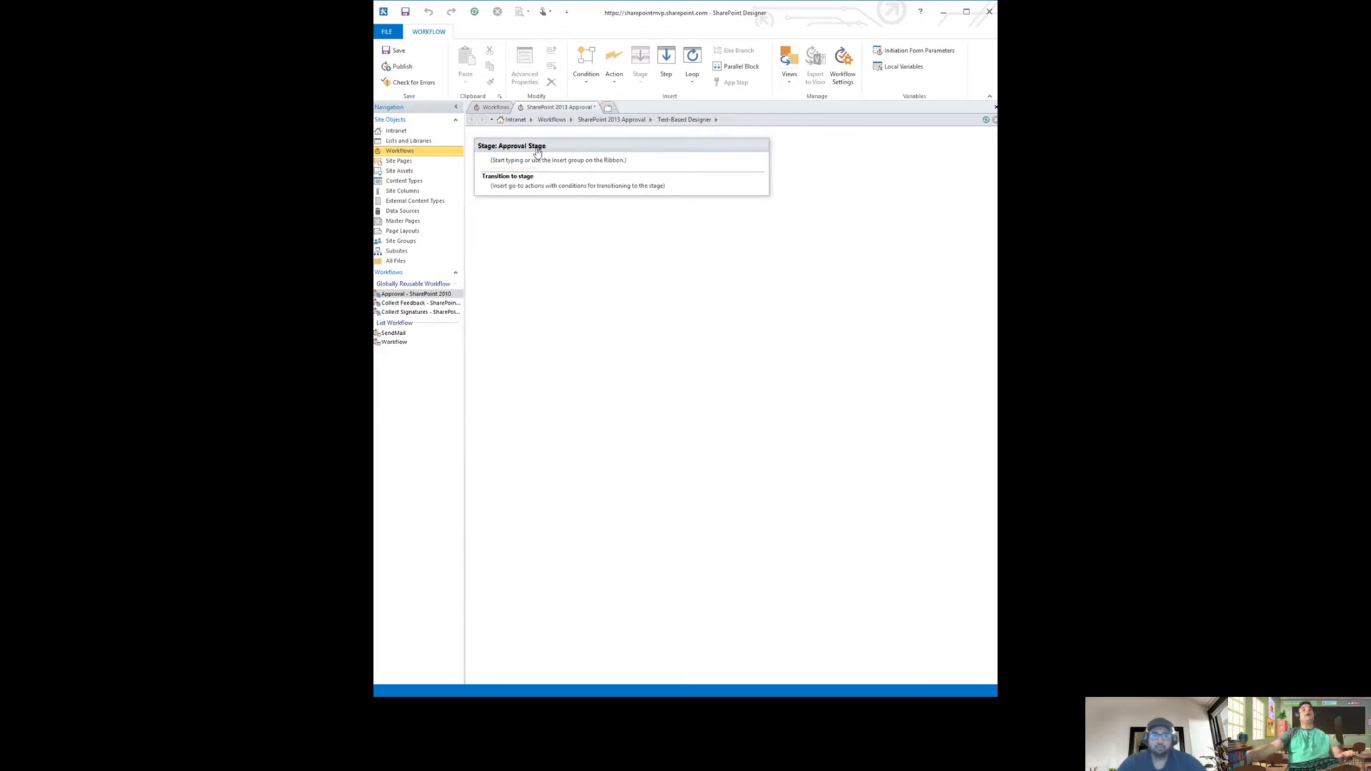
Add a Date/Time local variable named DueDate.
{"action": "left_click", "coordinate": [511, 168]}
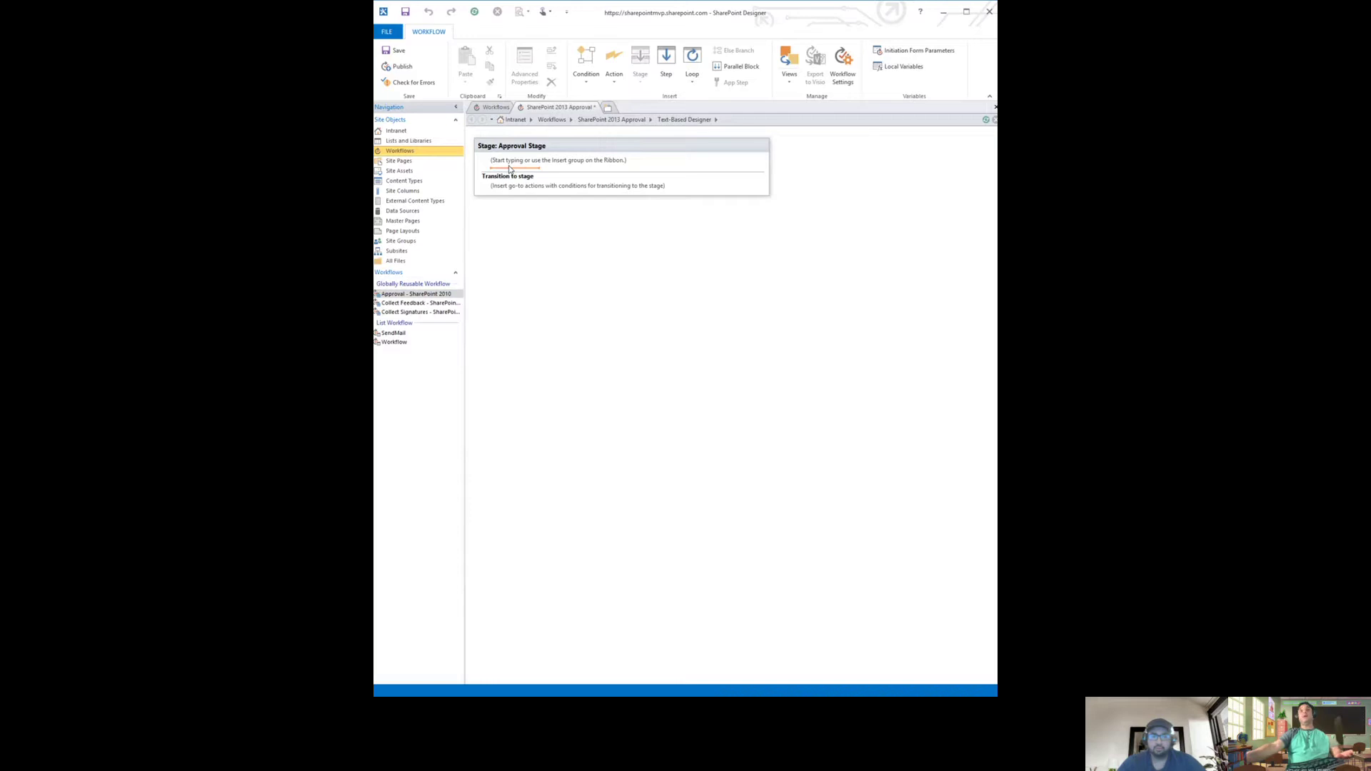
{"action": "left_click", "coordinate": [912, 69]}
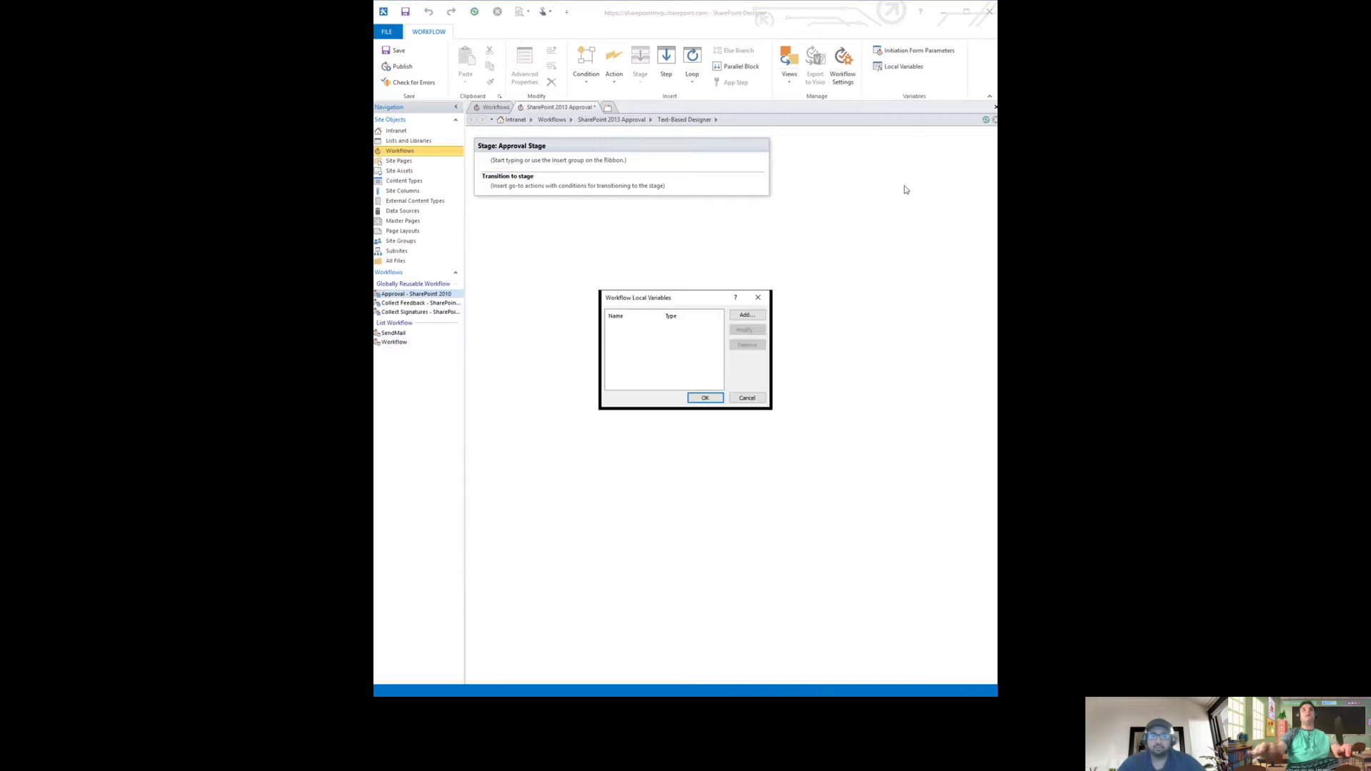
{"action": "left_click", "coordinate": [753, 318]}
{"action": "type", "text": "D"}
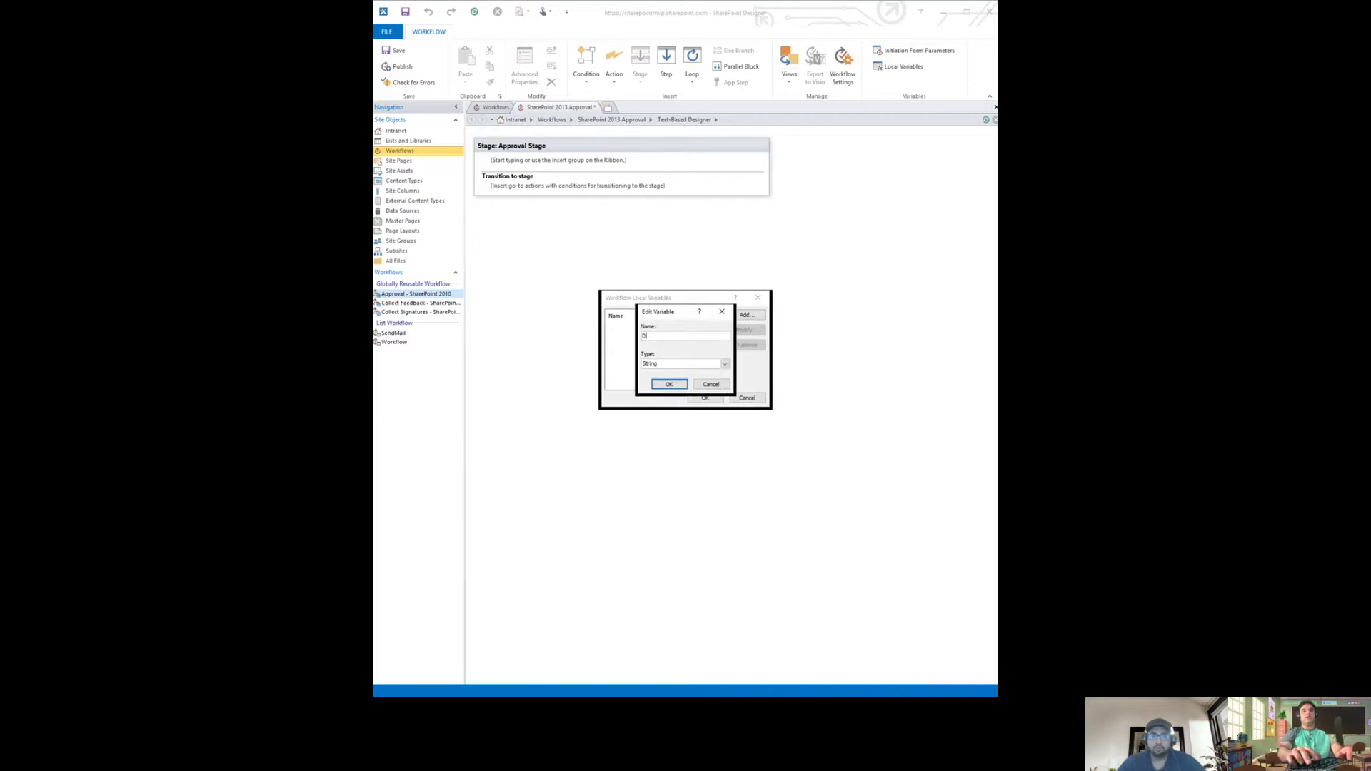
{"action": "type", "text": "ueDate"}
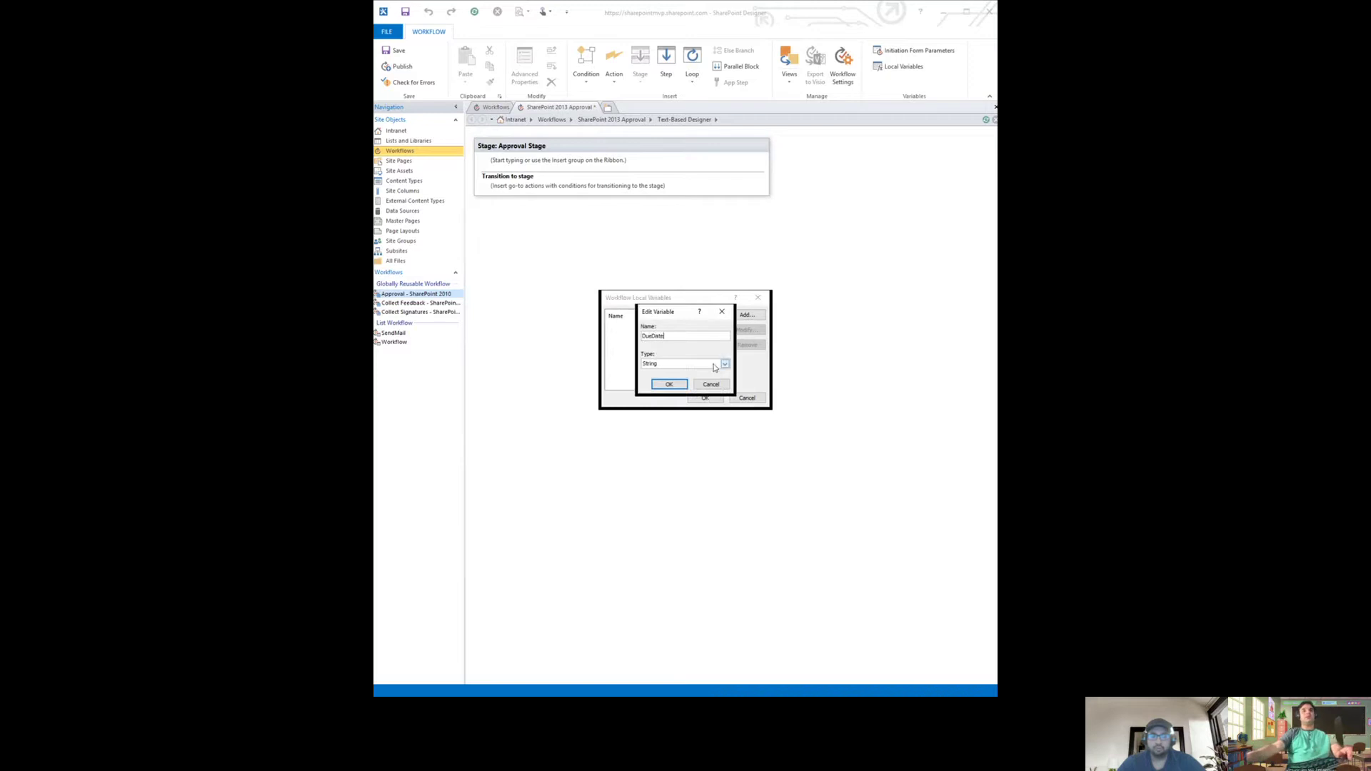
{"action": "left_click", "coordinate": [669, 384]}
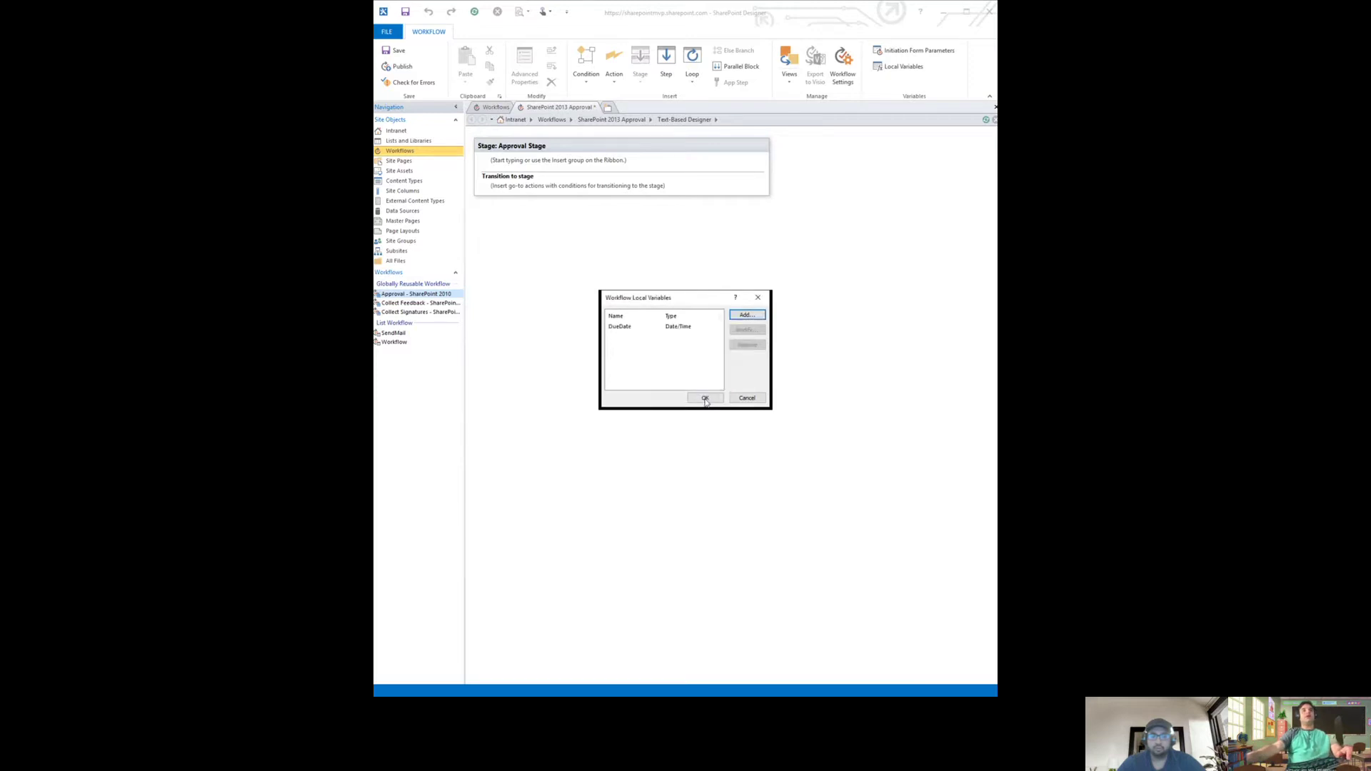
{"action": "left_click", "coordinate": [705, 398]}
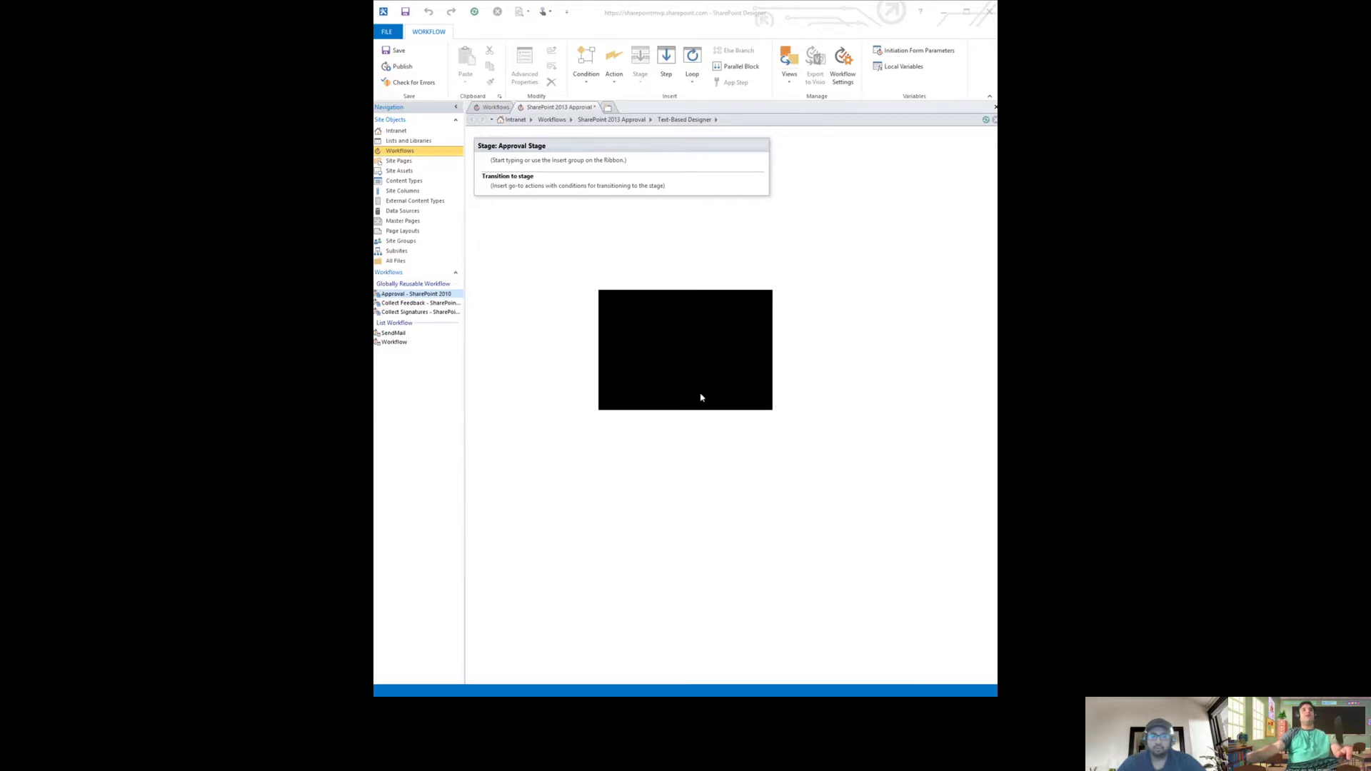
Insert an Add Time to Date action in Approval Stage that adds 1 day.
{"action": "left_click", "coordinate": [528, 169]}
{"action": "type", "text": "add"}
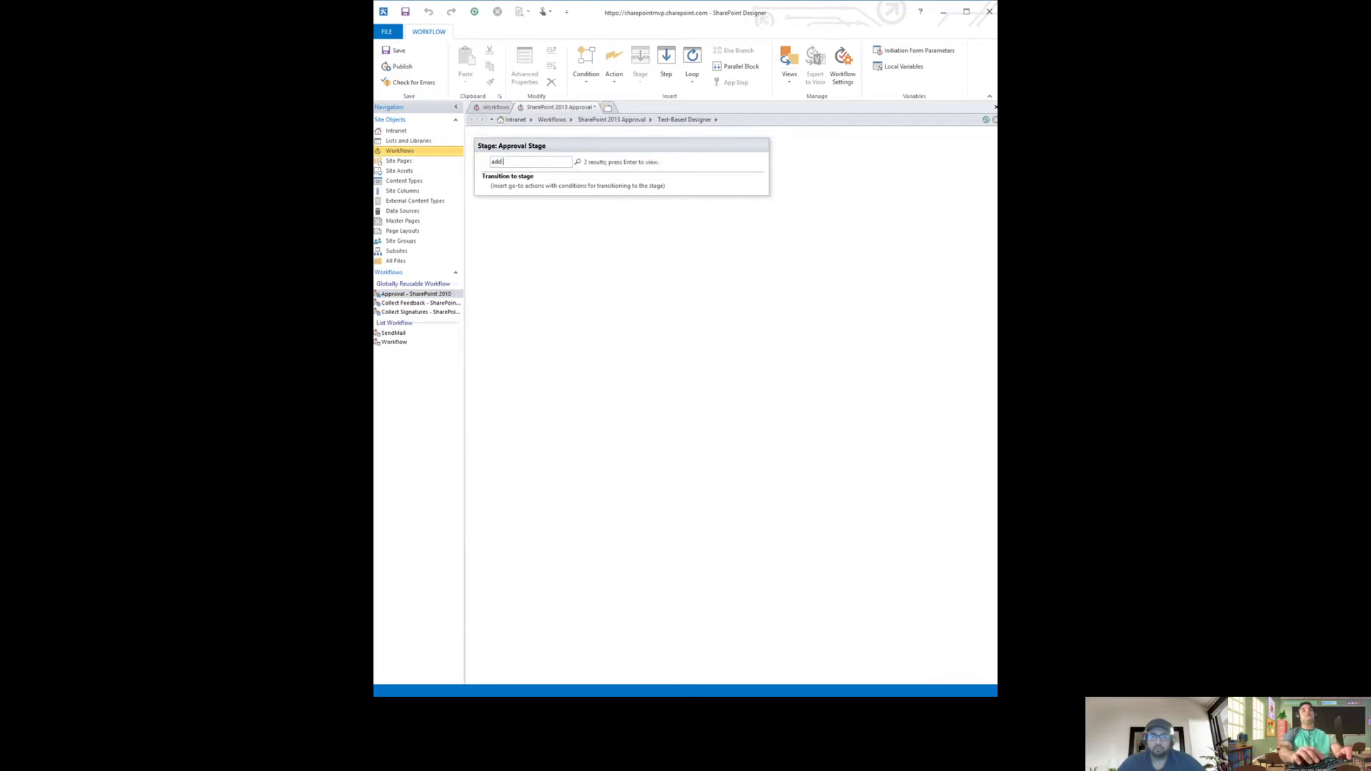
{"action": "key", "text": "Return"}
{"action": "key", "text": "Return"}
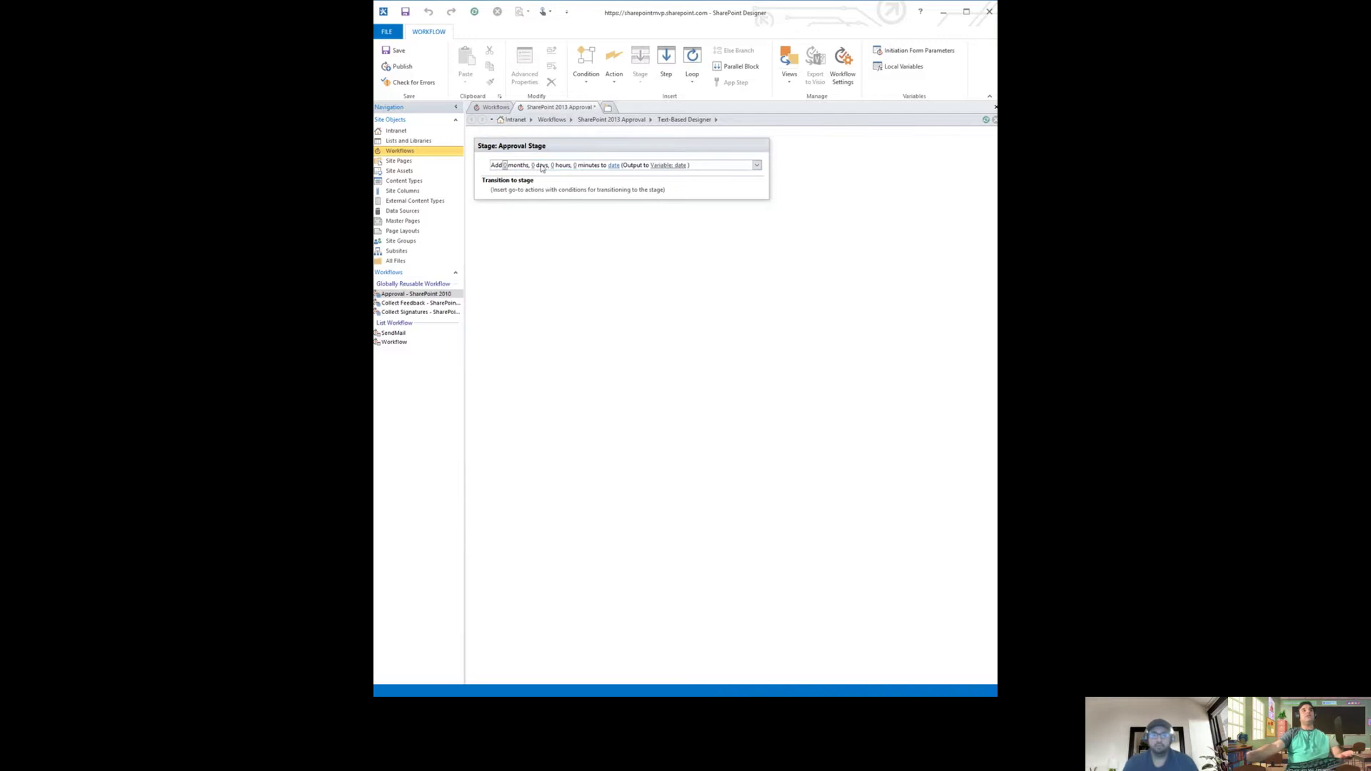
{"action": "left_click", "coordinate": [532, 165]}
{"action": "type", "text": "1"}
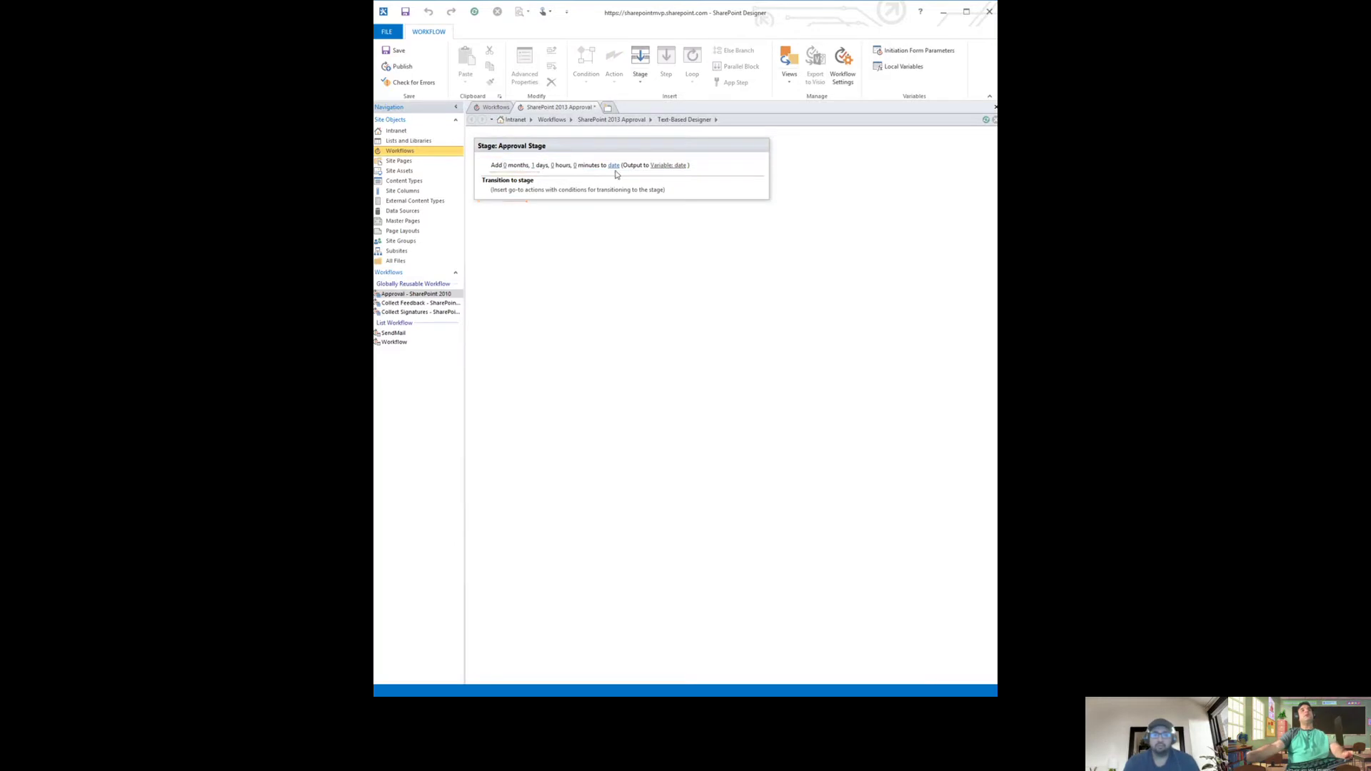
{"action": "left_click", "coordinate": [615, 165]}
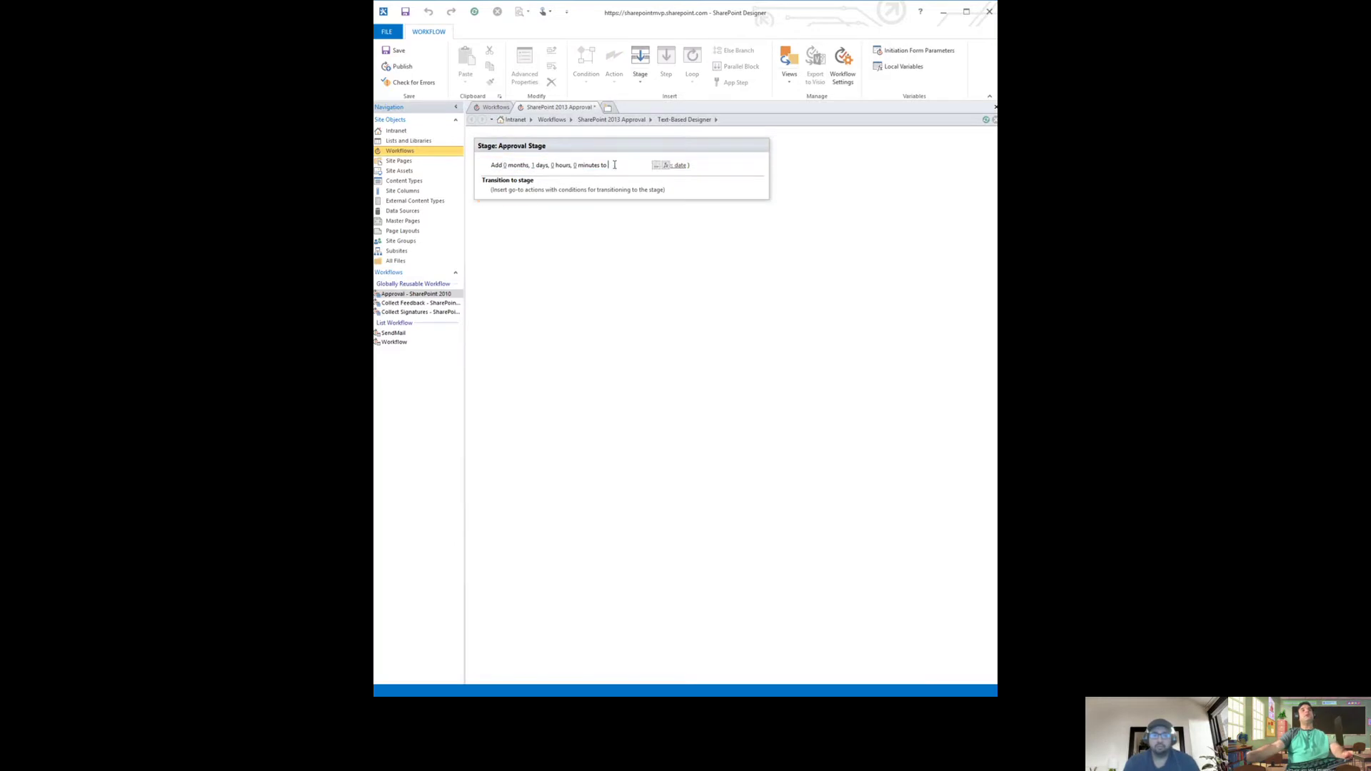
Make the date calculation start from Today and output to Variable: DueDate.
{"action": "left_click", "coordinate": [666, 165]}
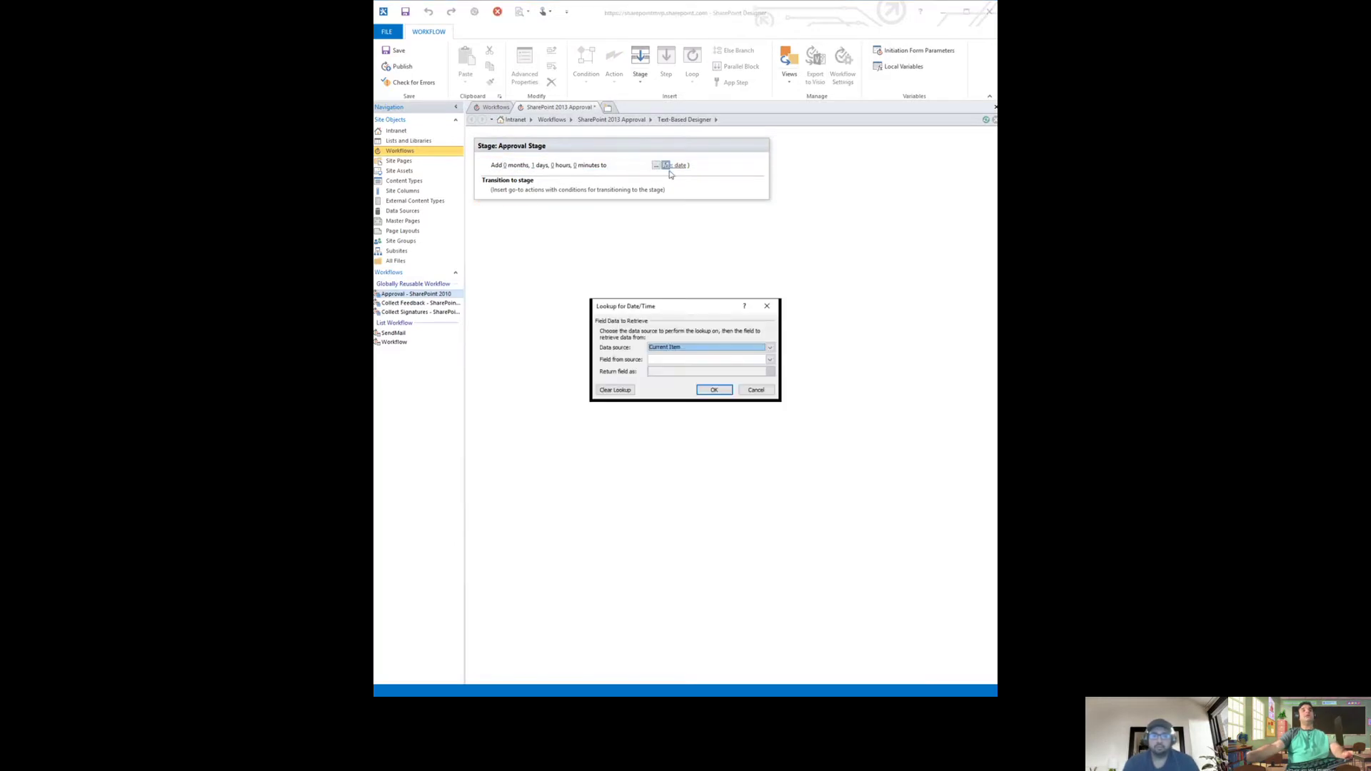
{"action": "left_click", "coordinate": [756, 390]}
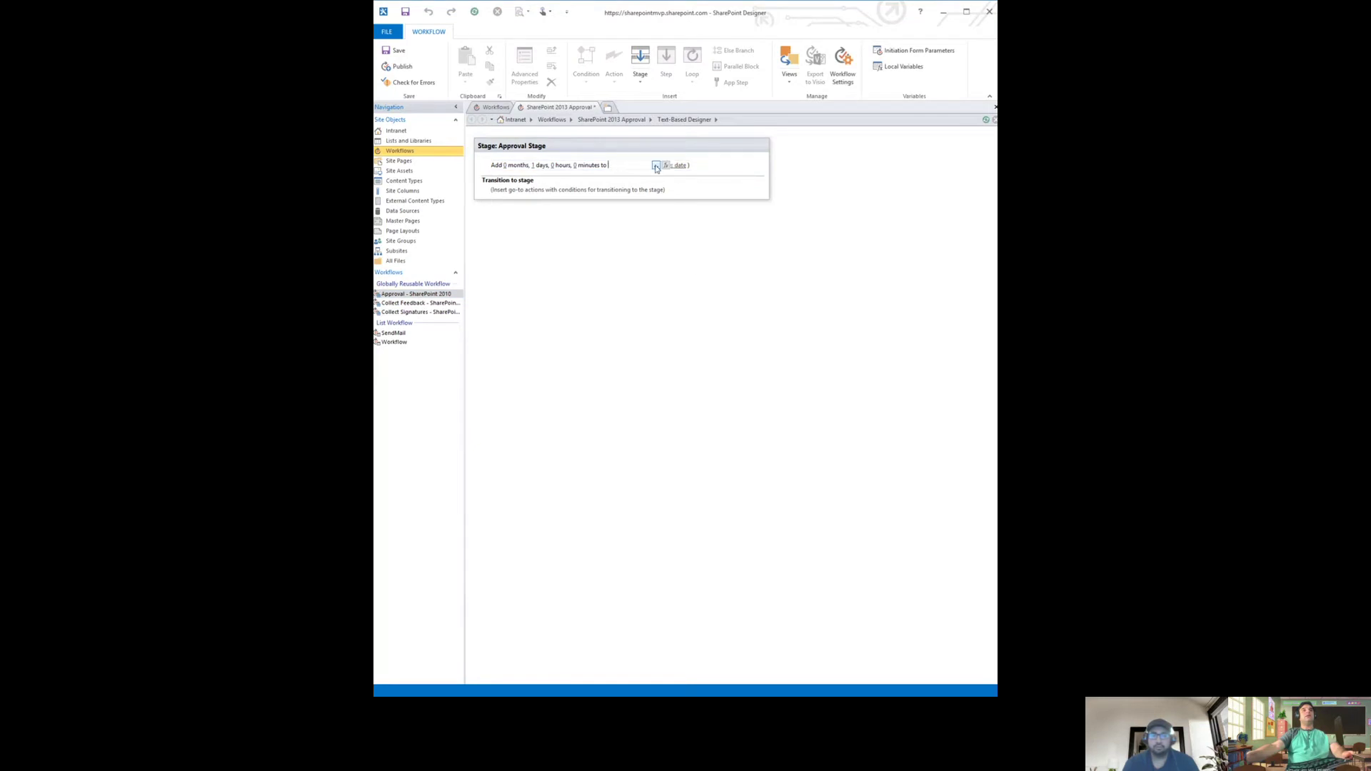
{"action": "left_click", "coordinate": [656, 165]}
{"action": "left_click", "coordinate": [664, 381]}
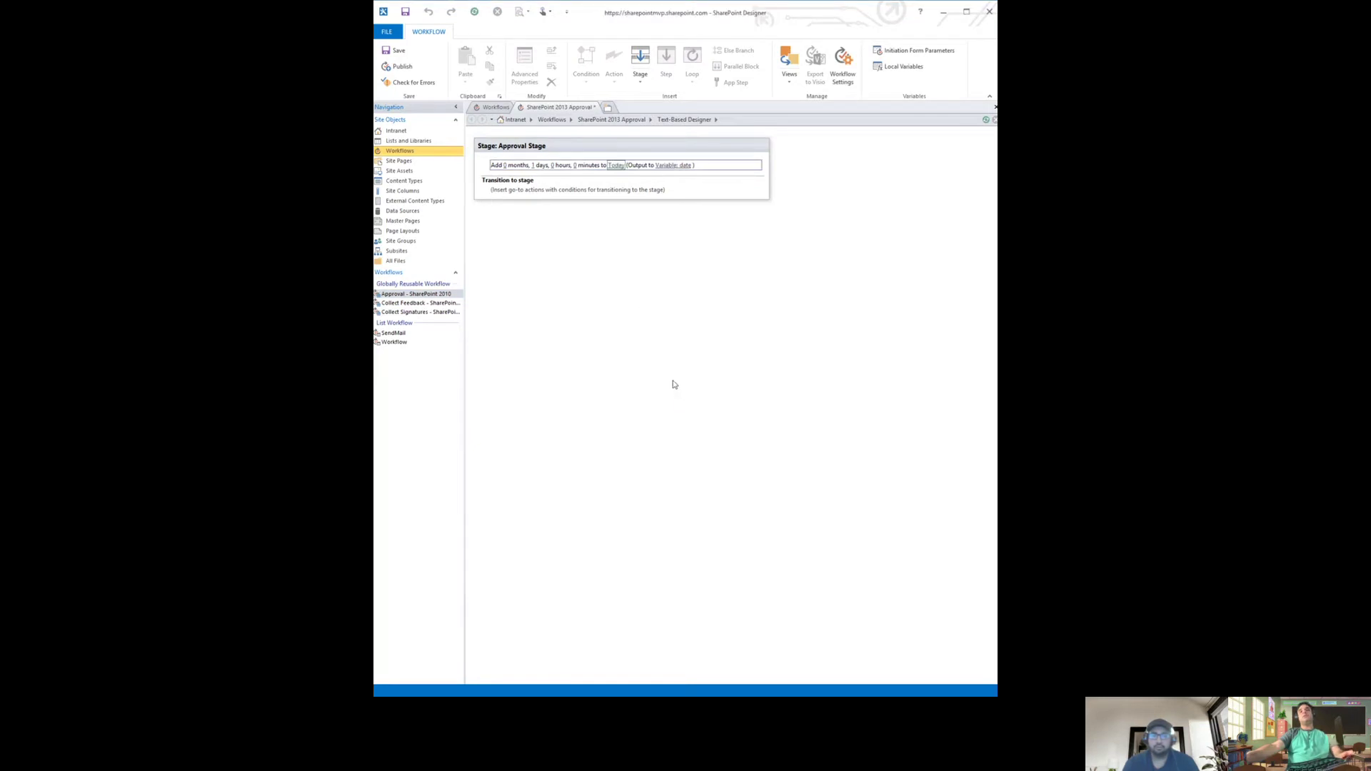
{"action": "left_click", "coordinate": [672, 166]}
{"action": "left_click", "coordinate": [691, 189]}
{"action": "left_click", "coordinate": [539, 189]}
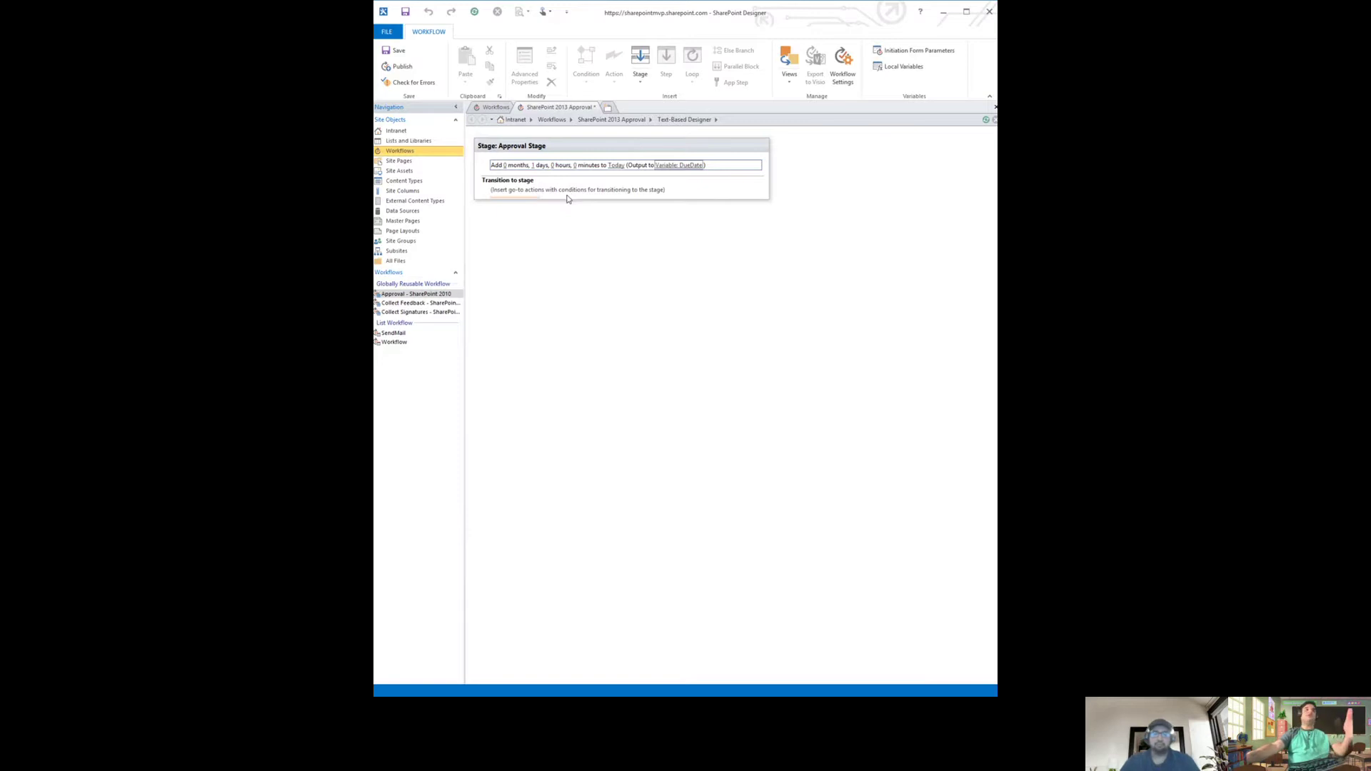
{"action": "left_click", "coordinate": [658, 169]}
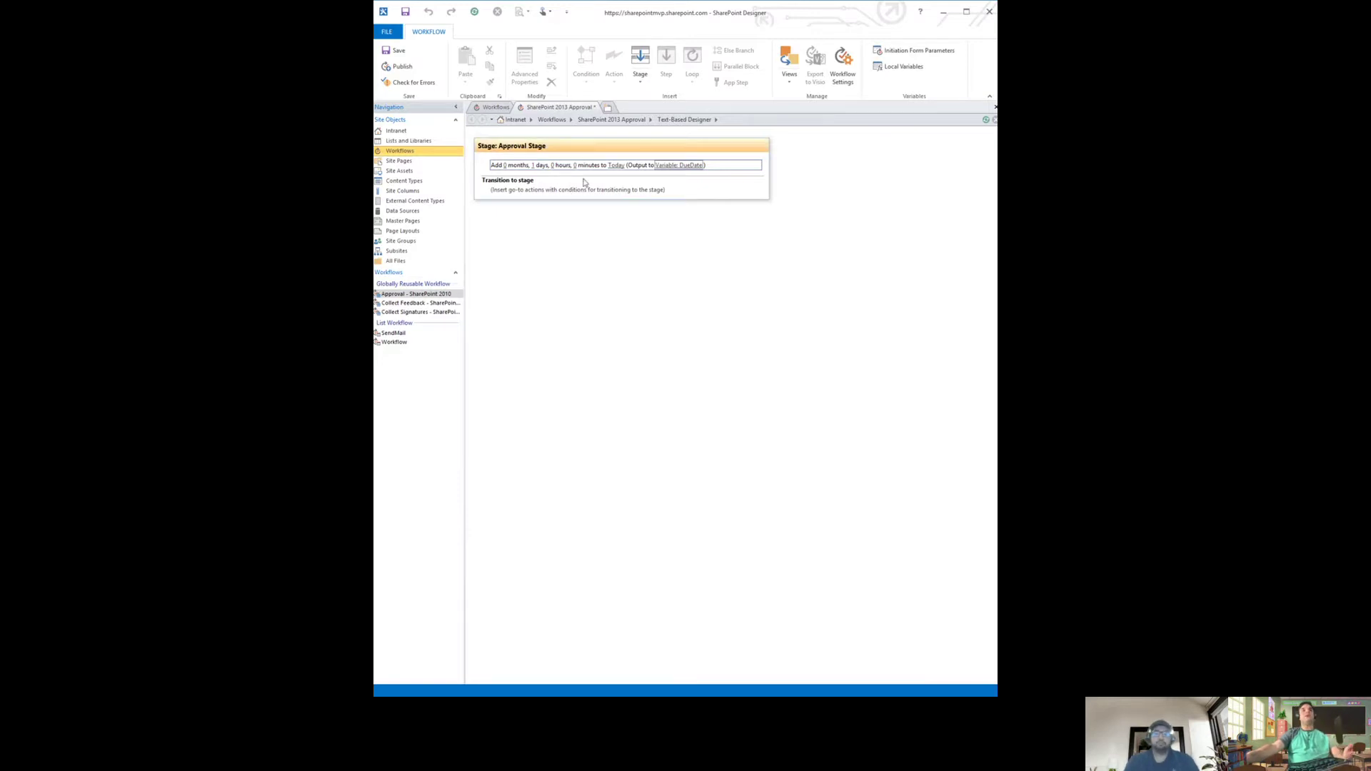
{"action": "left_click", "coordinate": [520, 175]}
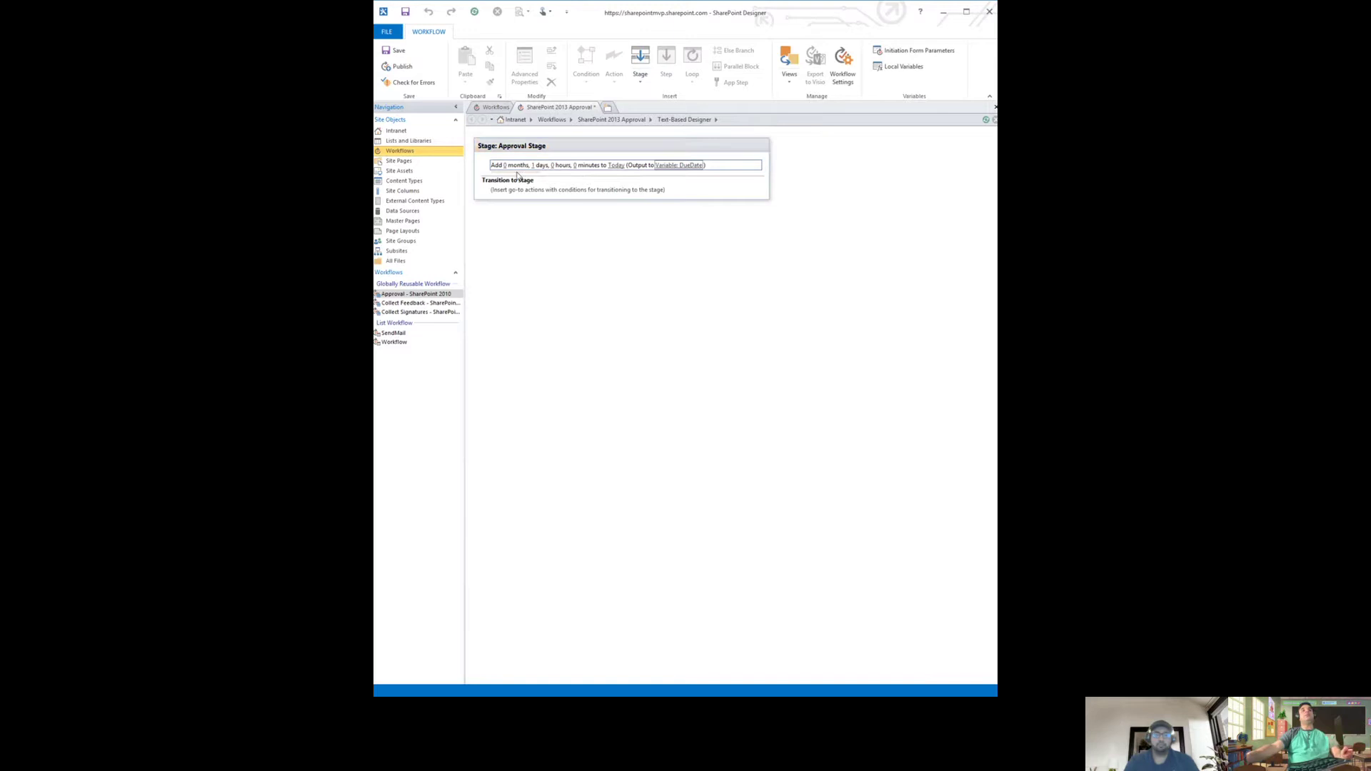
{"action": "left_click", "coordinate": [522, 177]}
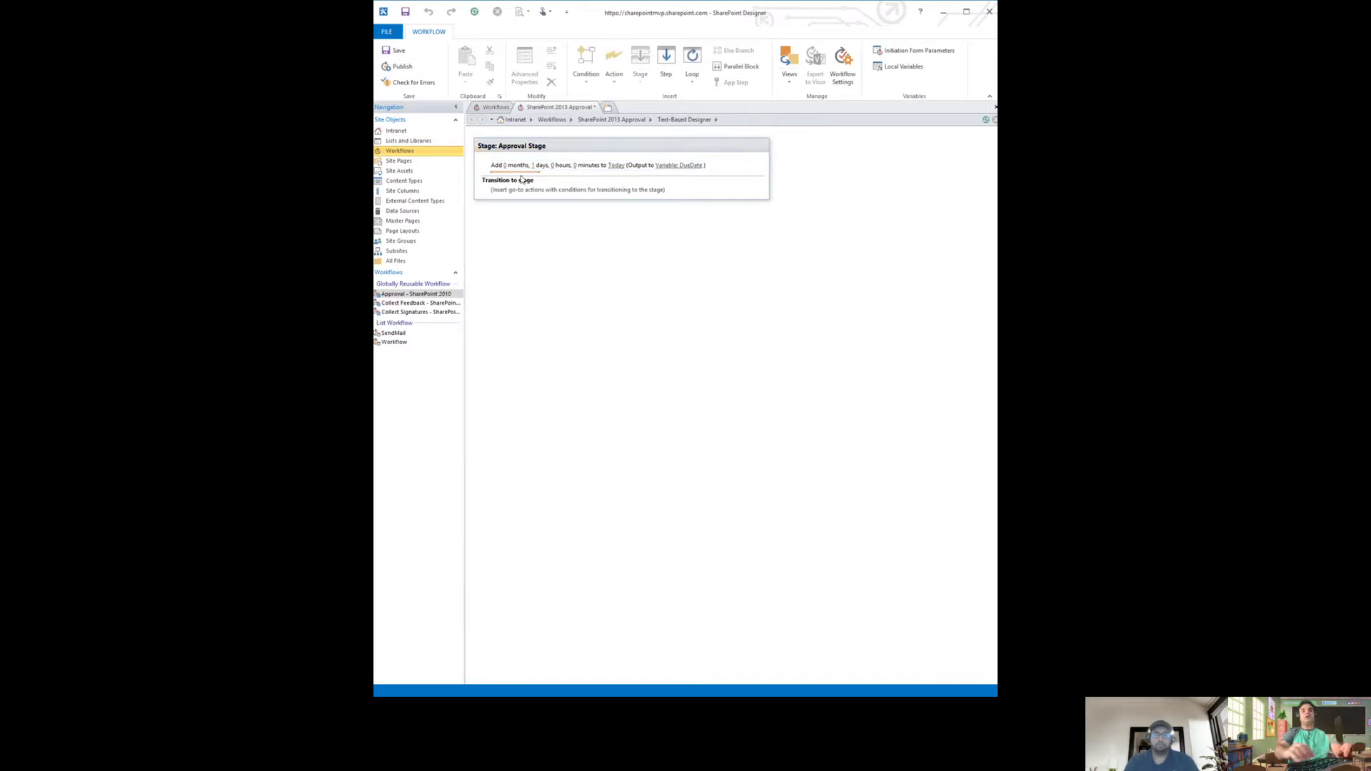
Insert an Assign a Task action below the Add Time to Date action.
{"action": "type", "text": "assign"}
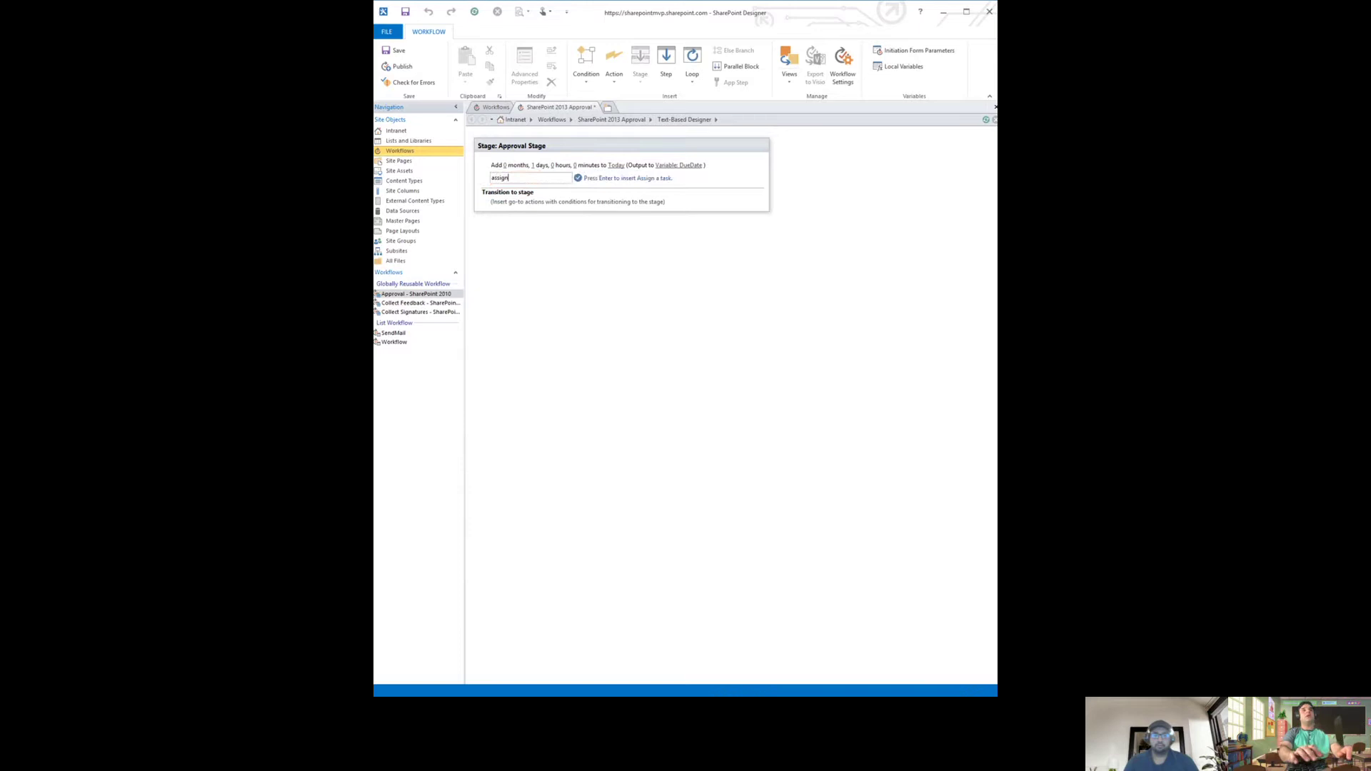
{"action": "key", "text": "Return"}
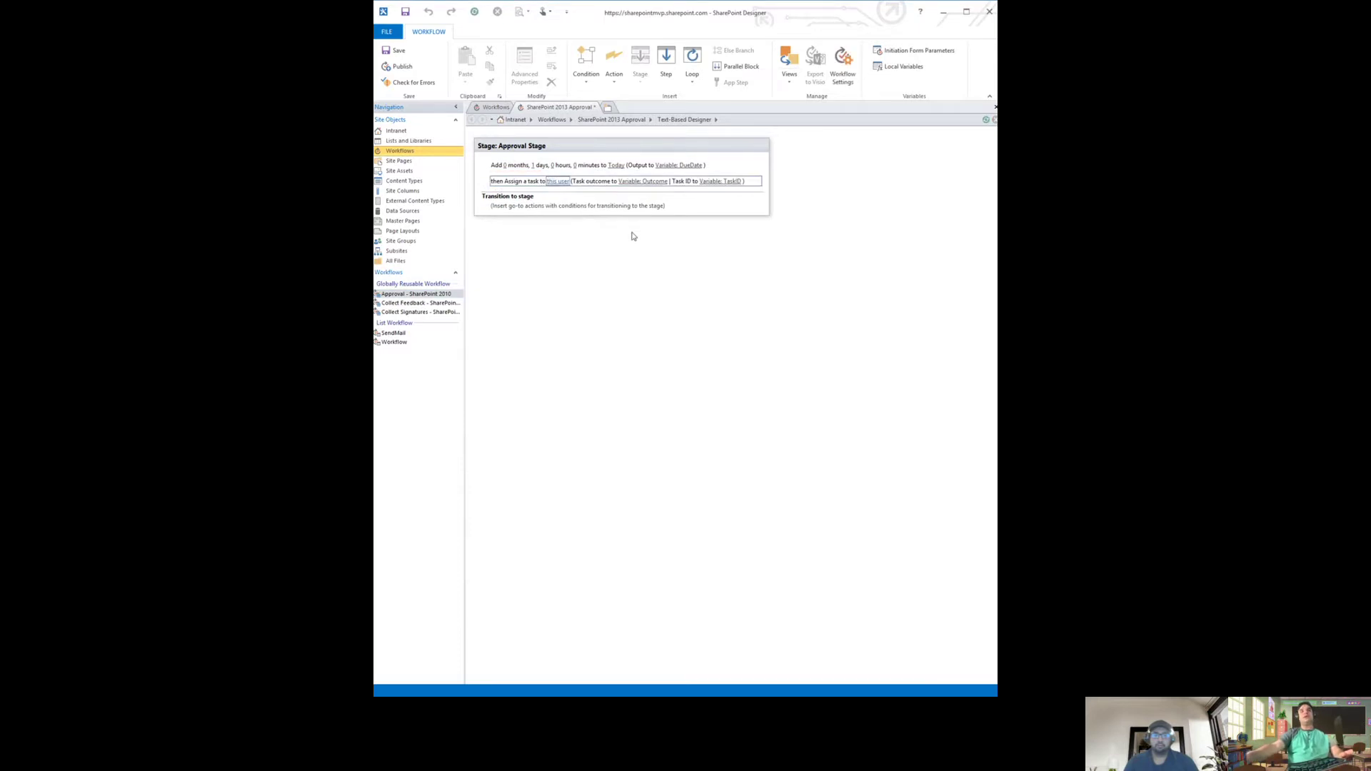
{"action": "left_click", "coordinate": [570, 191]}
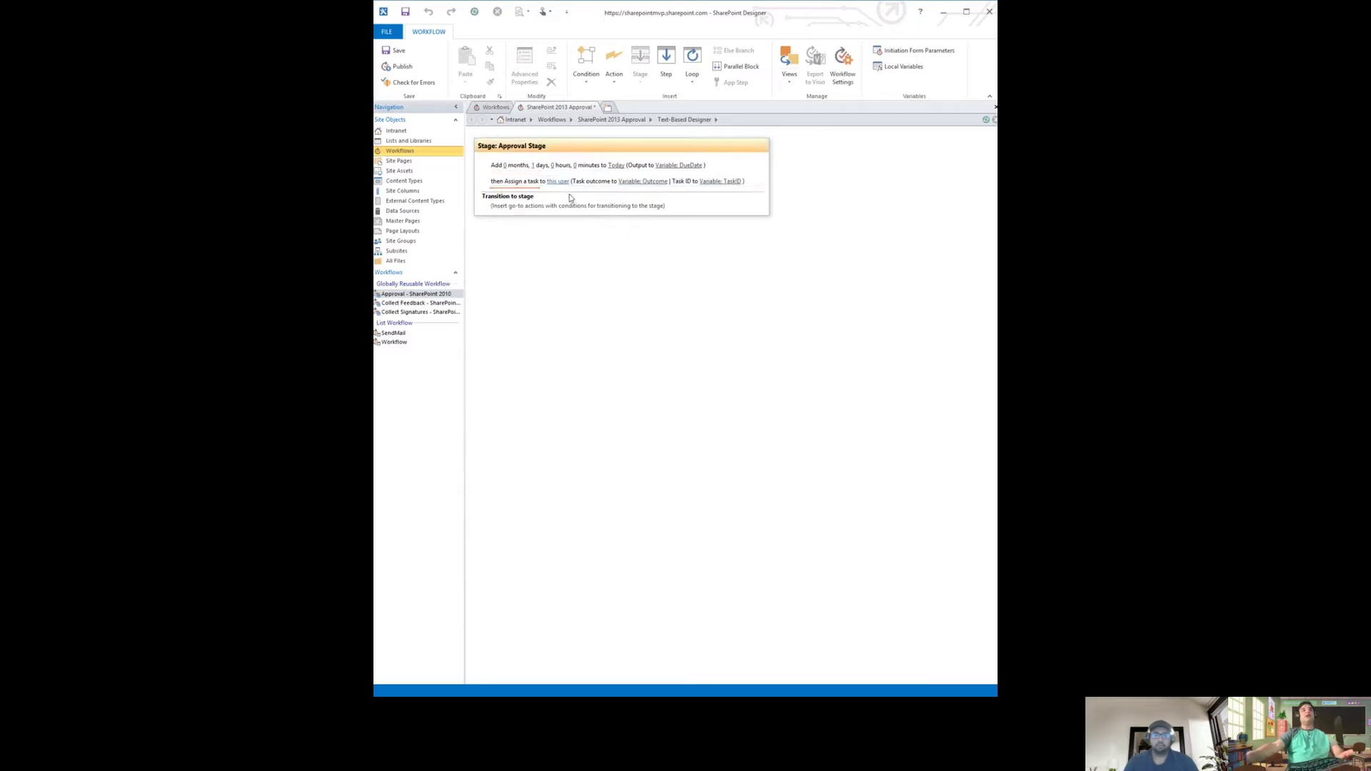
{"action": "type", "text": "create cust"}
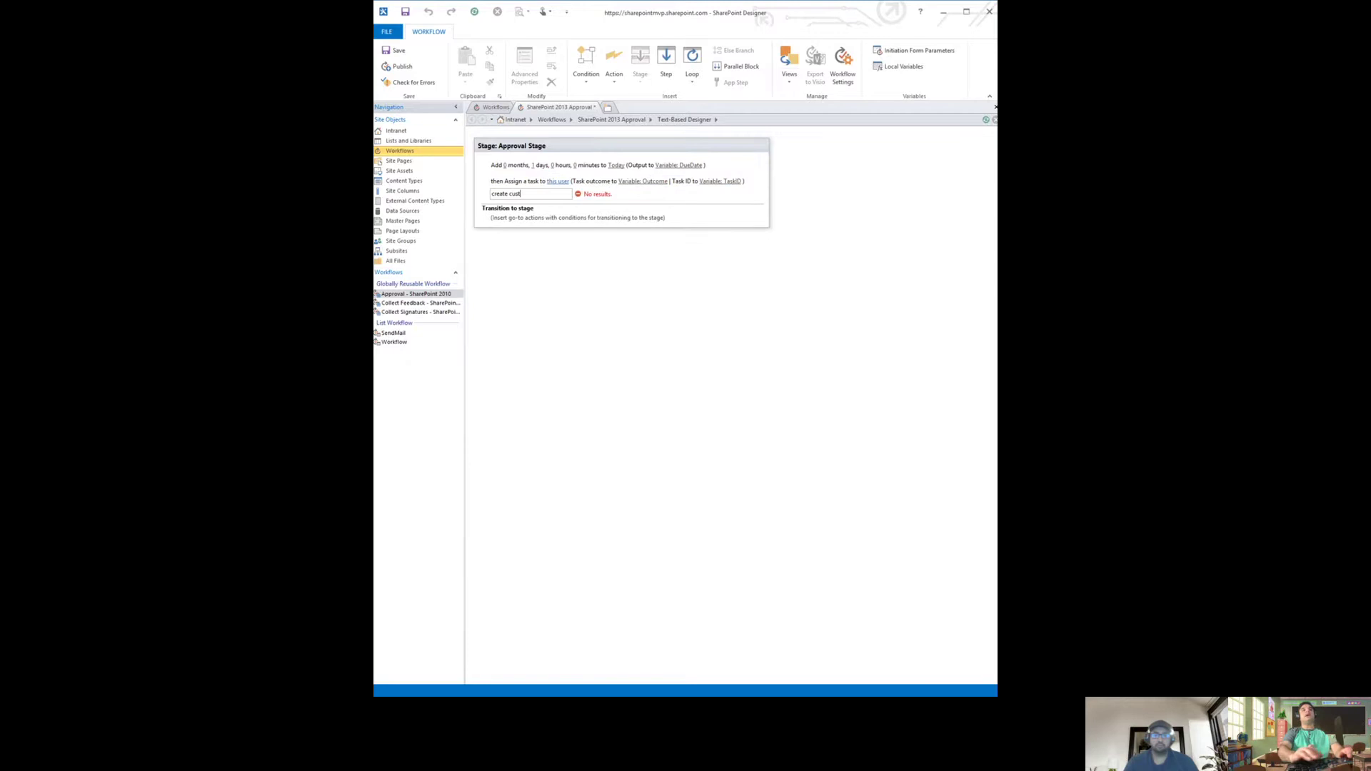
{"action": "key", "text": "BackSpace"}
{"action": "key", "text": "BackSpace"}
{"action": "key", "text": "BackSpace"}
{"action": "key", "text": "BackSpace"}
{"action": "key", "text": "BackSpace"}
{"action": "key", "text": "BackSpace"}
{"action": "key", "text": "BackSpace"}
{"action": "key", "text": "BackSpace"}
{"action": "type", "text": "task pro"}
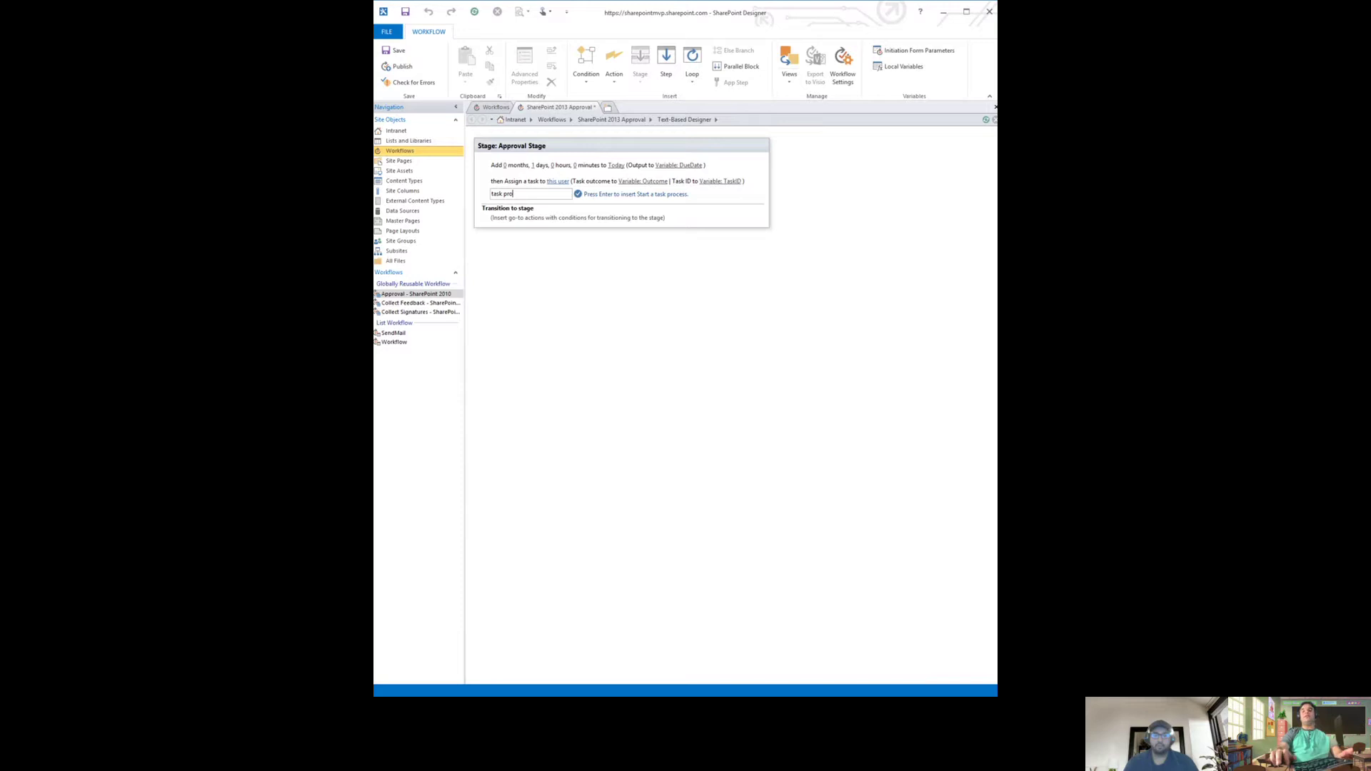
{"action": "key", "text": "Return"}
{"action": "key", "text": "BackSpace"}
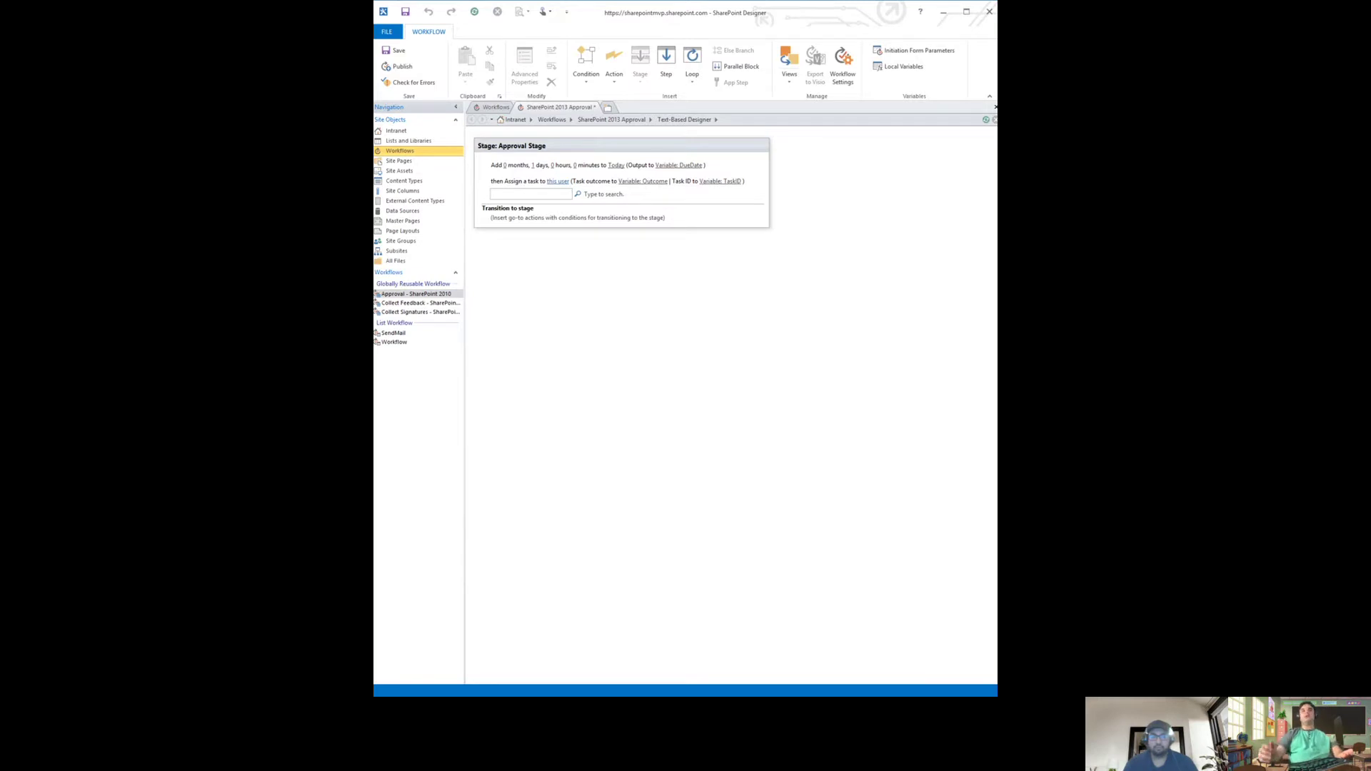
{"action": "left_click", "coordinate": [704, 282]}
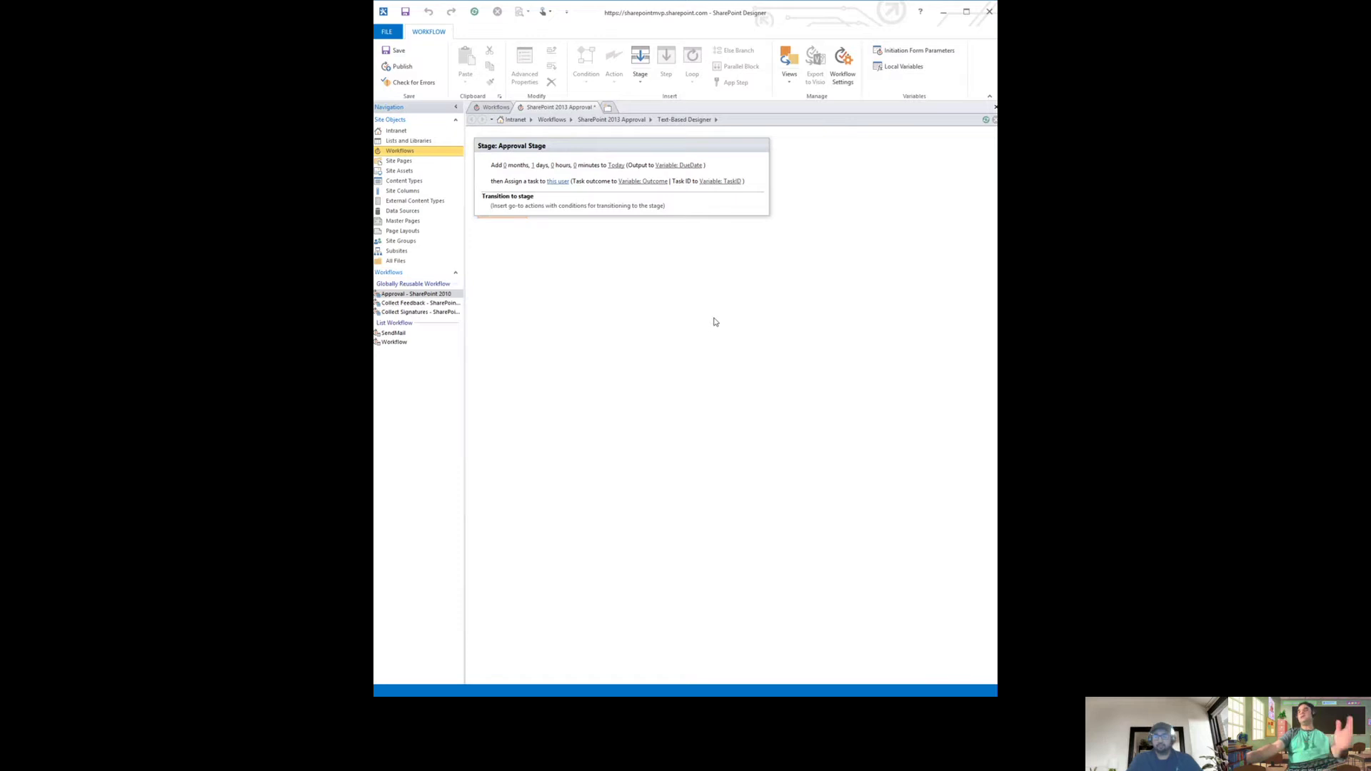
Set the task participant to the user who created the current item.
{"action": "left_click", "coordinate": [558, 183]}
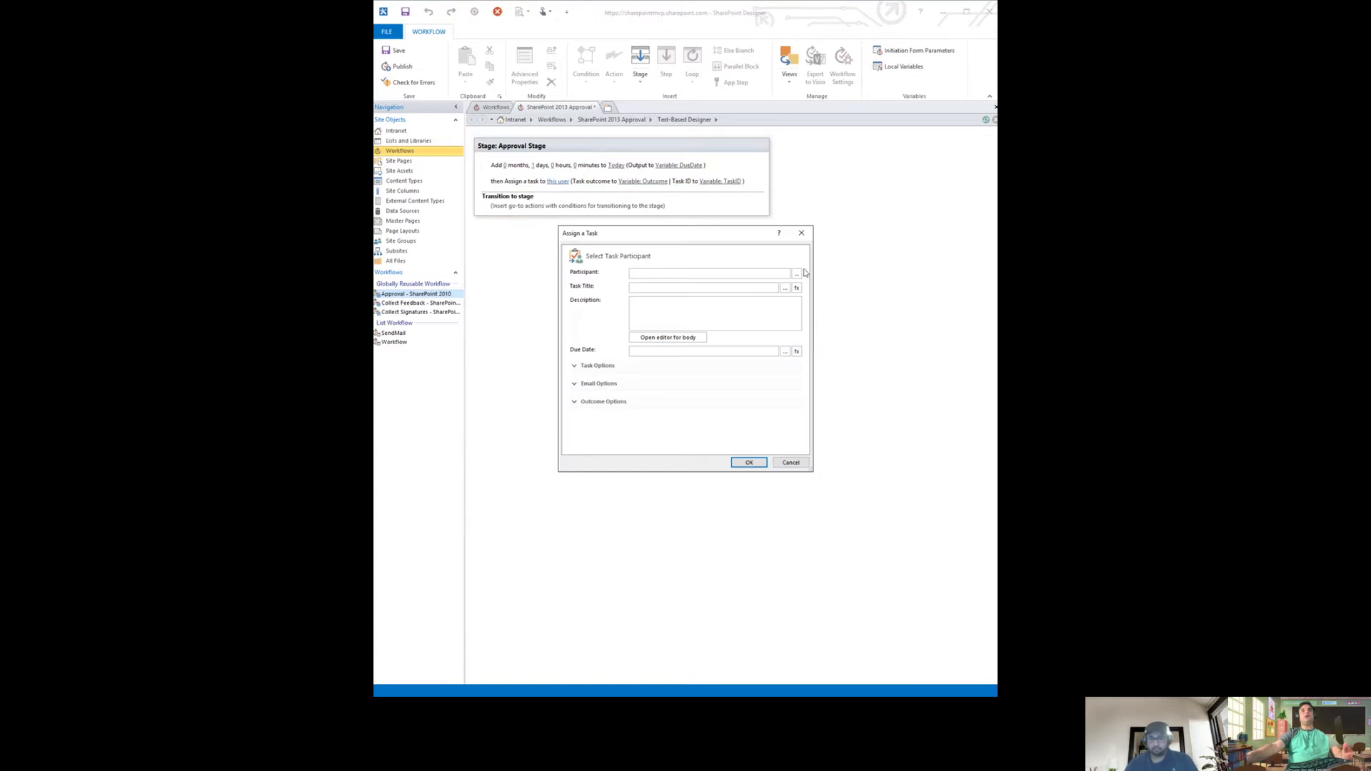
{"action": "left_click", "coordinate": [797, 273]}
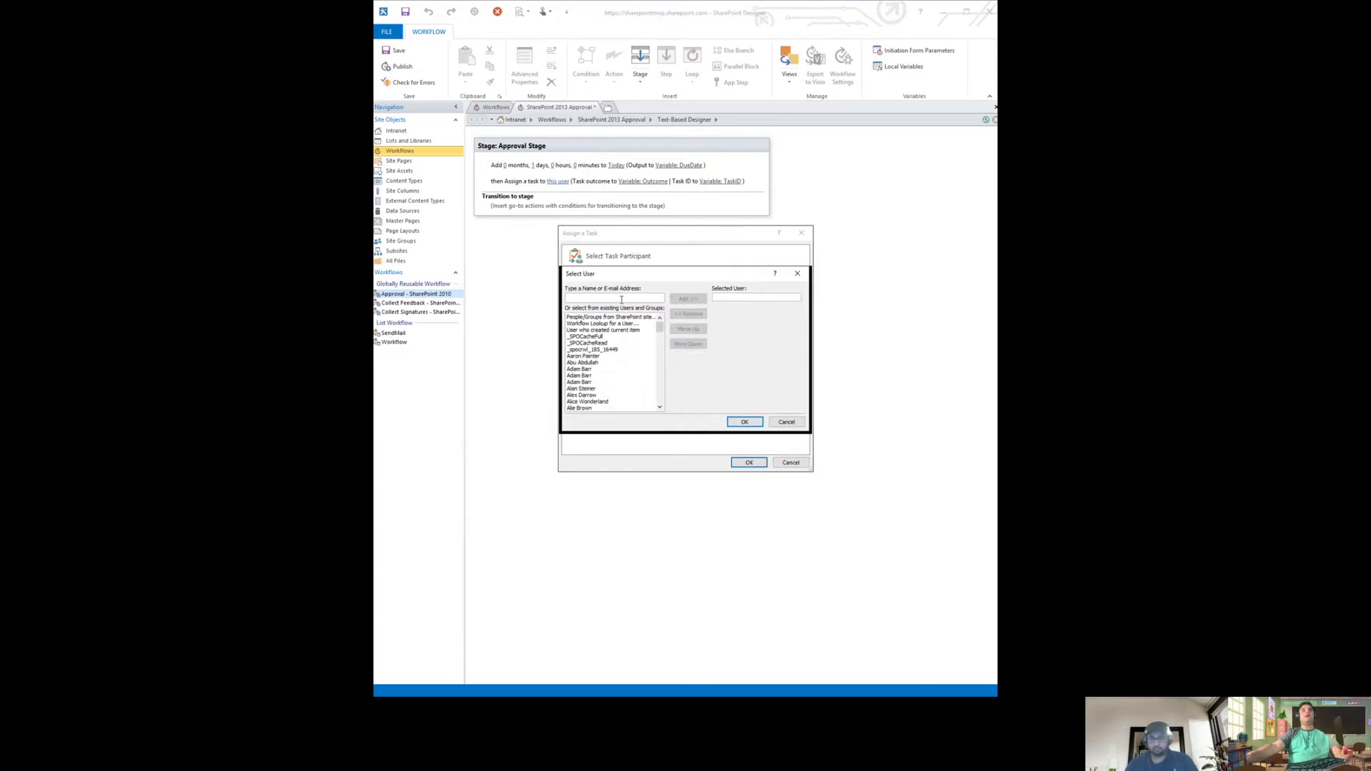
{"action": "type", "text": "jerry"}
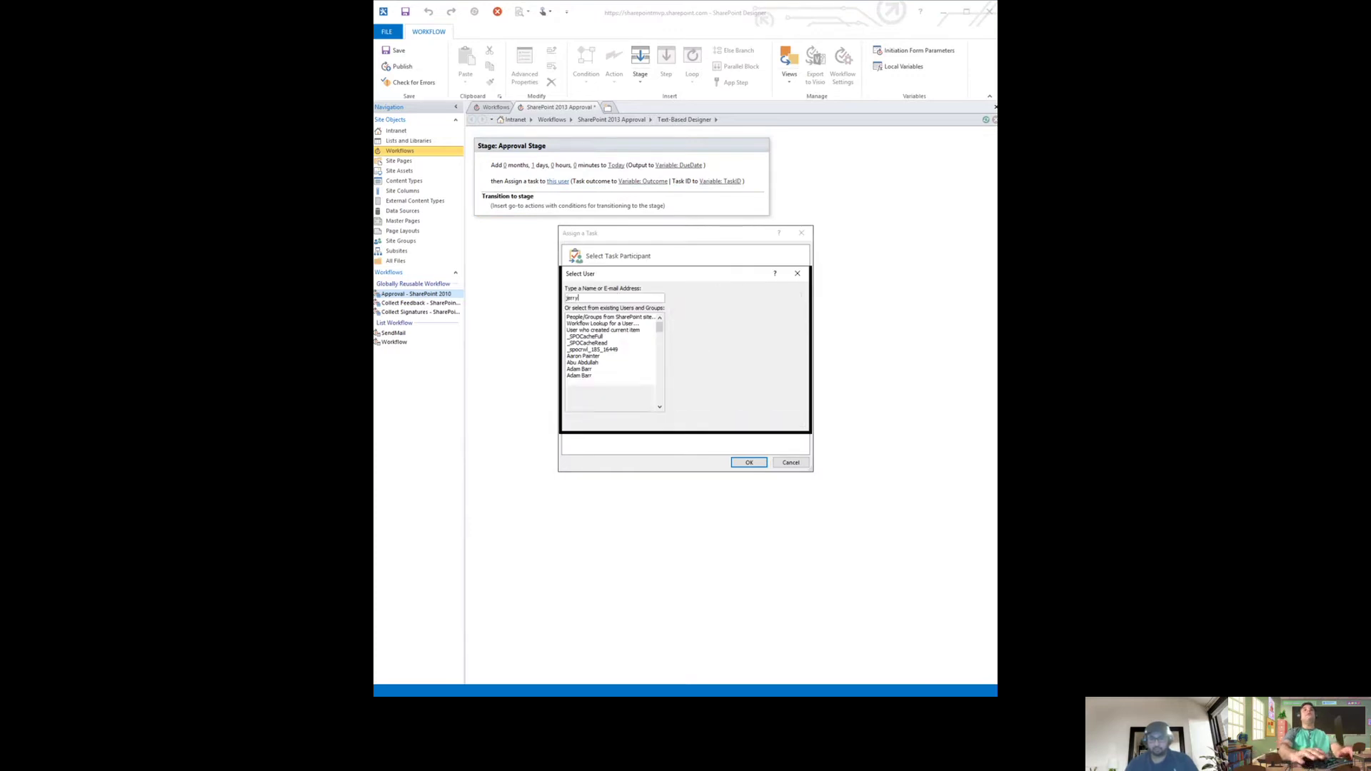
{"action": "type", "text": "yasir"}
{"action": "key", "text": "Return"}
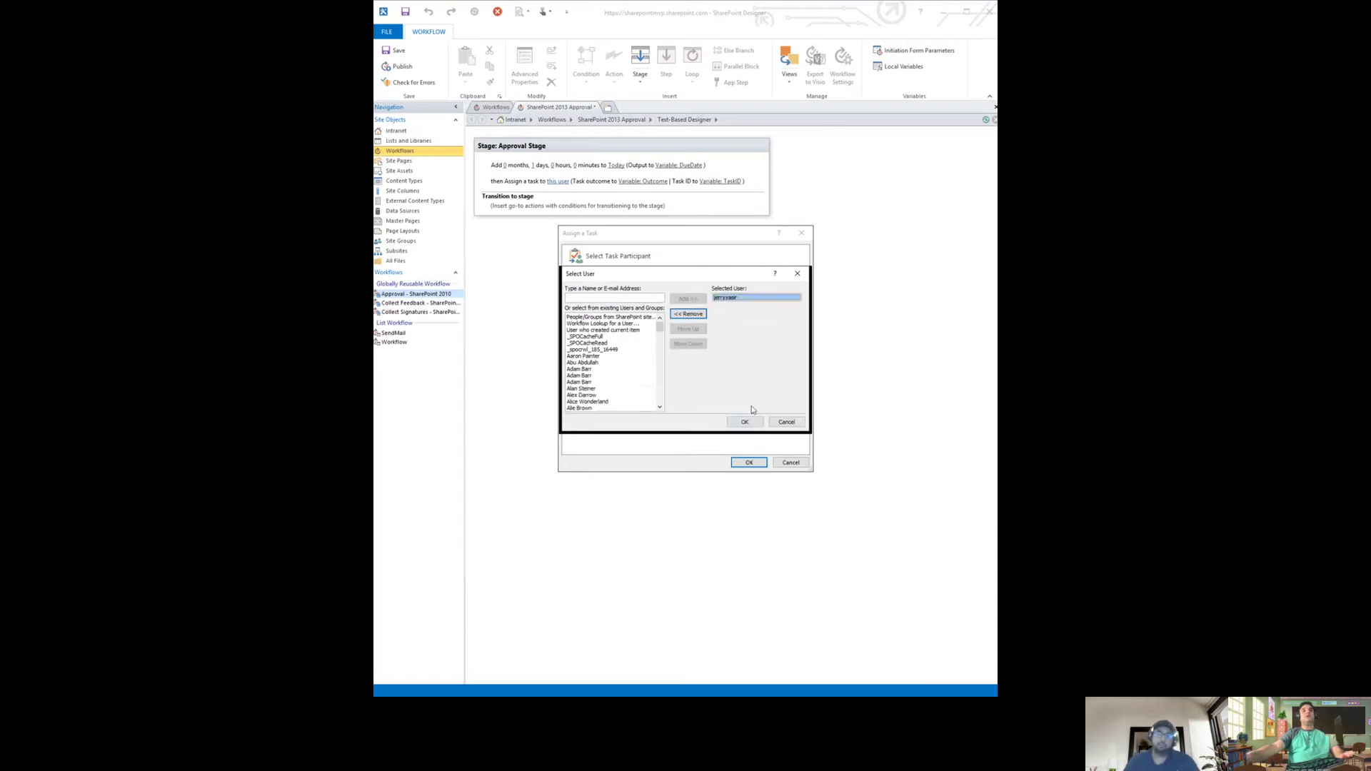
{"action": "left_click", "coordinate": [750, 424]}
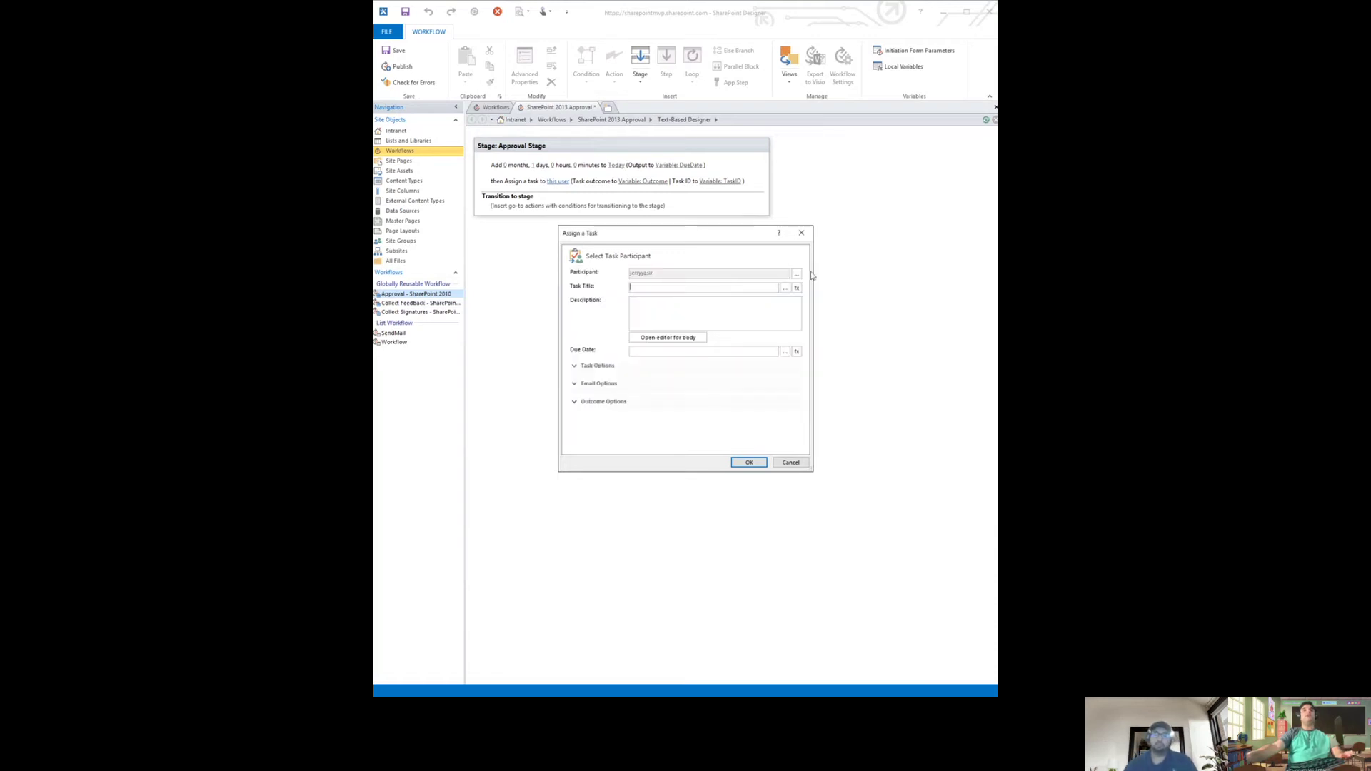
{"action": "left_click", "coordinate": [796, 274]}
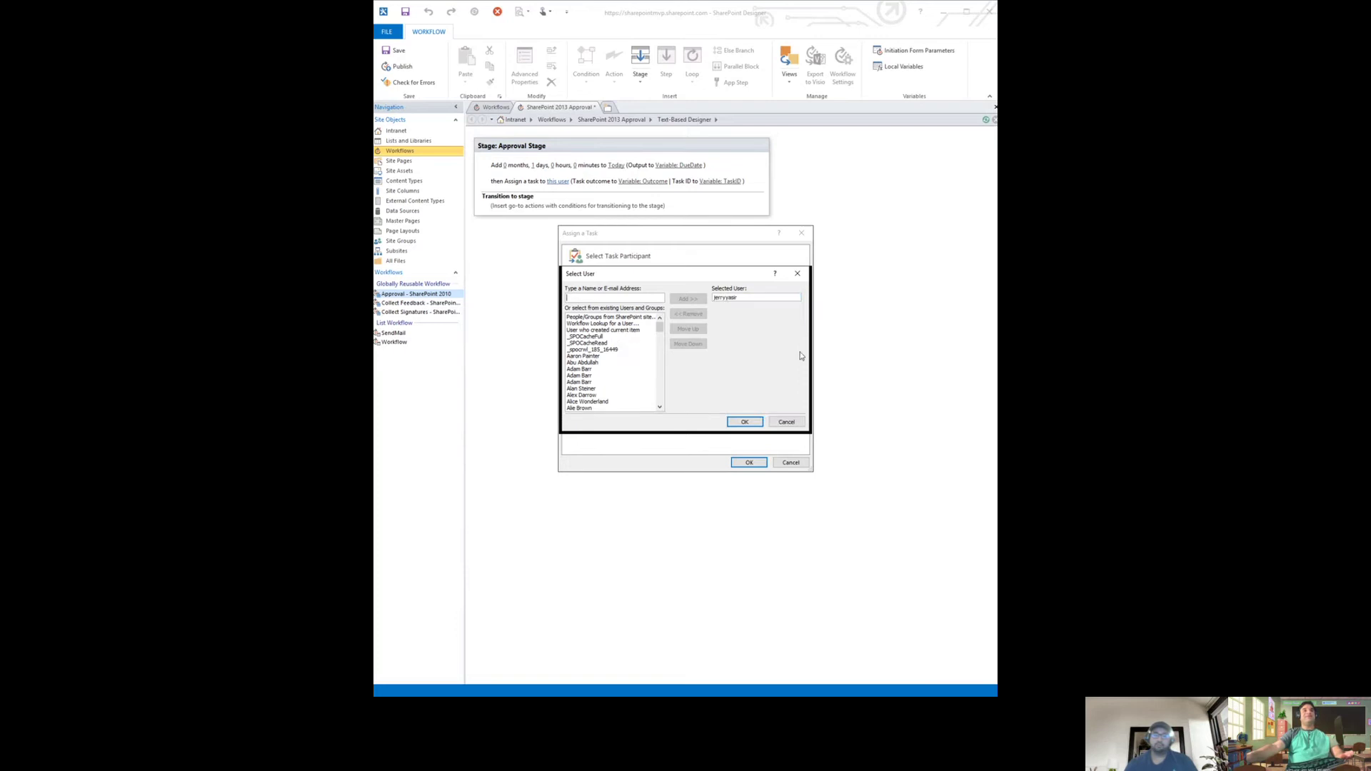
{"action": "left_click", "coordinate": [613, 331]}
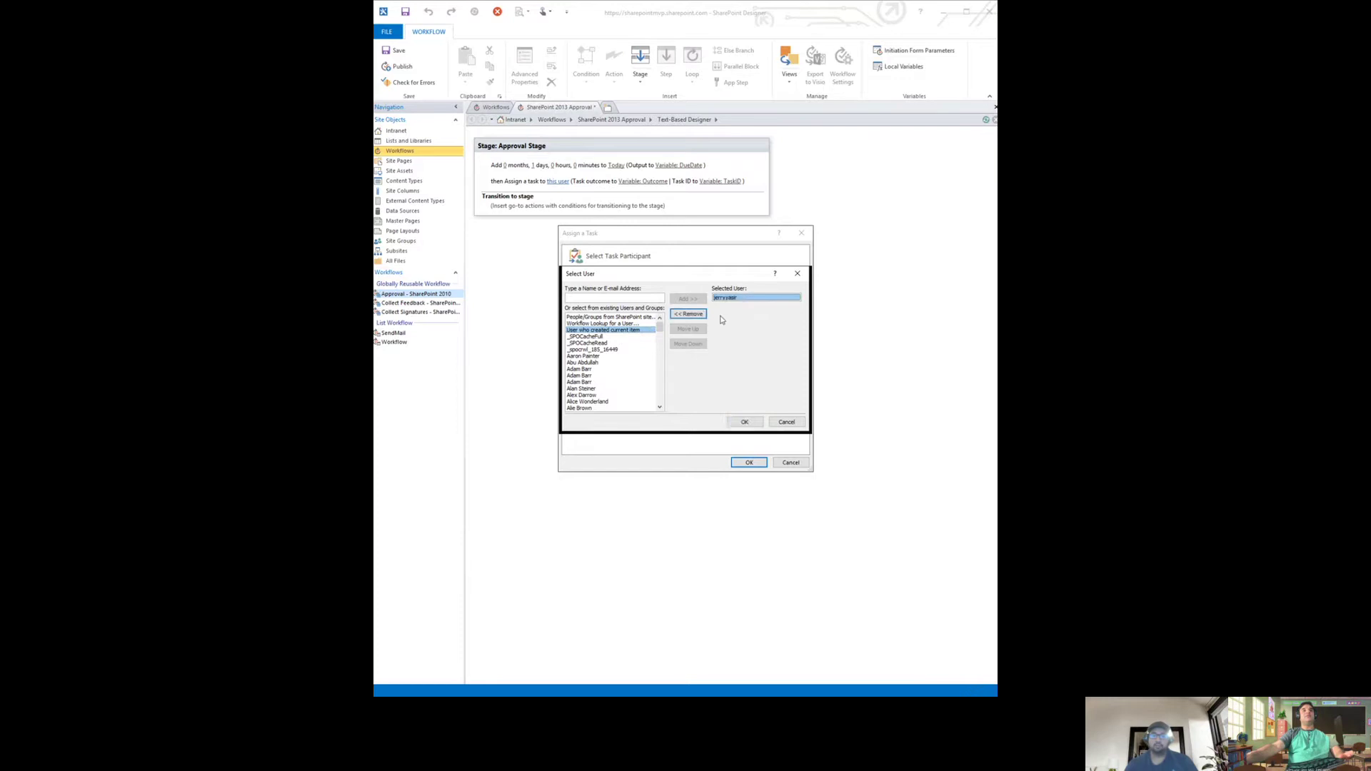
{"action": "left_click", "coordinate": [703, 301]}
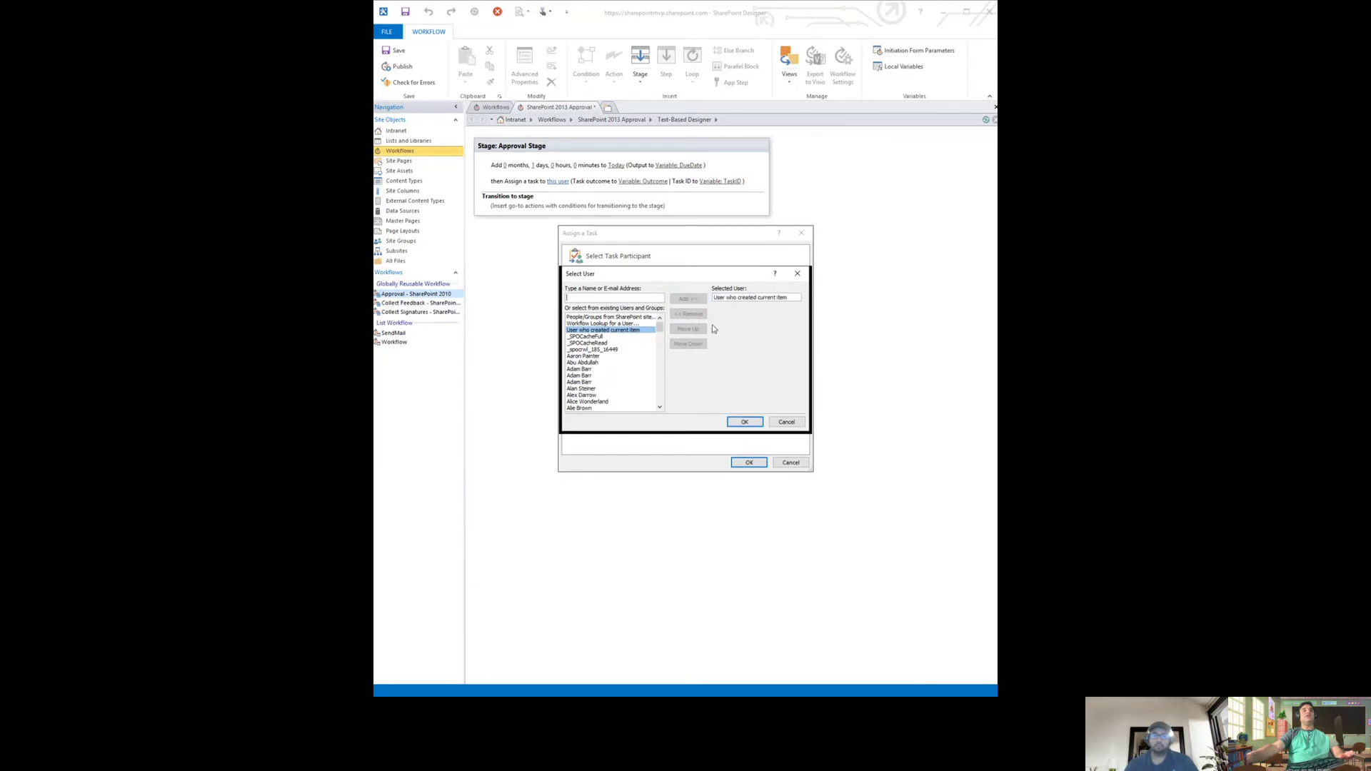
{"action": "left_click", "coordinate": [747, 423]}
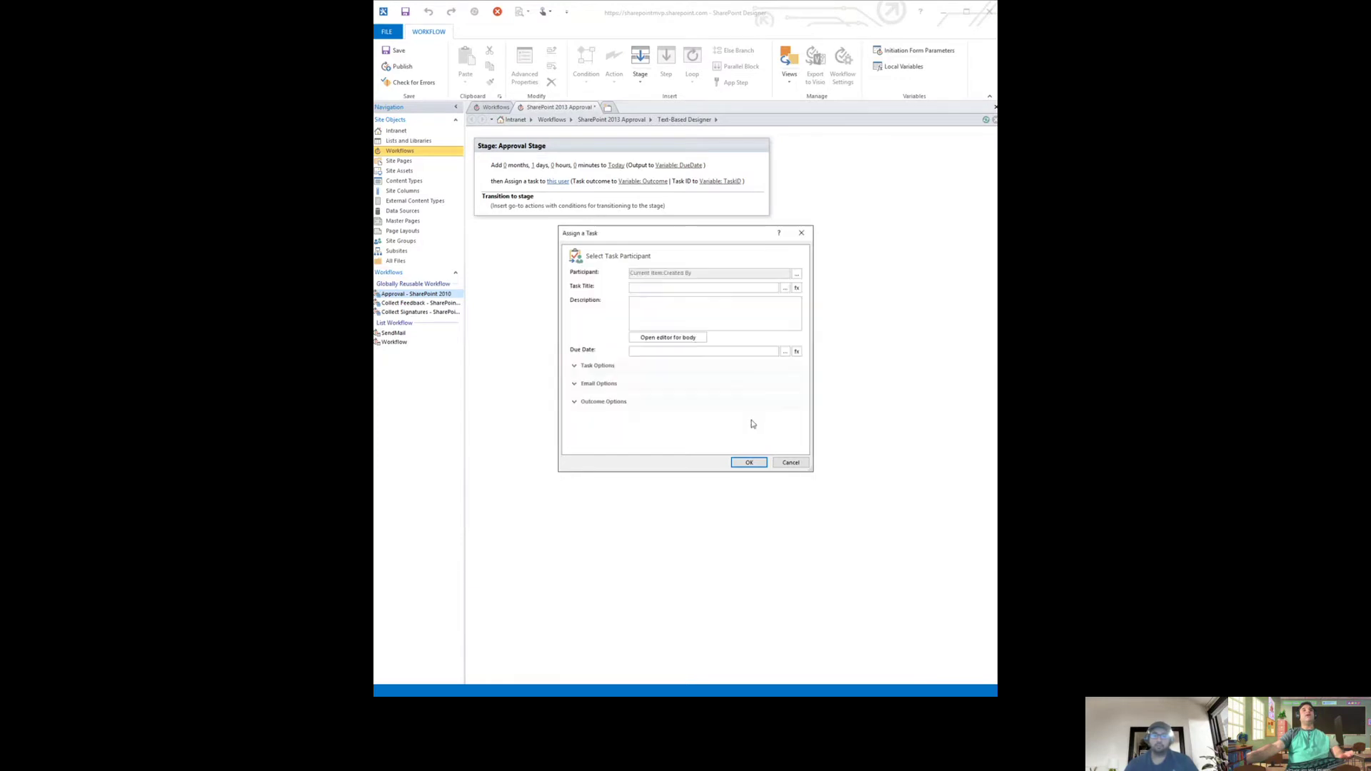
Set both the task title and description to 'Please Approve'.
{"action": "left_click", "coordinate": [694, 287]}
{"action": "type", "text": "Tes"}
{"action": "key", "text": "BackSpace"}
{"action": "key", "text": "BackSpace"}
{"action": "key", "text": "BackSpace"}
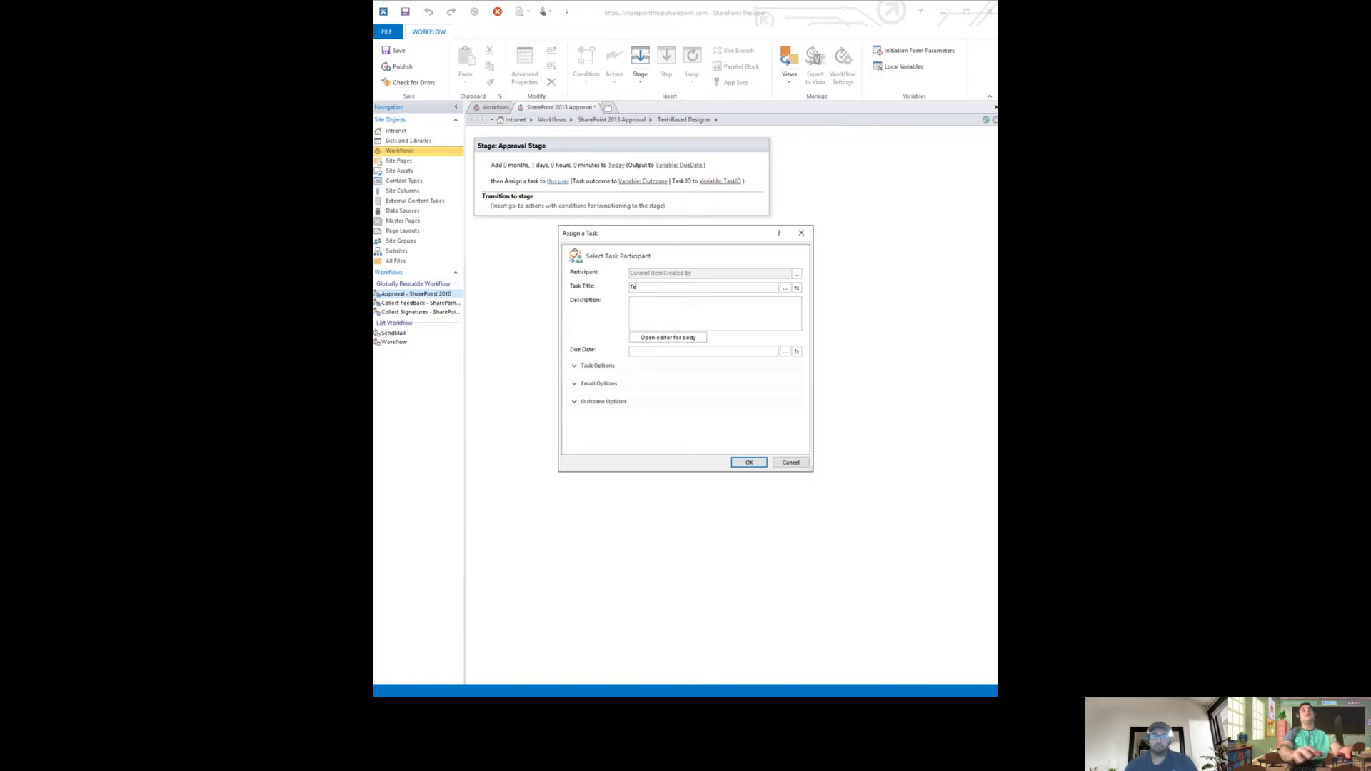
{"action": "type", "text": "Please Approve"}
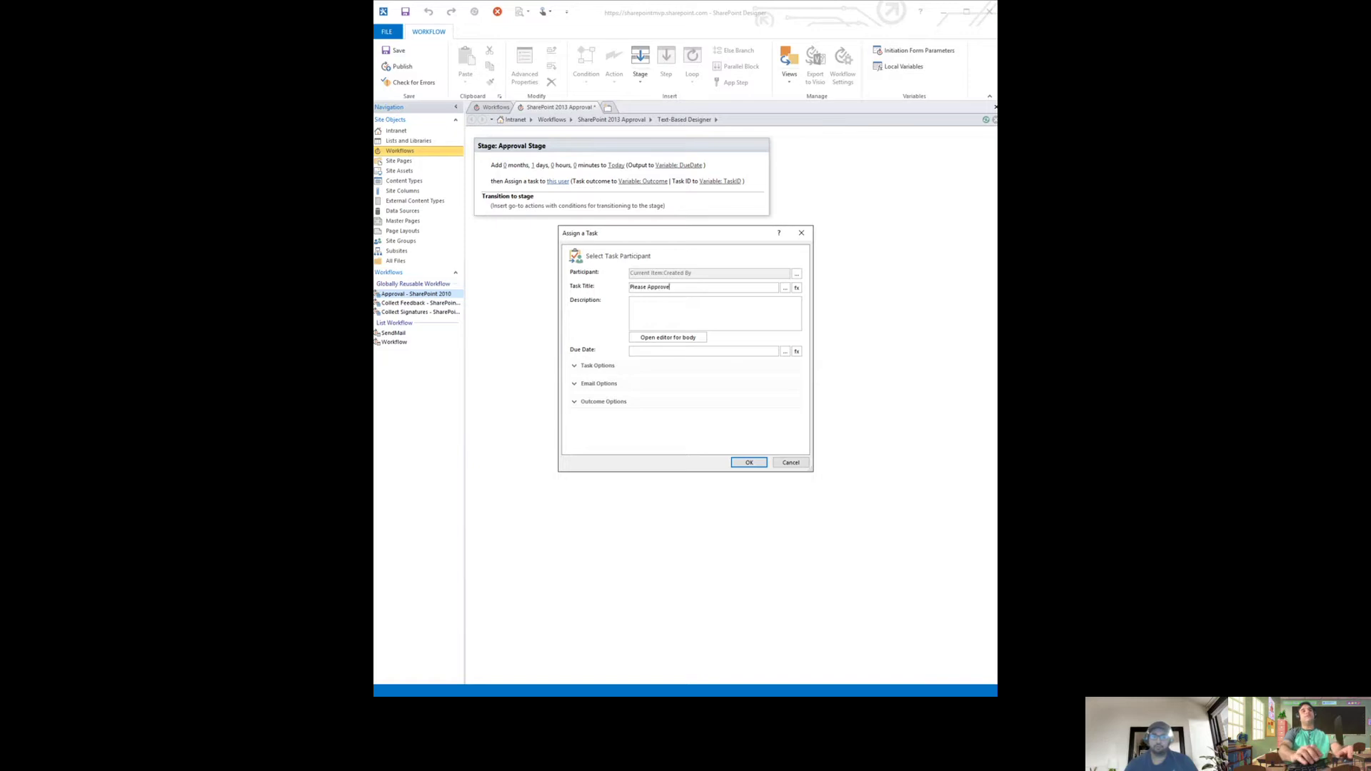
{"action": "left_click_drag", "start_coordinate": [690, 287], "coordinate": [633, 285]}
{"action": "key", "text": "ctrl+c"}
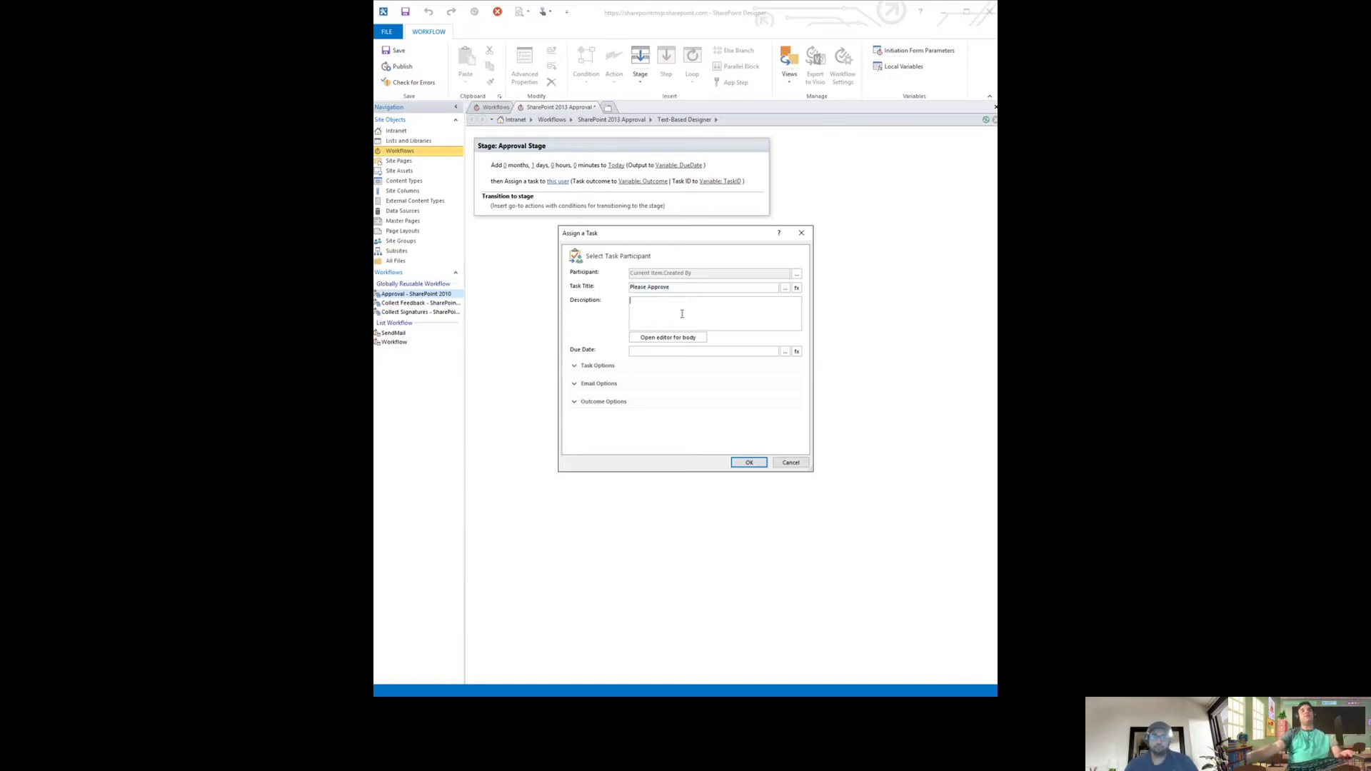
{"action": "left_click", "coordinate": [631, 314]}
{"action": "key", "text": "ctrl+v"}
Set the task due date to Variable: DueDate and confirm the assignment.
{"action": "left_click", "coordinate": [720, 351]}
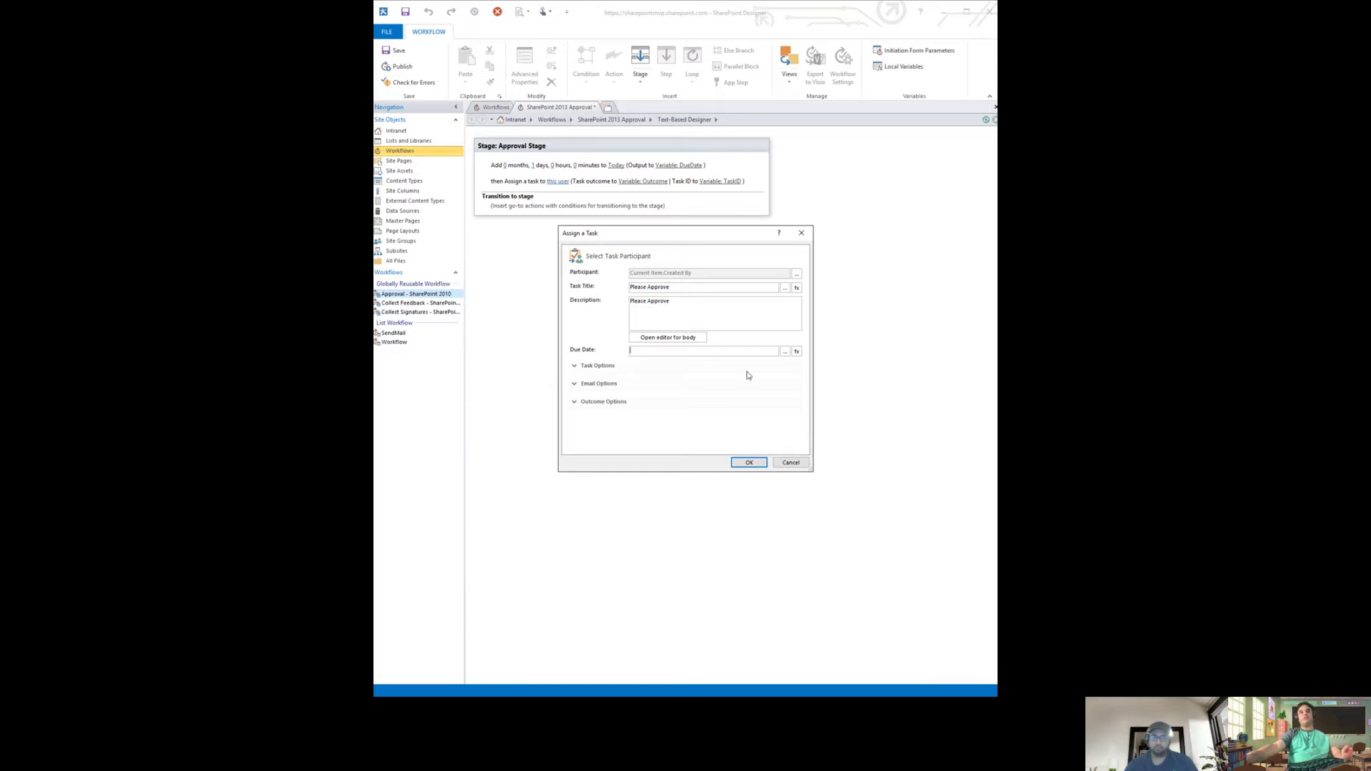
{"action": "left_click", "coordinate": [787, 351]}
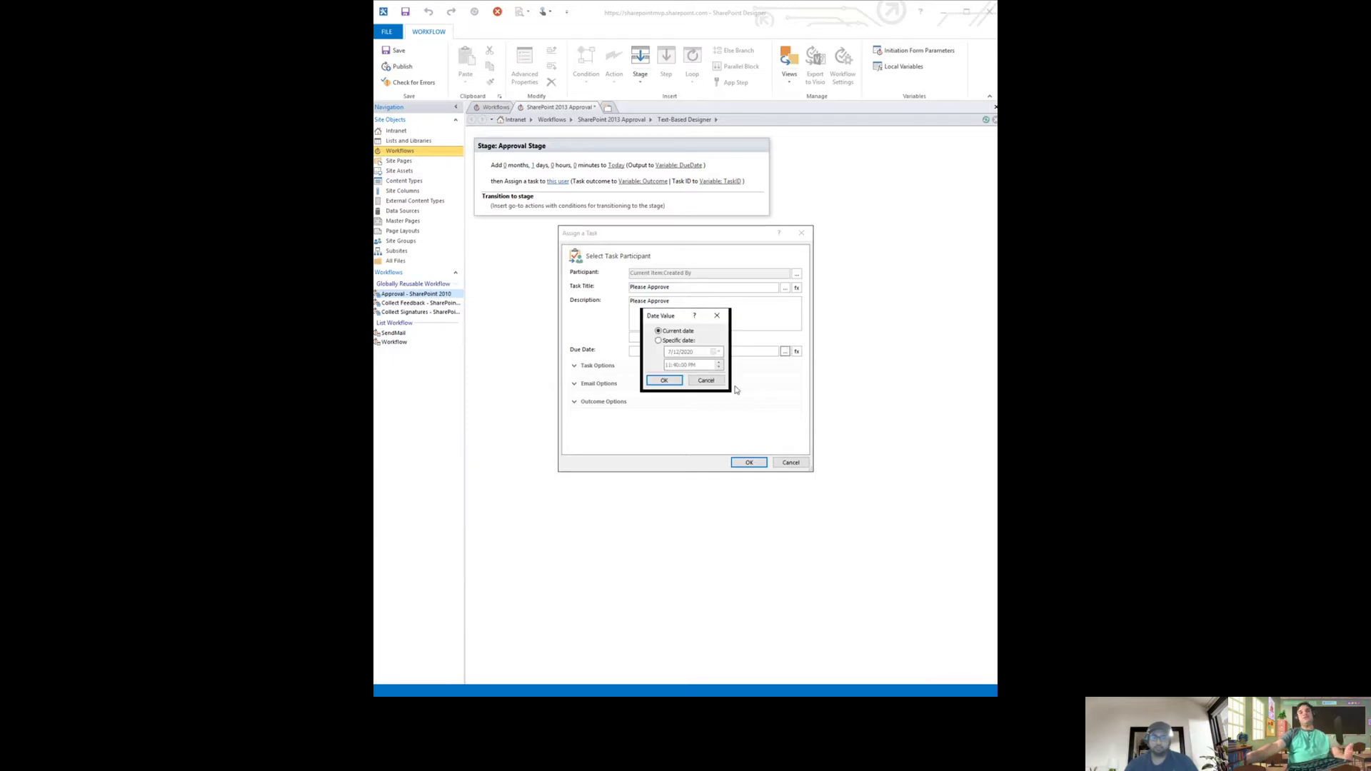
{"action": "left_click", "coordinate": [714, 383]}
{"action": "left_click", "coordinate": [797, 352]}
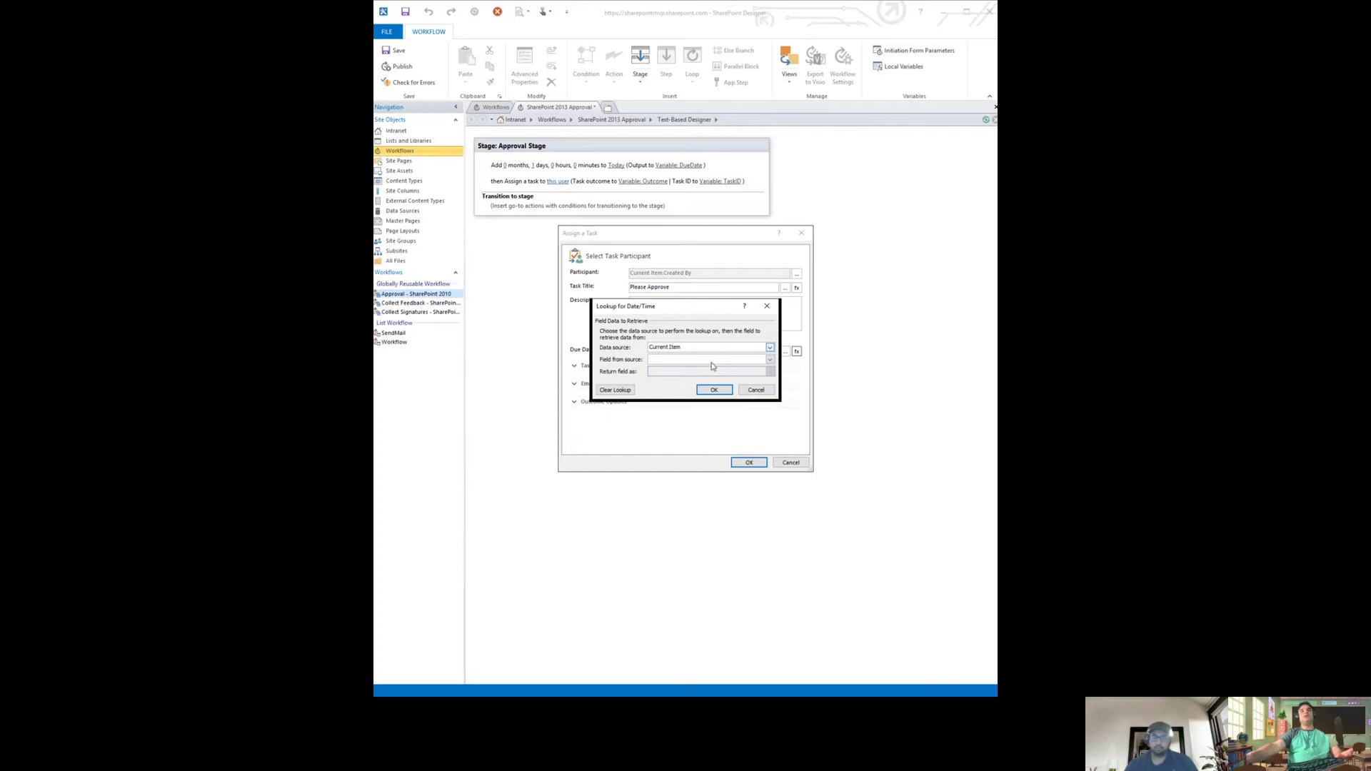
{"action": "key", "text": "Down"}
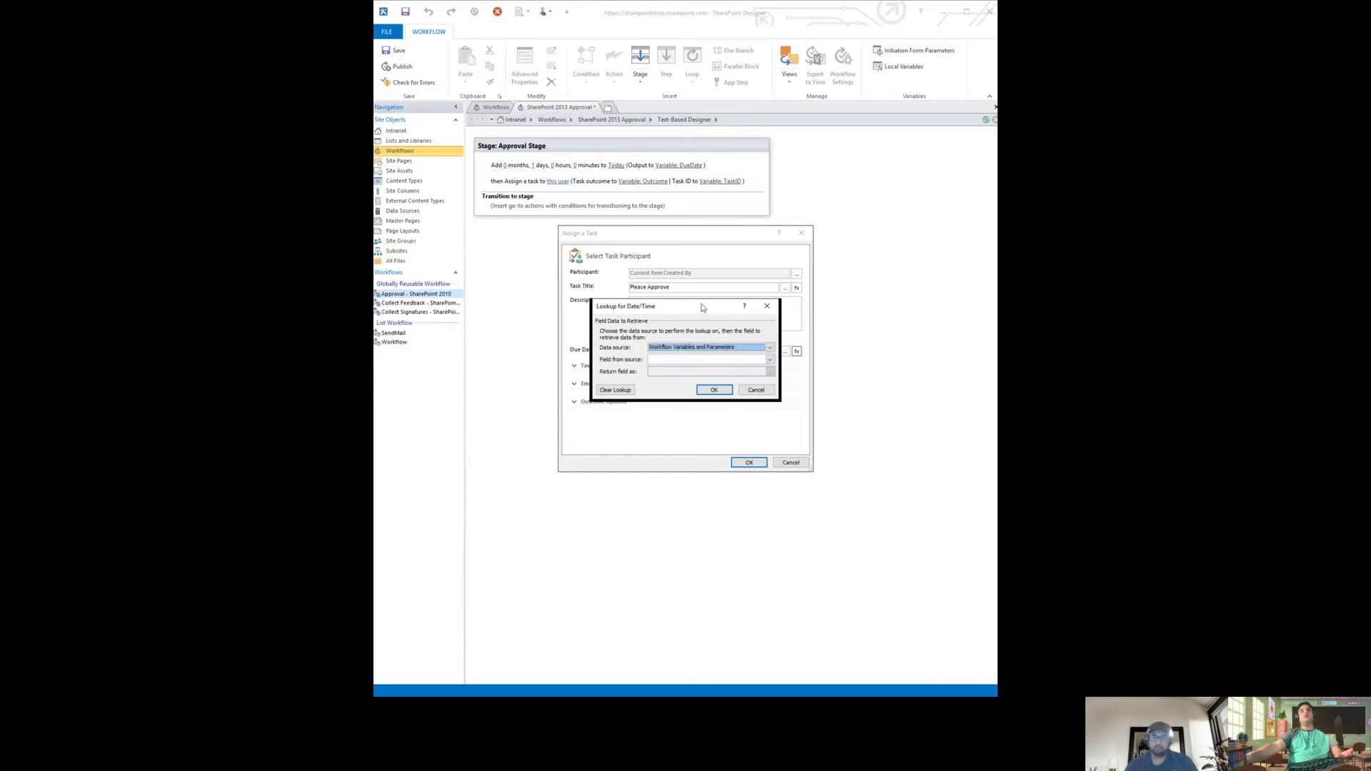
{"action": "left_click_drag", "start_coordinate": [702, 307], "coordinate": [729, 289]}
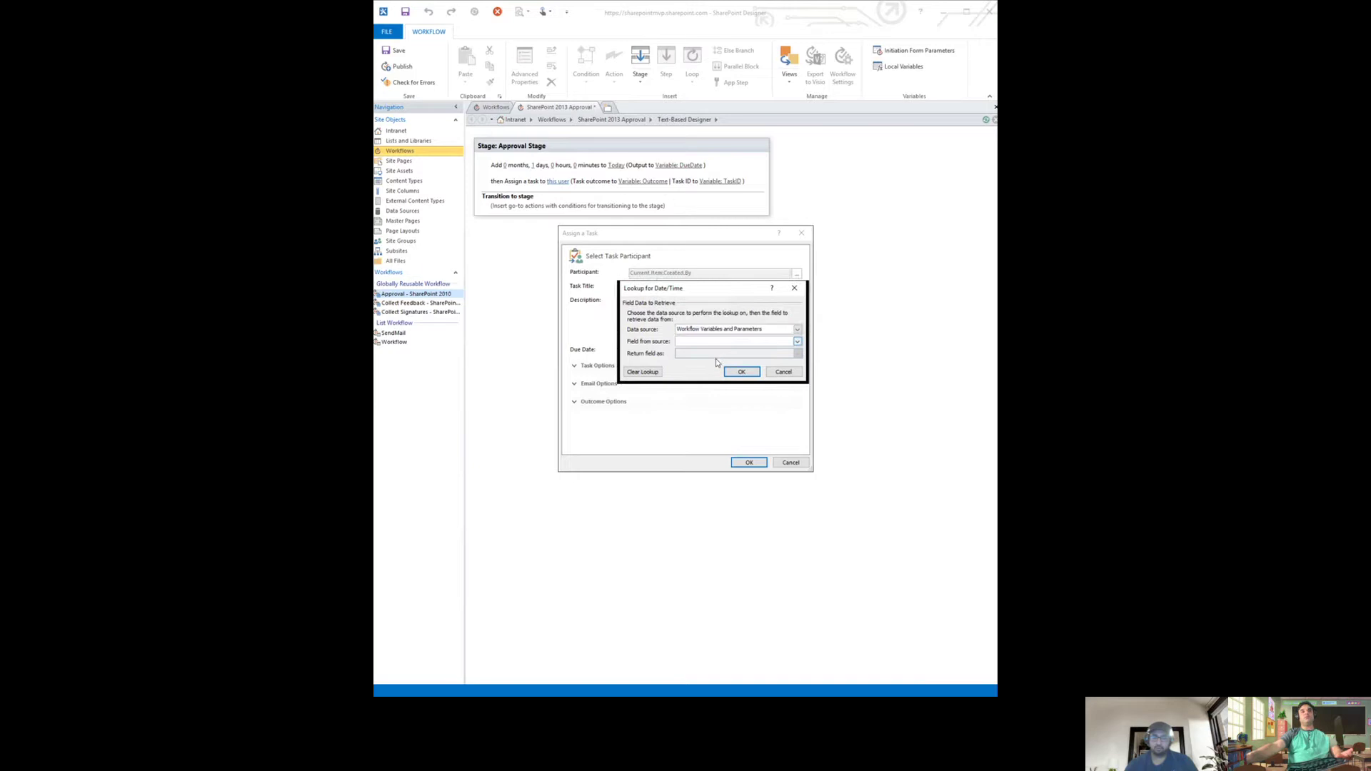
{"action": "left_click", "coordinate": [741, 372]}
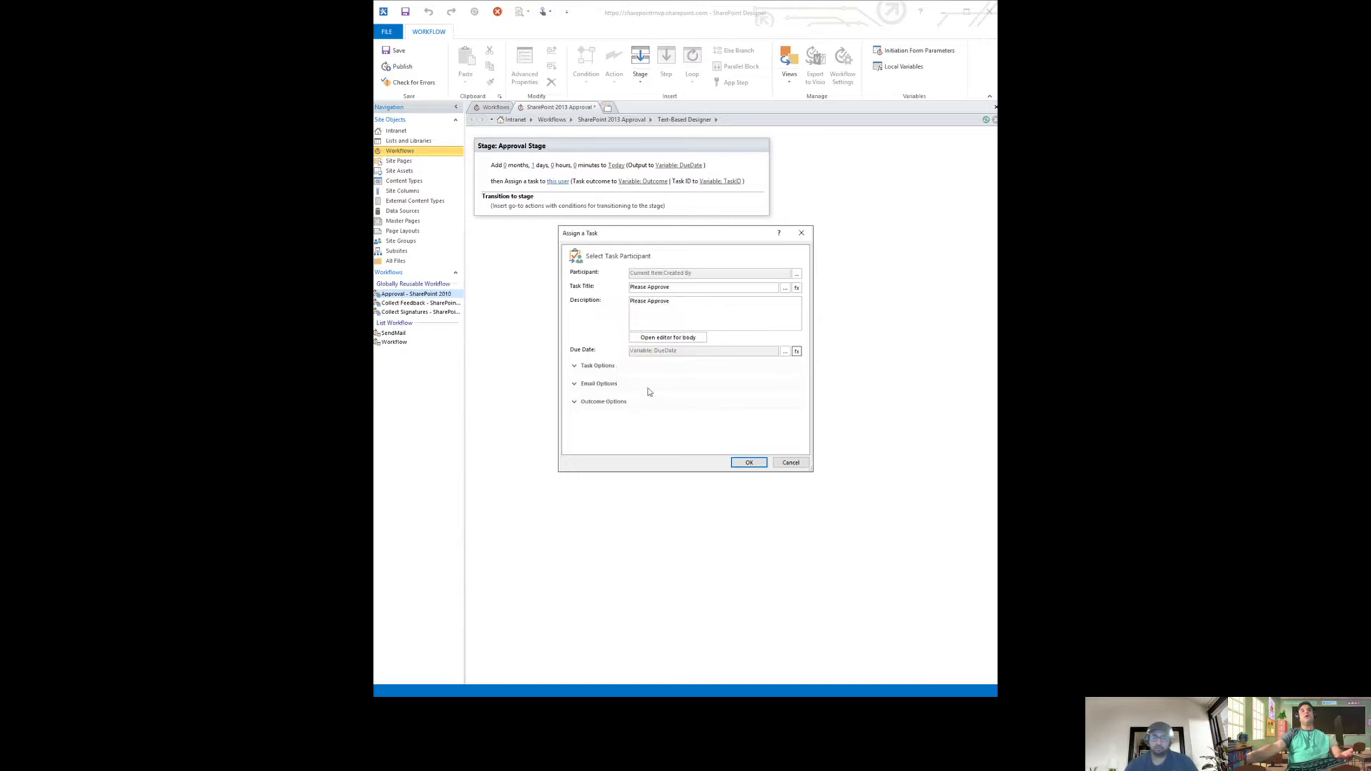
{"action": "left_click", "coordinate": [576, 366]}
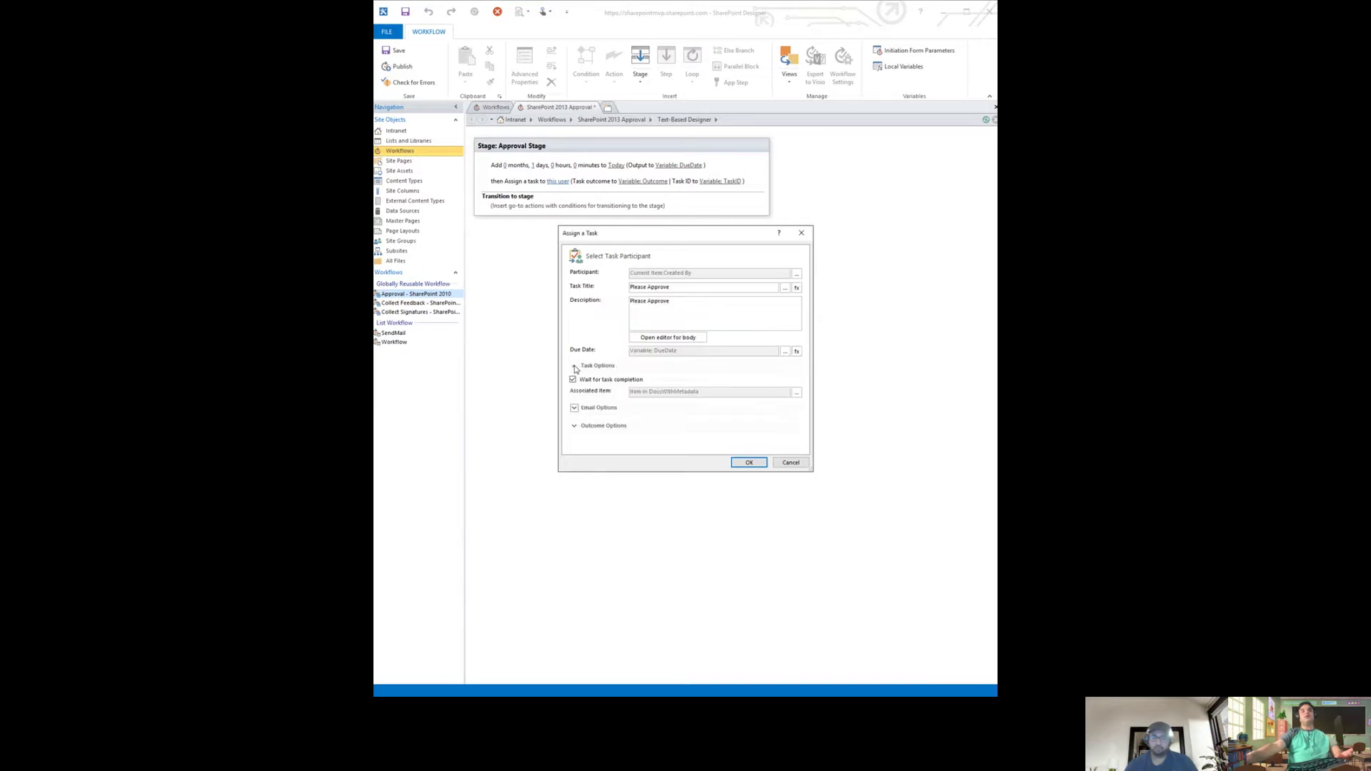
{"action": "left_click", "coordinate": [576, 367]}
{"action": "left_click", "coordinate": [573, 385]}
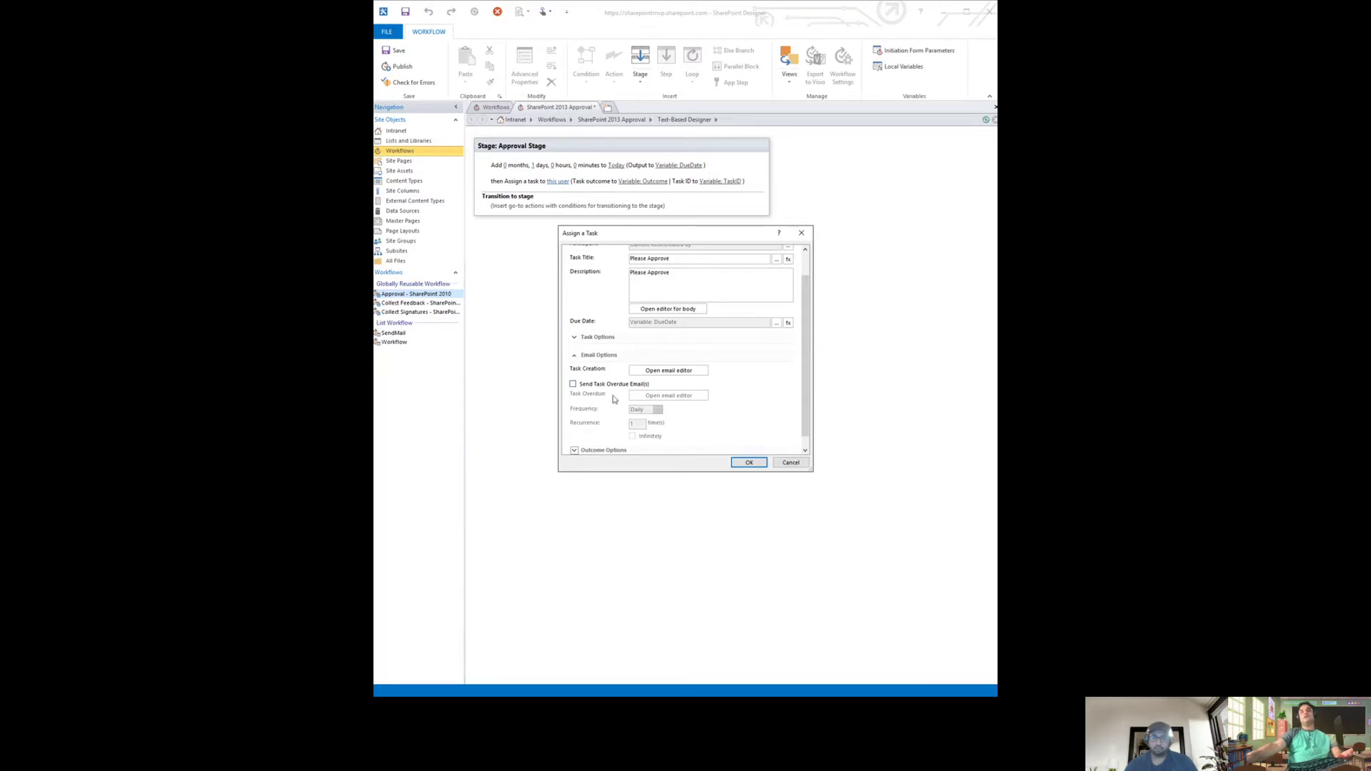
{"action": "left_click", "coordinate": [575, 357]}
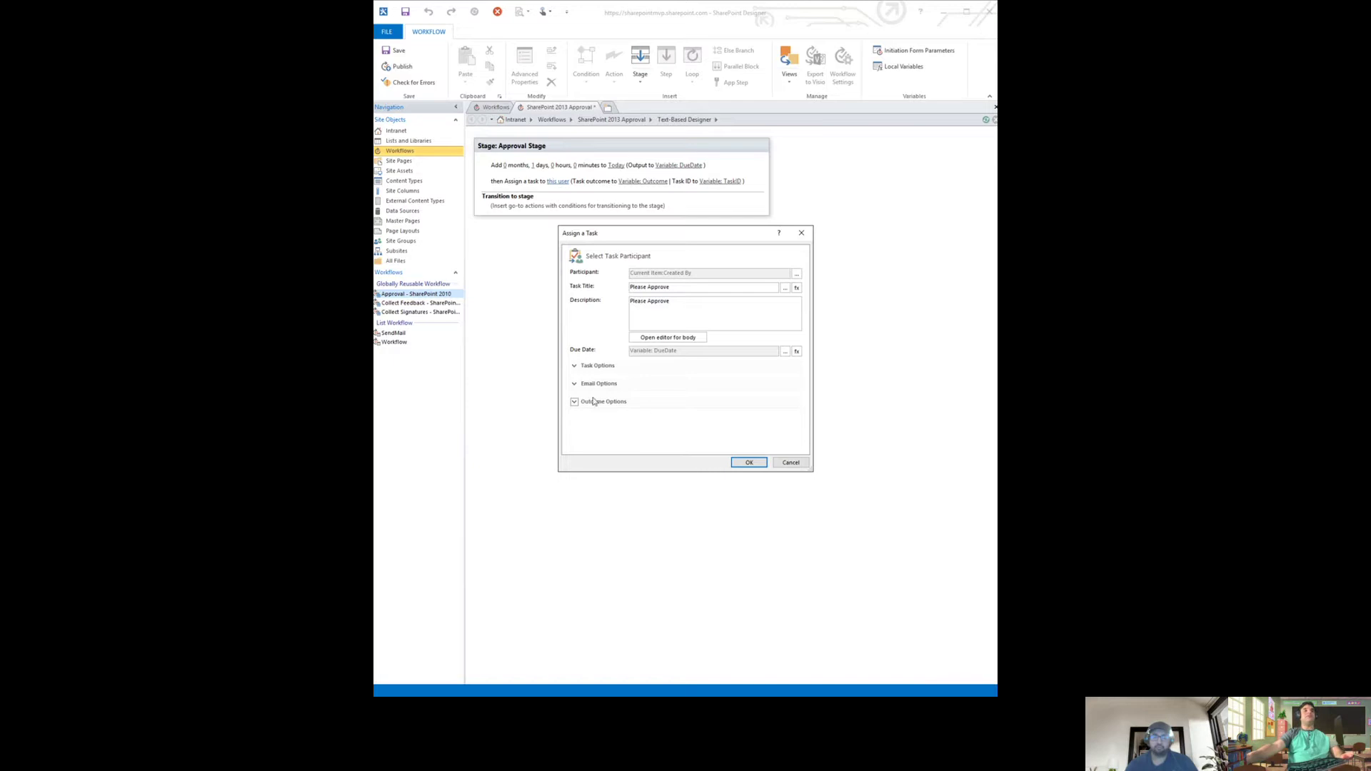
{"action": "left_click", "coordinate": [749, 463]}
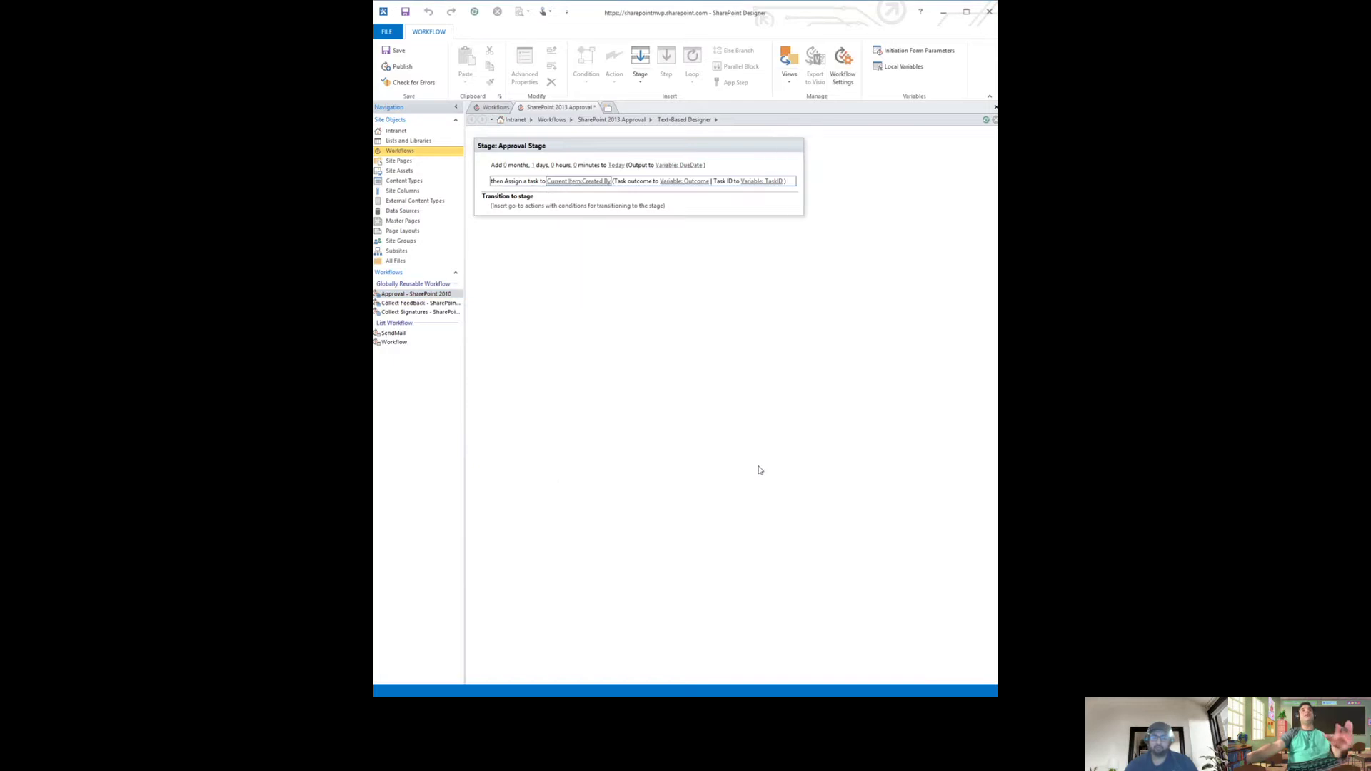
Add an If condition below the task testing Variable: Outcome equals Approved.
{"action": "left_click", "coordinate": [555, 227]}
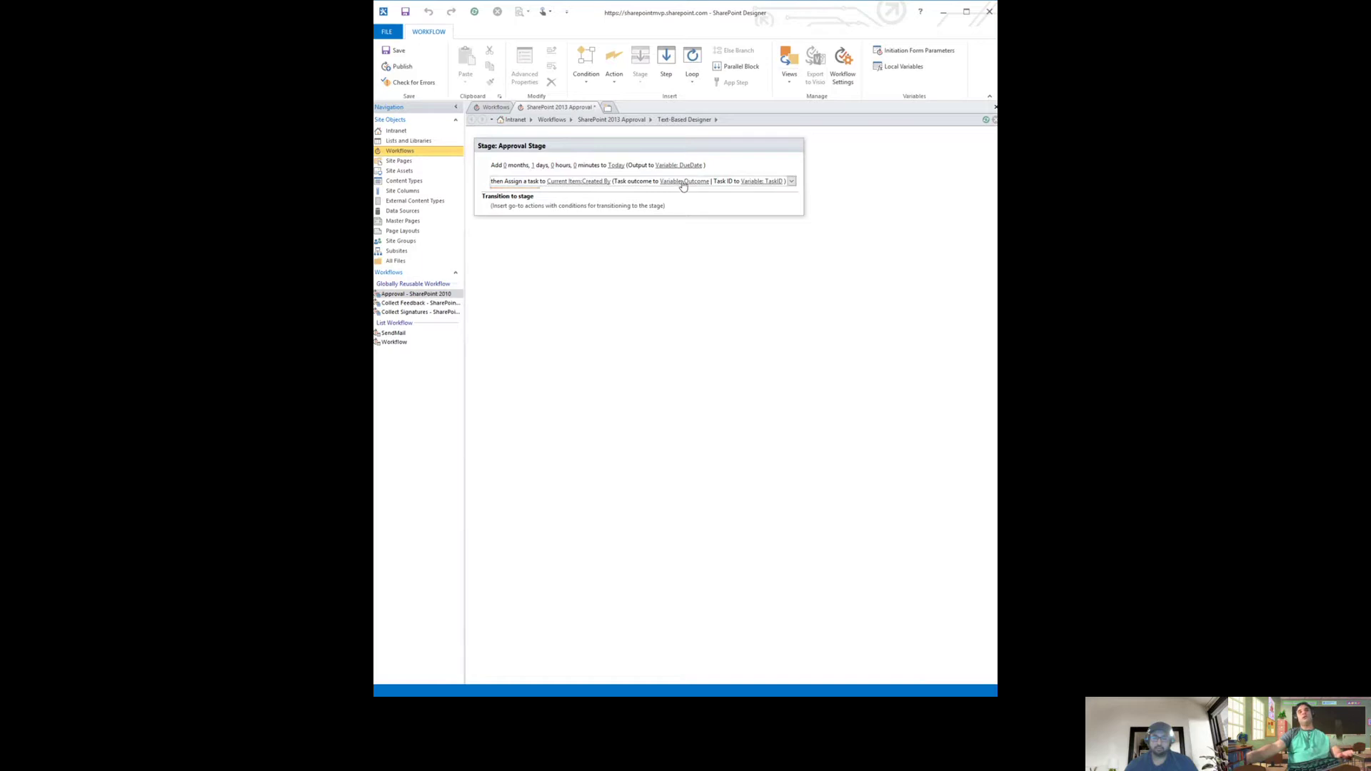
{"action": "left_click", "coordinate": [643, 198]}
{"action": "type", "text": "if"}
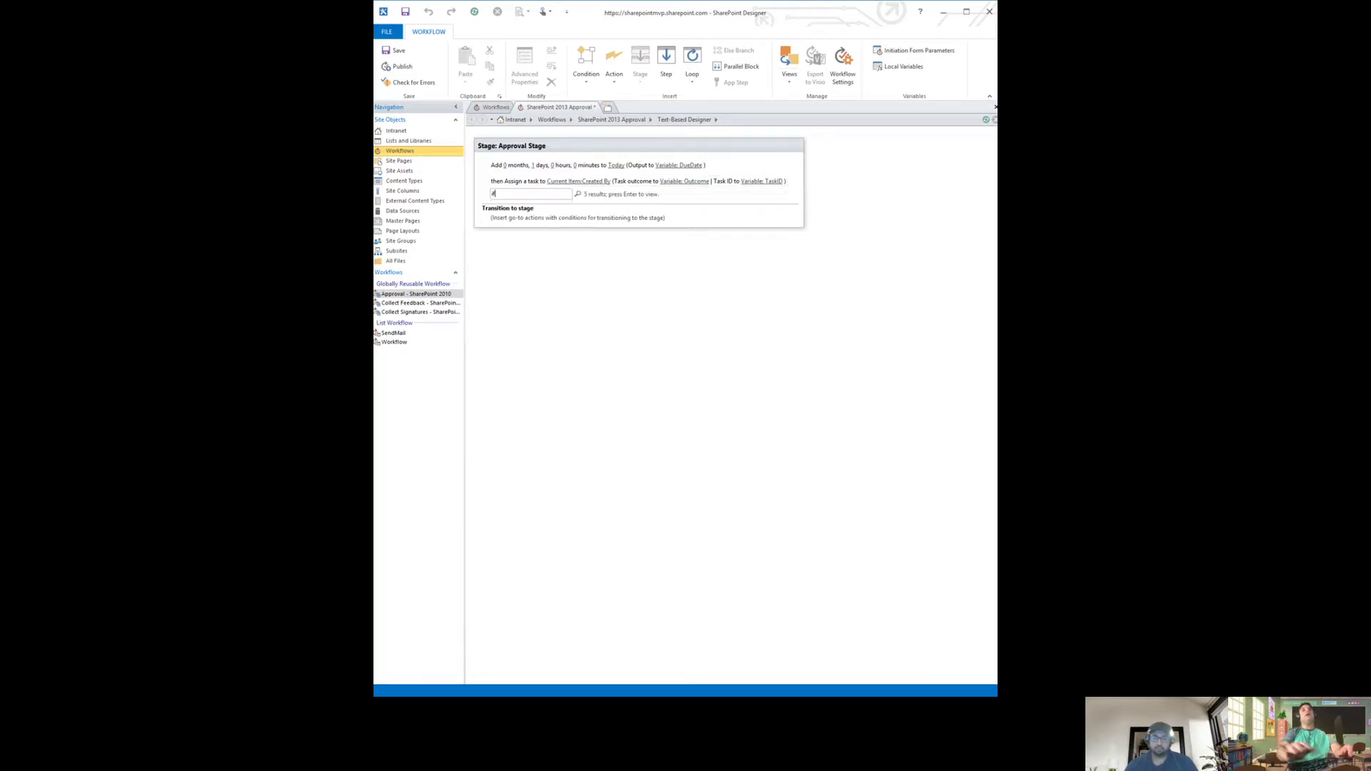
{"action": "key", "text": "Return"}
{"action": "key", "text": "Return"}
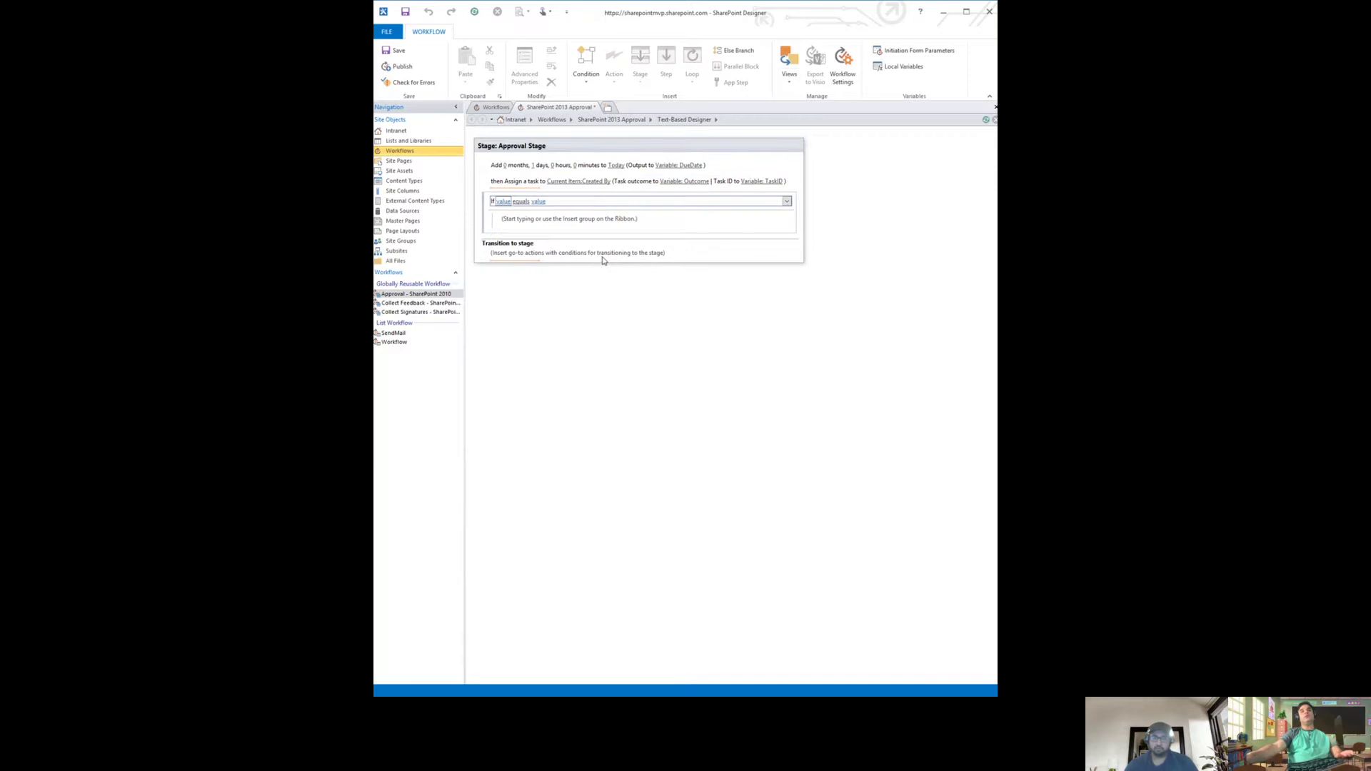
{"action": "left_click", "coordinate": [503, 203]}
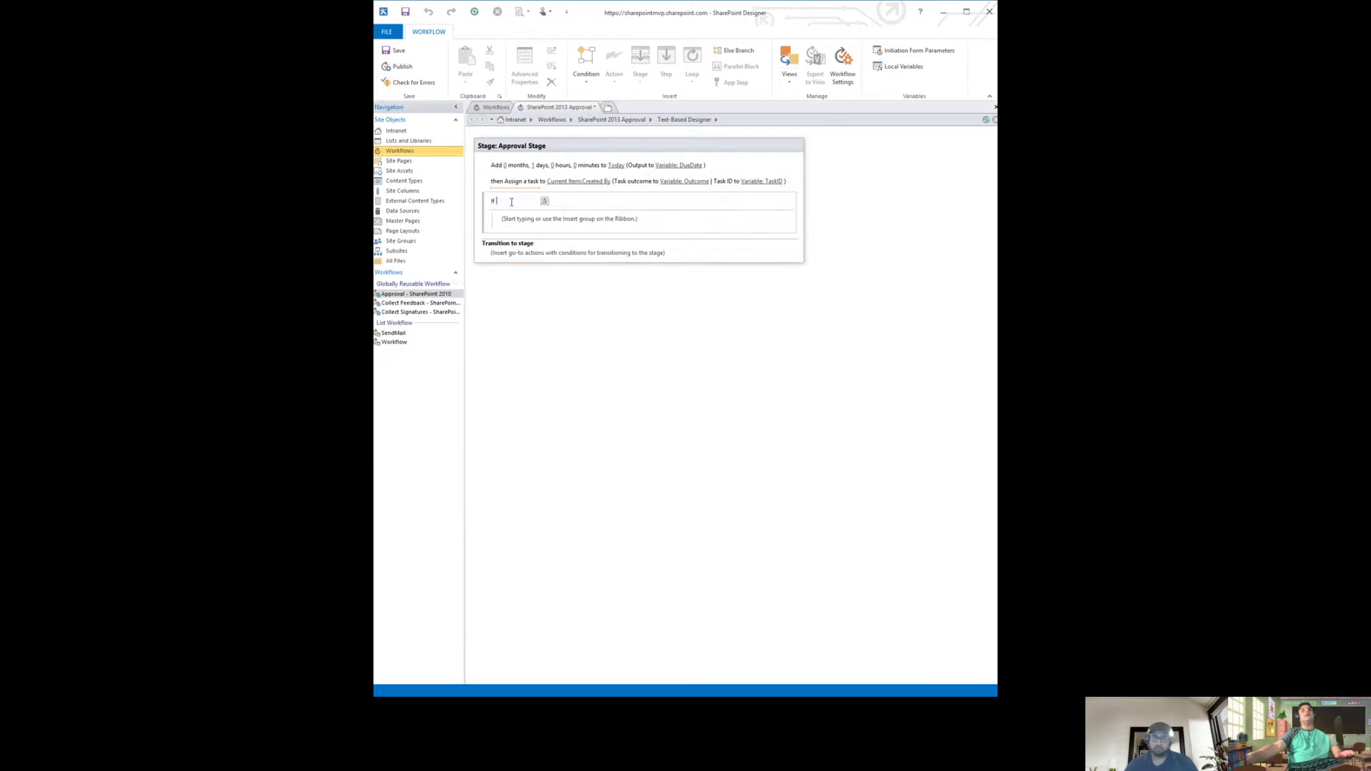
{"action": "left_click", "coordinate": [544, 202]}
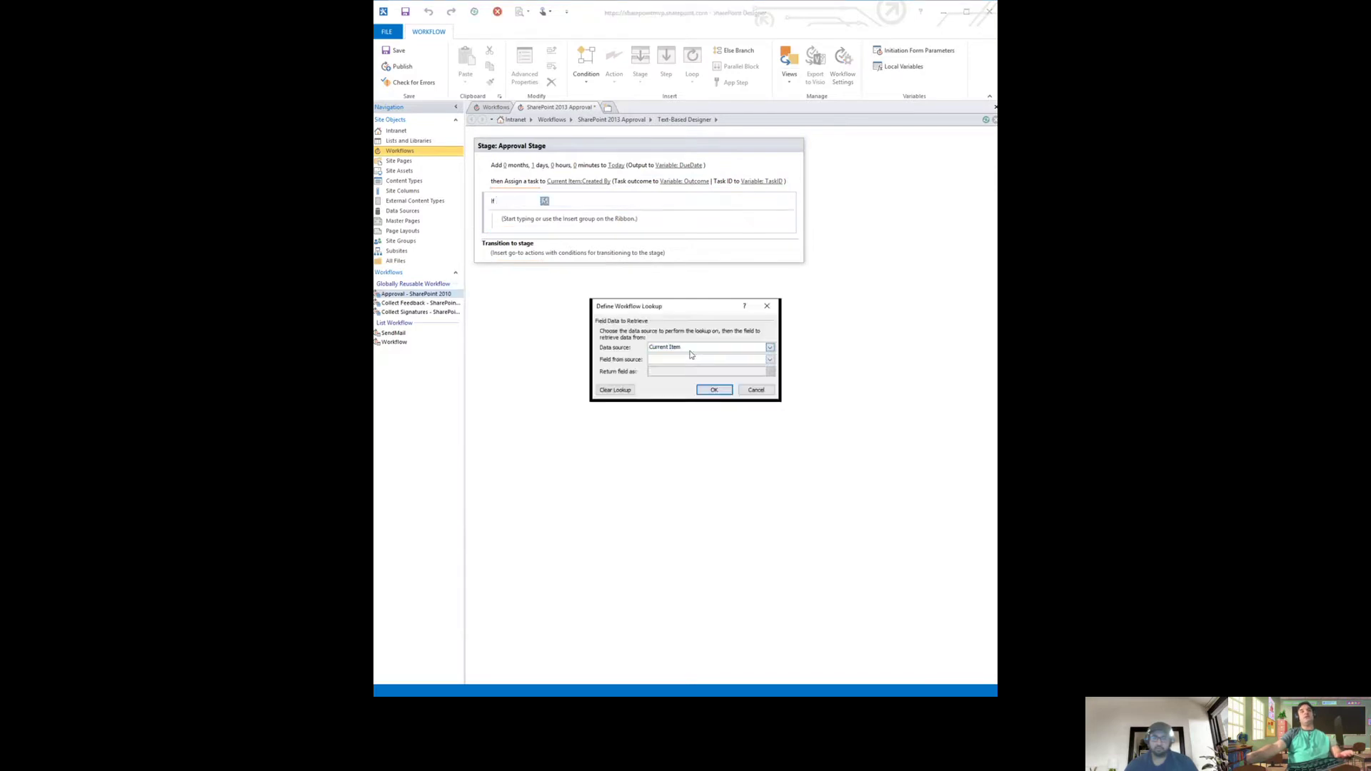
{"action": "left_click", "coordinate": [691, 350]}
{"action": "left_click", "coordinate": [698, 364]}
{"action": "left_click", "coordinate": [711, 390]}
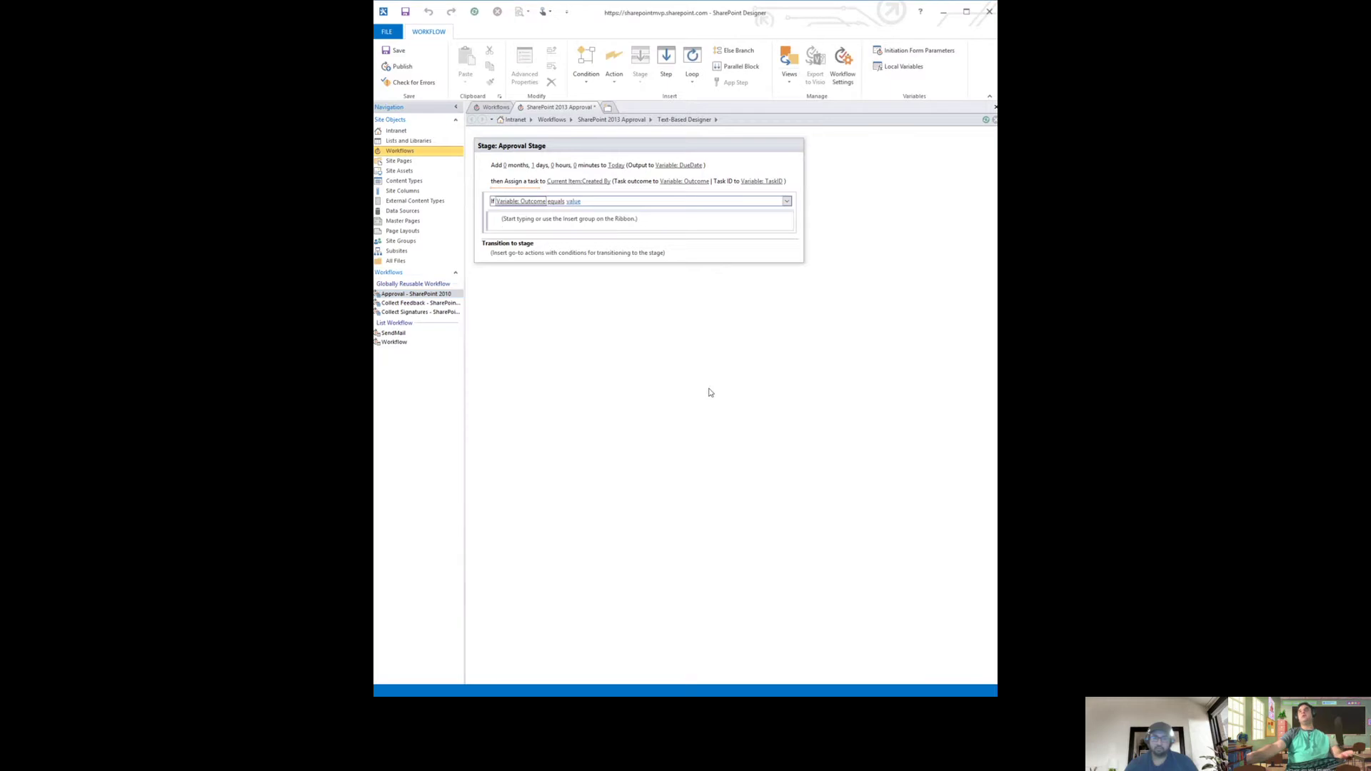
{"action": "left_click", "coordinate": [575, 203]}
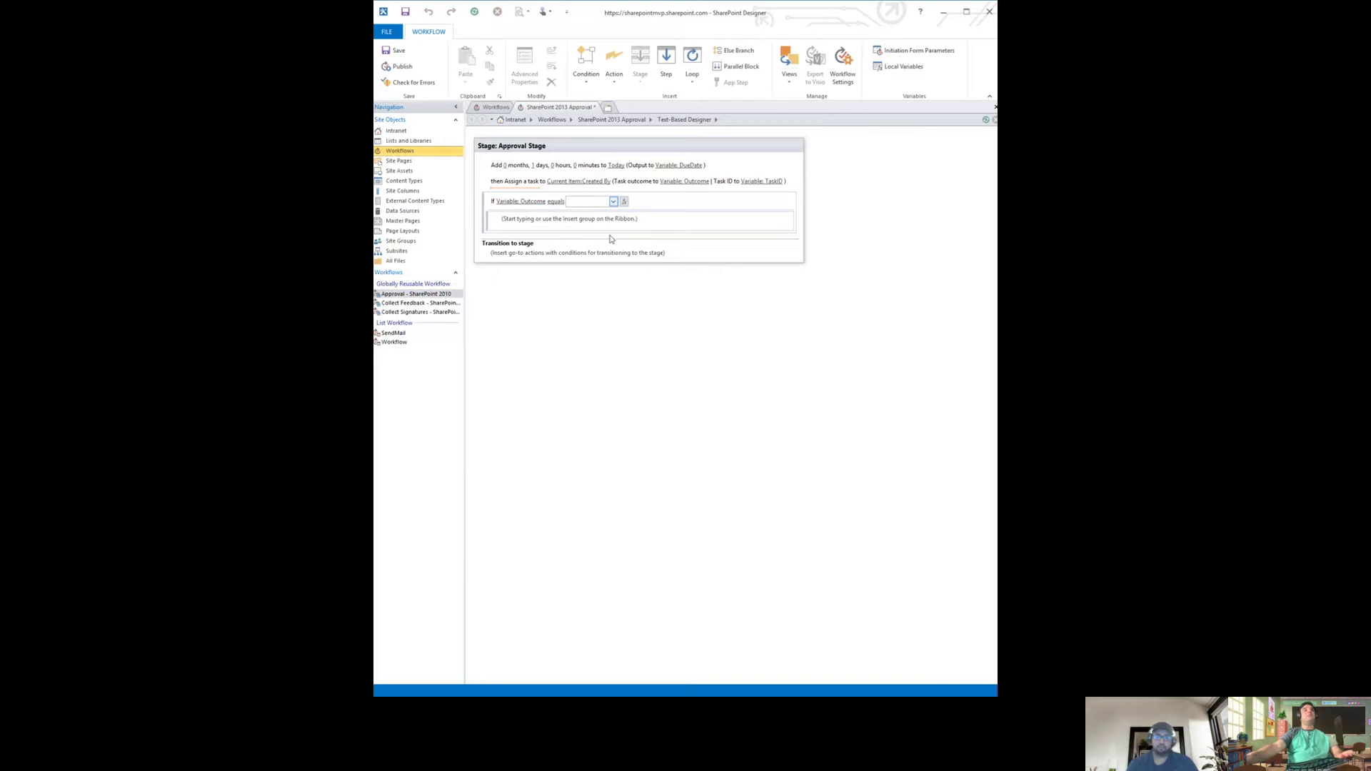
{"action": "left_click", "coordinate": [597, 215]}
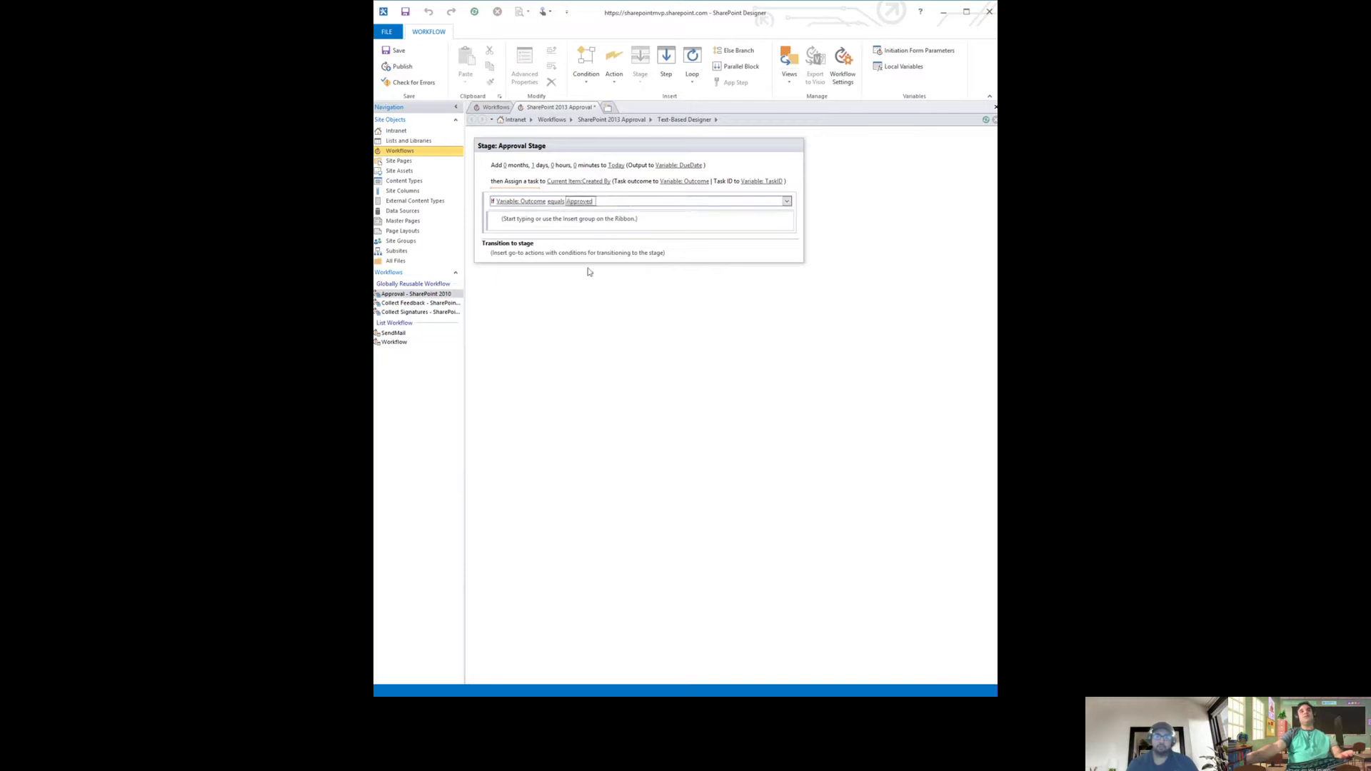
{"action": "left_click", "coordinate": [543, 227]}
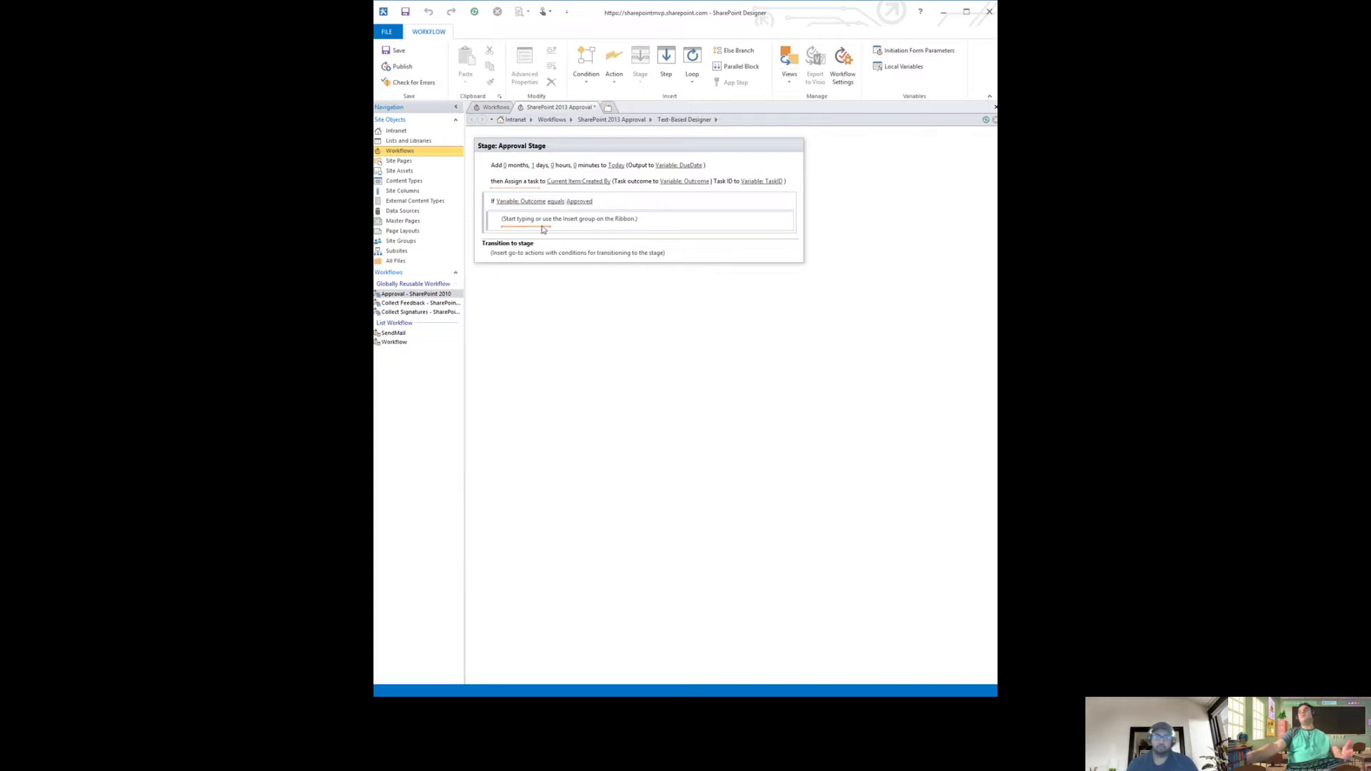
Insert an Email action in the If block addressed to the current item's creator.
{"action": "type", "text": "send email"}
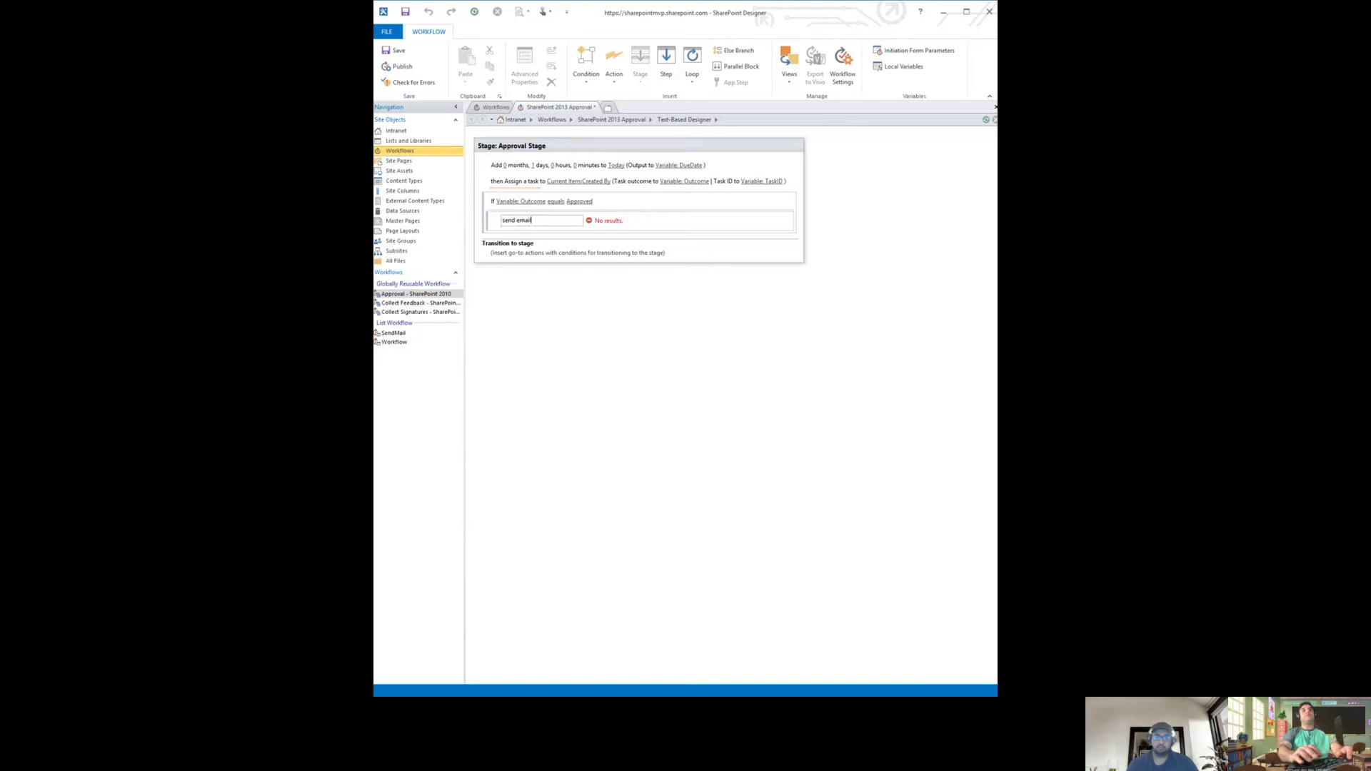
{"action": "key", "text": "Return"}
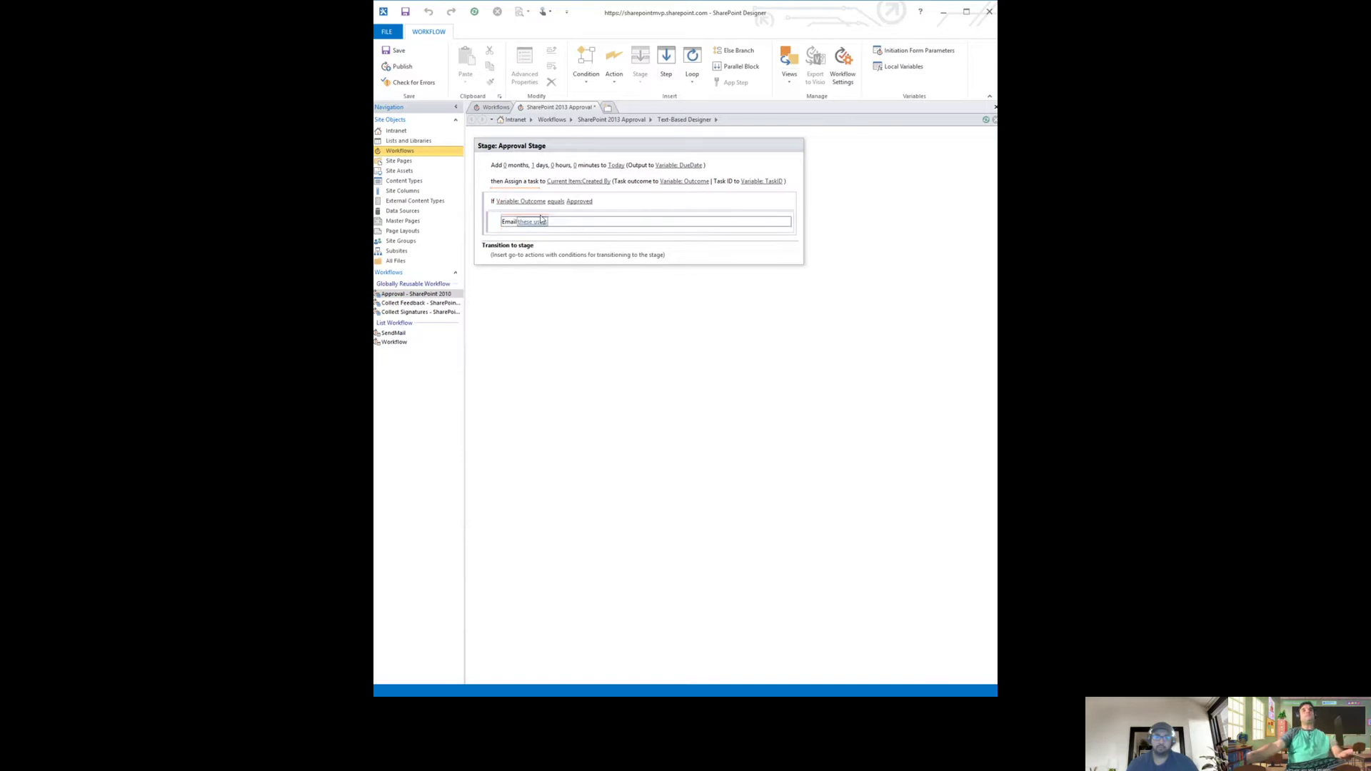
{"action": "left_click", "coordinate": [540, 222]}
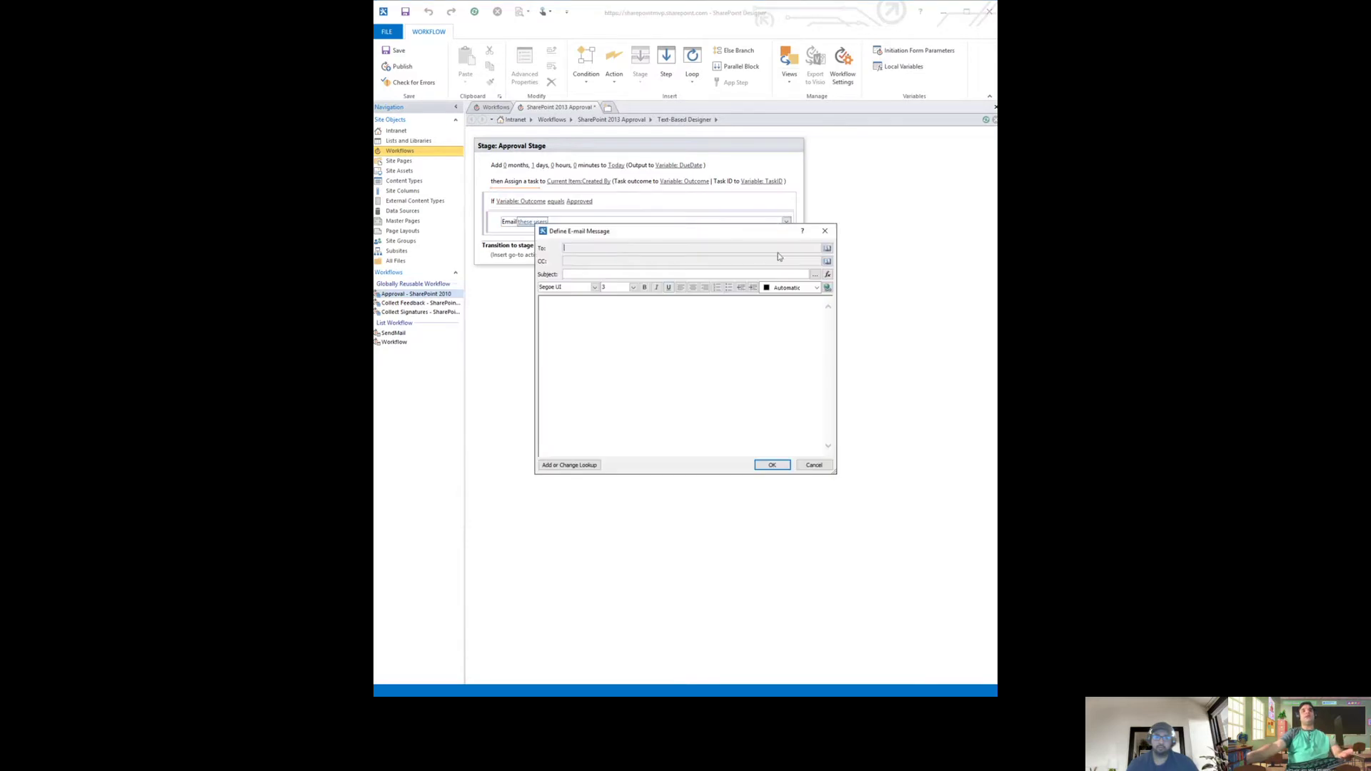
{"action": "left_click", "coordinate": [828, 248]}
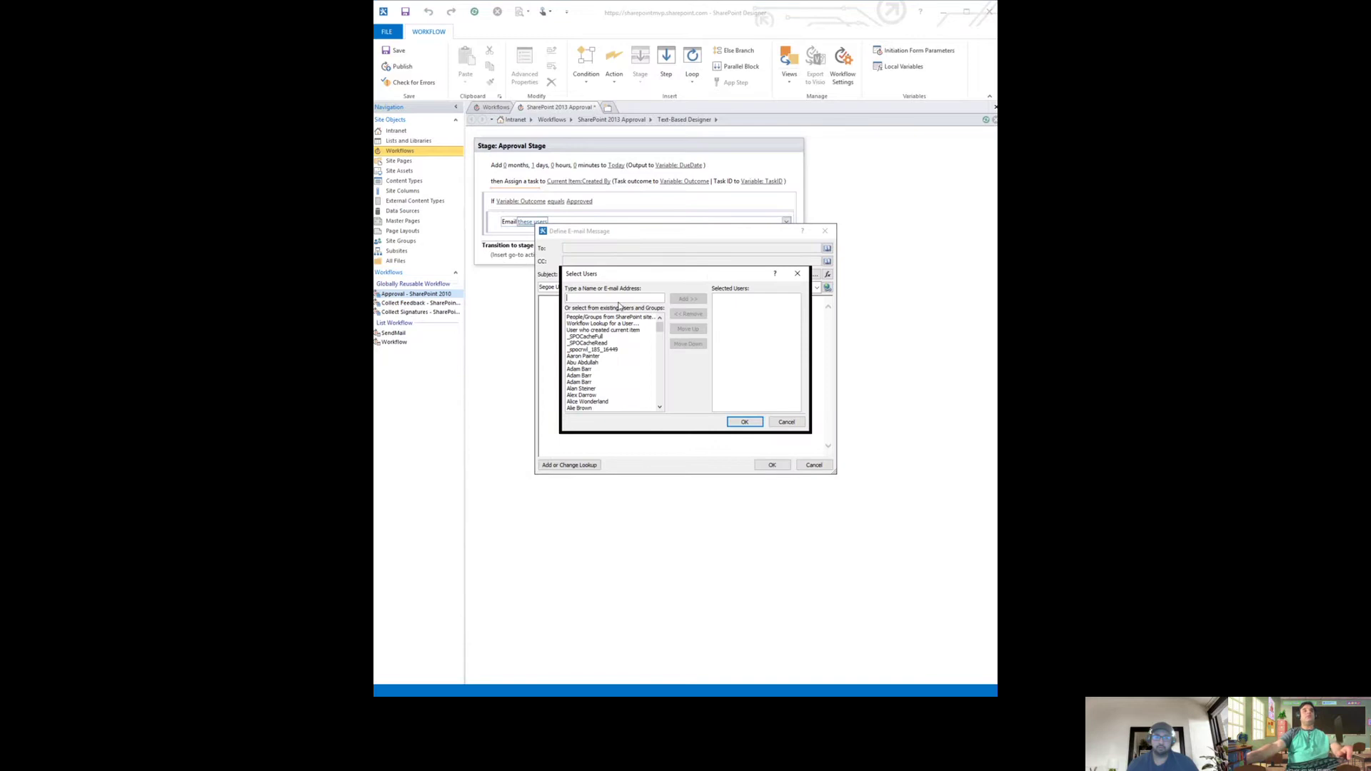
{"action": "double_click", "coordinate": [612, 330]}
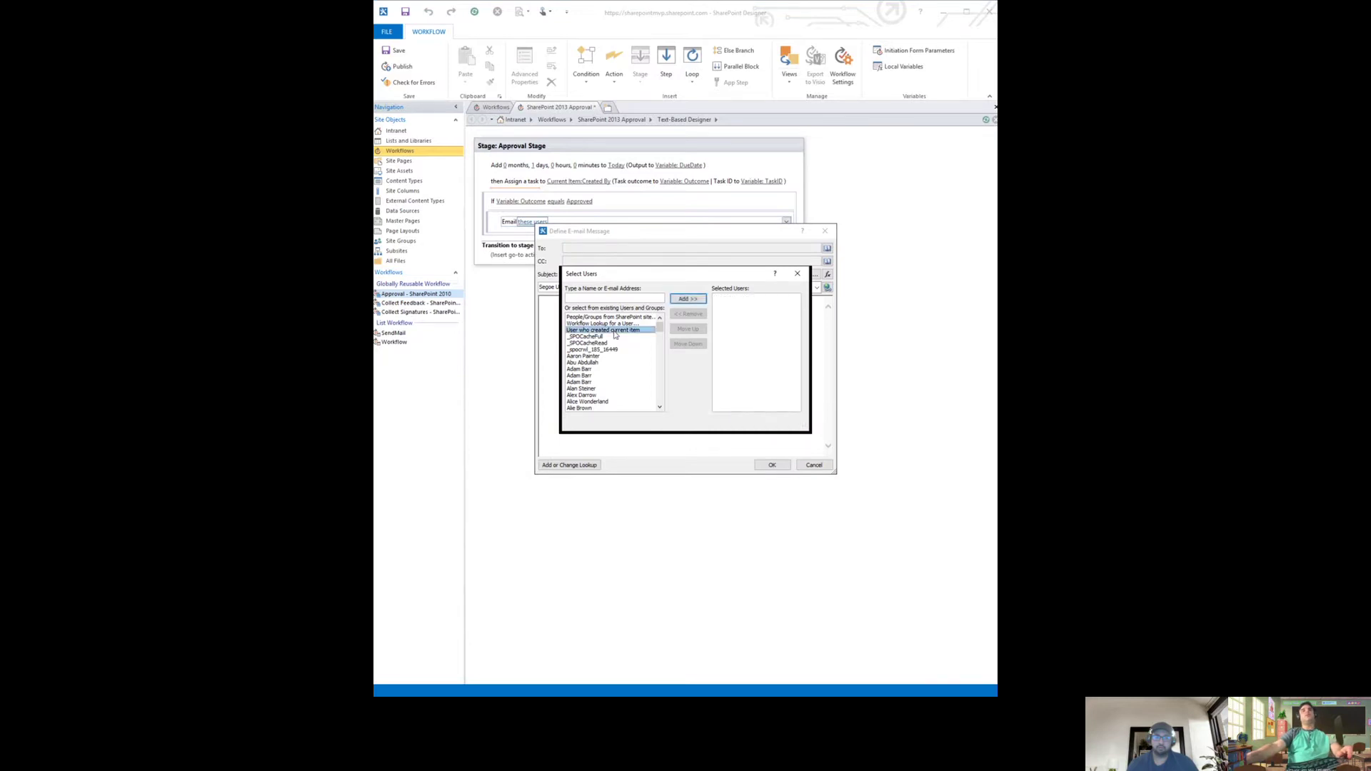
{"action": "left_click", "coordinate": [747, 423]}
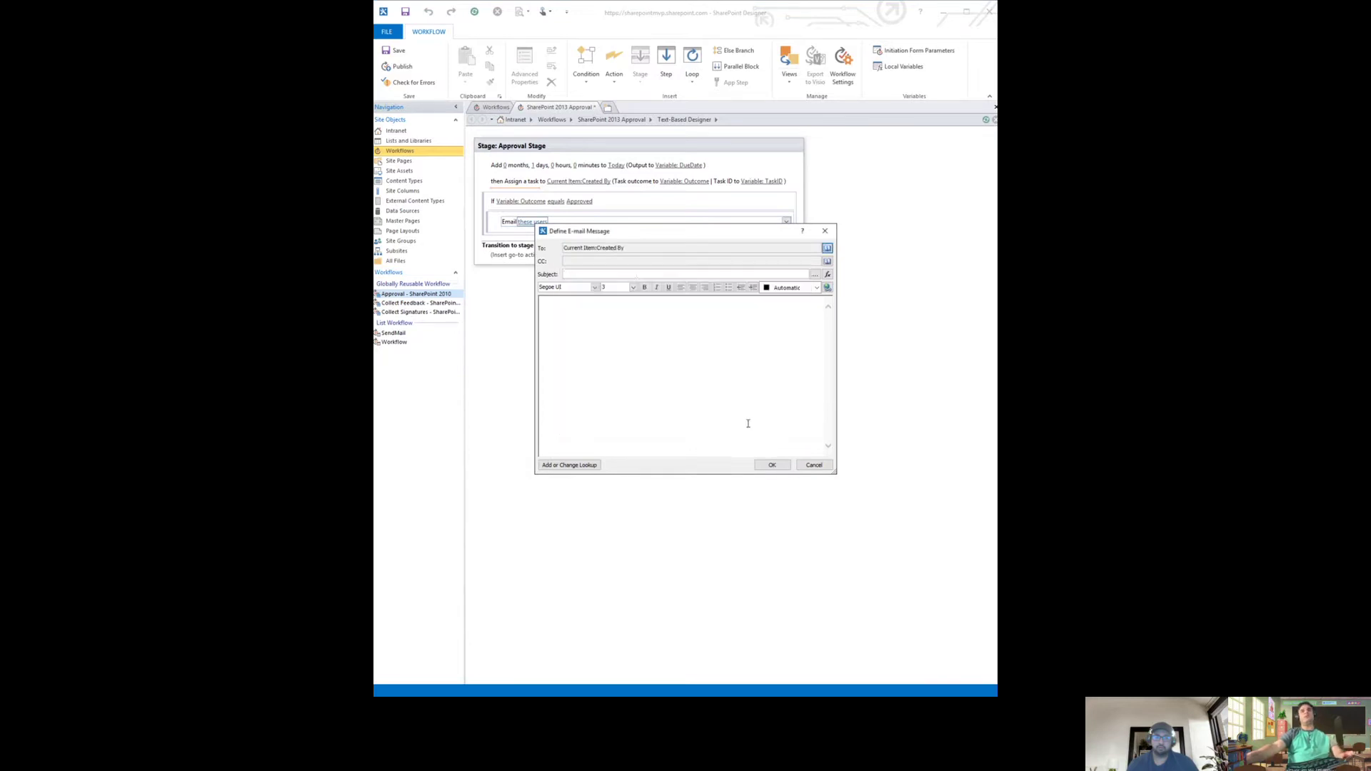
Set the email's subject and body to 'Approved'.
{"action": "left_click", "coordinate": [636, 275]}
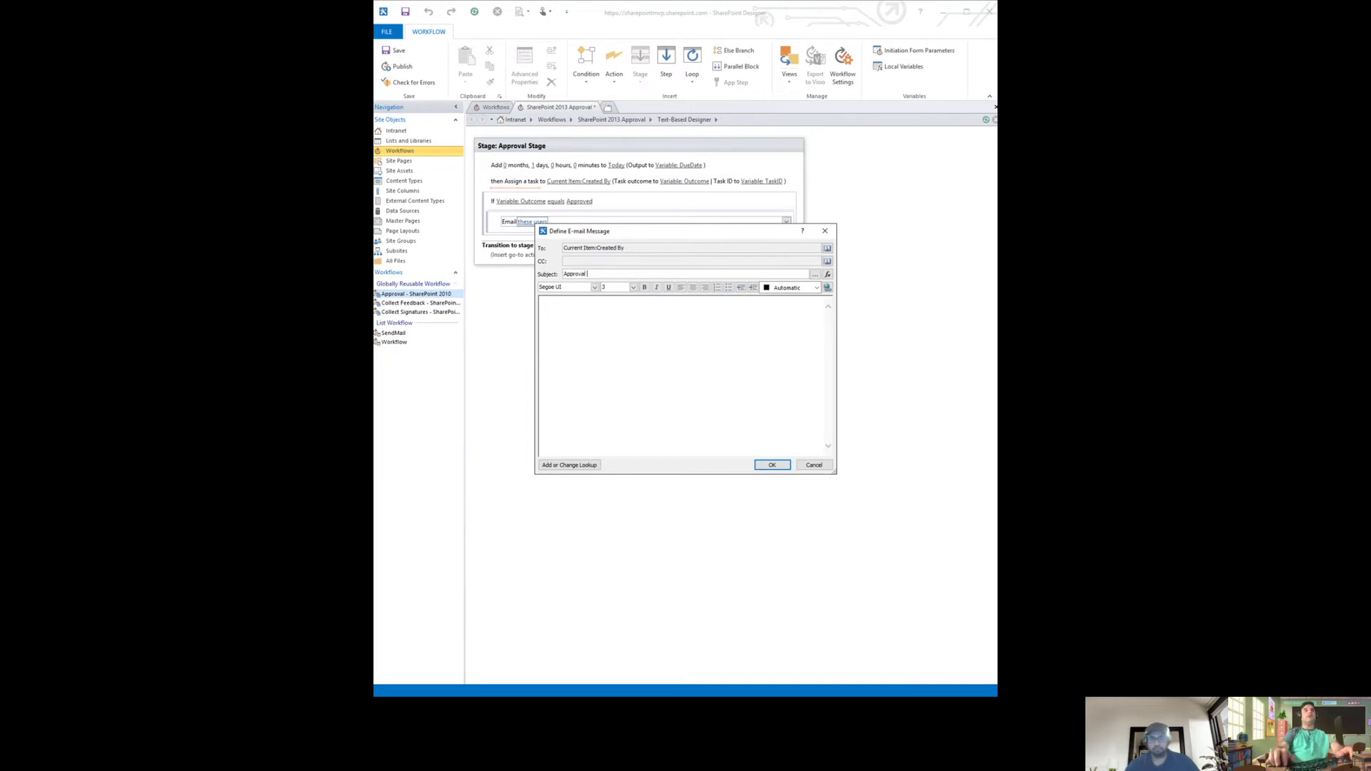
{"action": "key", "text": "ctrl+a"}
{"action": "type", "text": "Approv"}
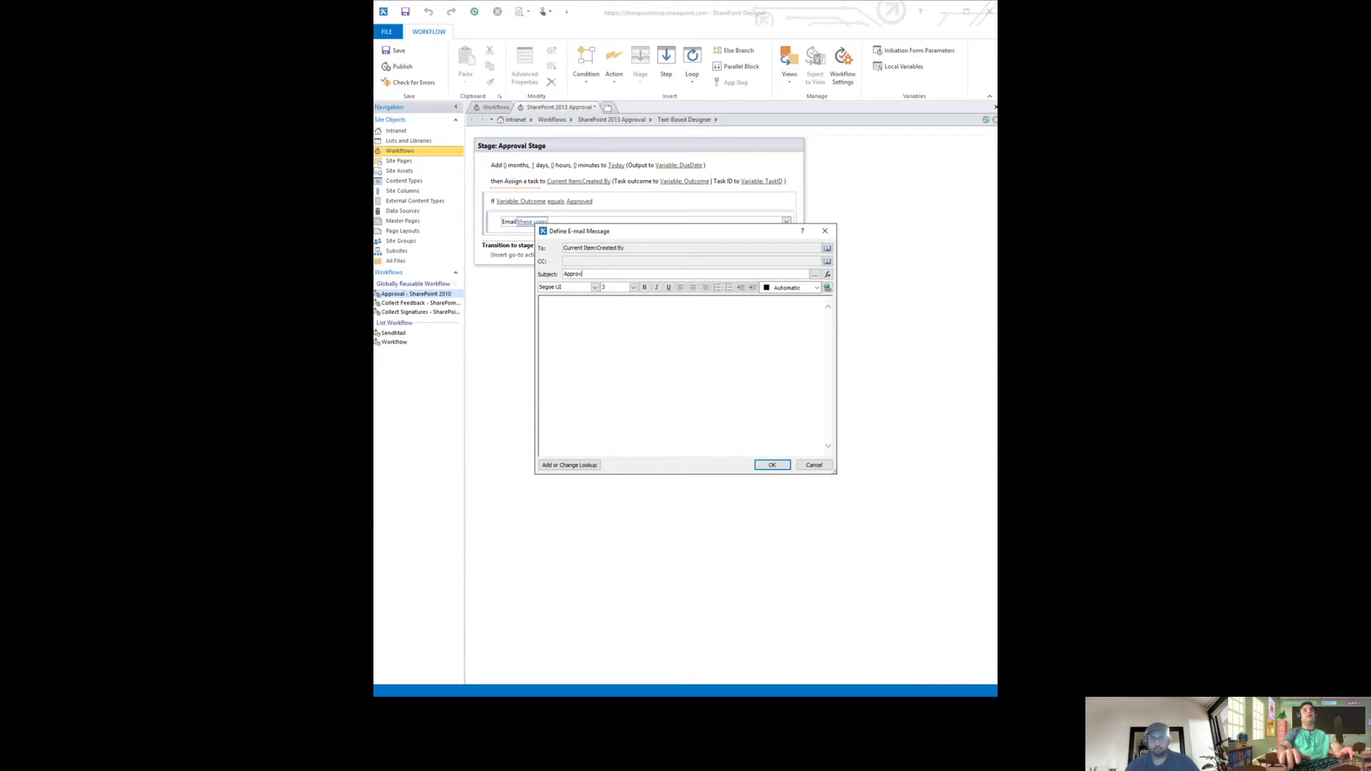
{"action": "type", "text": "ed"}
{"action": "key", "text": "ctrl+a"}
{"action": "key", "text": "ctrl+c"}
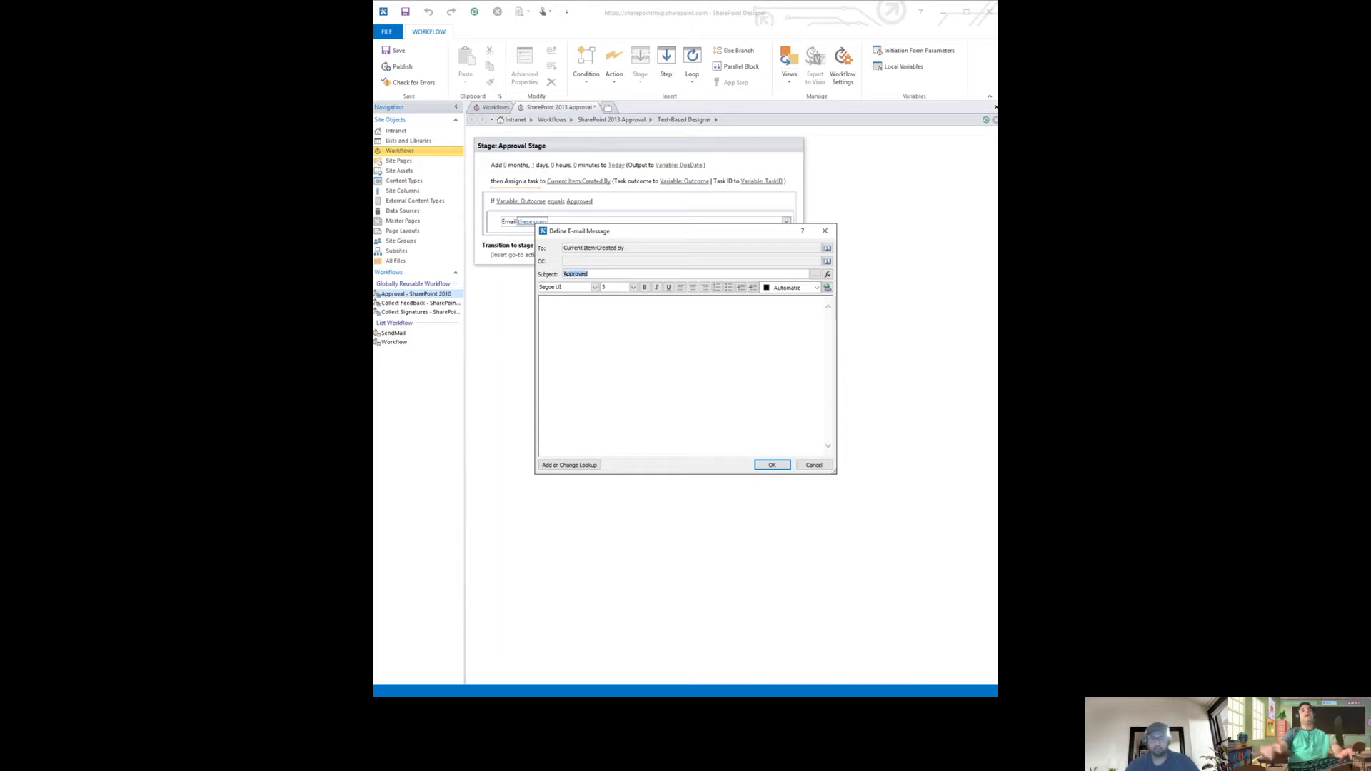
{"action": "left_click", "coordinate": [685, 336]}
{"action": "key", "text": "ctrl+v"}
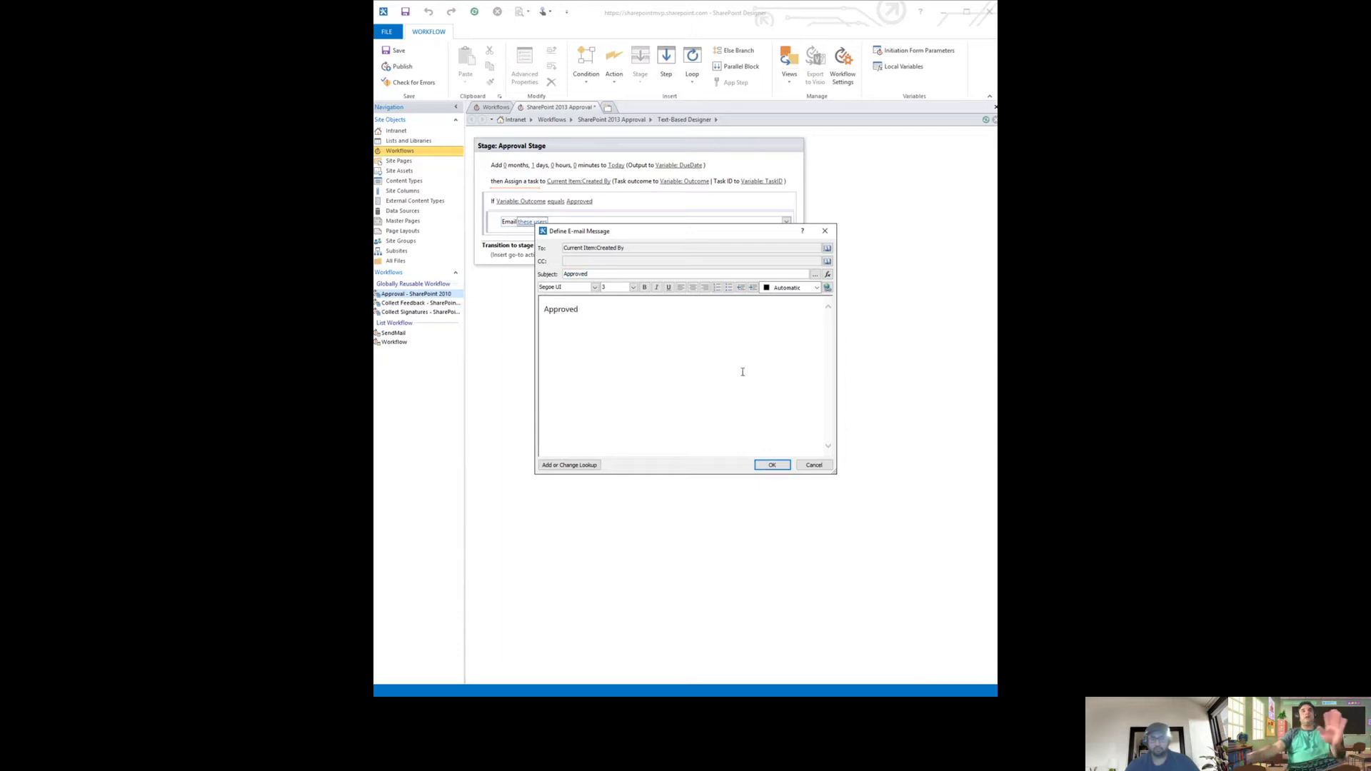
{"action": "left_click", "coordinate": [570, 465]}
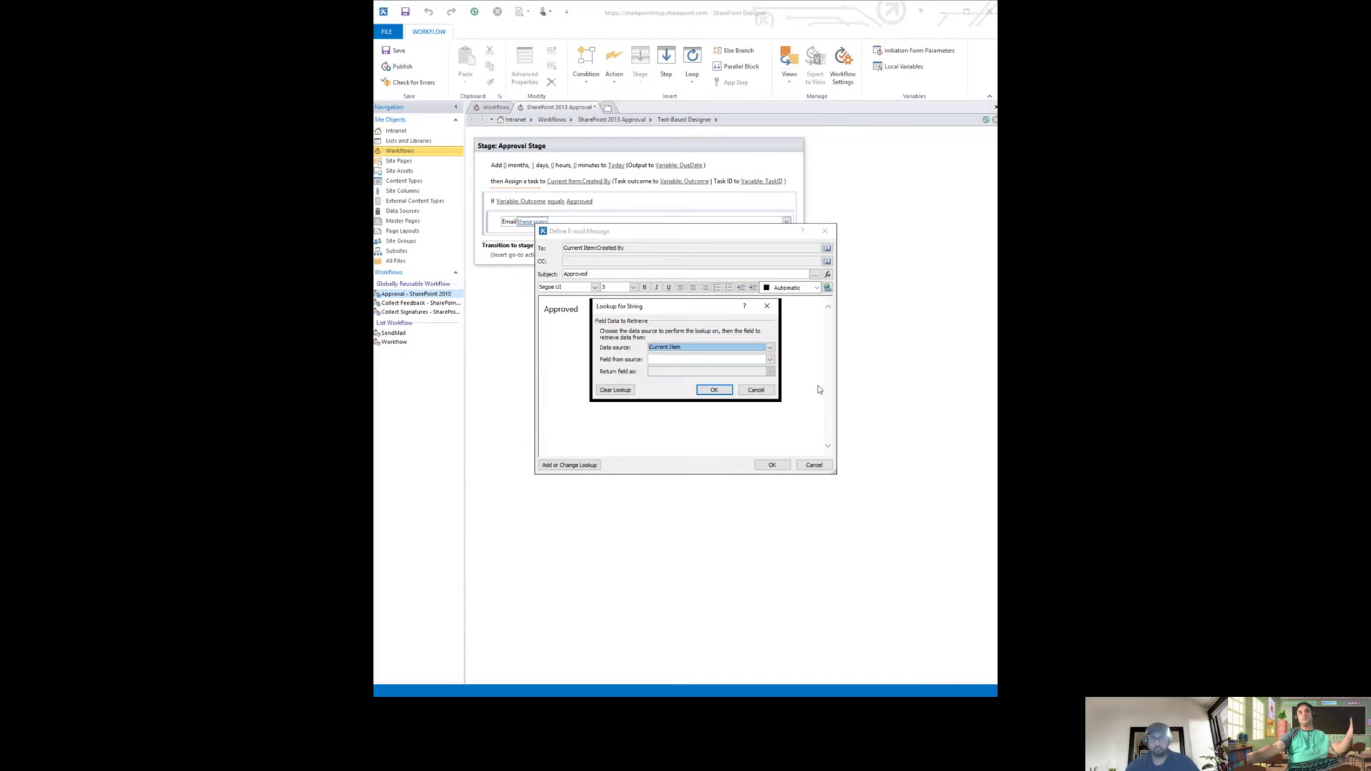
{"action": "left_click", "coordinate": [747, 391]}
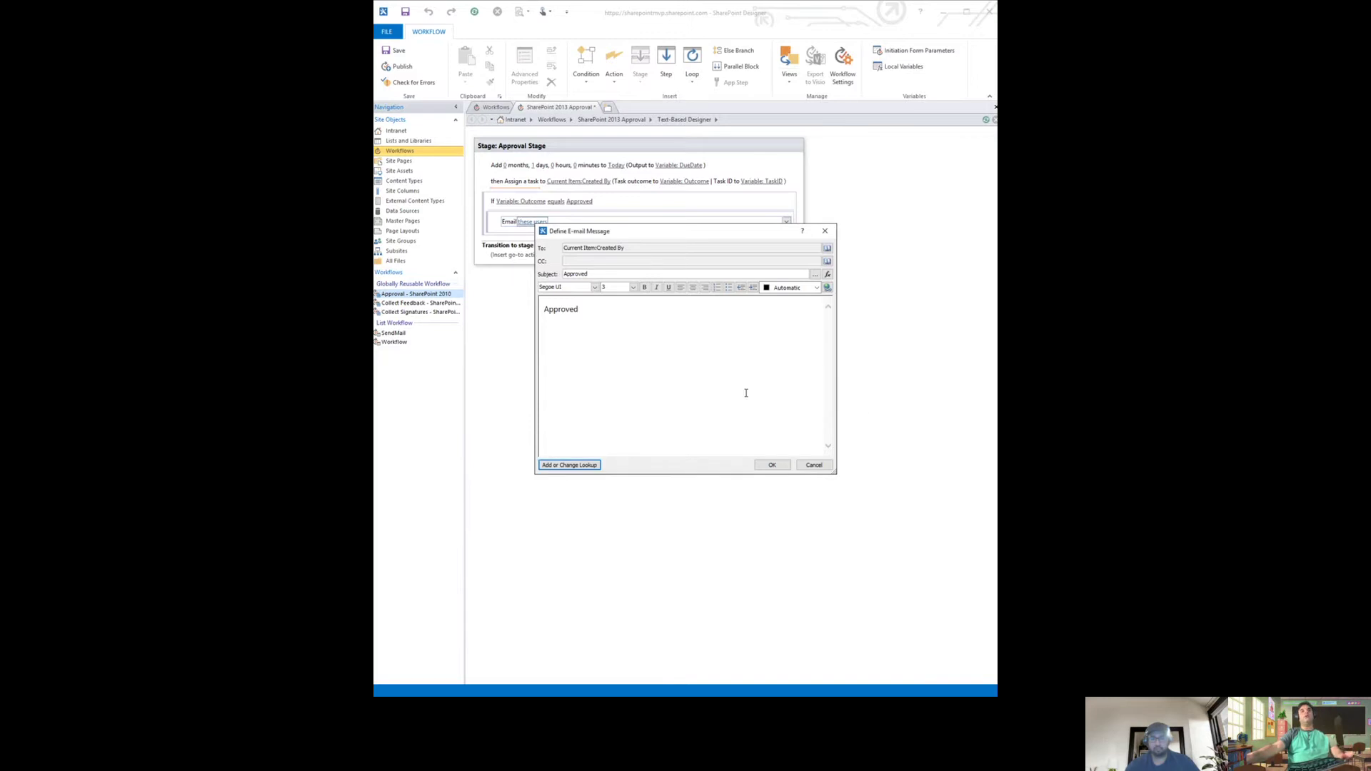
{"action": "left_click", "coordinate": [772, 466]}
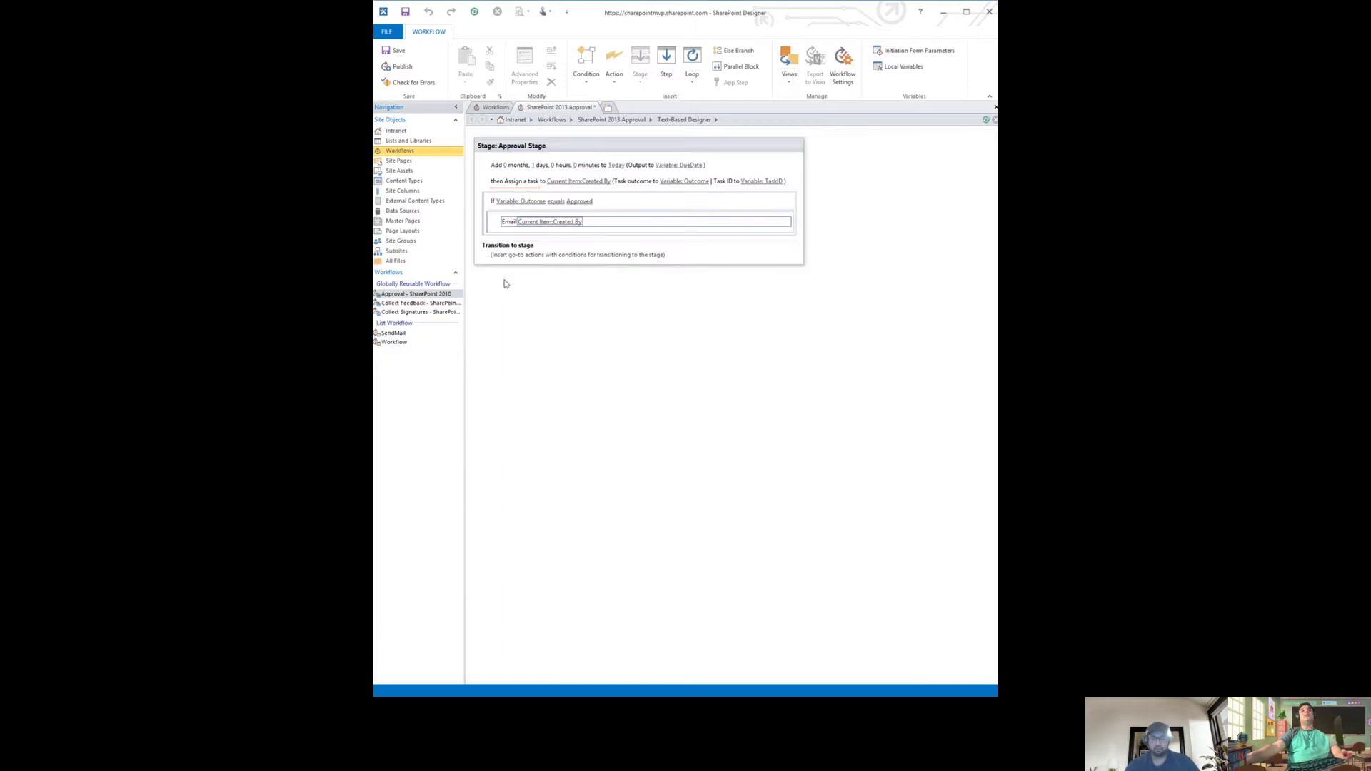
Add an Else branch and paste a copy of the Approved email action into it.
{"action": "left_click", "coordinate": [510, 231]}
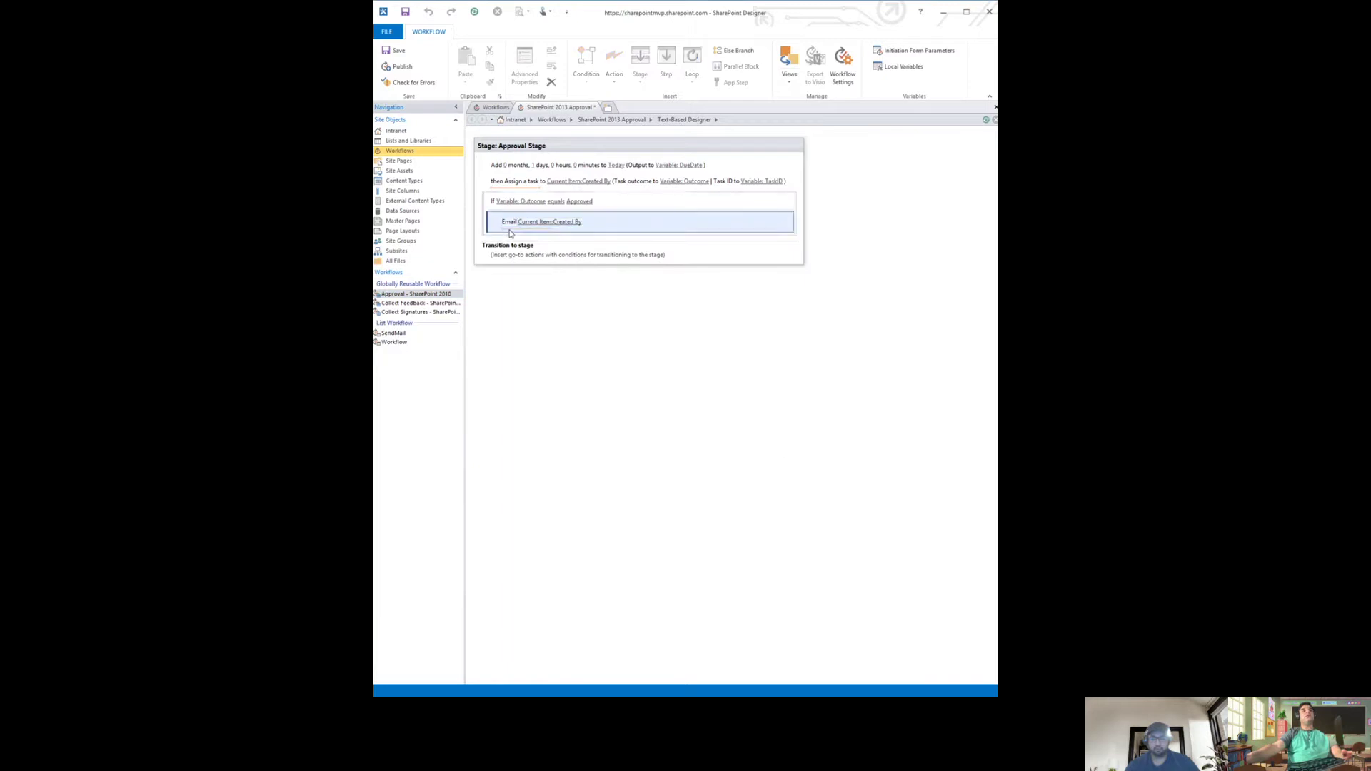
{"action": "left_click", "coordinate": [736, 50]}
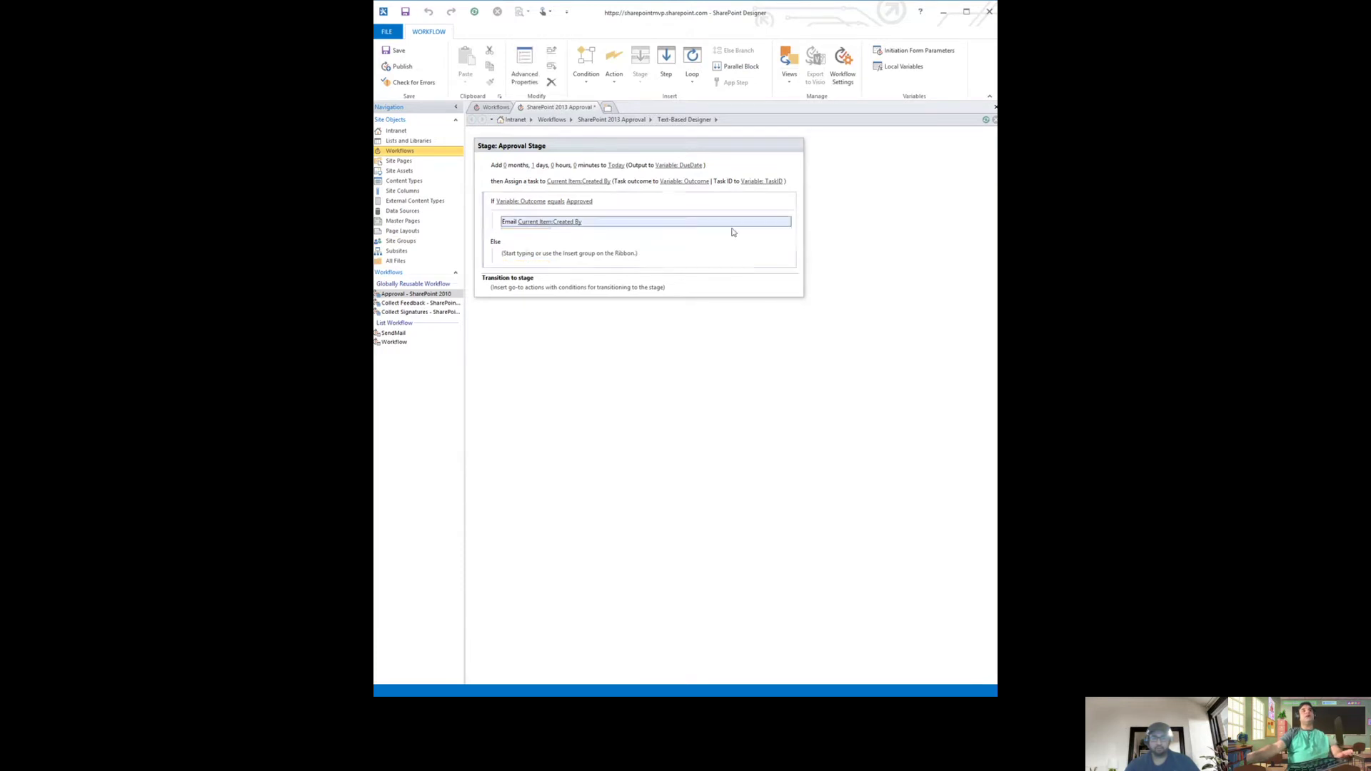
{"action": "left_click", "coordinate": [786, 222]}
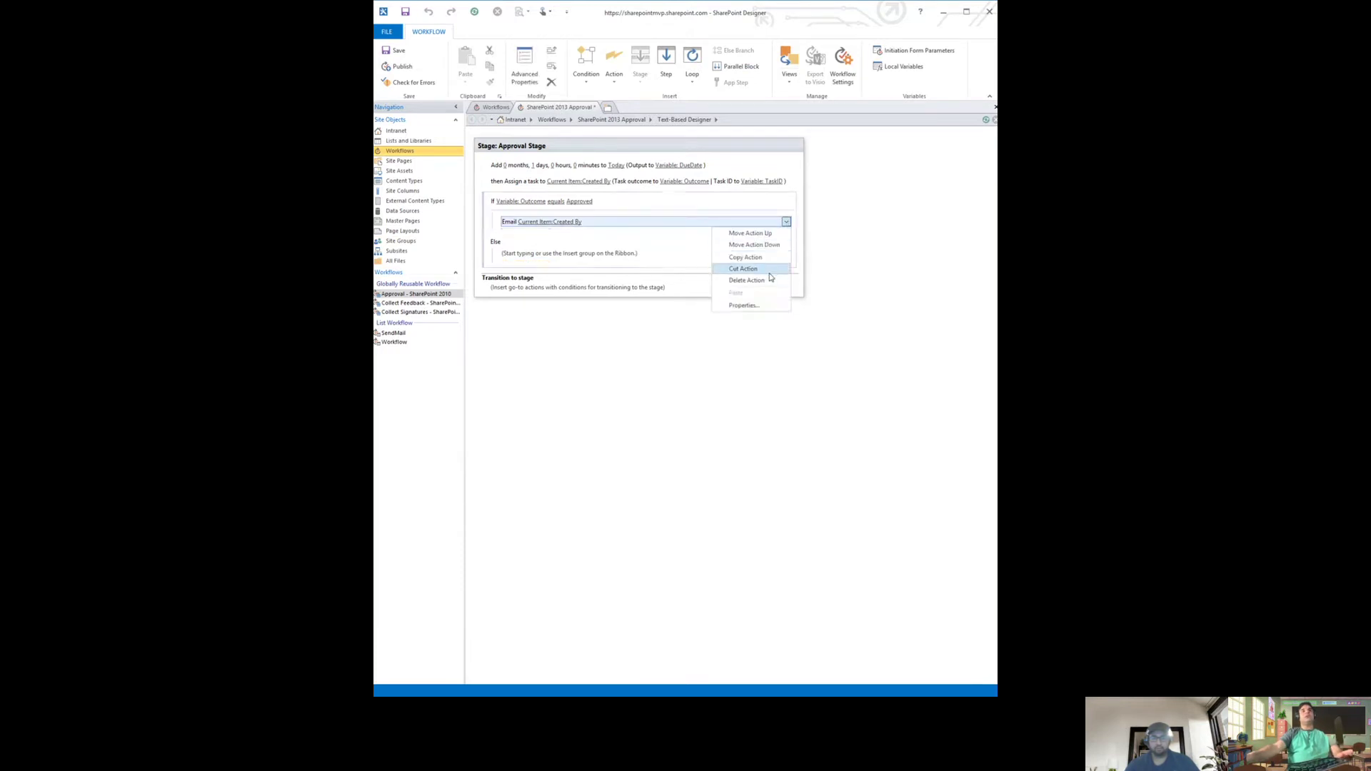
{"action": "left_click", "coordinate": [771, 257]}
{"action": "left_click", "coordinate": [571, 265]}
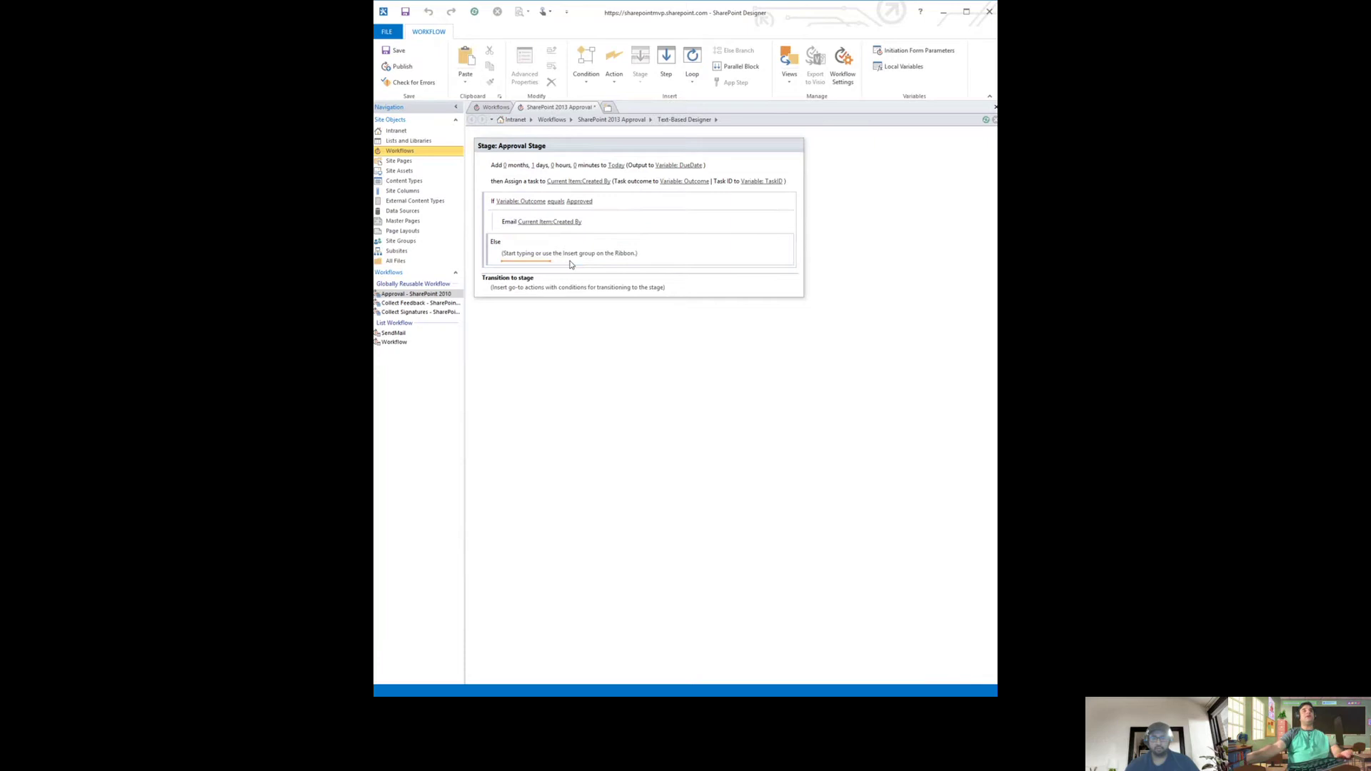
{"action": "key", "text": "ctrl+v"}
Change the copied email's subject to 'Rejected'.
{"action": "left_click", "coordinate": [571, 256]}
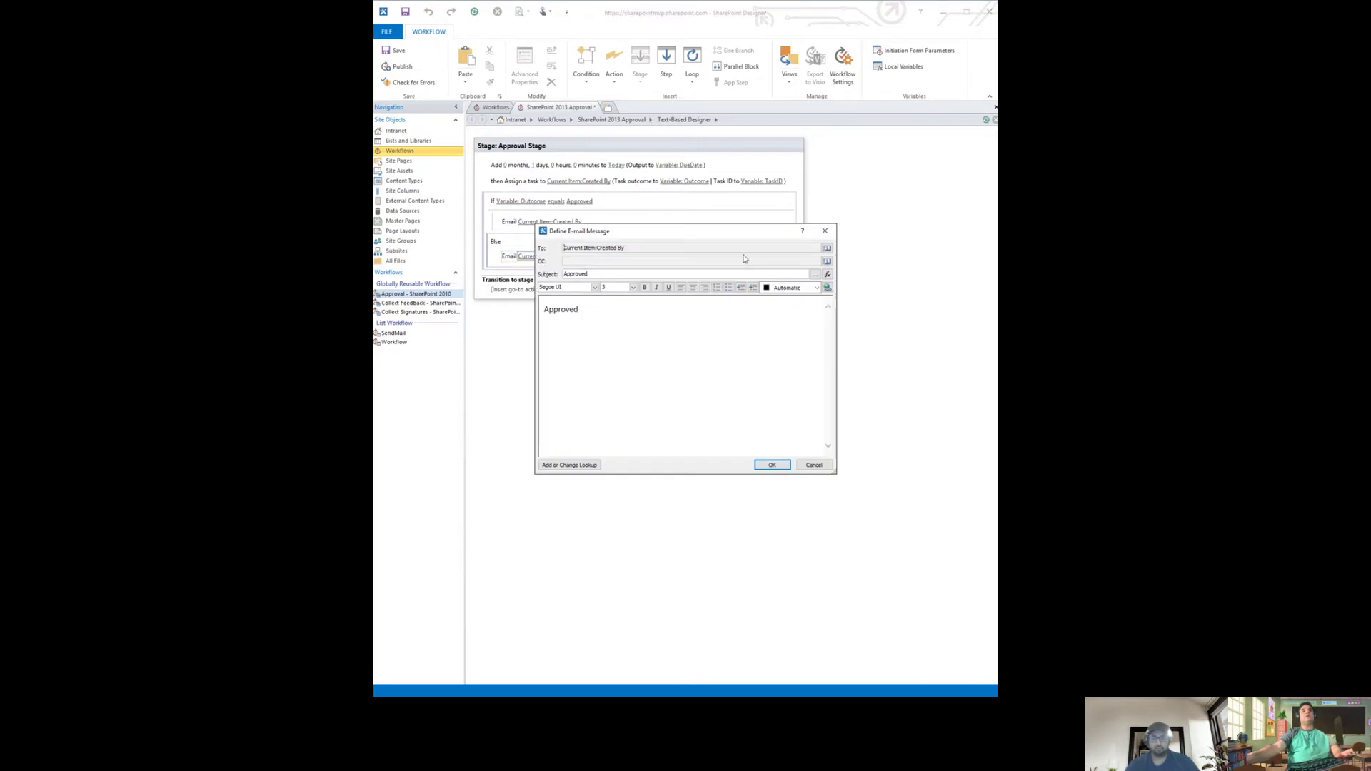
{"action": "double_click", "coordinate": [627, 276]}
{"action": "type", "text": "Rejected"}
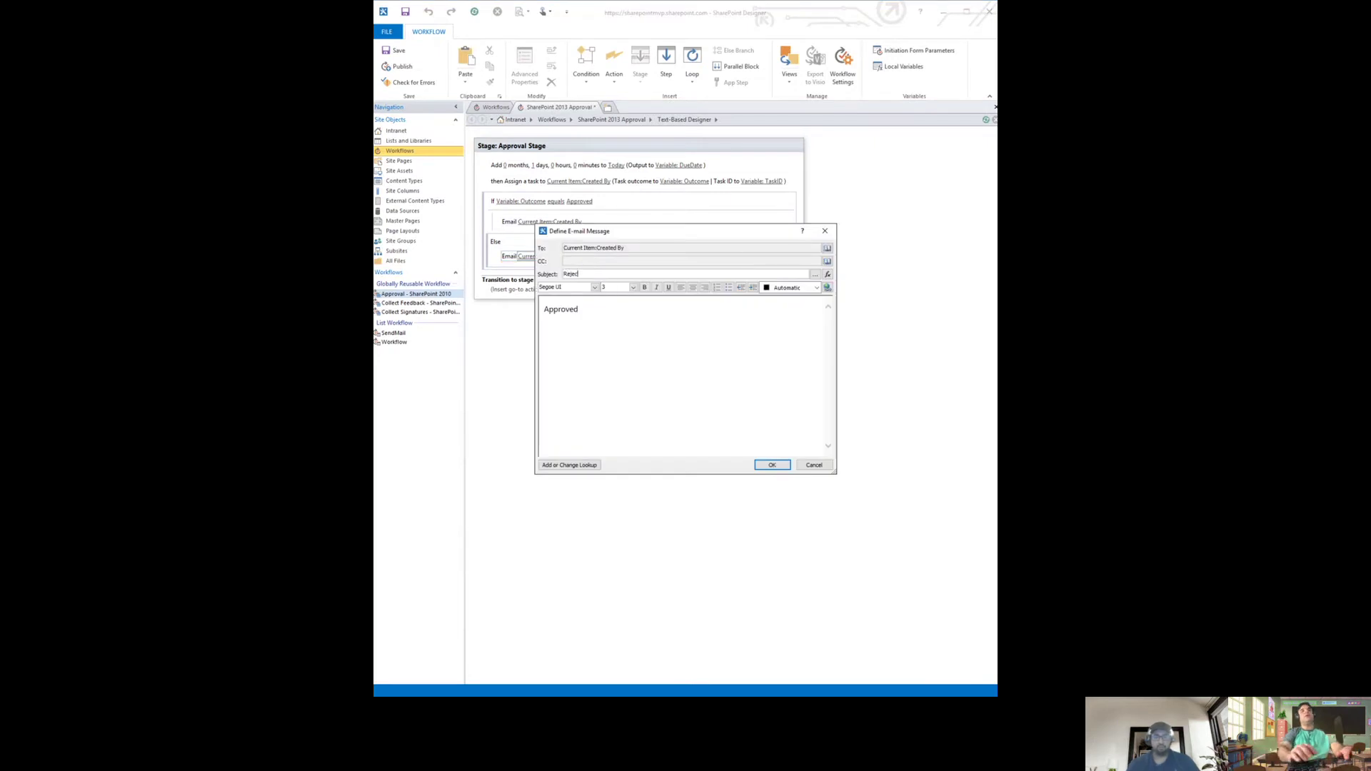
{"action": "left_click", "coordinate": [780, 465]}
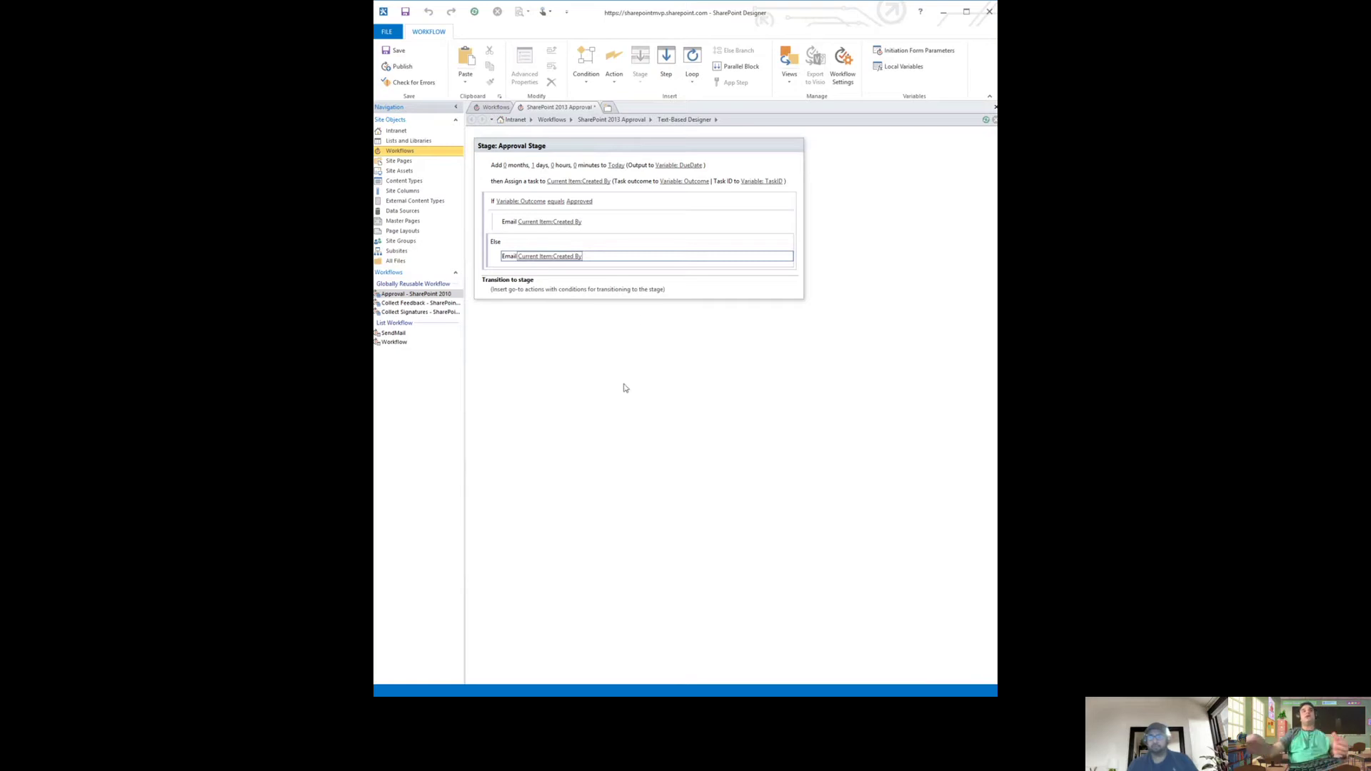
{"action": "left_click", "coordinate": [765, 265]}
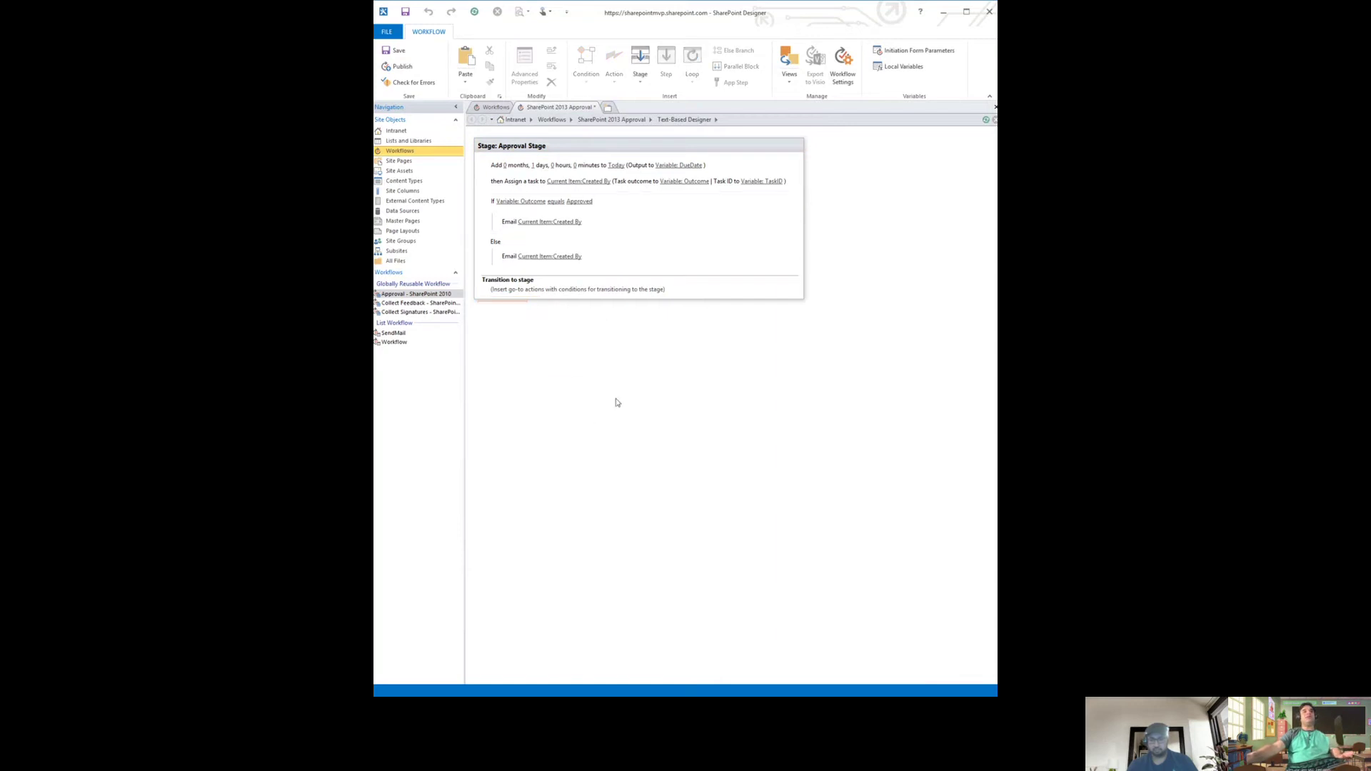
Insert a new stage after Approval Stage named 'Approval Stage 2'.
{"action": "right_click", "coordinate": [548, 382]}
{"action": "left_click", "coordinate": [570, 386]}
{"action": "left_click", "coordinate": [528, 311]}
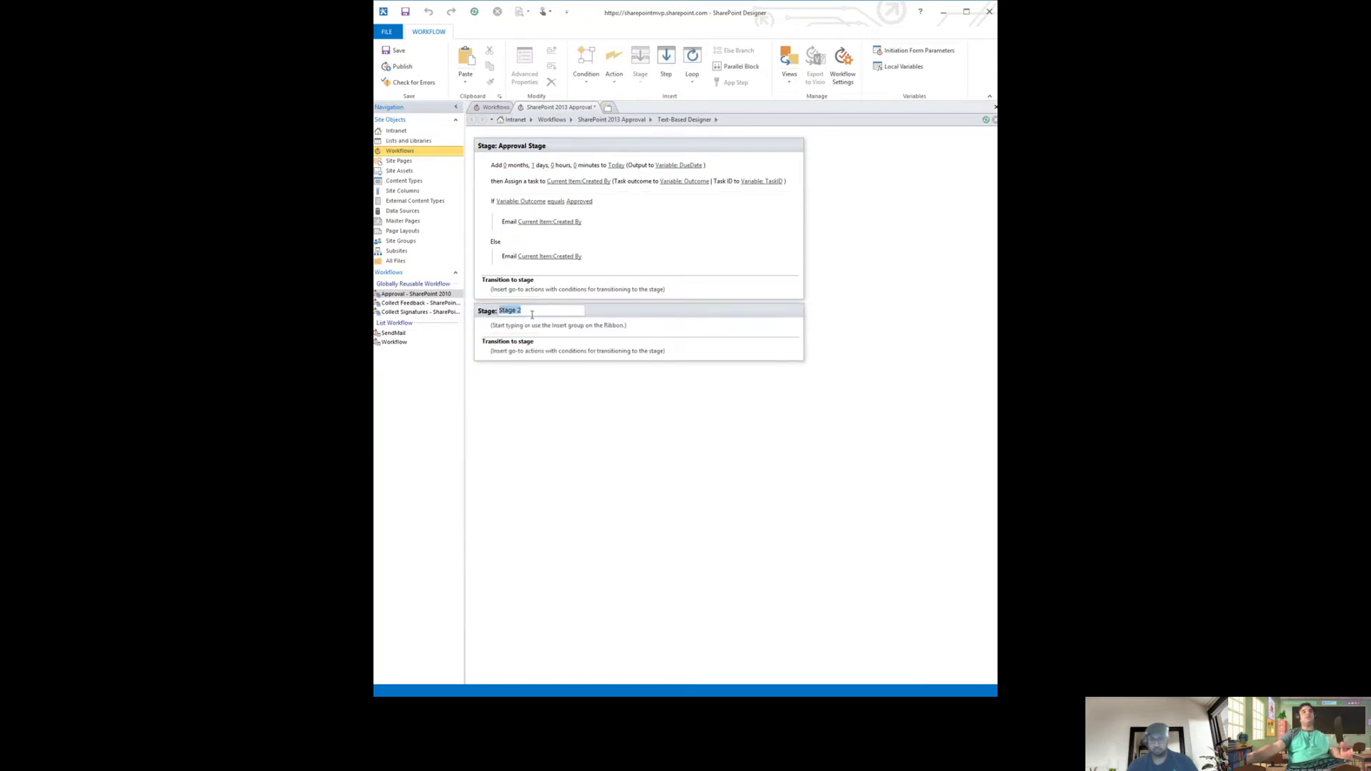
{"action": "type", "text": "Apporo"}
{"action": "key", "text": "BackSpace"}
{"action": "key", "text": "BackSpace"}
{"action": "key", "text": "BackSpace"}
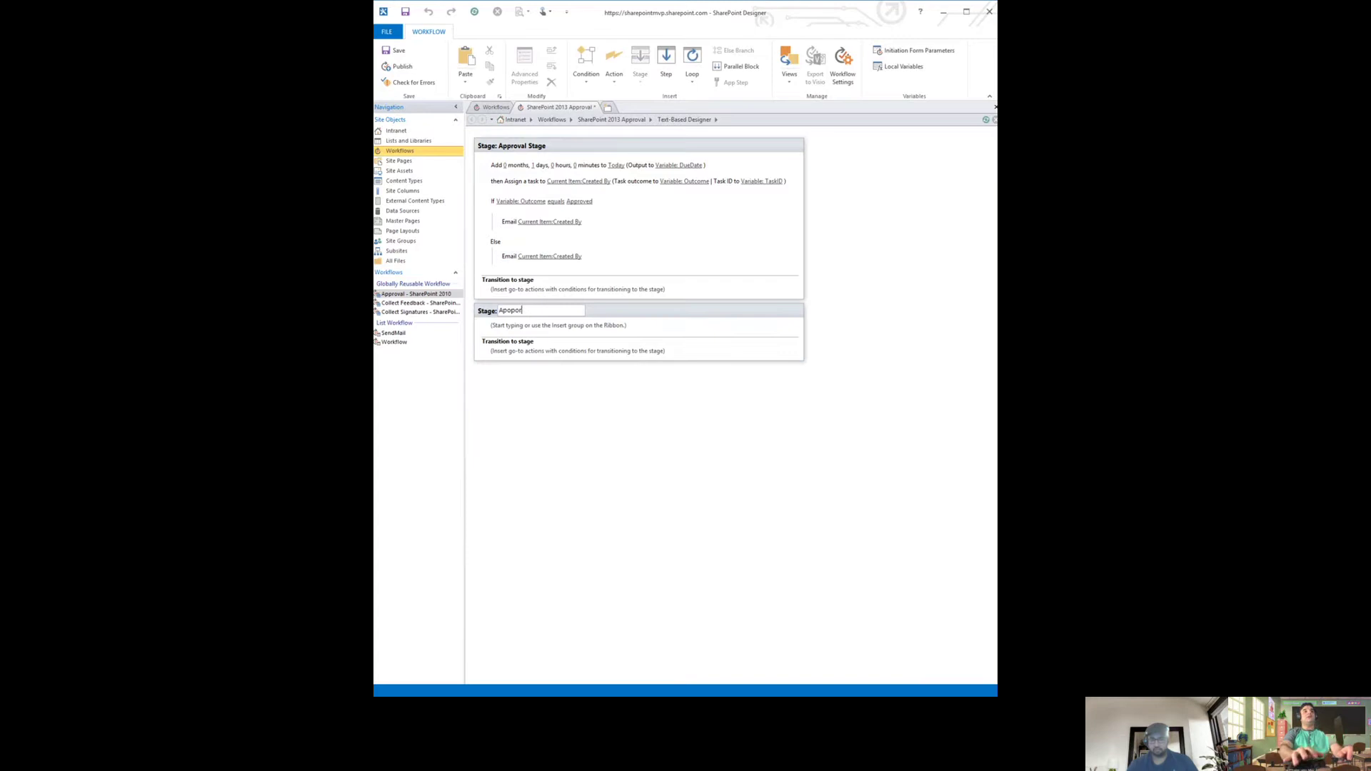
{"action": "type", "text": "roval St"}
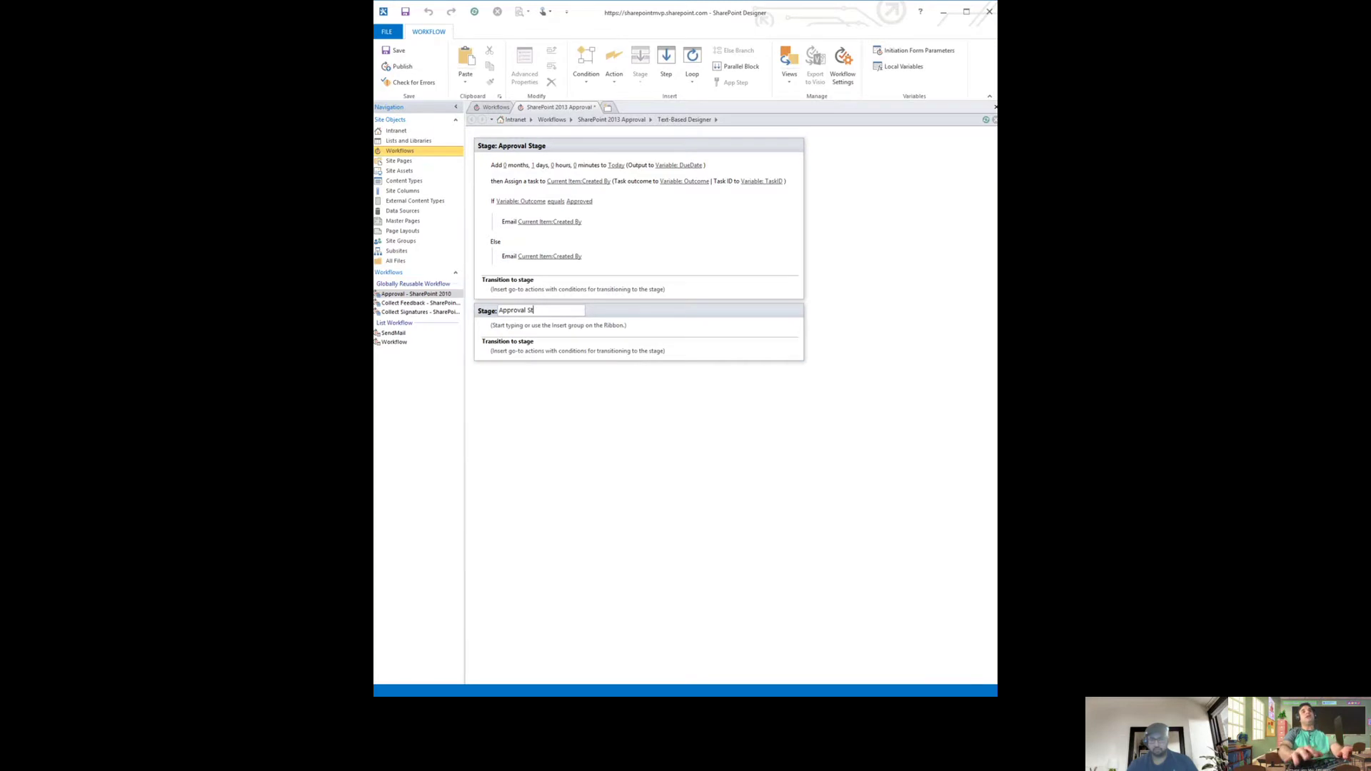
{"action": "type", "text": "age 2"}
{"action": "key", "text": "Return"}
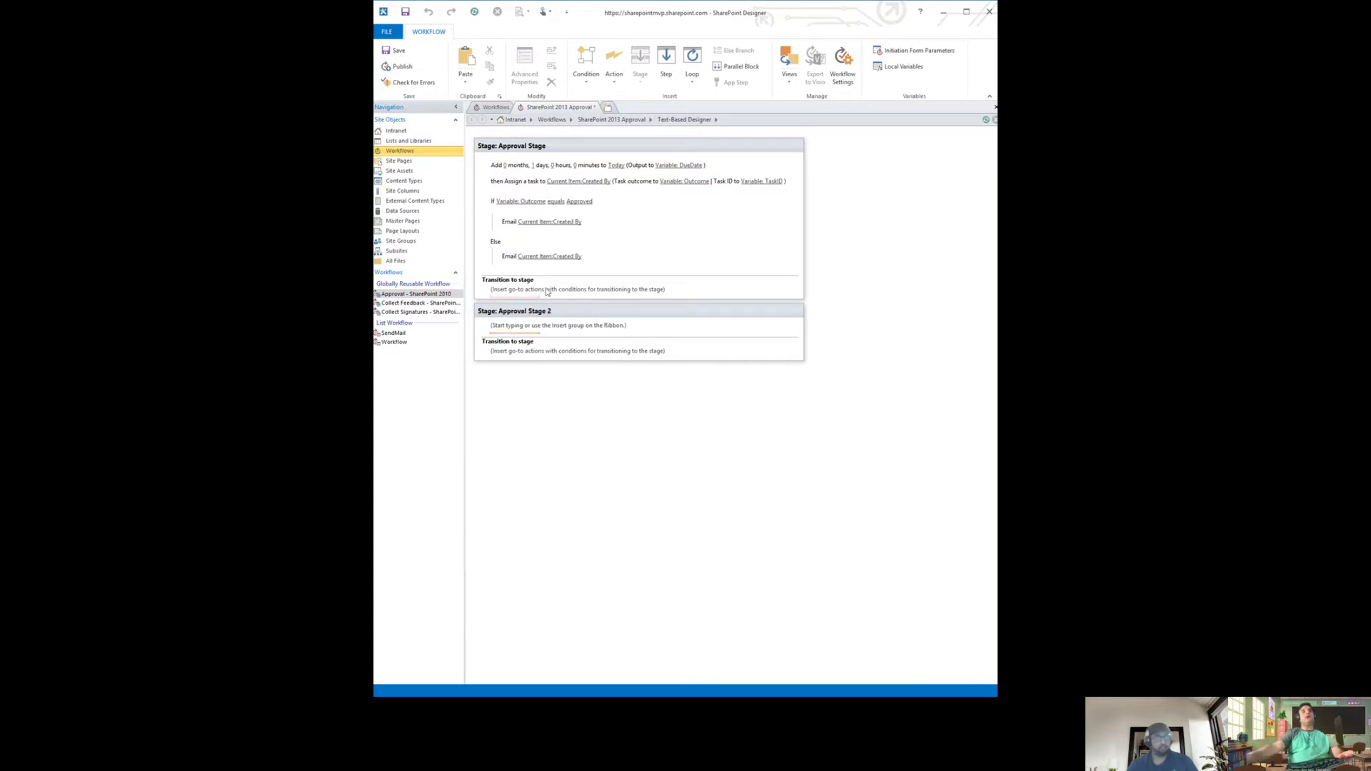
Add a transition condition: If Variable: Outcome equals Approved.
{"action": "left_click", "coordinate": [547, 290]}
{"action": "type", "text": "if"}
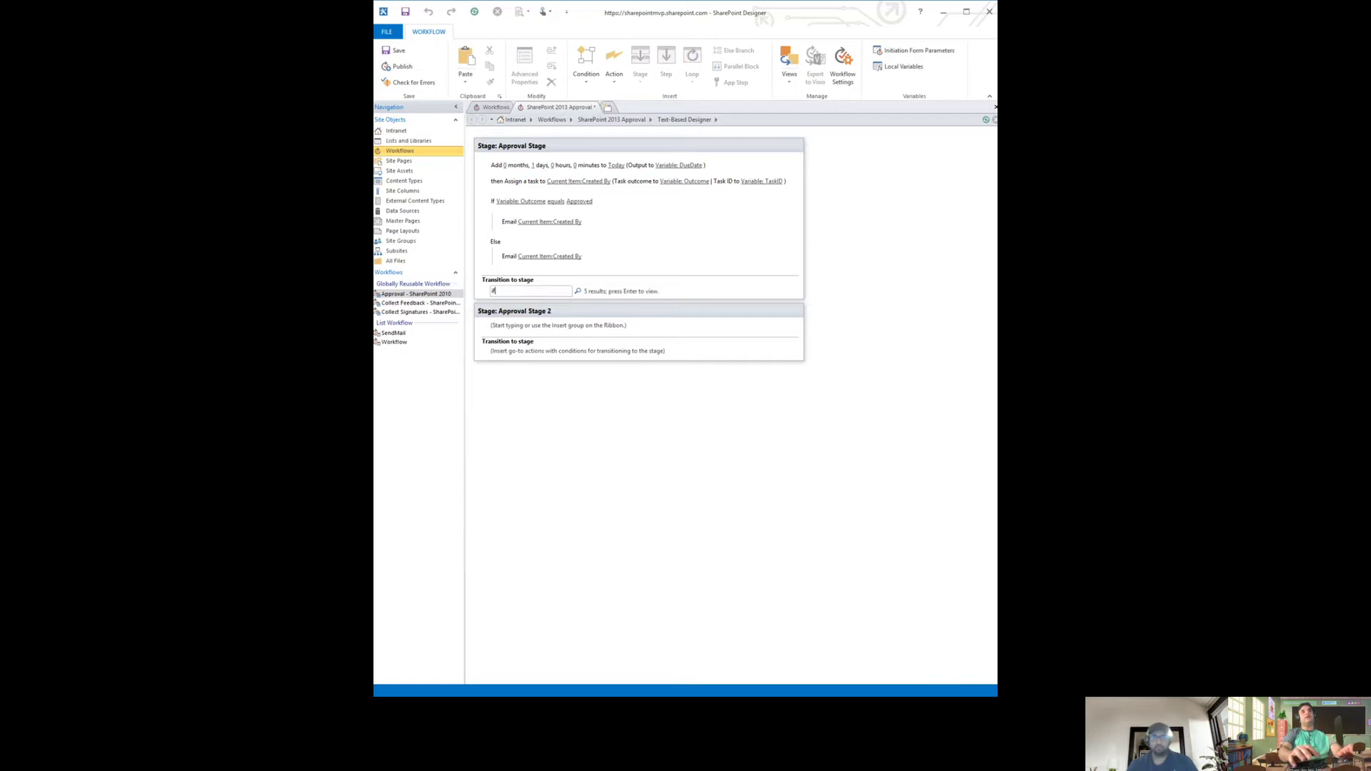
{"action": "left_click", "coordinate": [509, 325]}
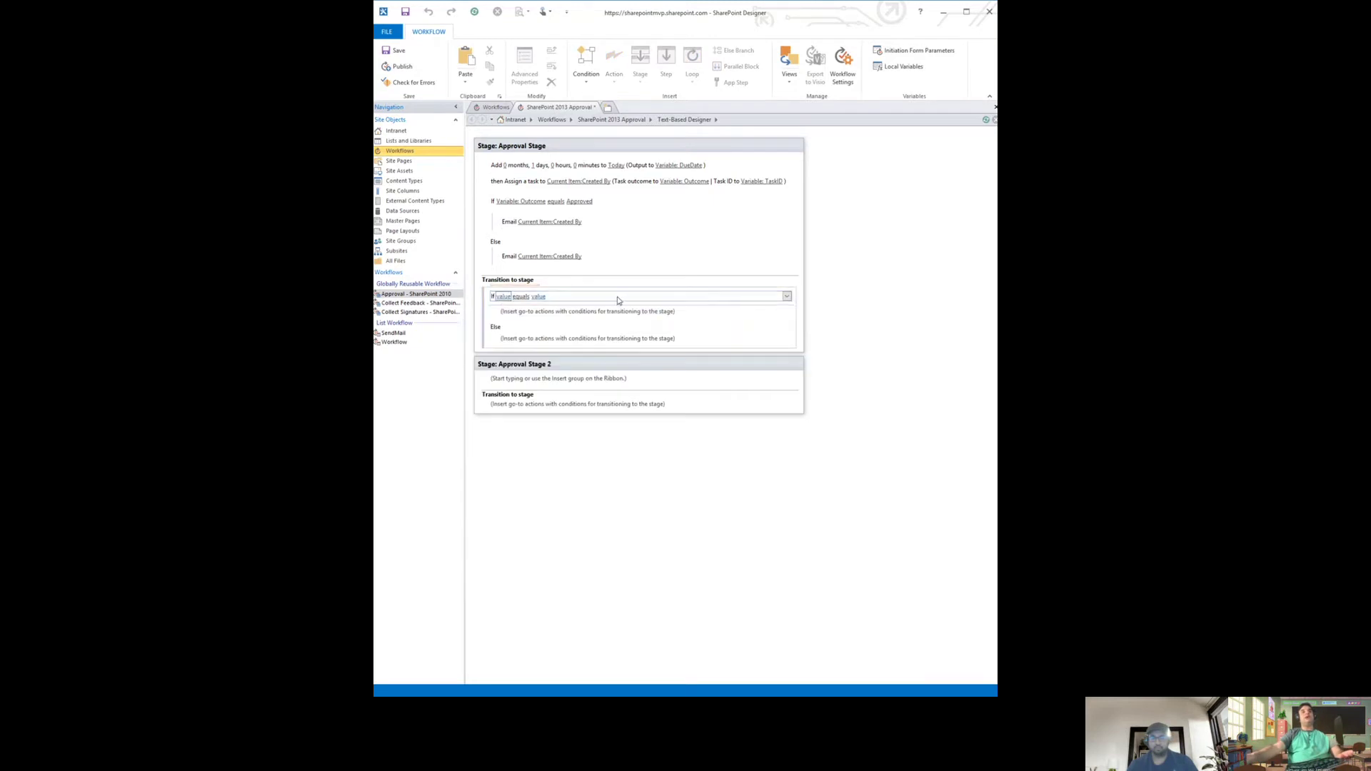
{"action": "left_click", "coordinate": [503, 297]}
{"action": "left_click", "coordinate": [544, 296]}
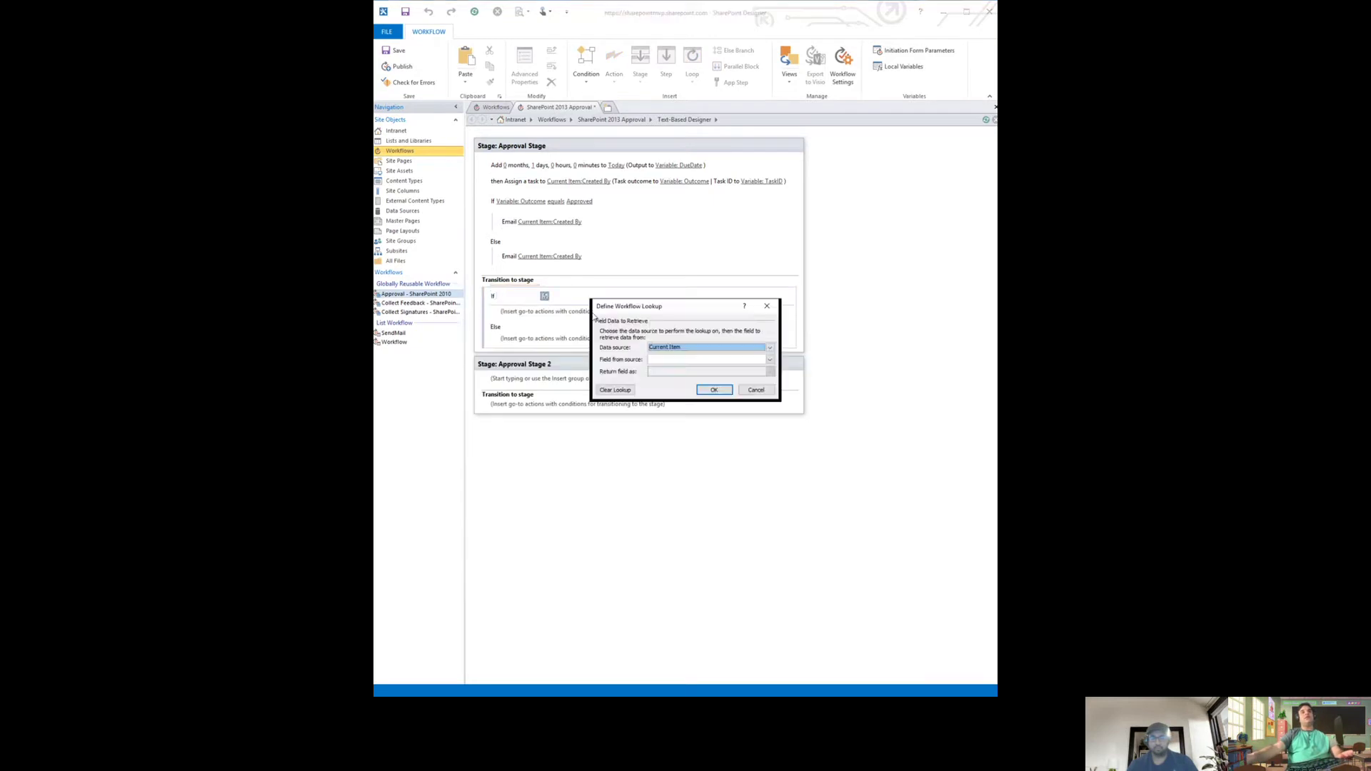
{"action": "left_click", "coordinate": [681, 360]}
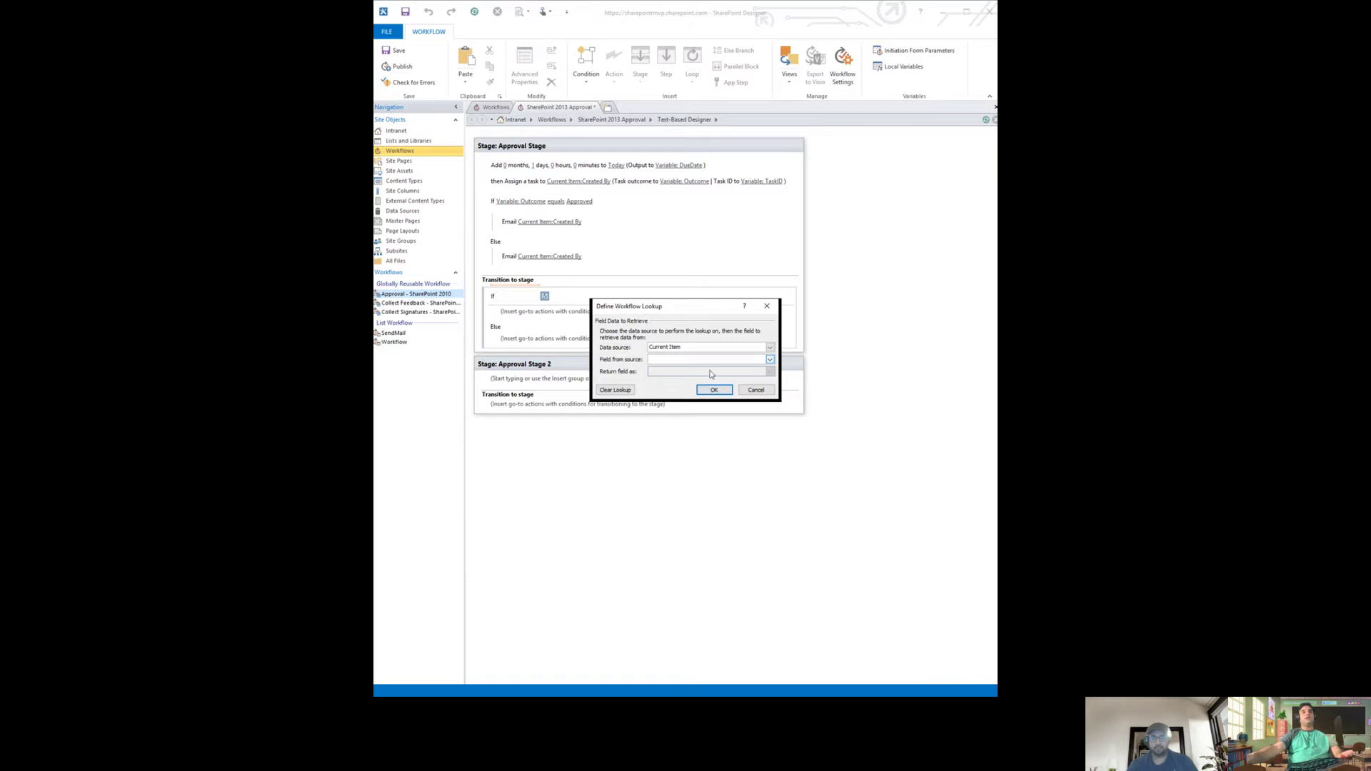
{"action": "left_click", "coordinate": [705, 350]}
{"action": "left_click", "coordinate": [706, 369]}
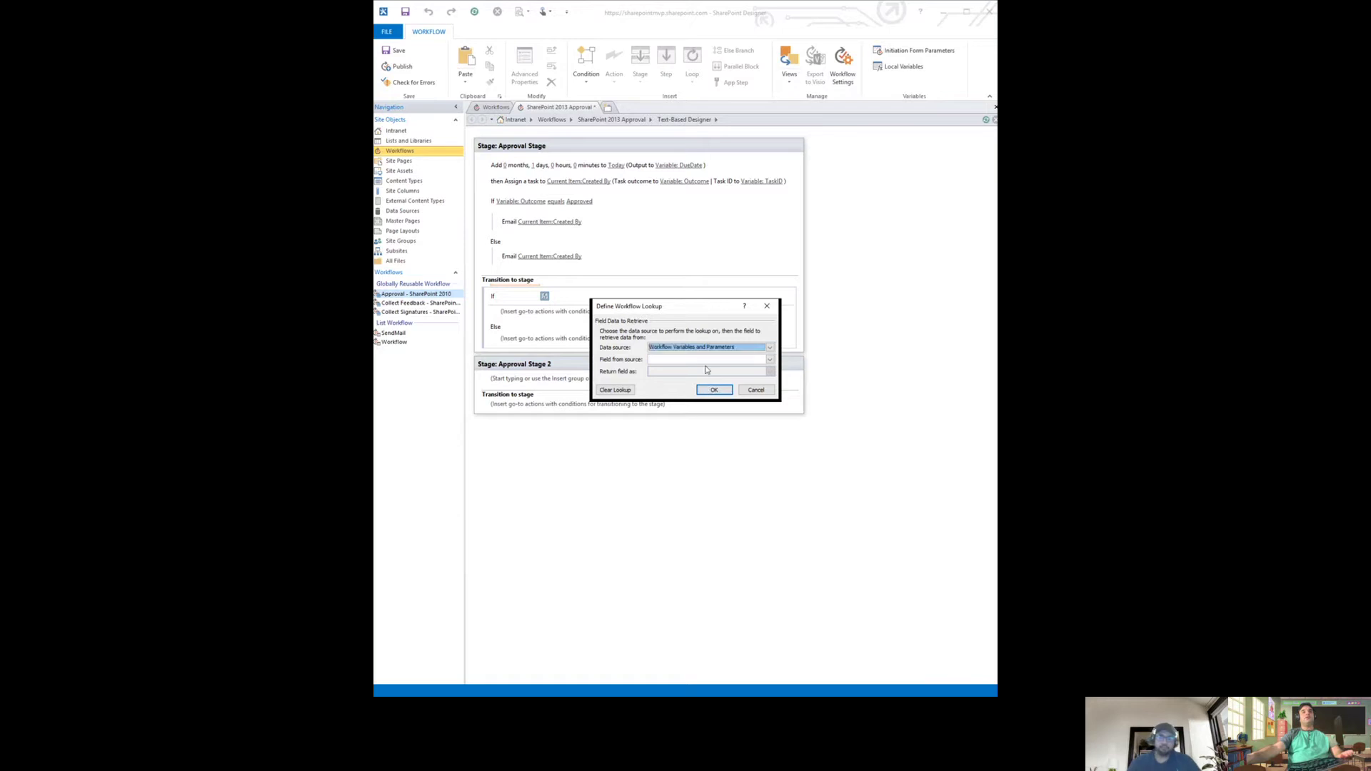
{"action": "left_click", "coordinate": [704, 363]}
{"action": "left_click", "coordinate": [705, 381]}
{"action": "left_click", "coordinate": [714, 390]}
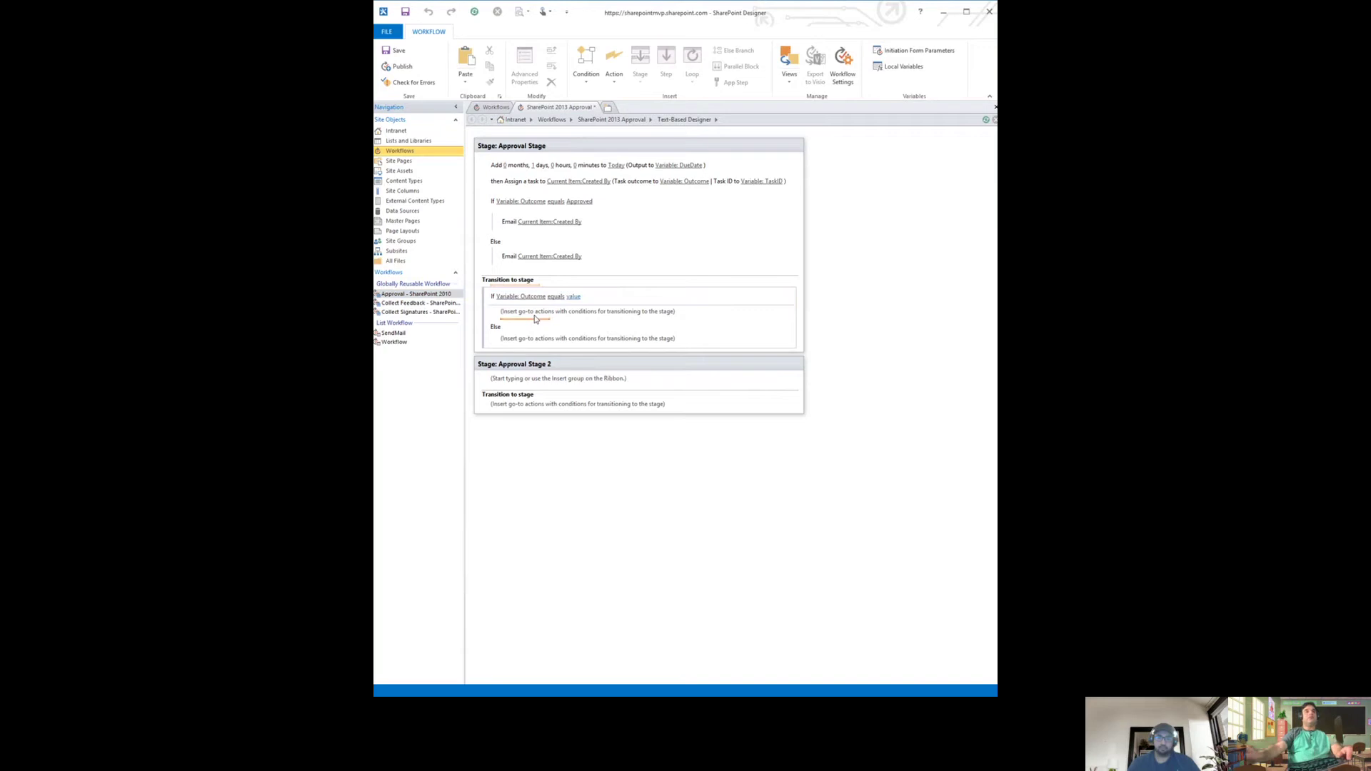
{"action": "left_click", "coordinate": [572, 298]}
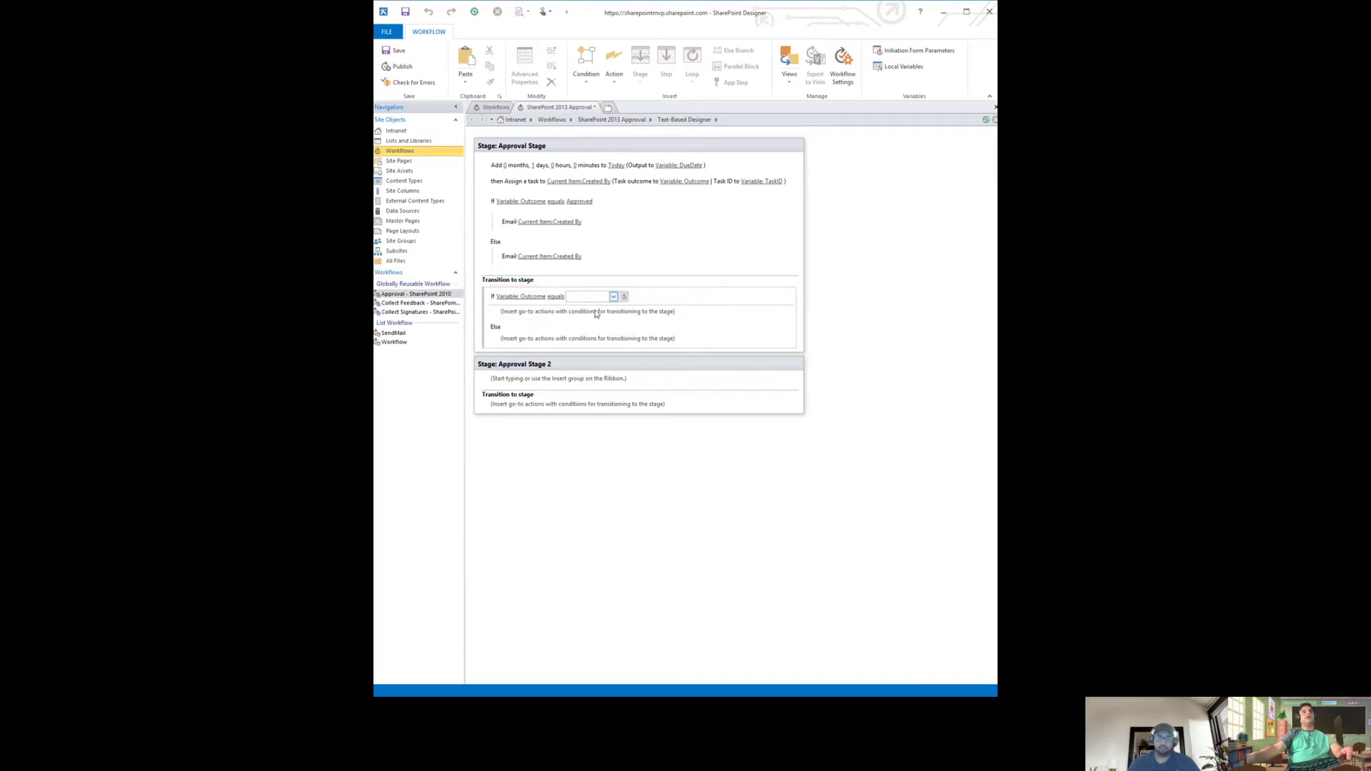
{"action": "left_click", "coordinate": [596, 313]}
Make the Approved branch go to Approval Stage.
{"action": "type", "text": "go t"}
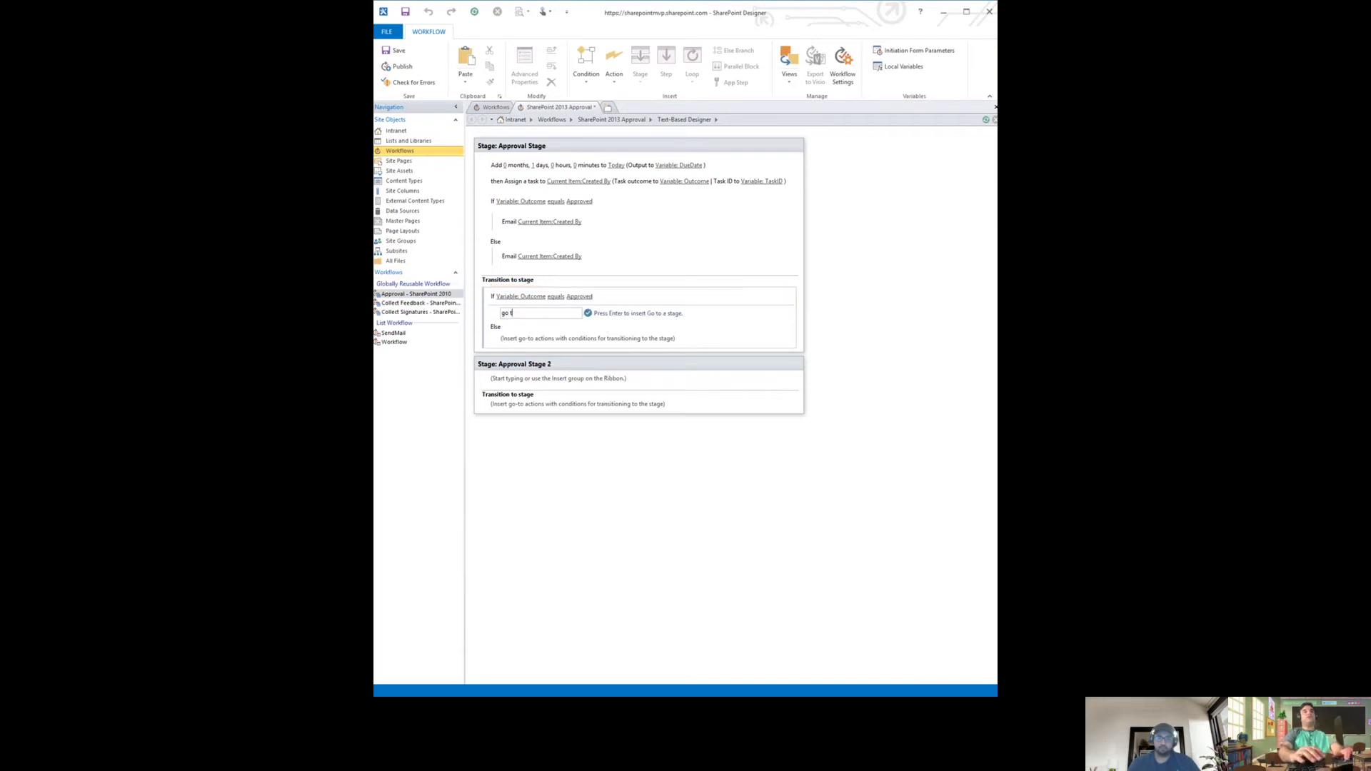
{"action": "key", "text": "Return"}
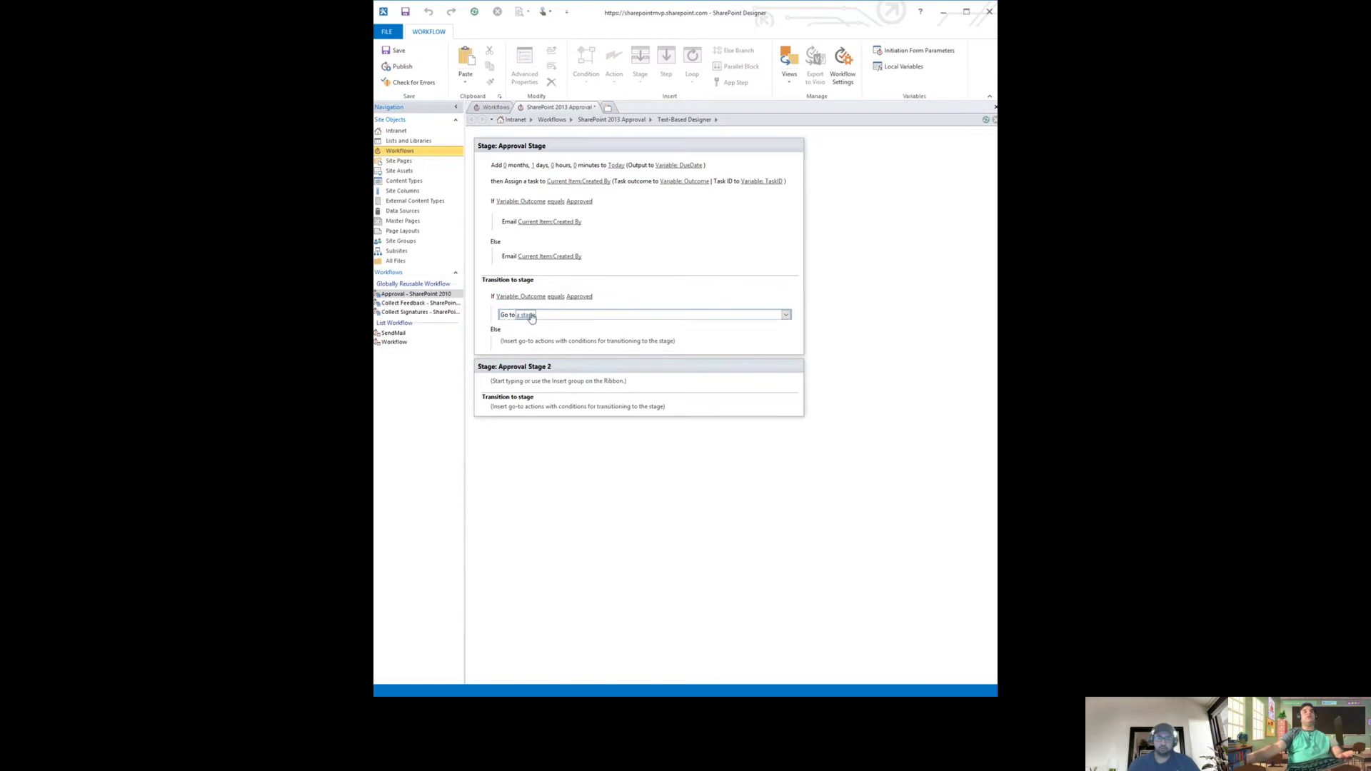
{"action": "left_click", "coordinate": [528, 316]}
{"action": "left_click", "coordinate": [564, 315]}
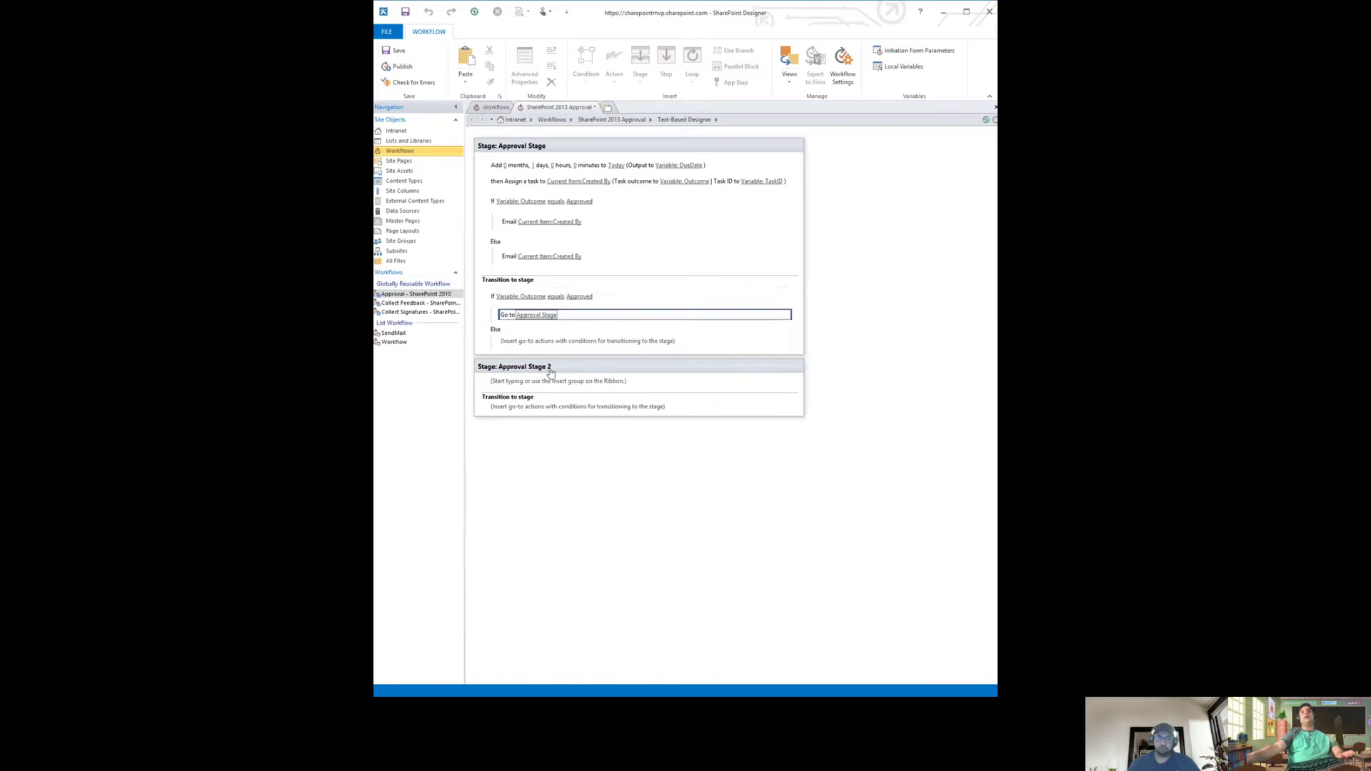
{"action": "left_click", "coordinate": [525, 327]}
Send the Else branch to End of Workflow and delete Approval Stage 2.
{"action": "left_click", "coordinate": [515, 342]}
{"action": "type", "text": "go"}
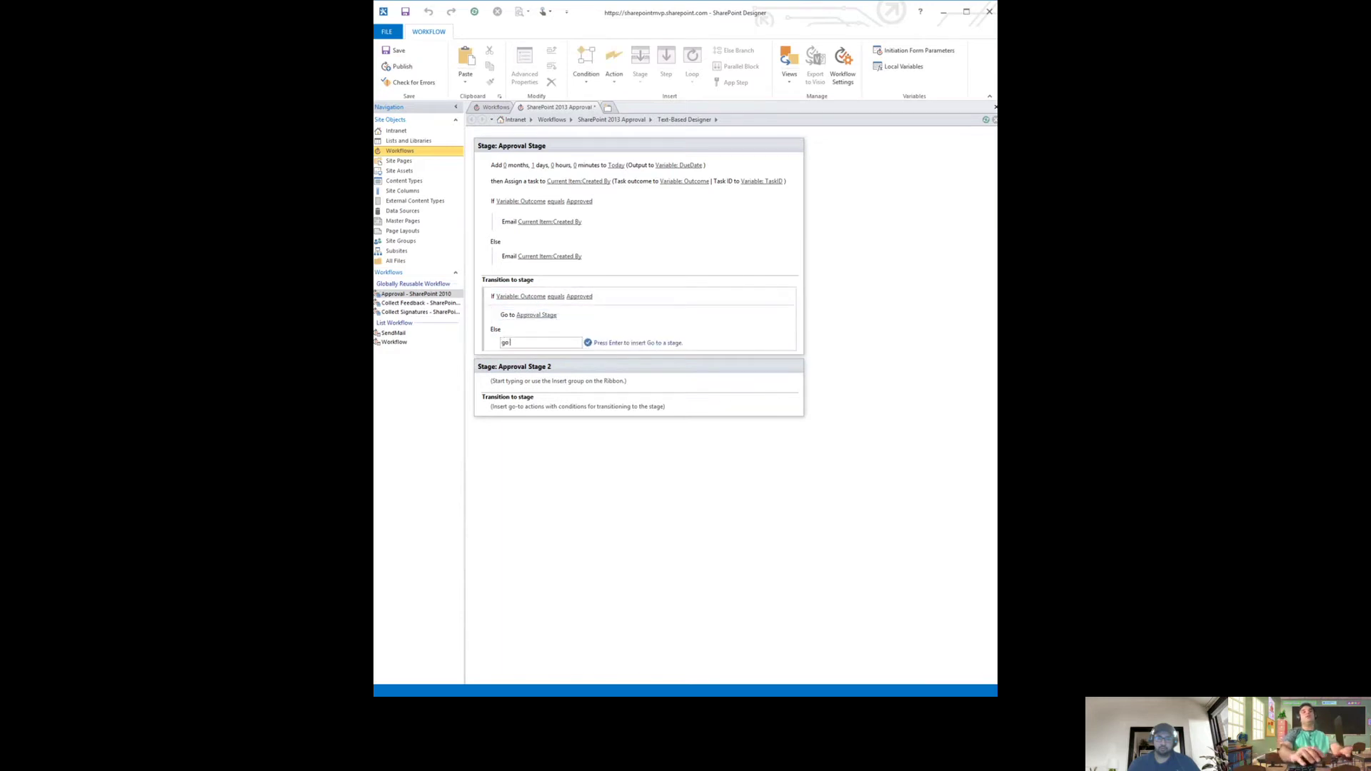
{"action": "key", "text": "Return"}
{"action": "left_click", "coordinate": [527, 345]}
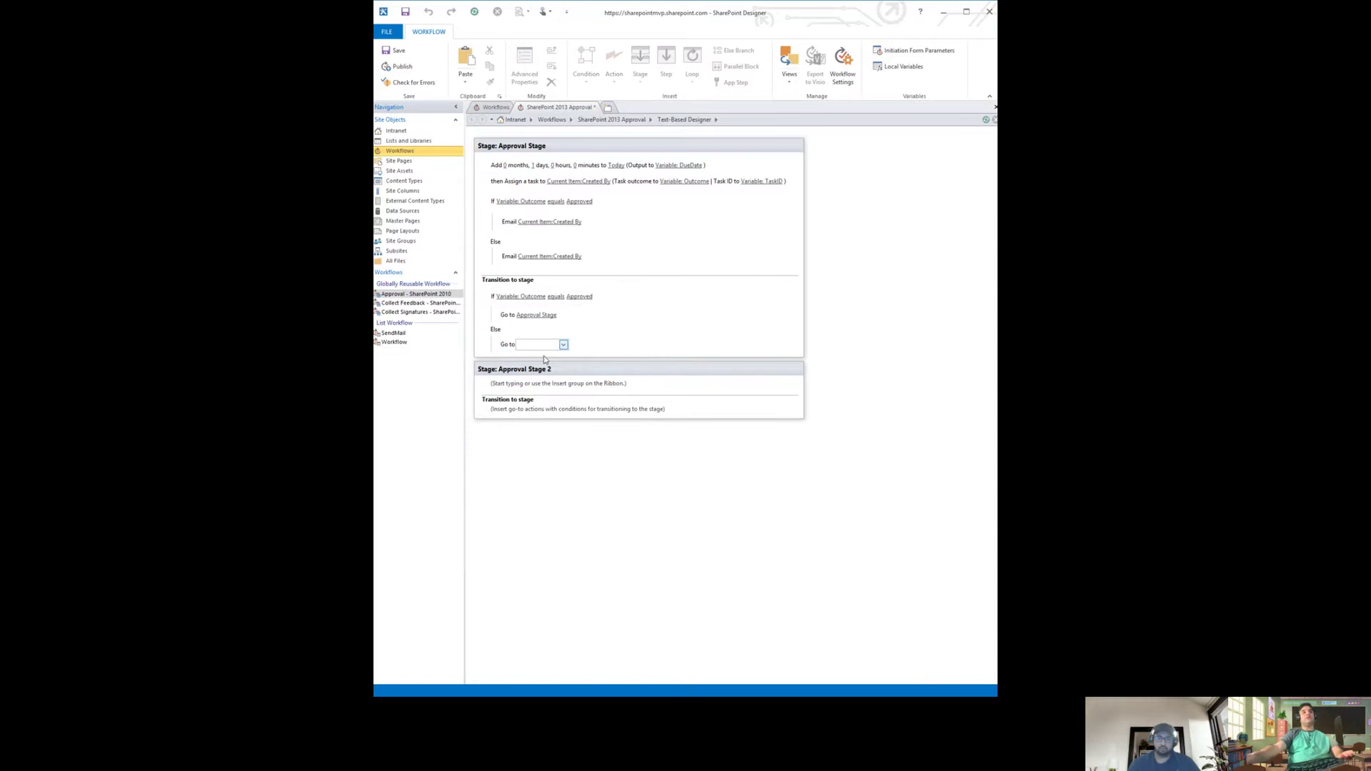
{"action": "left_click", "coordinate": [569, 446]}
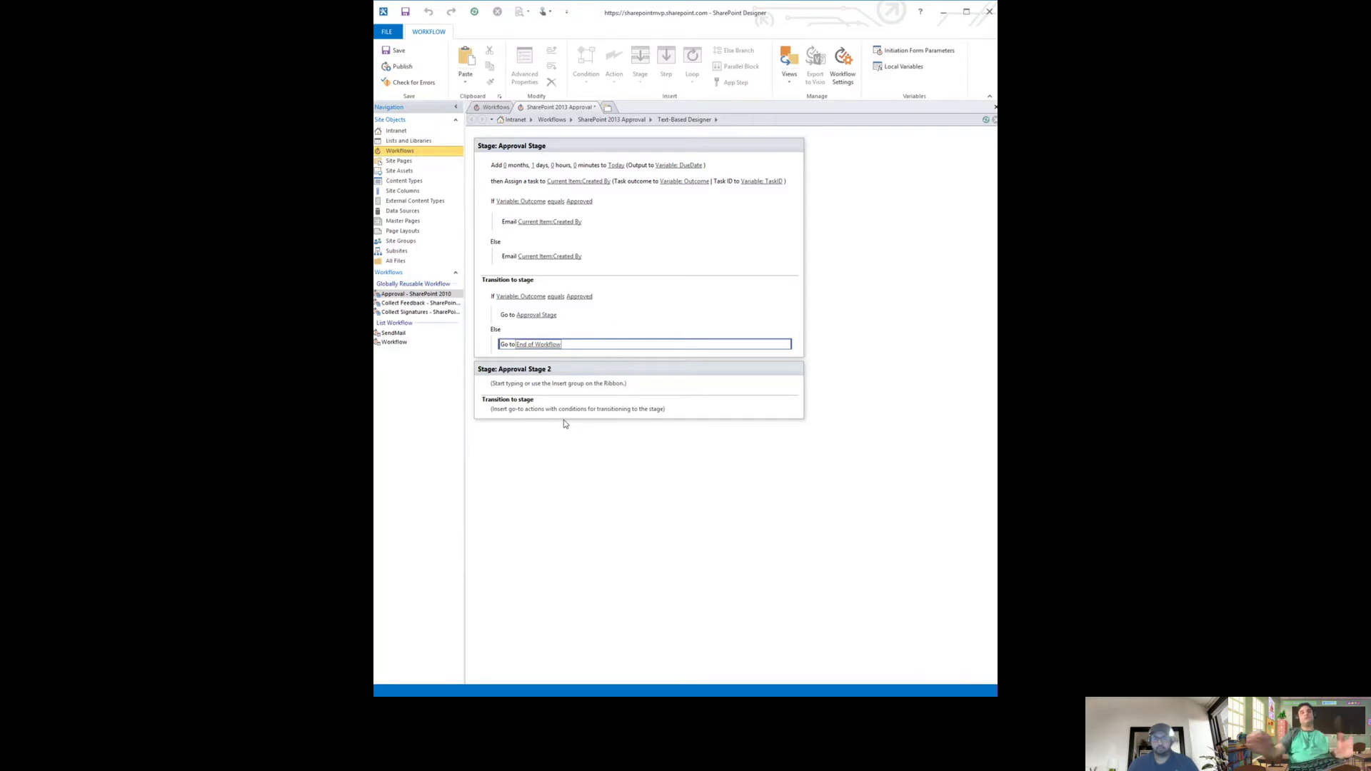
{"action": "left_click", "coordinate": [678, 374]}
{"action": "key", "text": "Delete"}
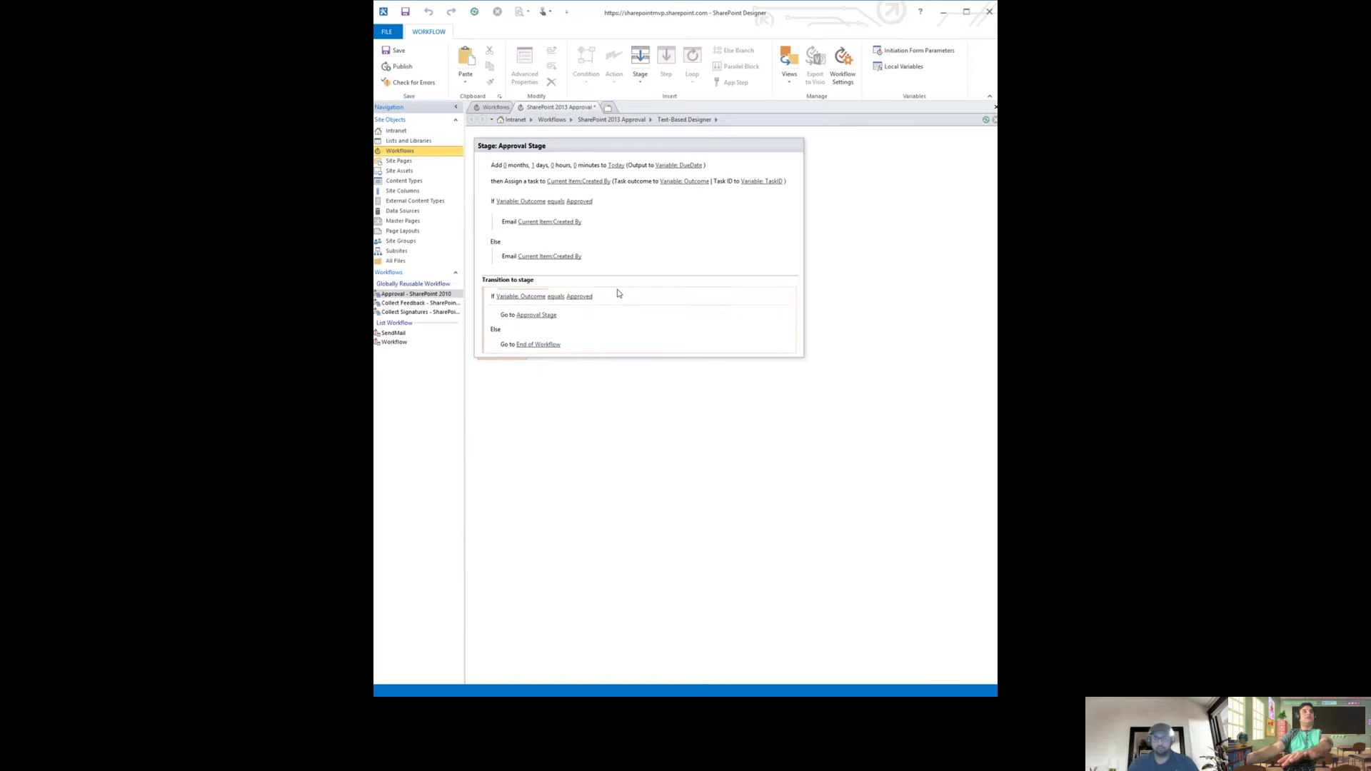
Clear the transition block's If condition and its go-to Approval Stage action.
{"action": "left_click", "coordinate": [625, 297]}
{"action": "key", "text": "Delete"}
{"action": "key", "text": "Delete"}
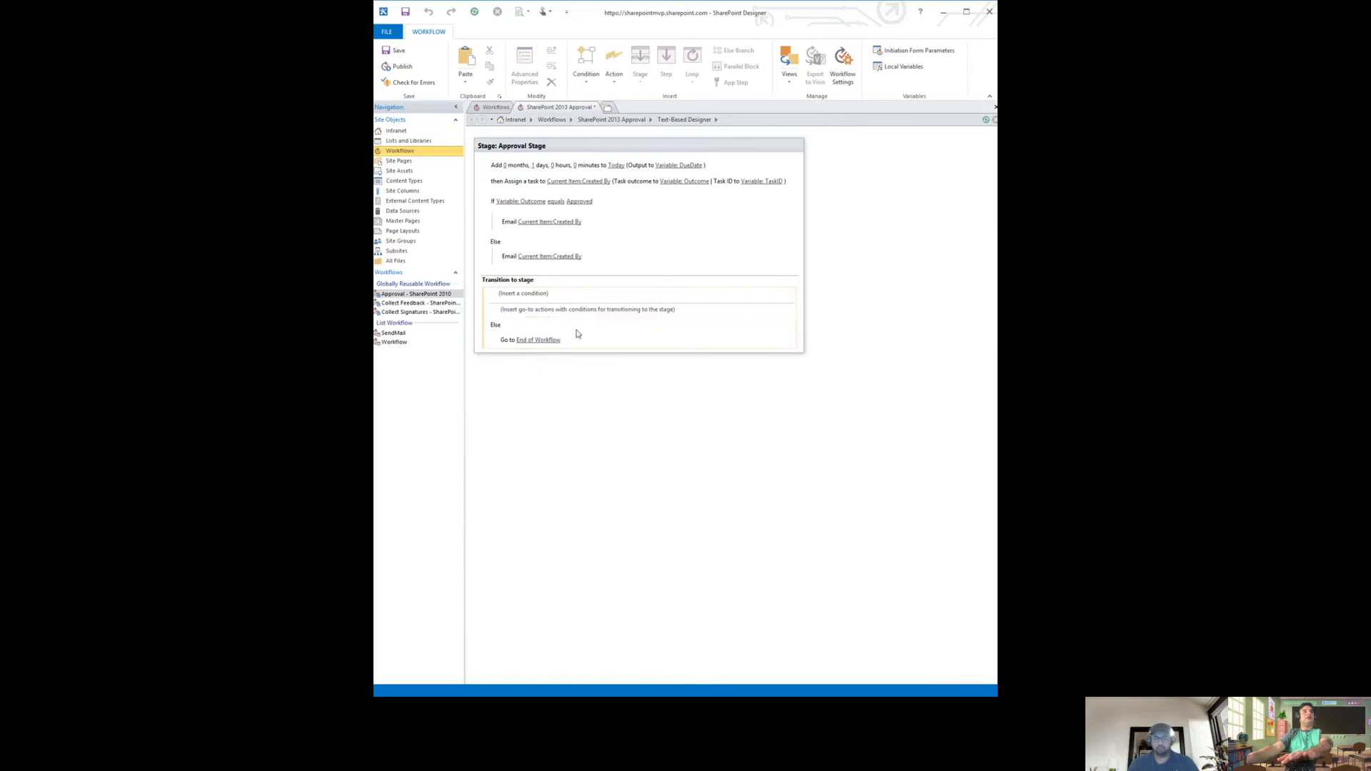
{"action": "left_click", "coordinate": [575, 330]}
{"action": "key", "text": "Delete"}
{"action": "left_click", "coordinate": [709, 362]}
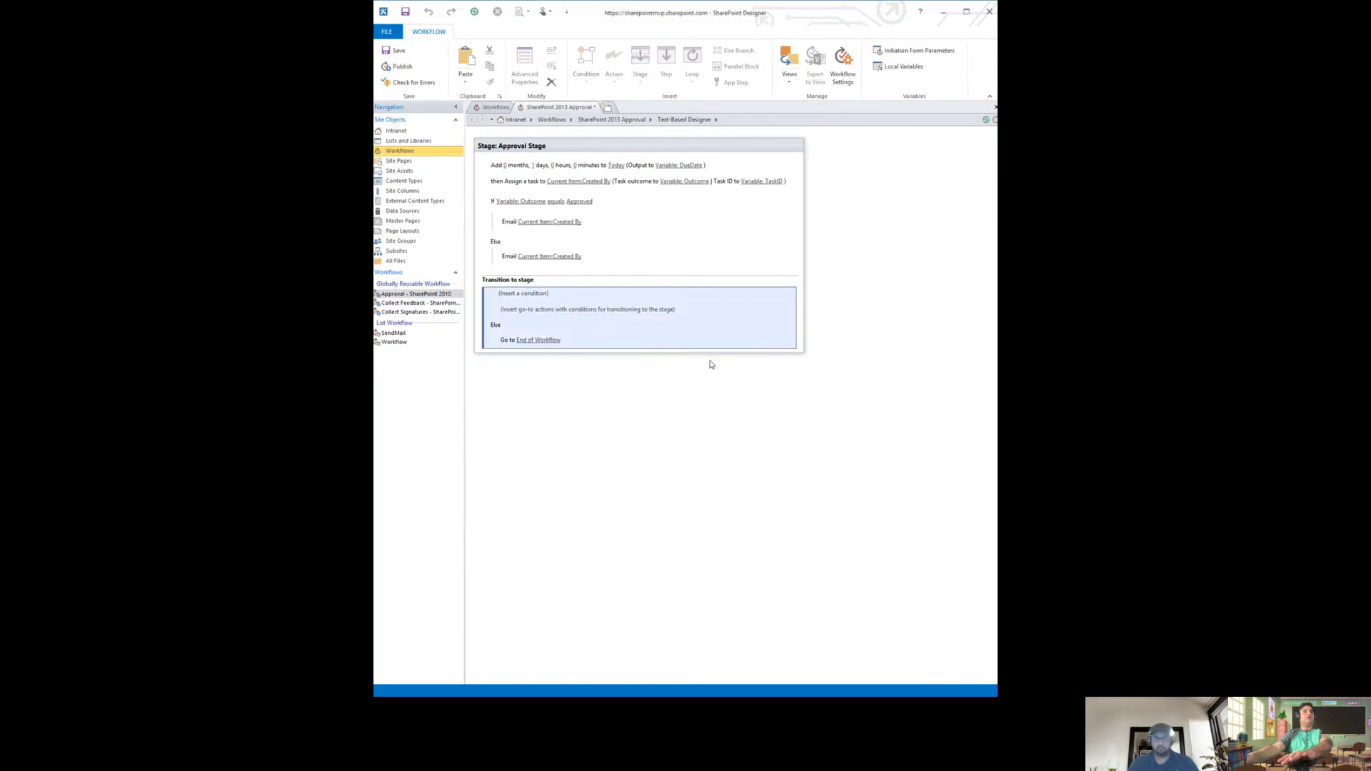
{"action": "key", "text": "Delete"}
{"action": "left_click", "coordinate": [668, 362]}
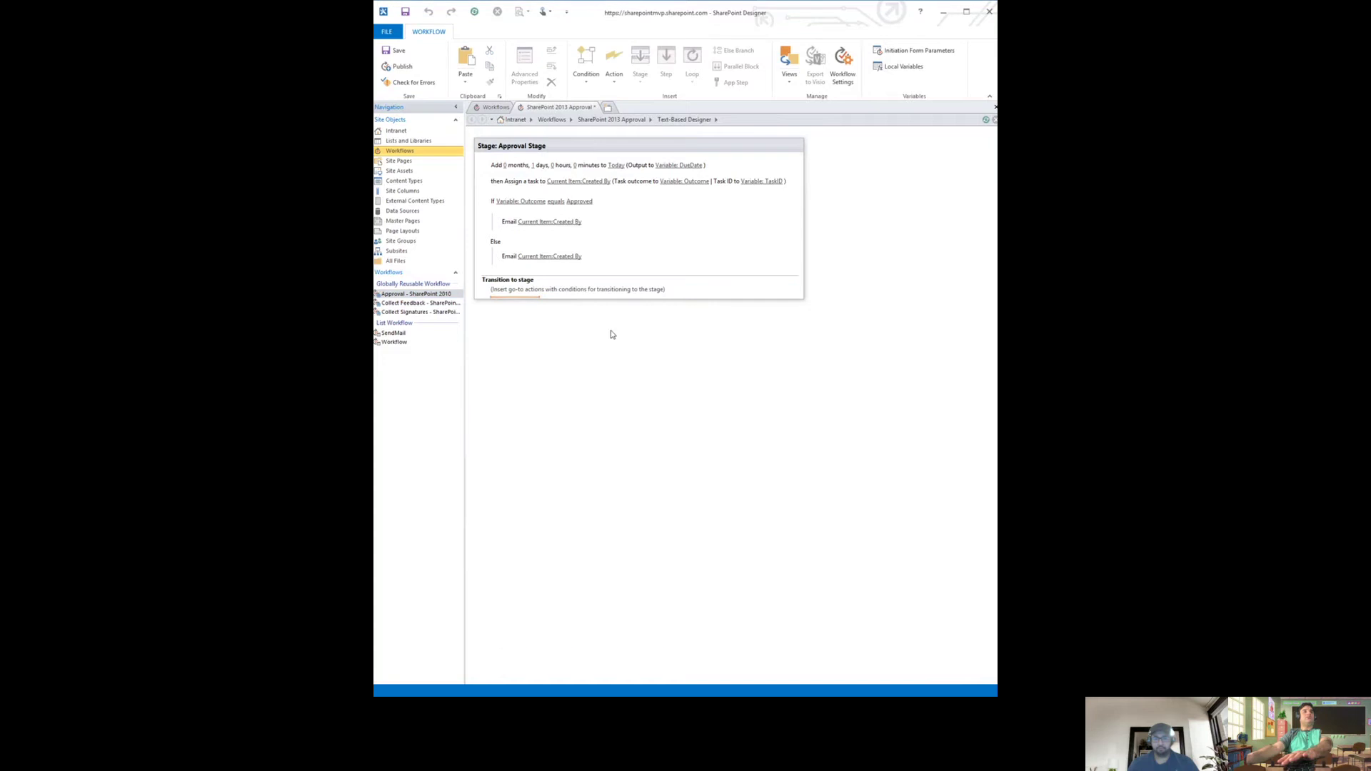
Insert a go-to action in the transition targeting End of Workflow.
{"action": "left_click", "coordinate": [578, 299]}
{"action": "type", "text": "go"}
{"action": "key", "text": "Return"}
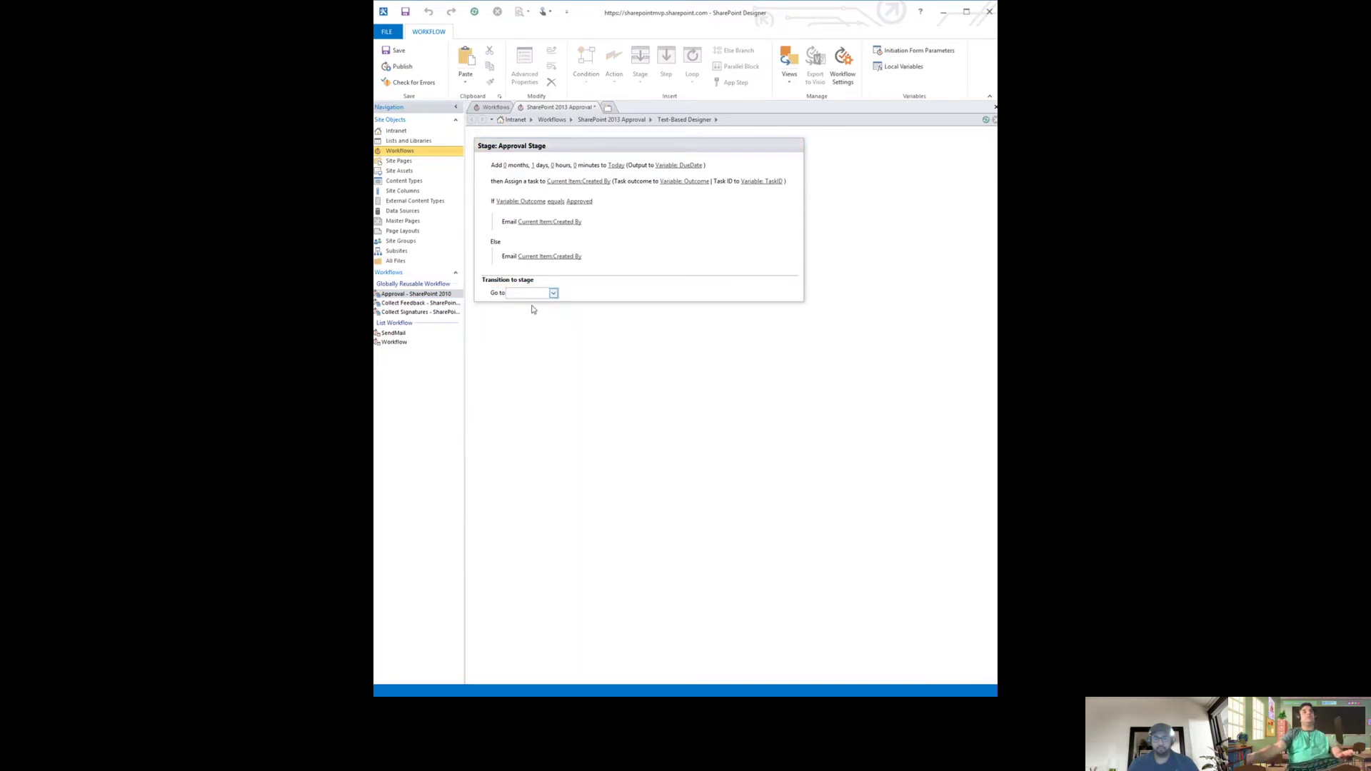
{"action": "key", "text": "Down"}
{"action": "key", "text": "Return"}
{"action": "key", "text": "Down"}
{"action": "key", "text": "Return"}
Check the workflow for errors, then publish it to the site.
{"action": "left_click", "coordinate": [412, 82]}
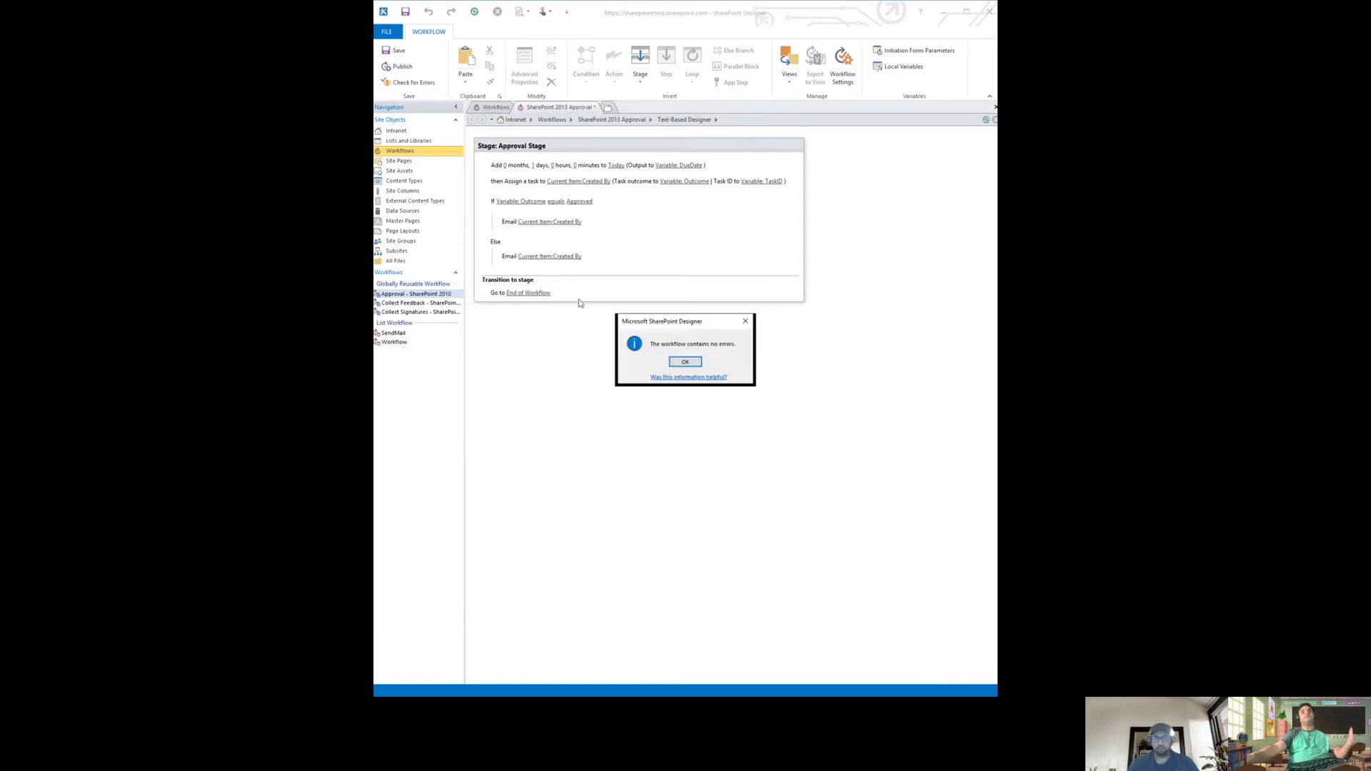
{"action": "left_click", "coordinate": [687, 363]}
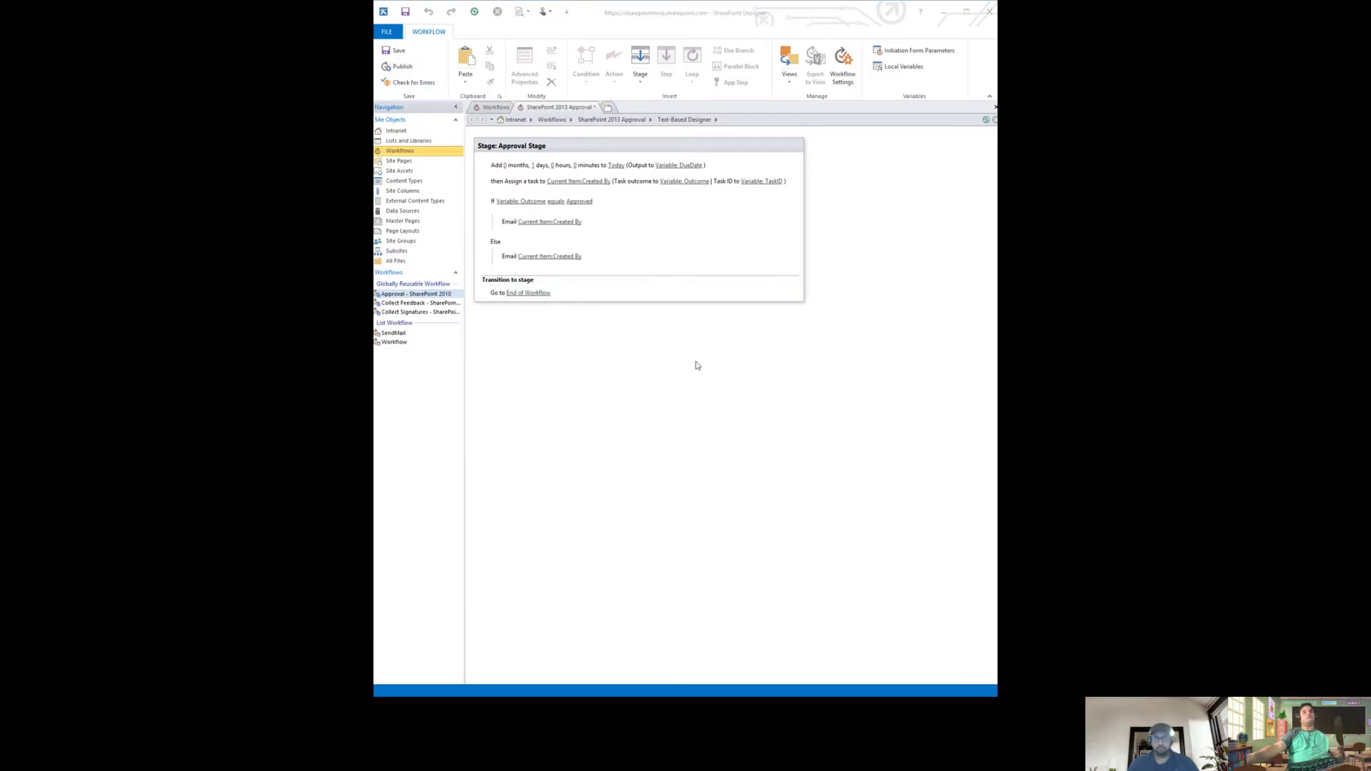
{"action": "left_click", "coordinate": [403, 66]}
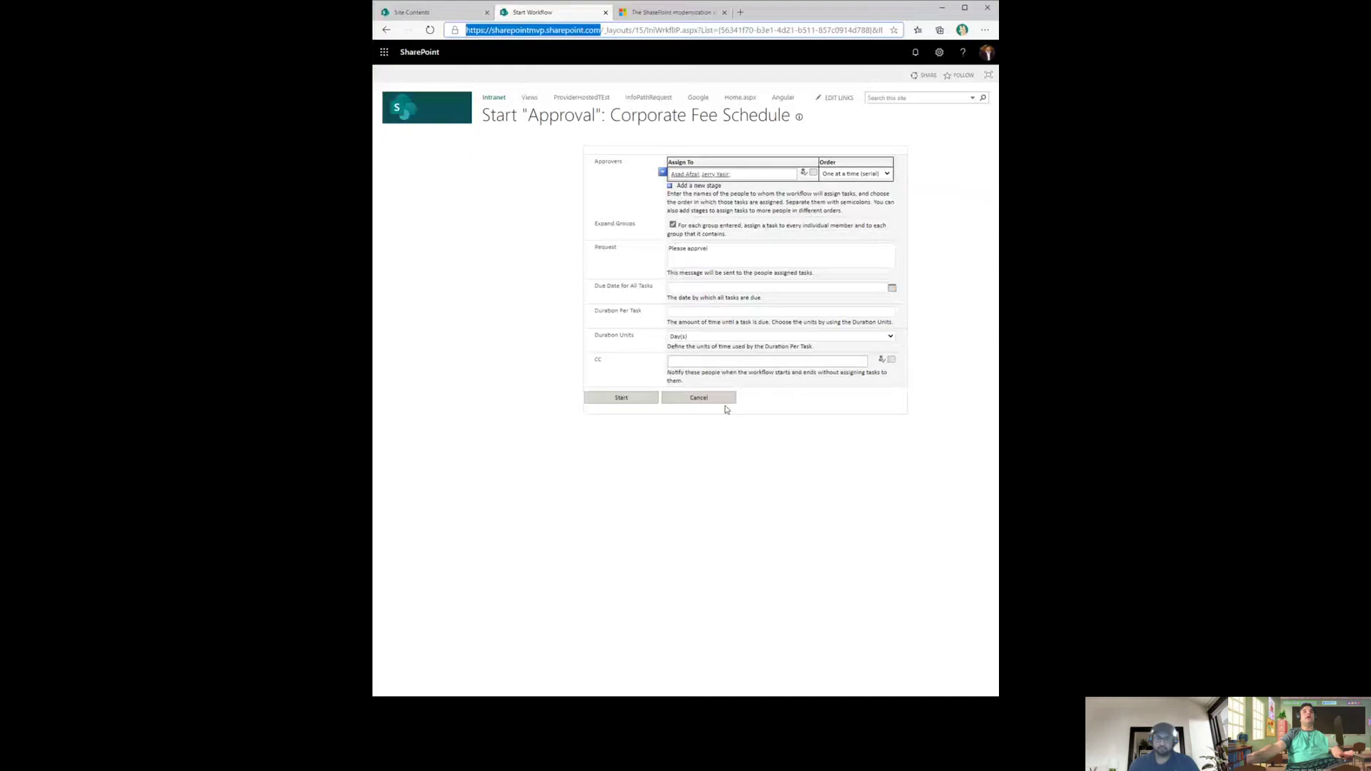
Cancel the Approval start form and start SharePoint 2013 Approval on Current Open Applications.xlsx.
{"action": "left_click", "coordinate": [718, 401]}
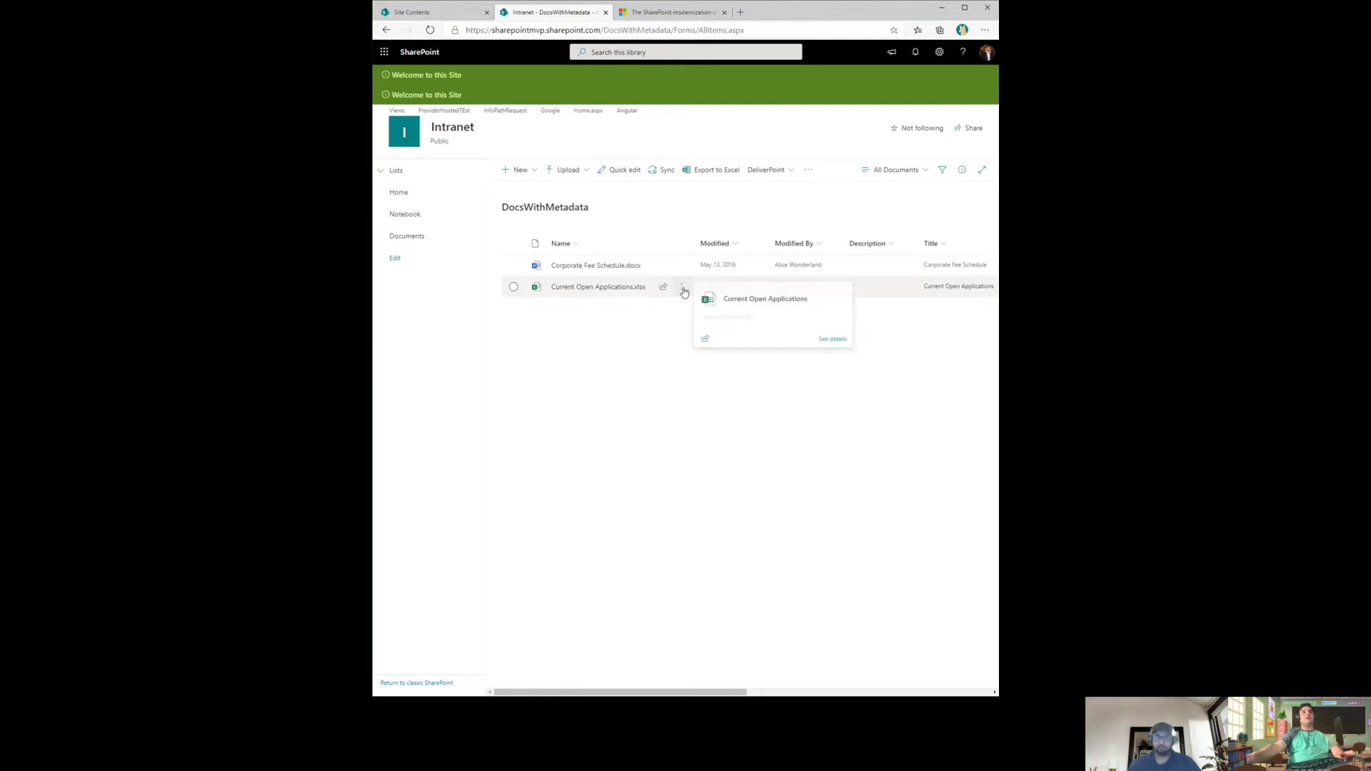
{"action": "left_click", "coordinate": [684, 290]}
{"action": "left_click", "coordinate": [683, 287]}
{"action": "mouse_move", "coordinate": [739, 546]}
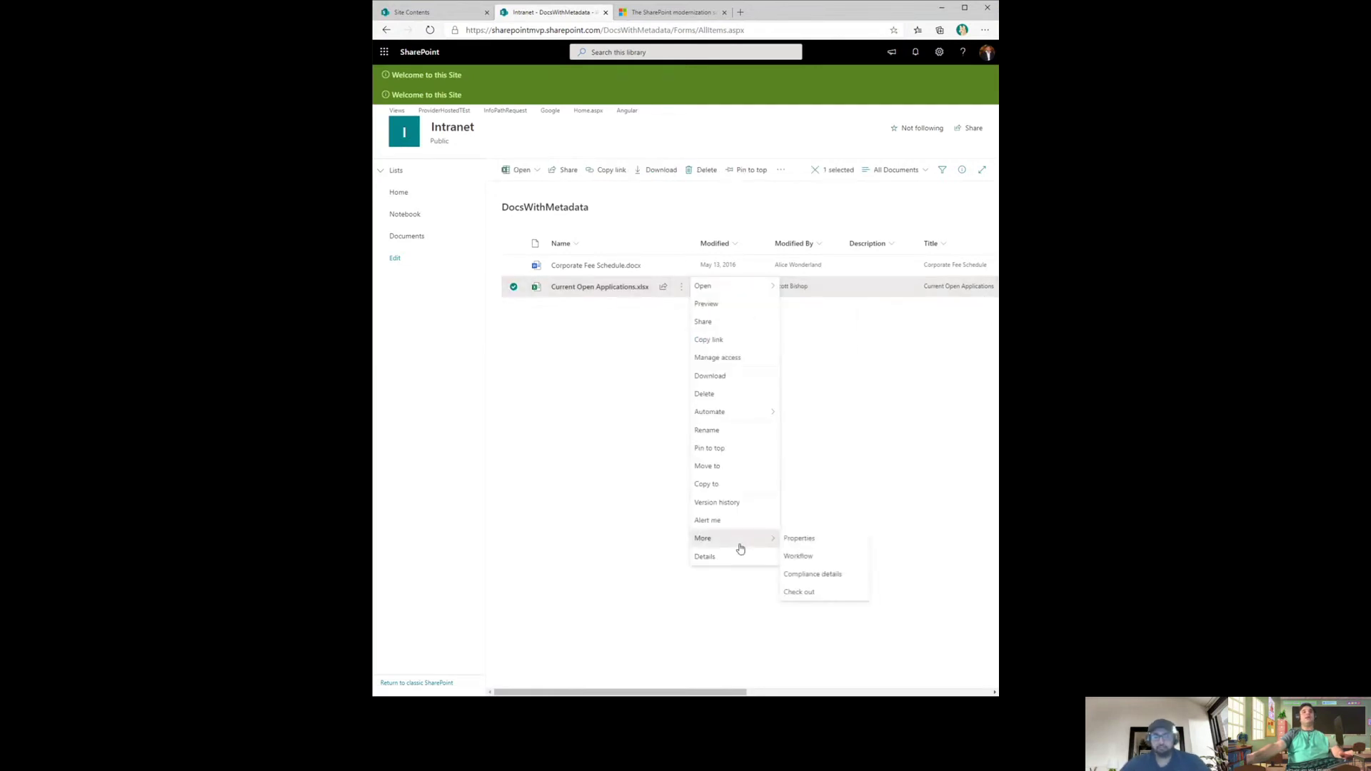
{"action": "left_click", "coordinate": [793, 557]}
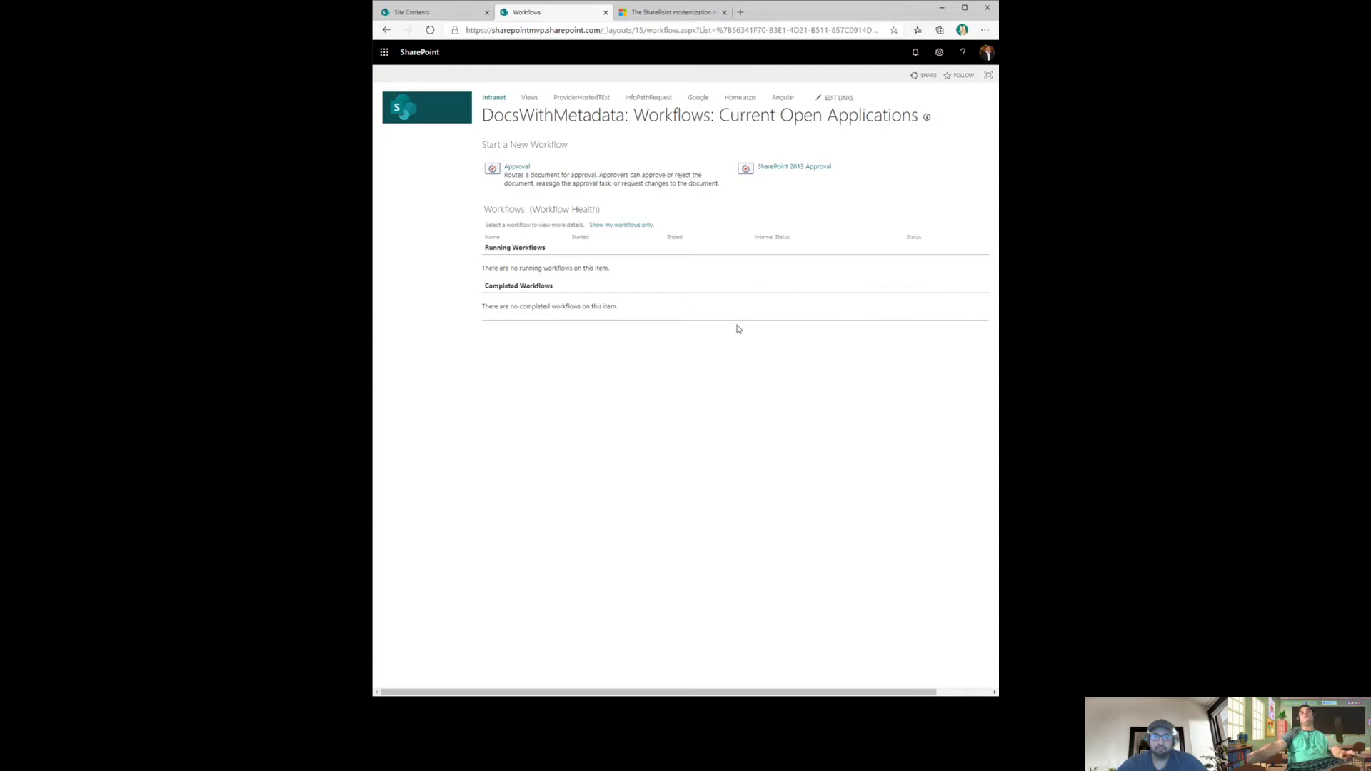
{"action": "left_click", "coordinate": [800, 169]}
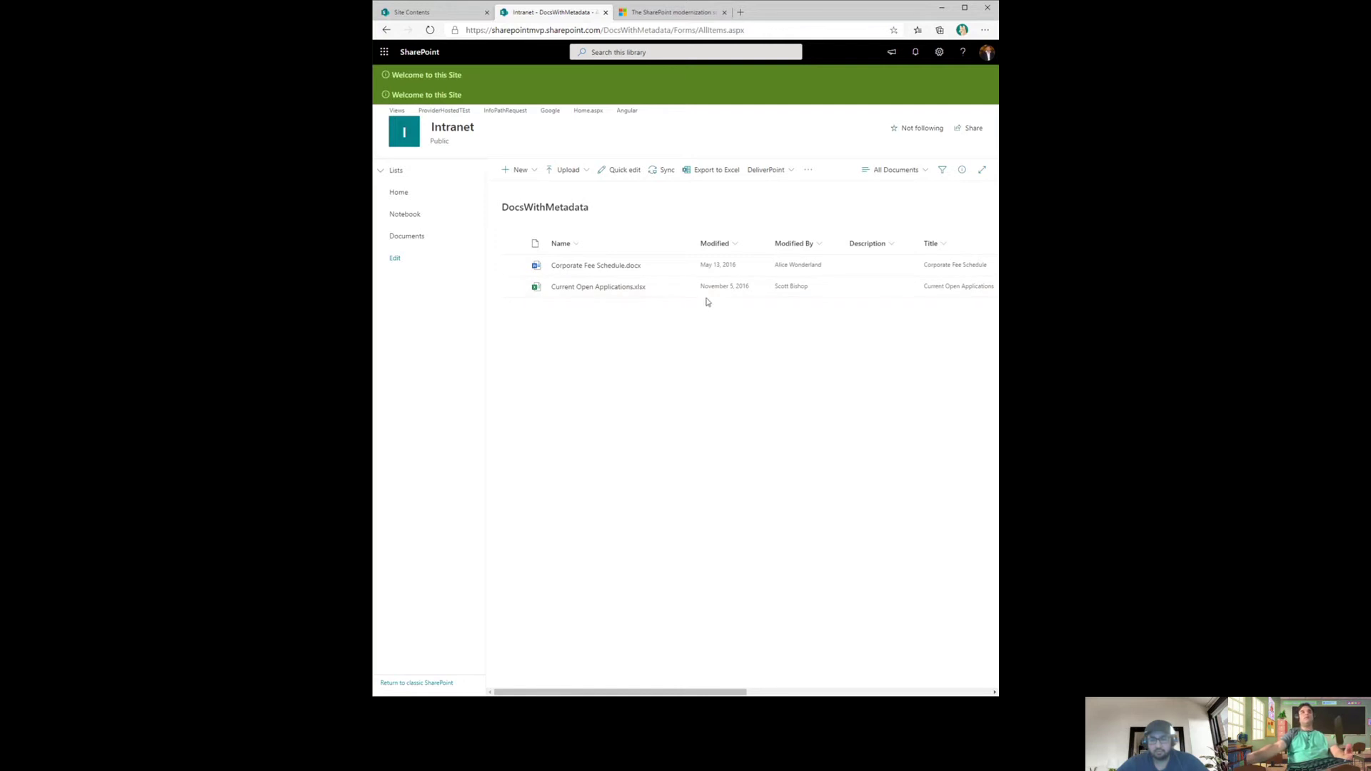
Open the Workflow Status page for Current Open Applications.
{"action": "left_click", "coordinate": [682, 287]}
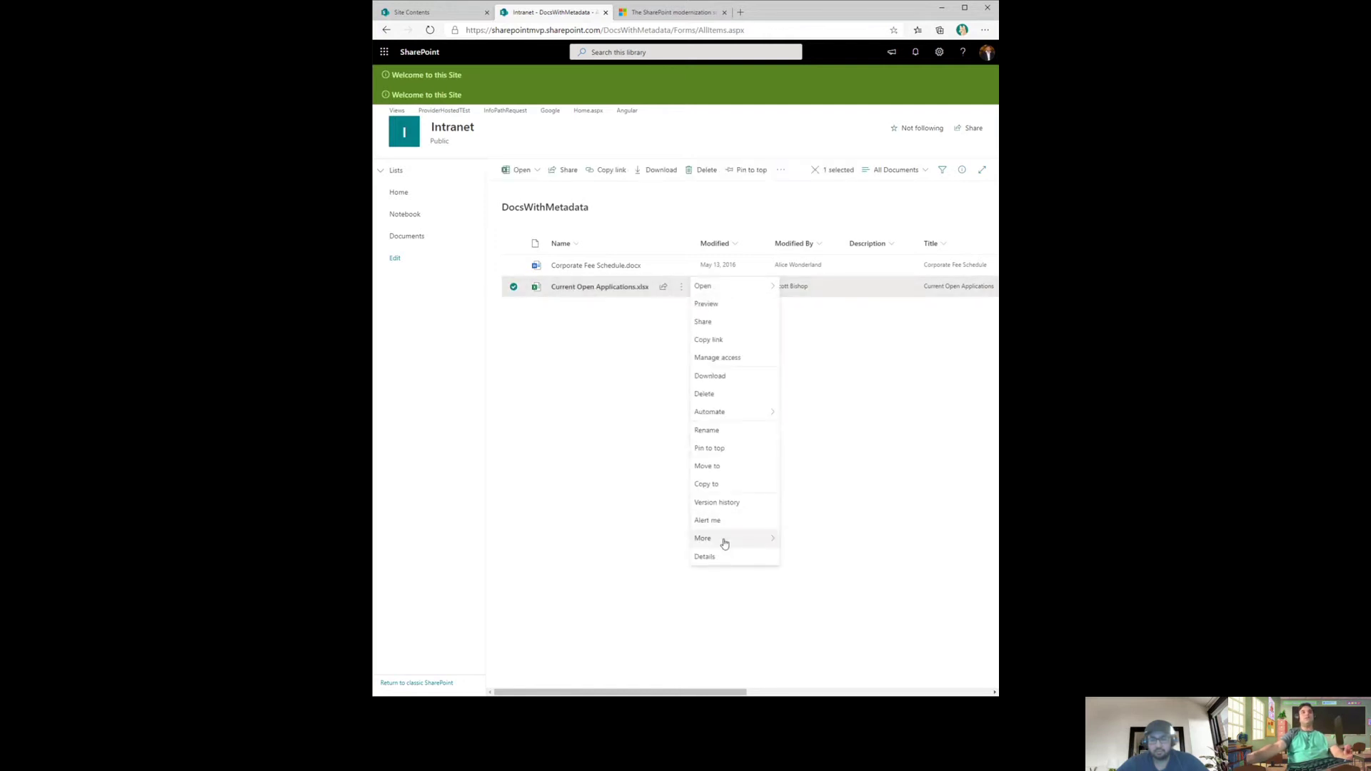
{"action": "mouse_move", "coordinate": [725, 545]}
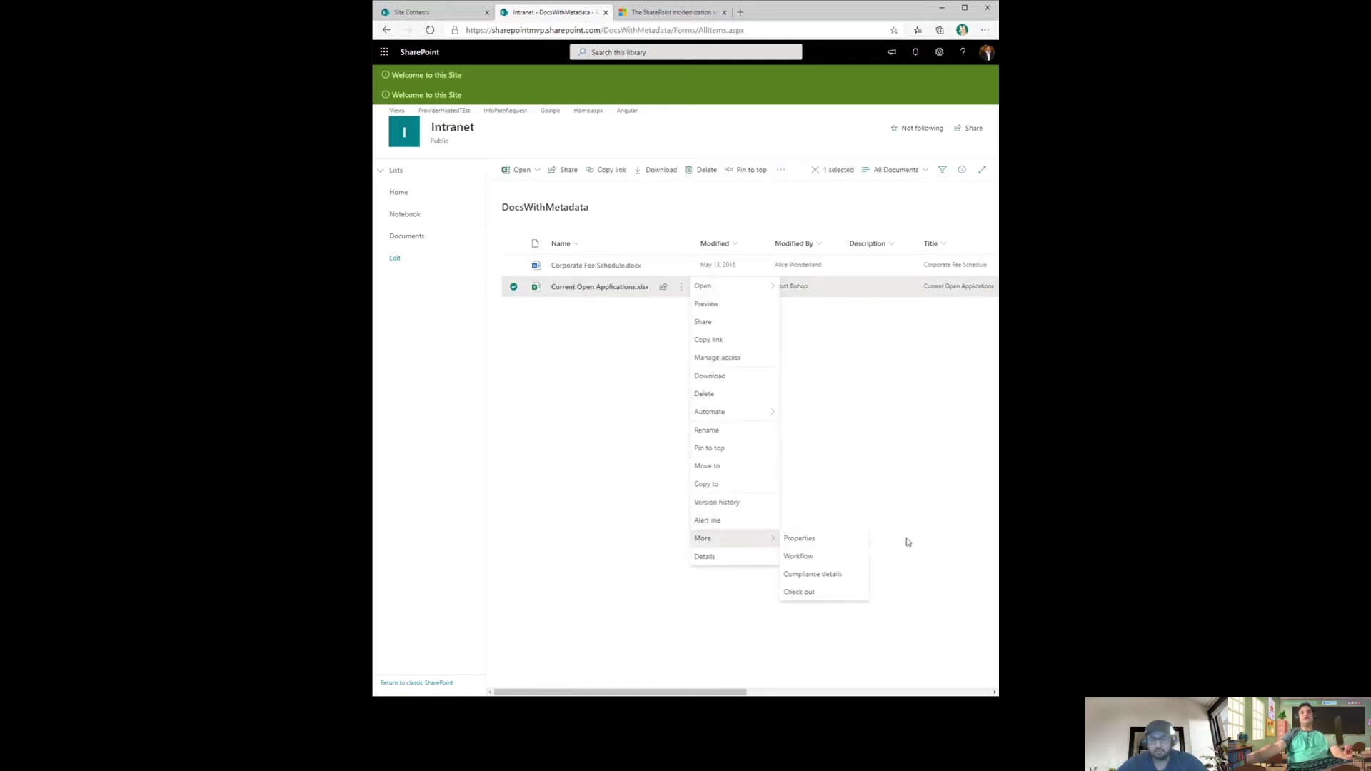
{"action": "left_click", "coordinate": [831, 563]}
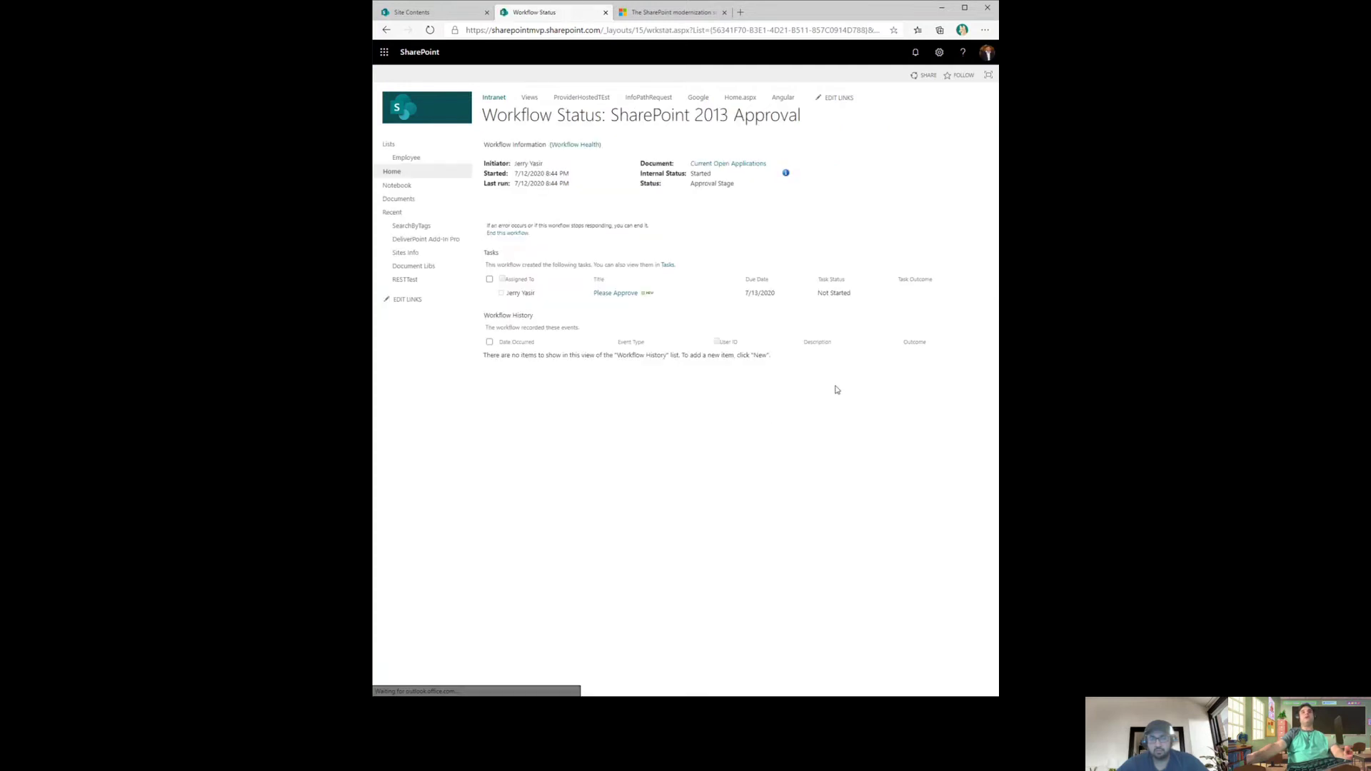
Edit the Please Approve task and mark it Approved.
{"action": "left_click", "coordinate": [624, 295]}
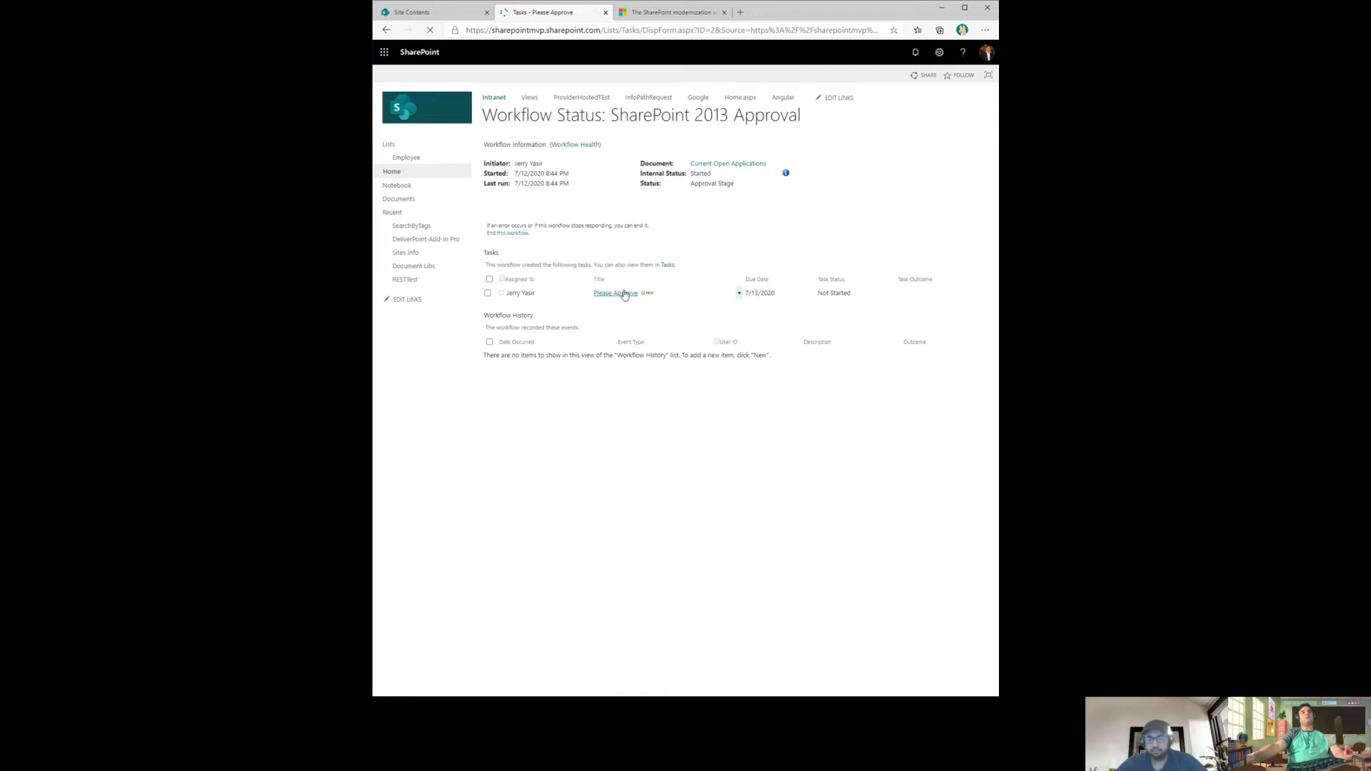
{"action": "left_click", "coordinate": [384, 100]}
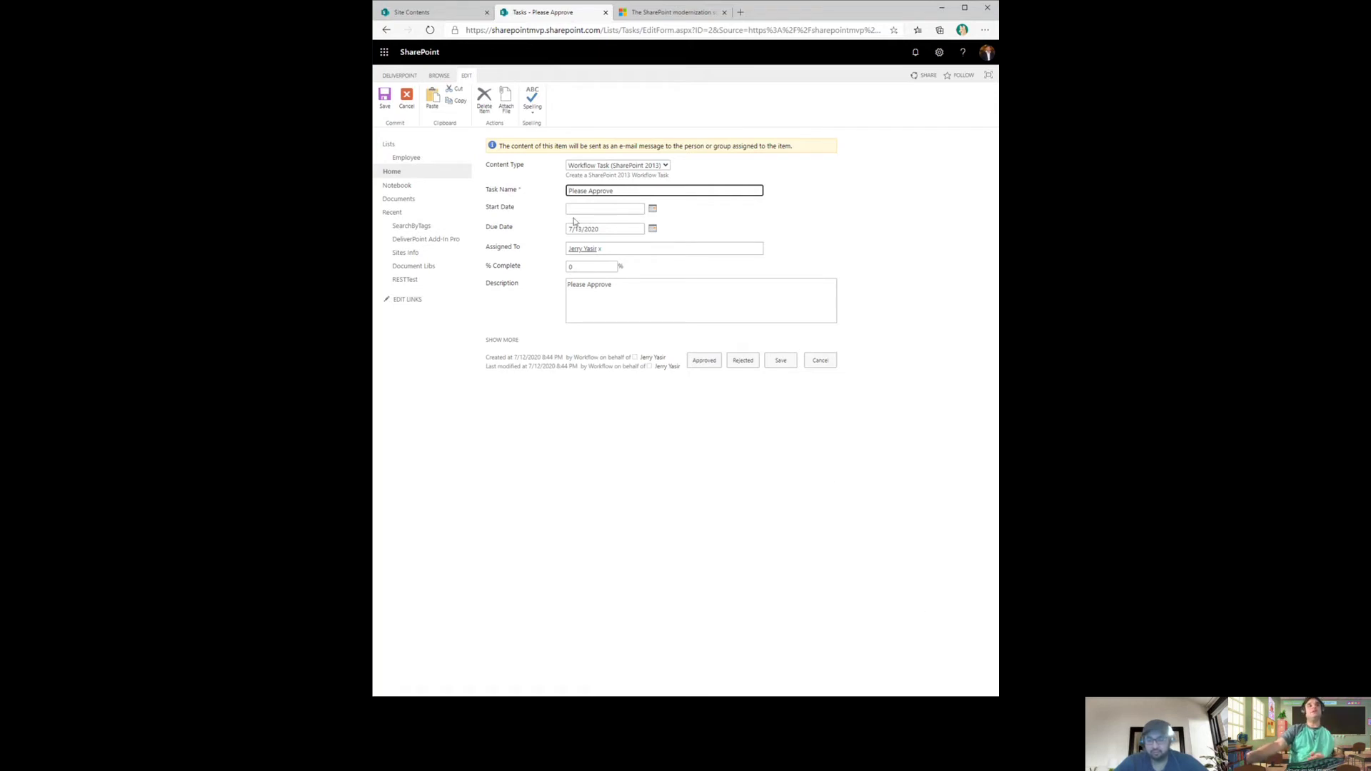
{"action": "left_click", "coordinate": [515, 231]}
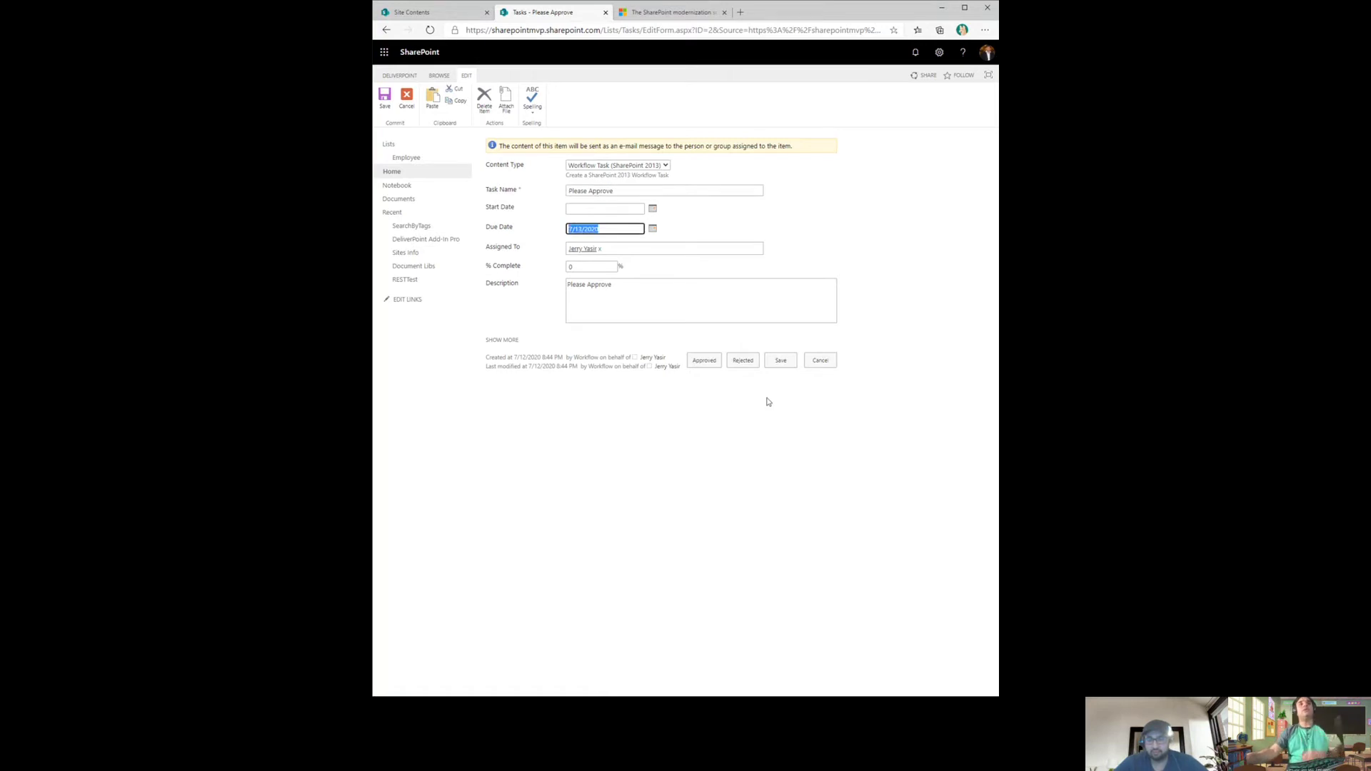
{"action": "left_click", "coordinate": [702, 365]}
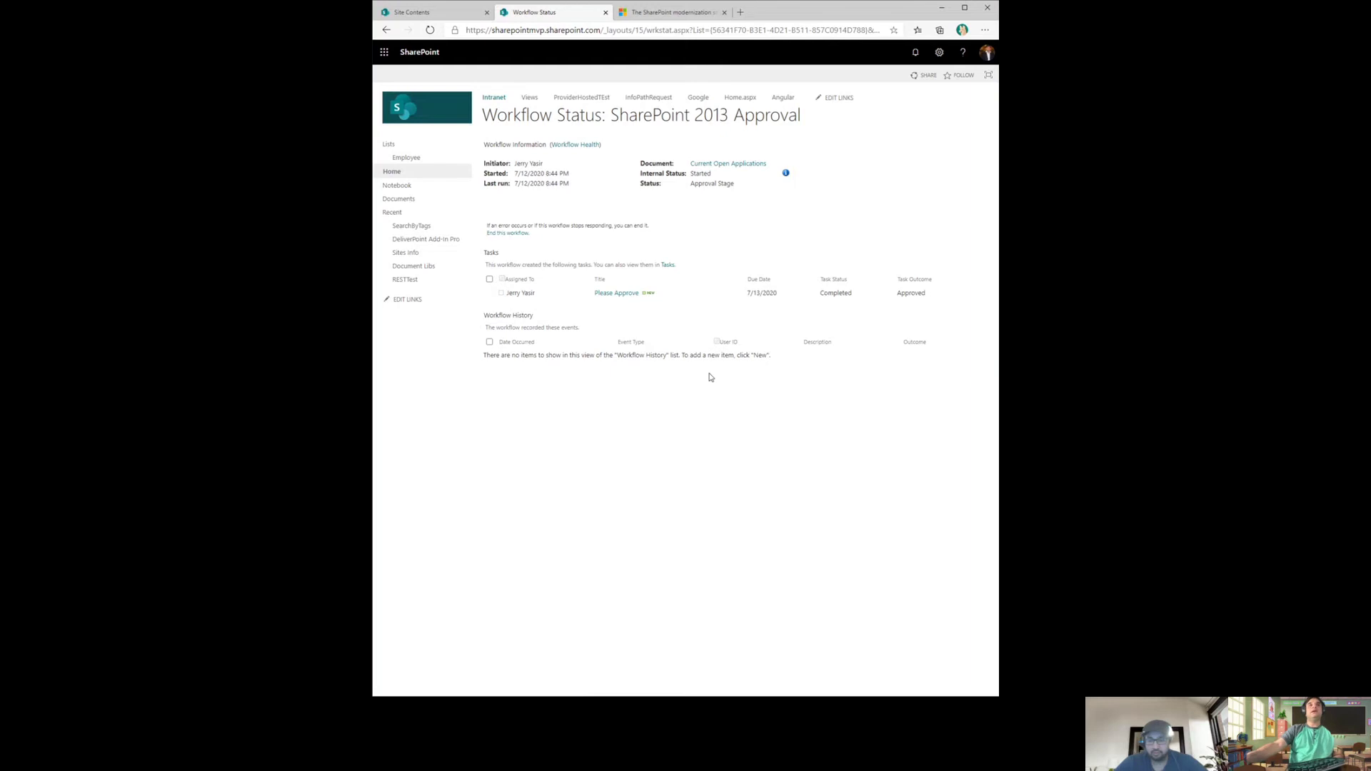
Load flow.microsoft.com in another tab and begin signing in to Power Automate.
{"action": "left_click", "coordinate": [655, 12]}
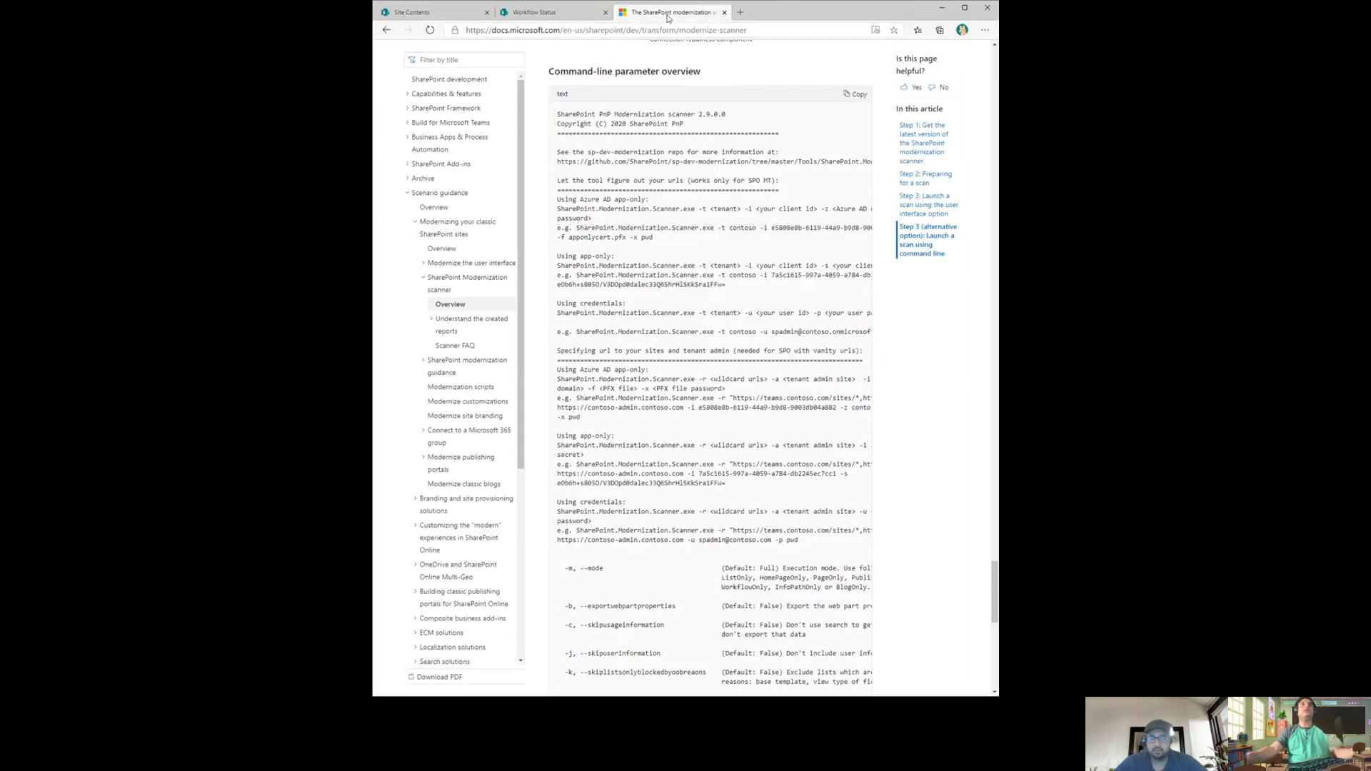
{"action": "left_click", "coordinate": [654, 30]}
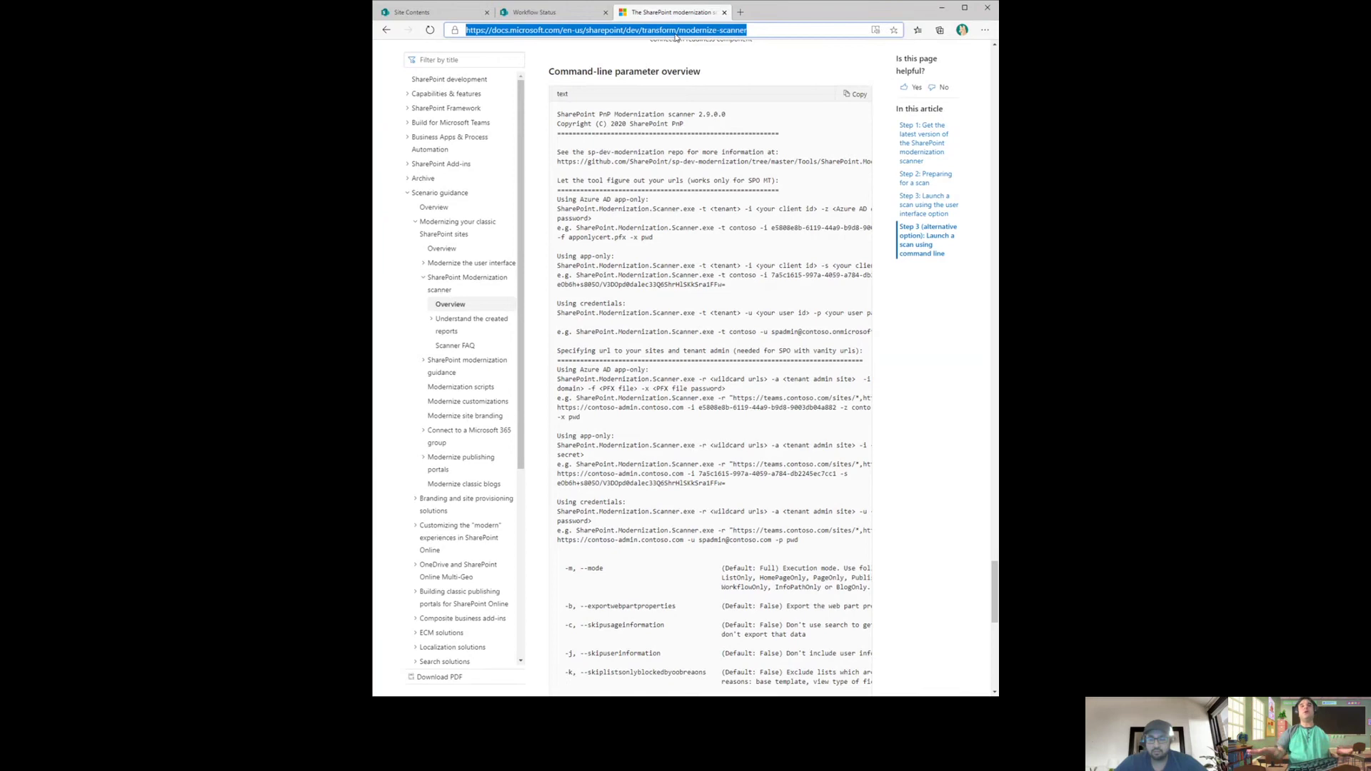
{"action": "type", "text": "fl"}
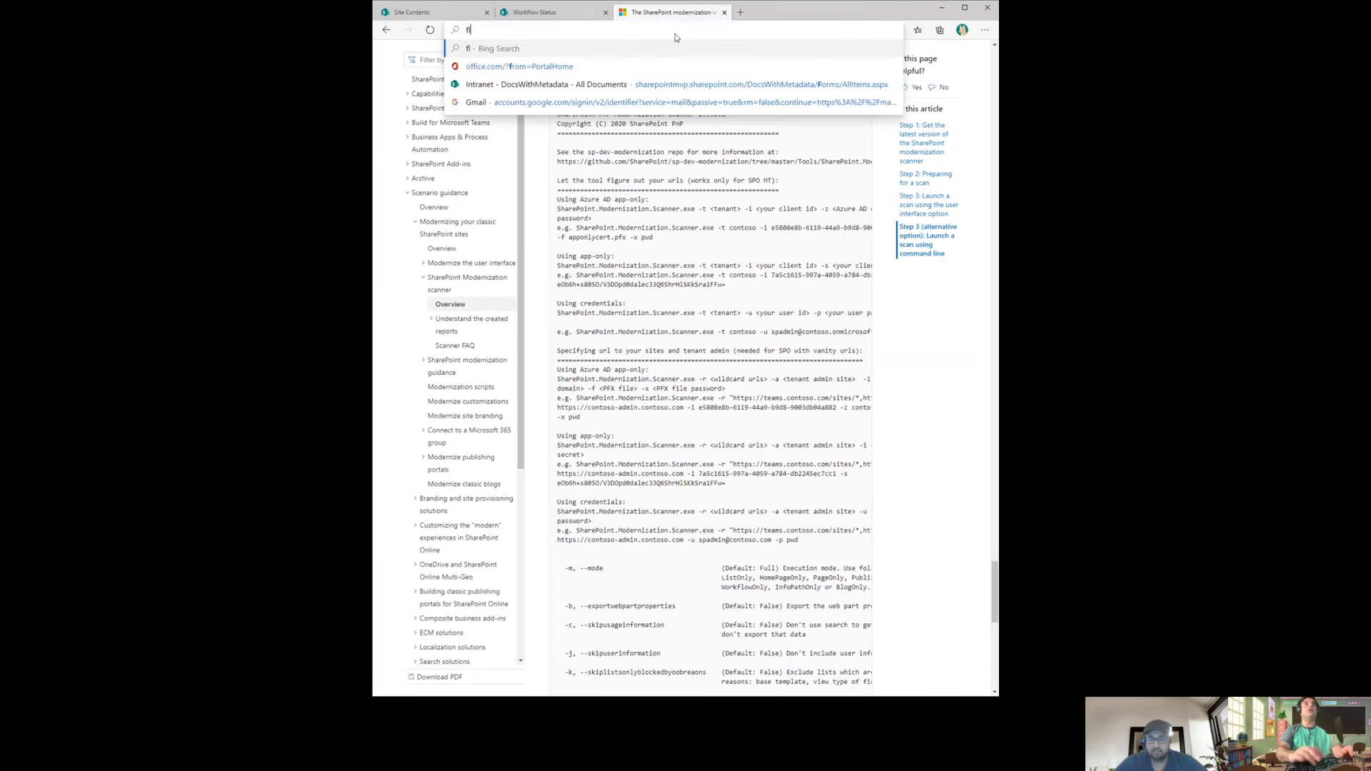
{"action": "type", "text": "ow.micr"}
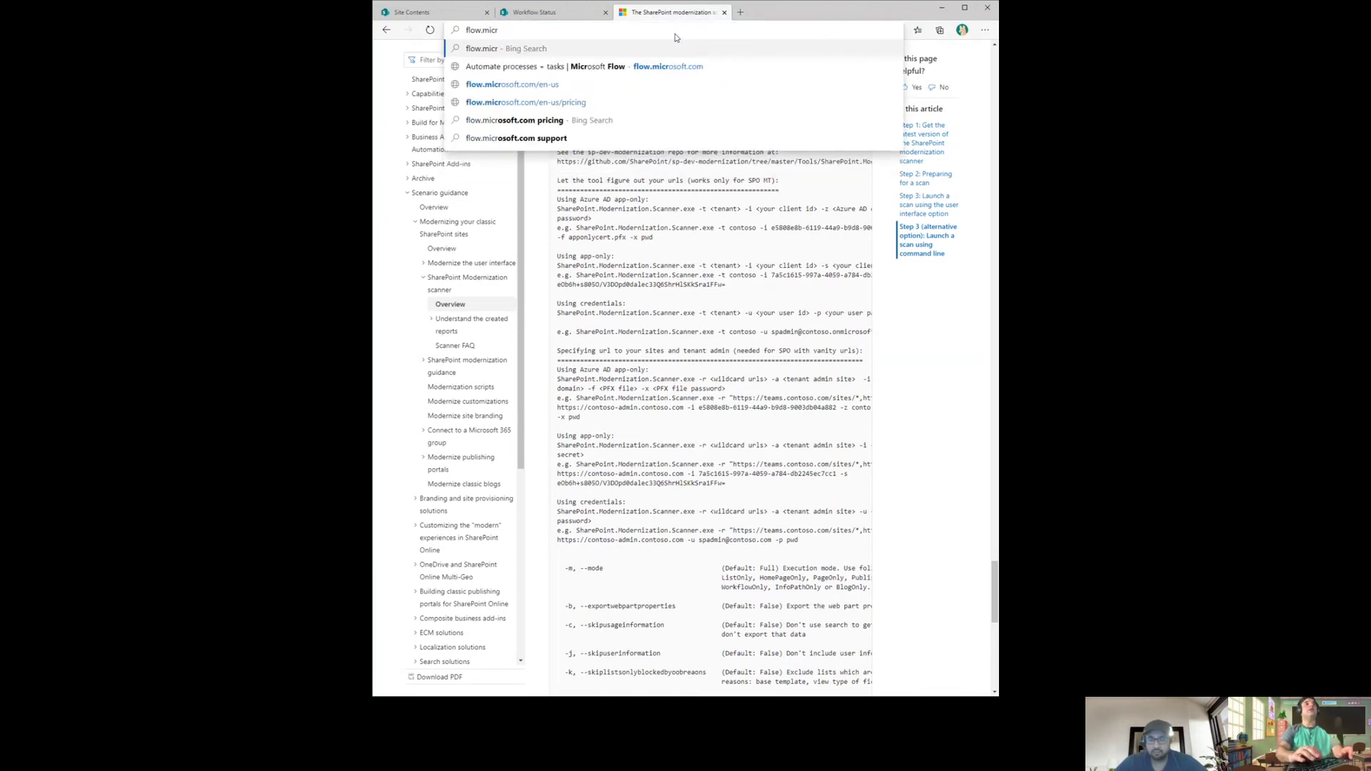
{"action": "type", "text": "osoft.com"}
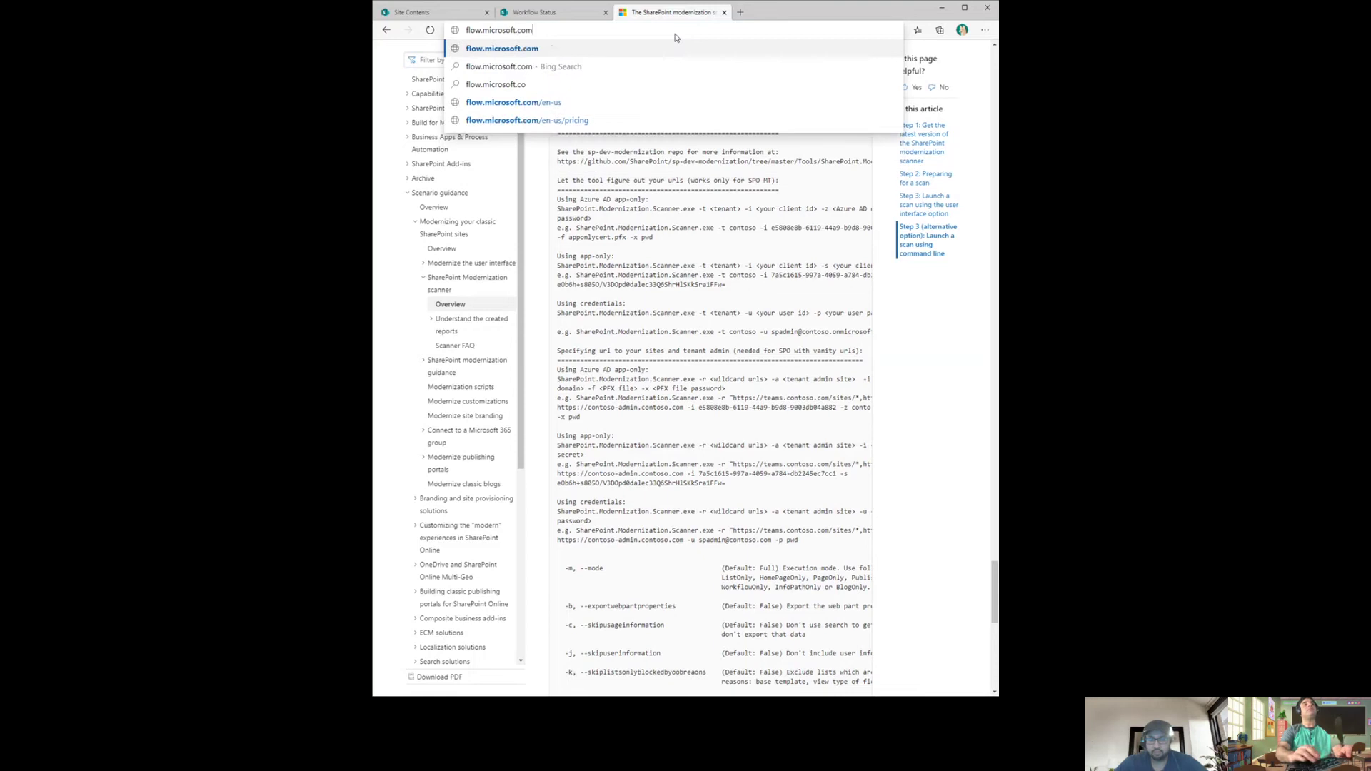
{"action": "key", "text": "Return"}
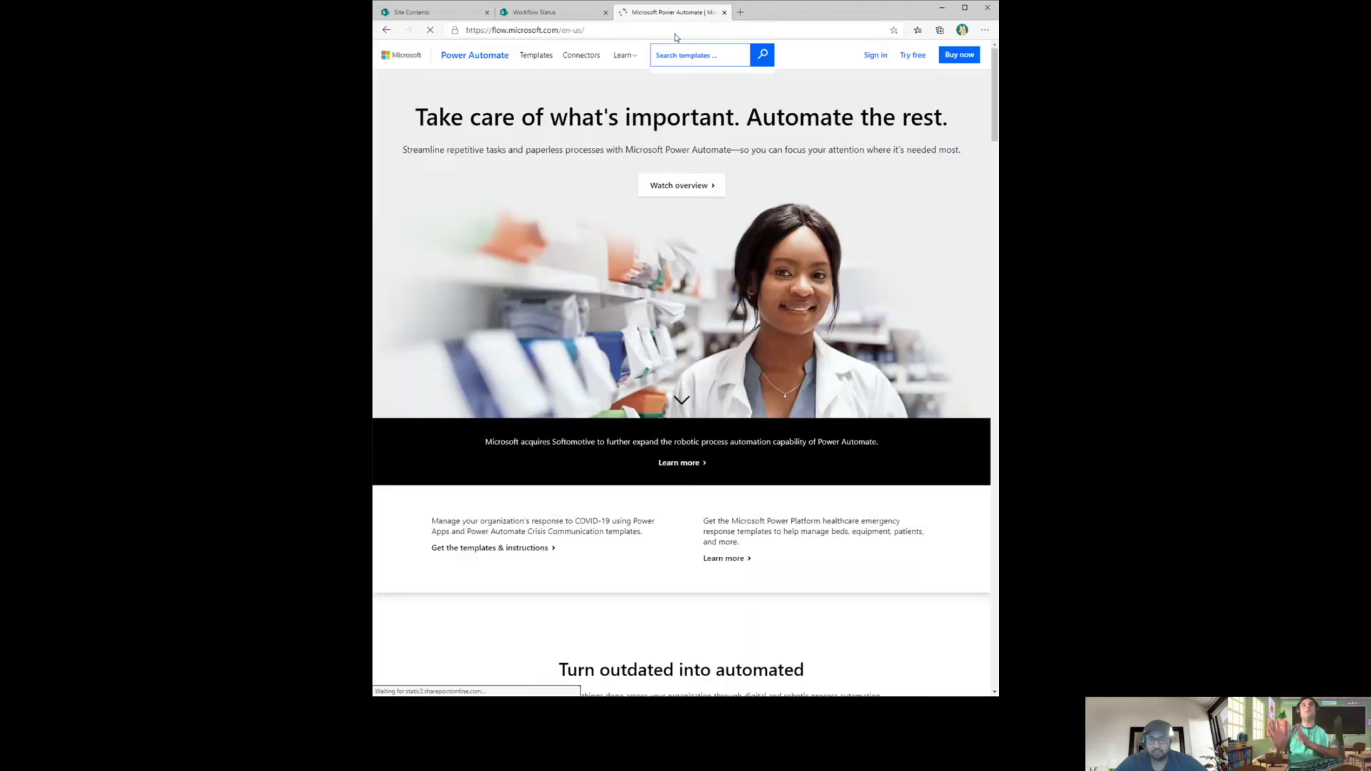
{"action": "left_click", "coordinate": [875, 58]}
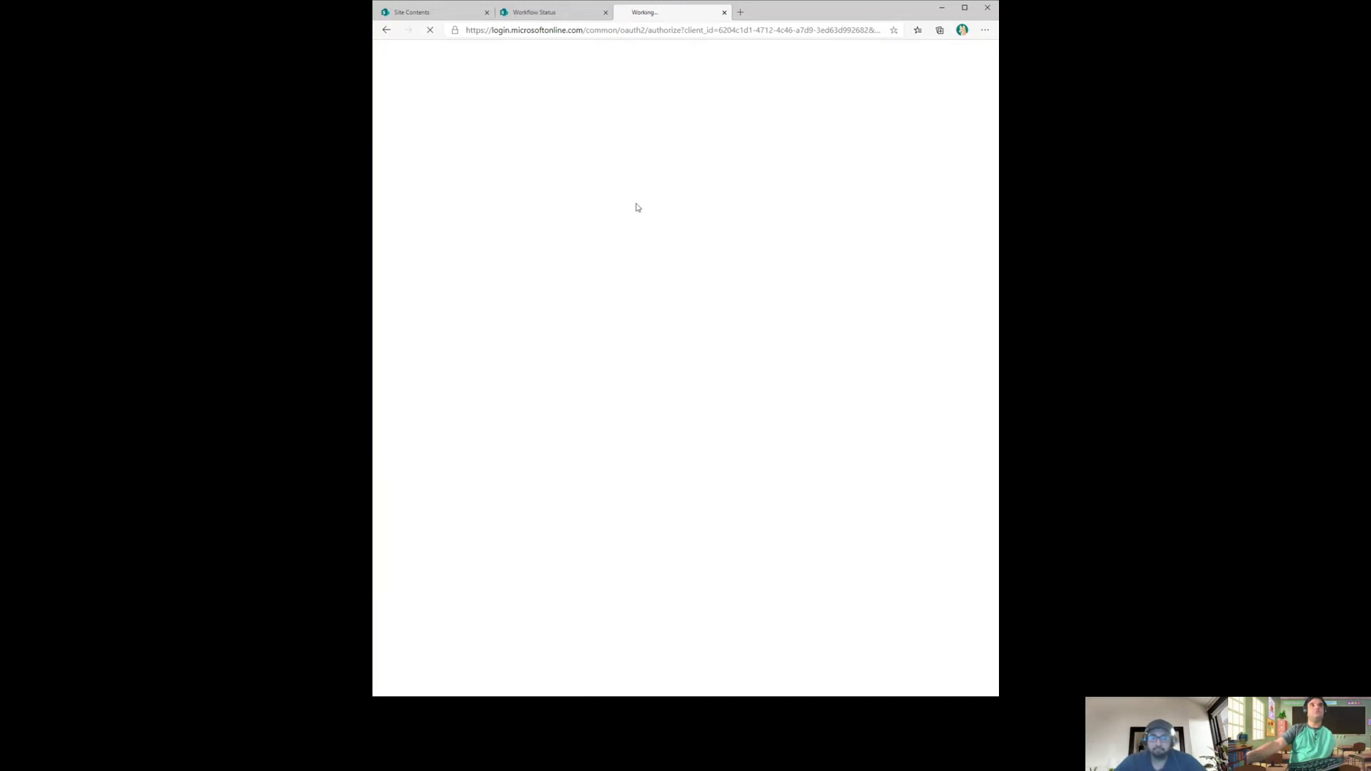
{"action": "left_click", "coordinate": [414, 12]}
Reload the approval's Workflow Status page to check its progress.
{"action": "left_click", "coordinate": [605, 31]}
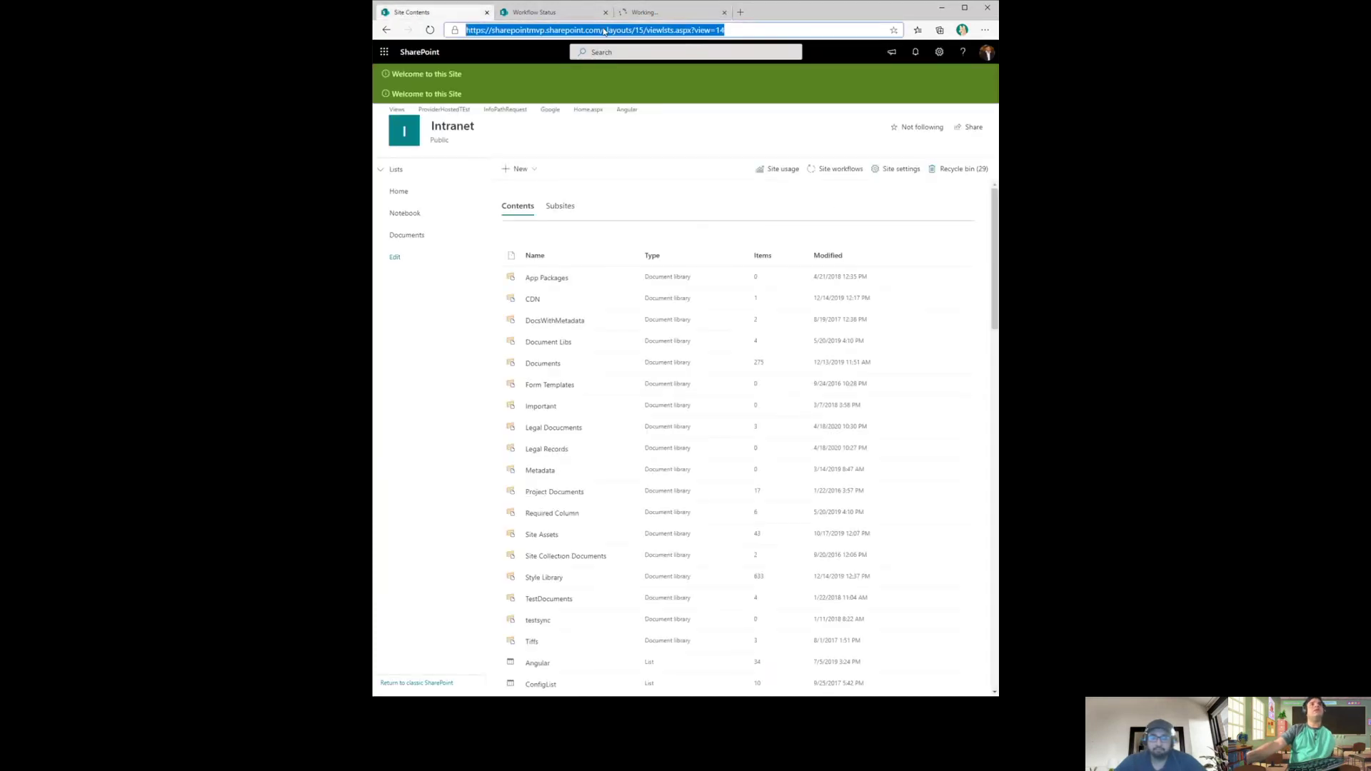
{"action": "left_click", "coordinate": [605, 30]}
{"action": "left_click_drag", "start_coordinate": [604, 30], "coordinate": [466, 30]}
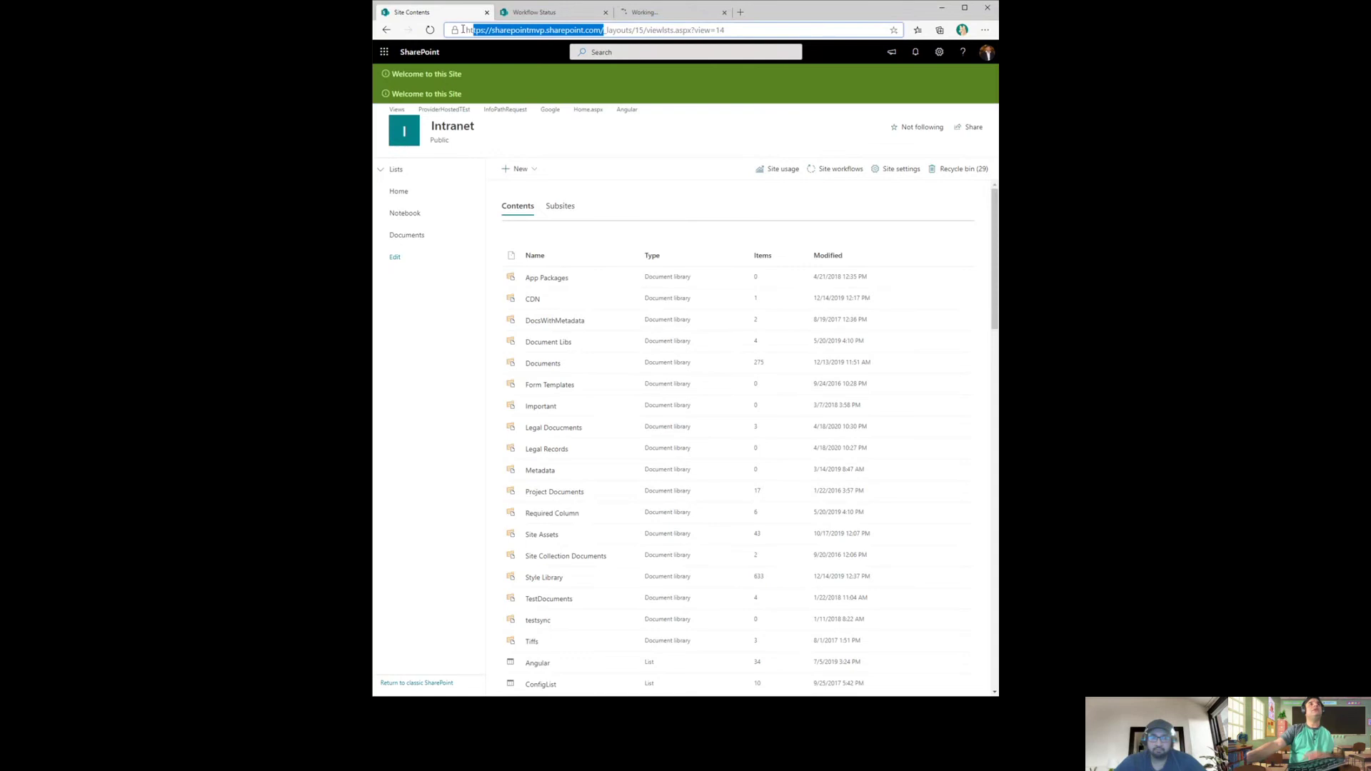
{"action": "left_click", "coordinate": [540, 14]}
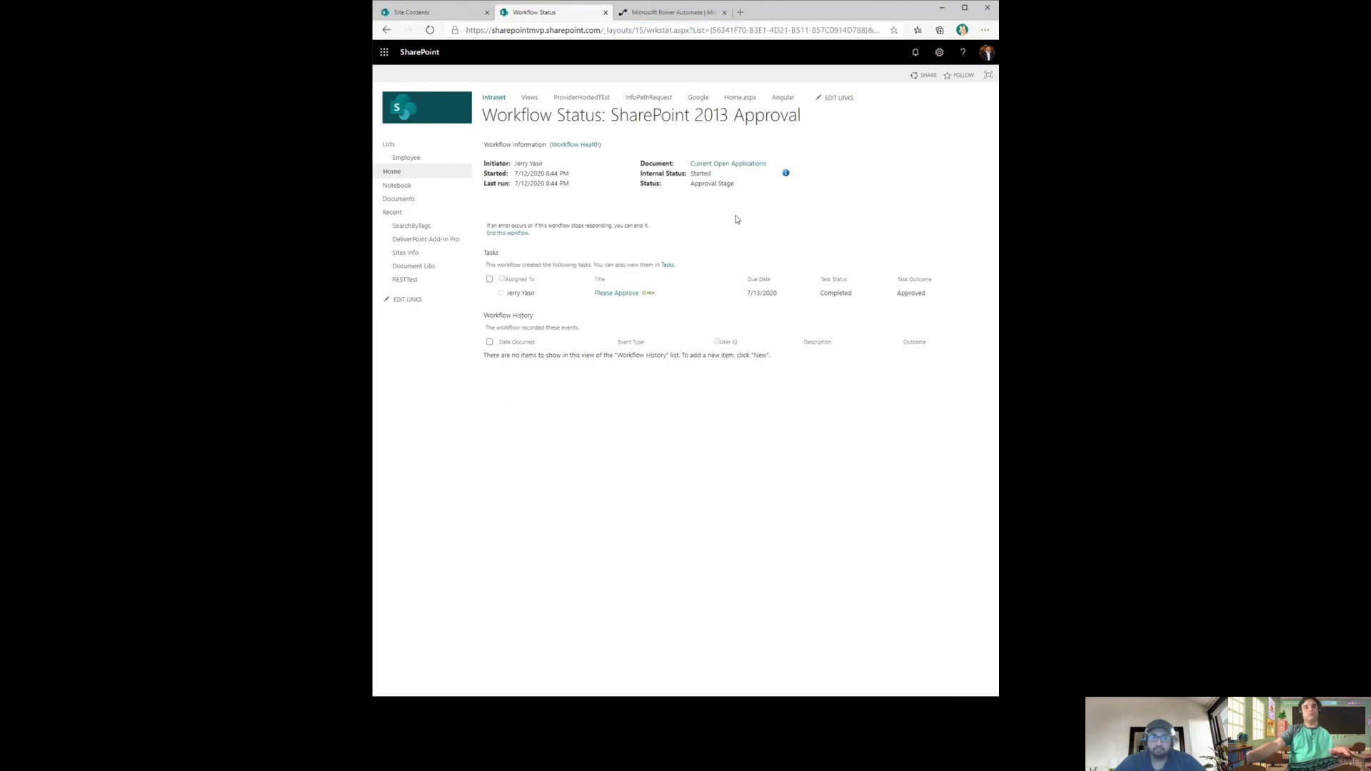
{"action": "key", "text": "F5"}
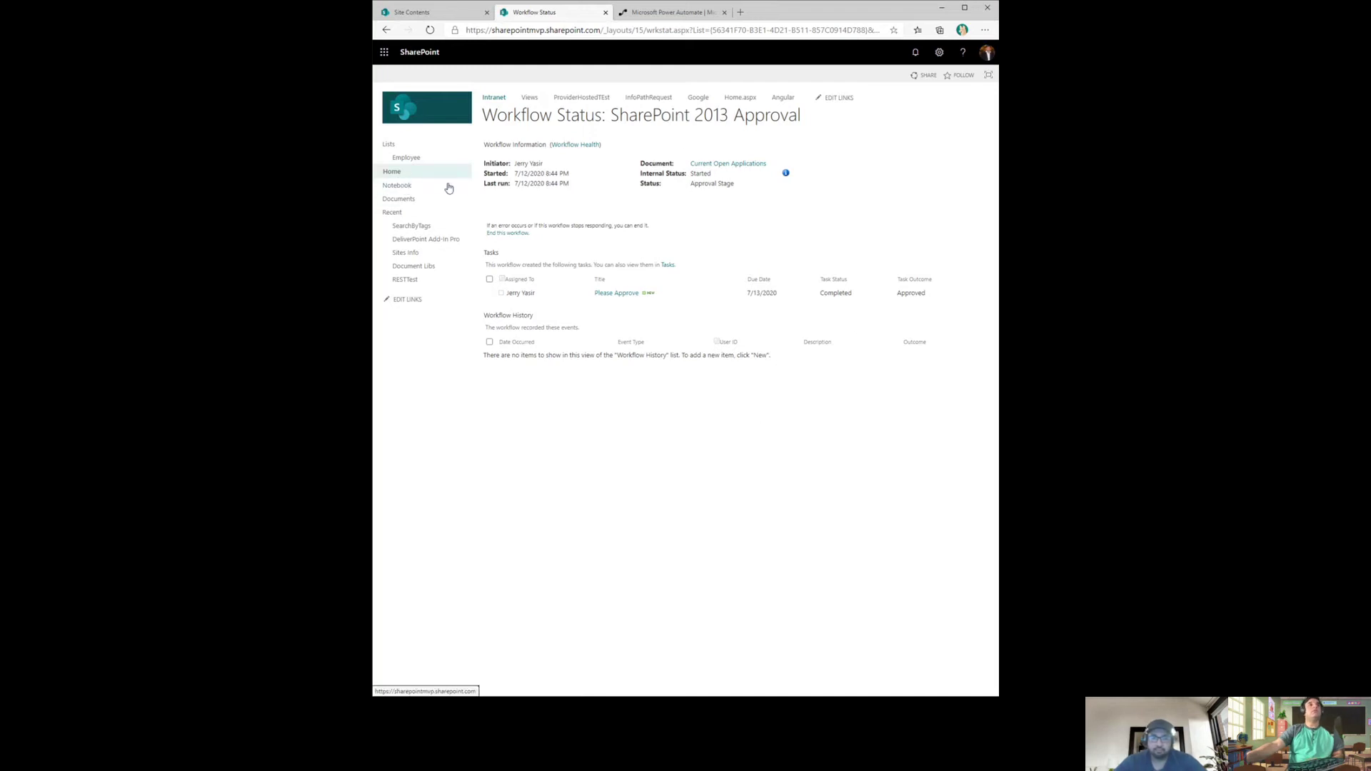
Go back to the DocsWithMetadata library, then bring up the Power Automate home.
{"action": "left_click", "coordinate": [386, 30]}
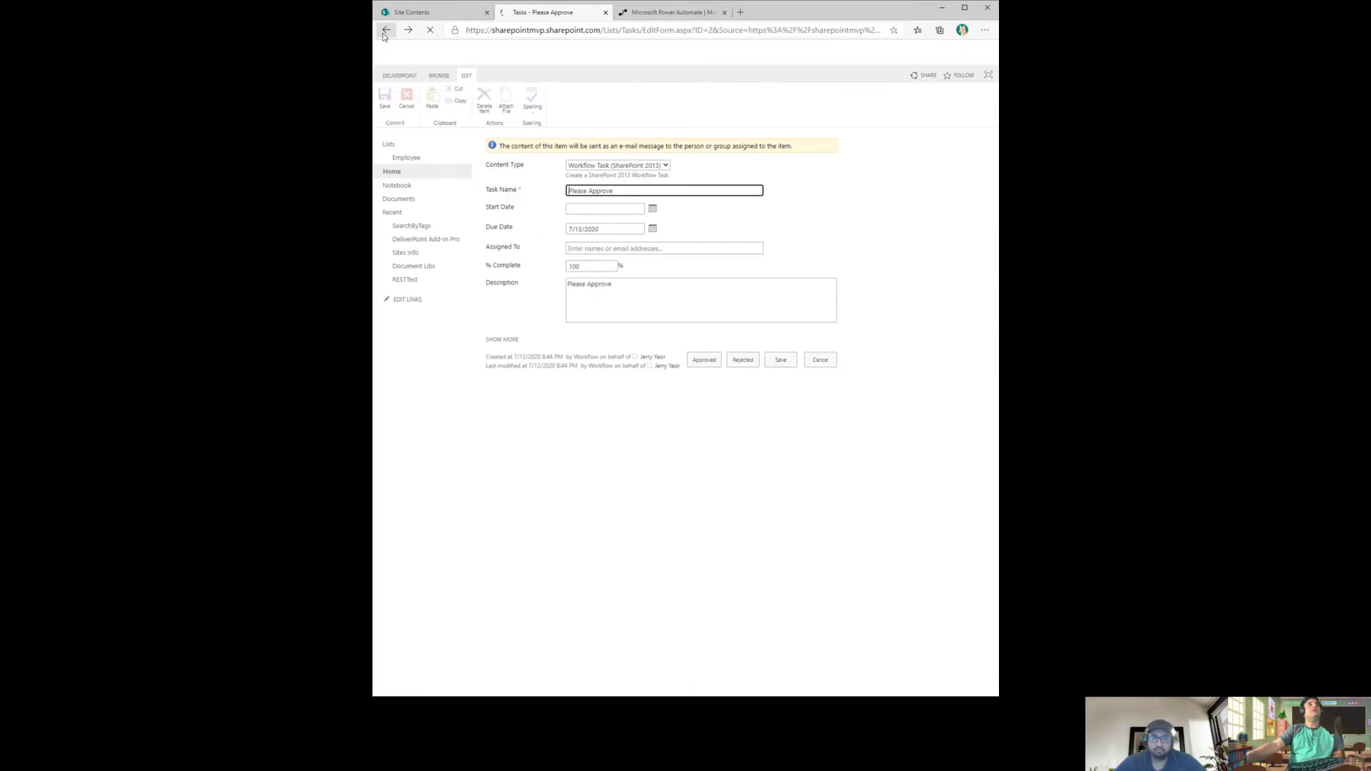
{"action": "left_click", "coordinate": [386, 30]}
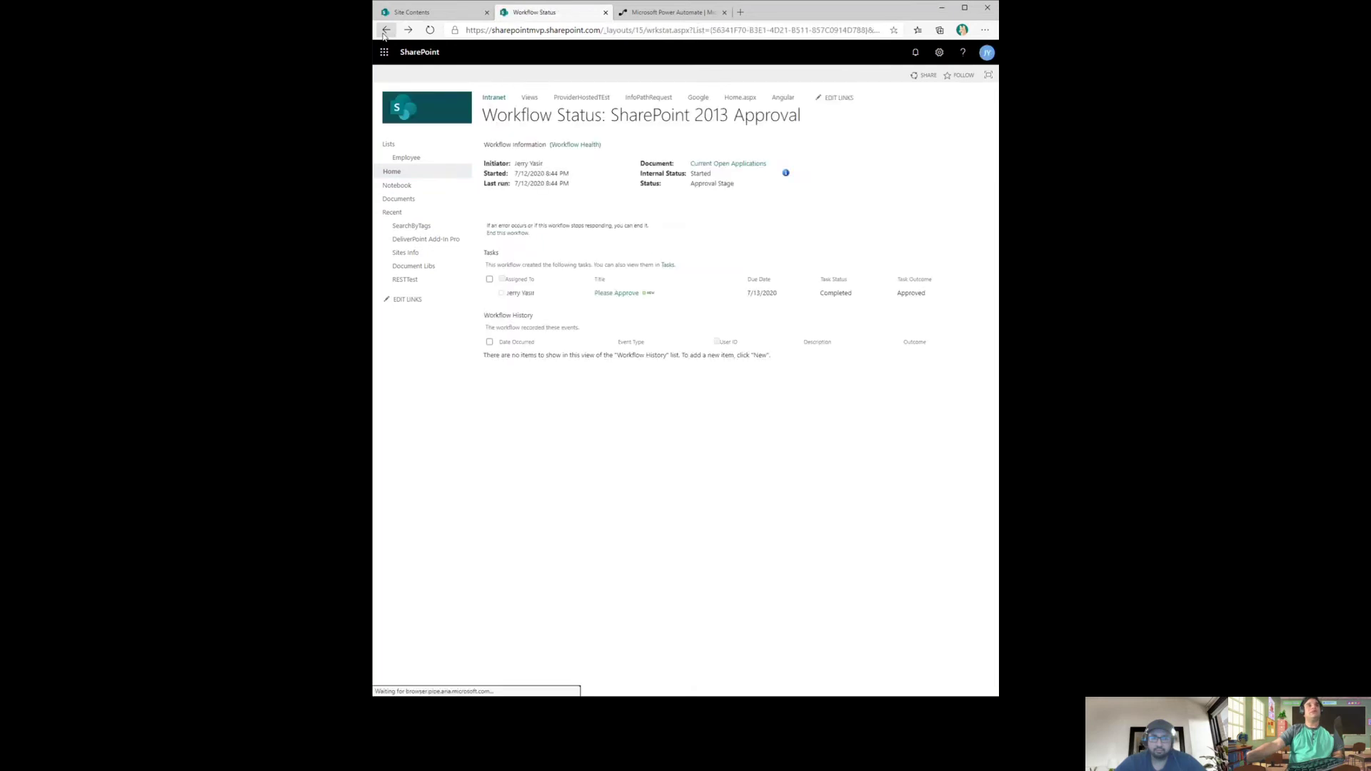
{"action": "left_click", "coordinate": [386, 30]}
{"action": "left_click", "coordinate": [386, 30]}
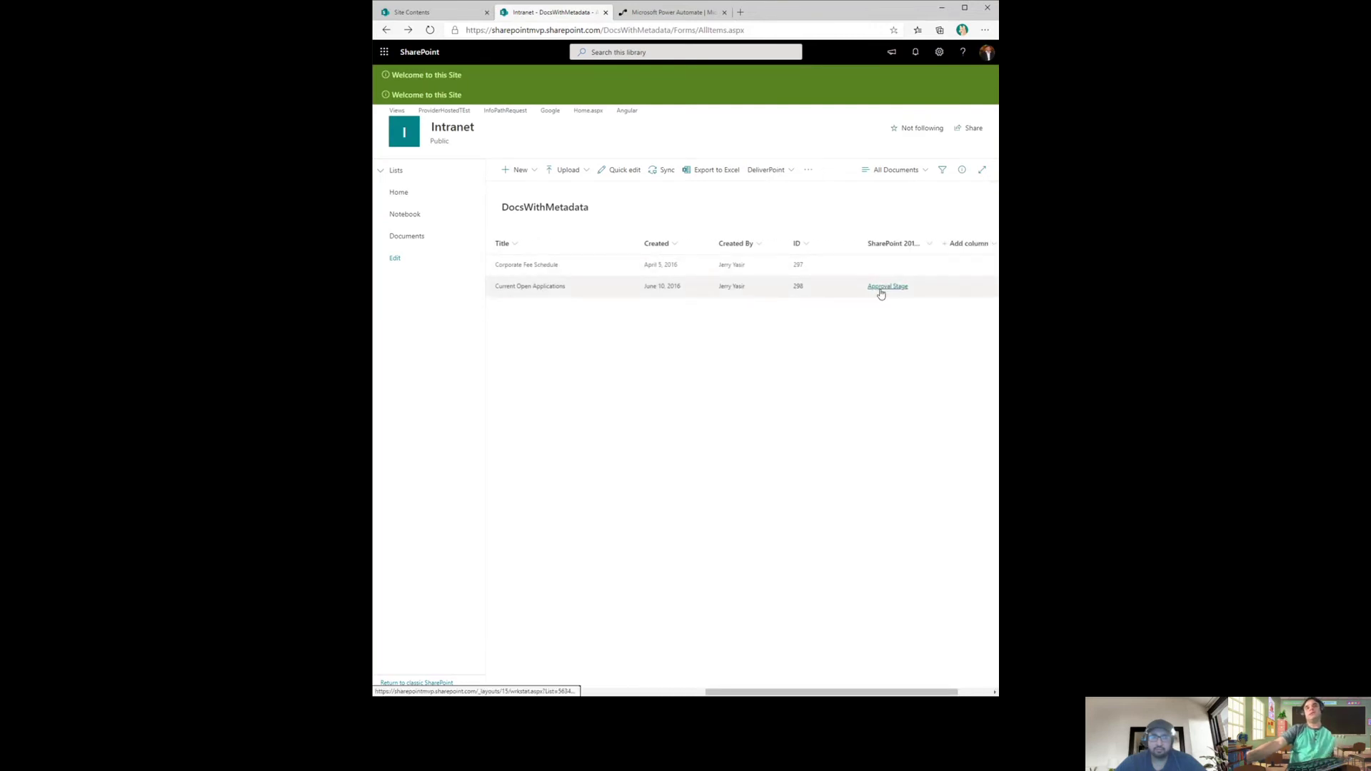
{"action": "left_click", "coordinate": [667, 17]}
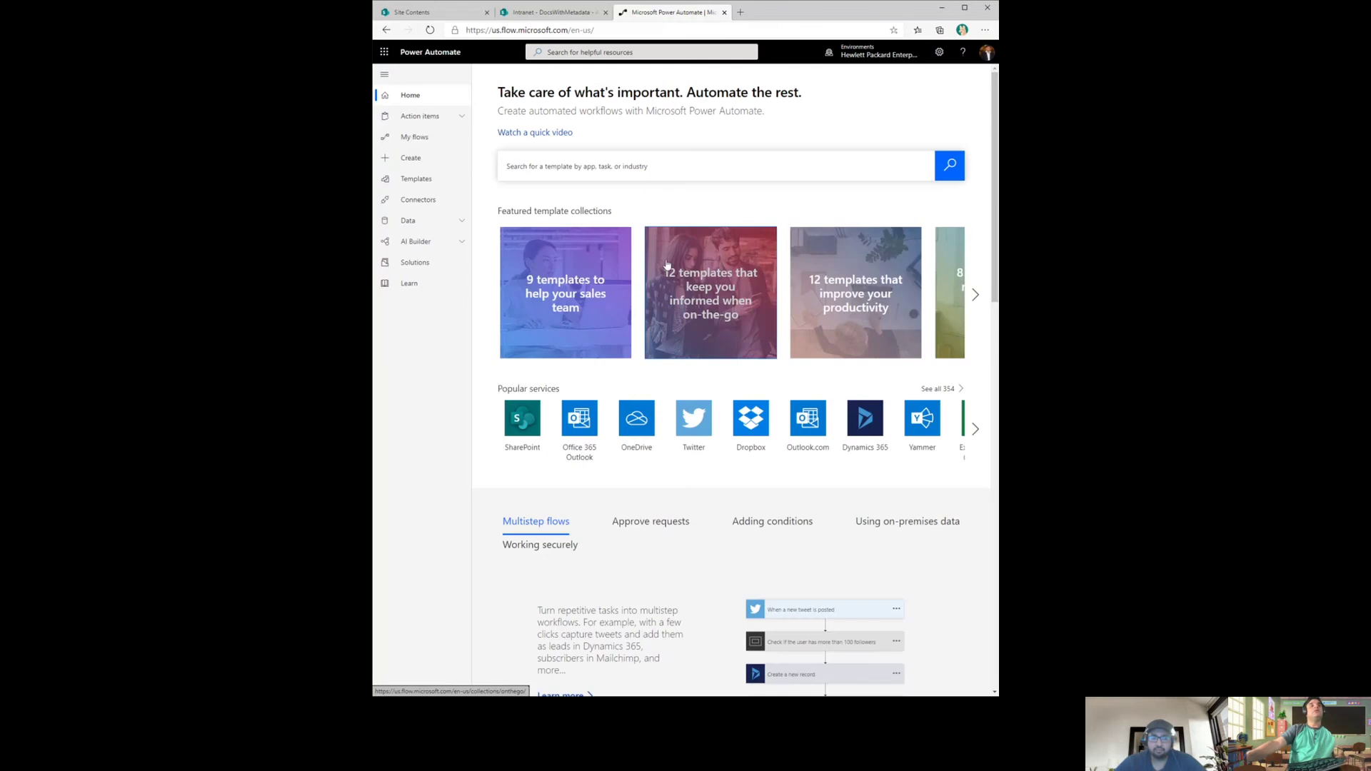
From Create, dismiss the reauthentication prompt and choose the Instant flow option.
{"action": "left_click", "coordinate": [420, 158]}
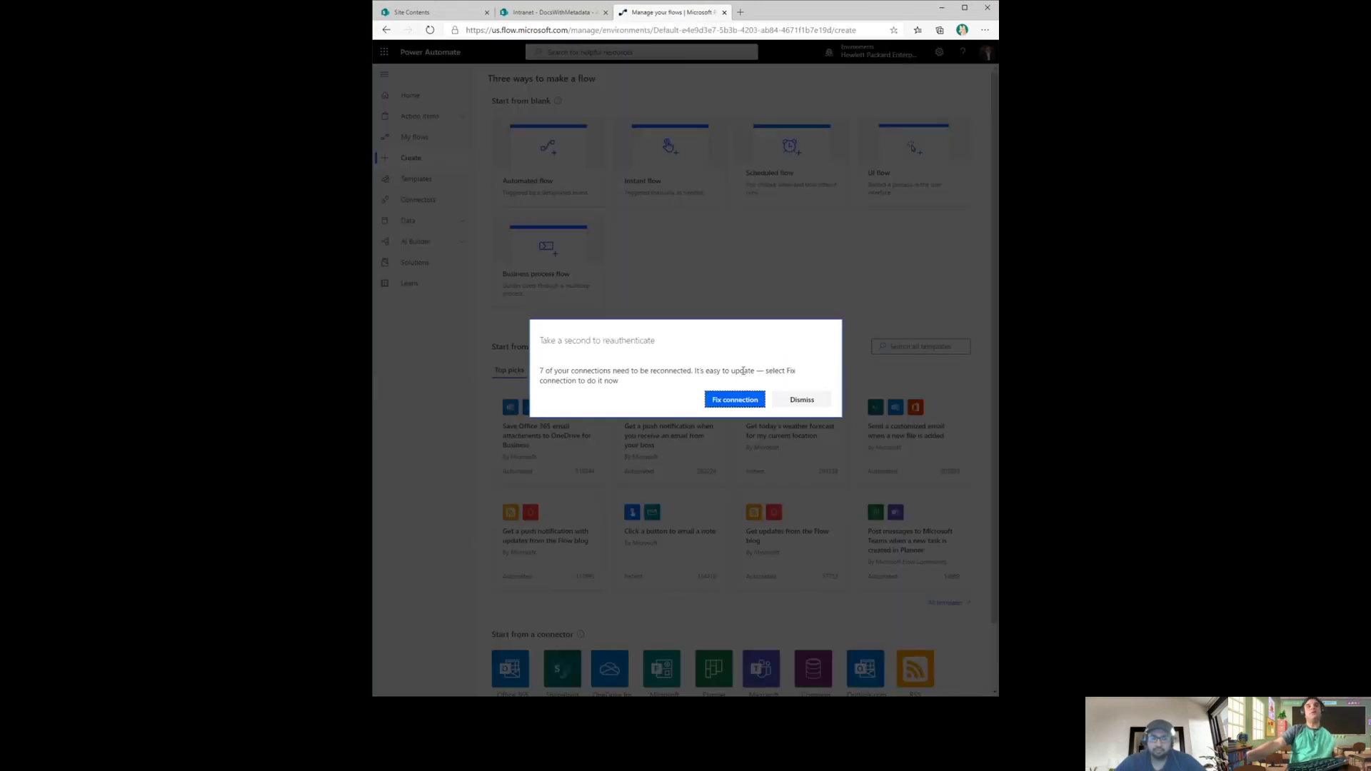
{"action": "left_click", "coordinate": [803, 400]}
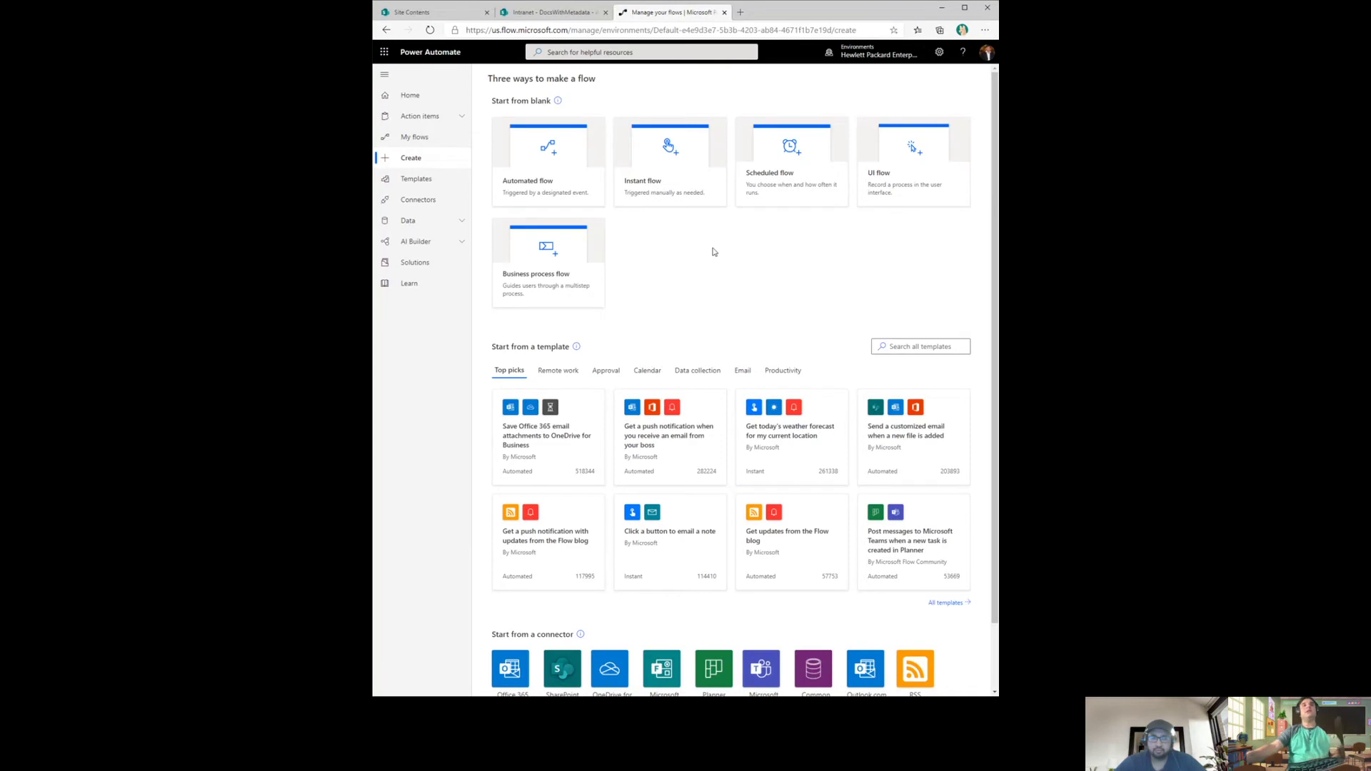
{"action": "left_click", "coordinate": [682, 162]}
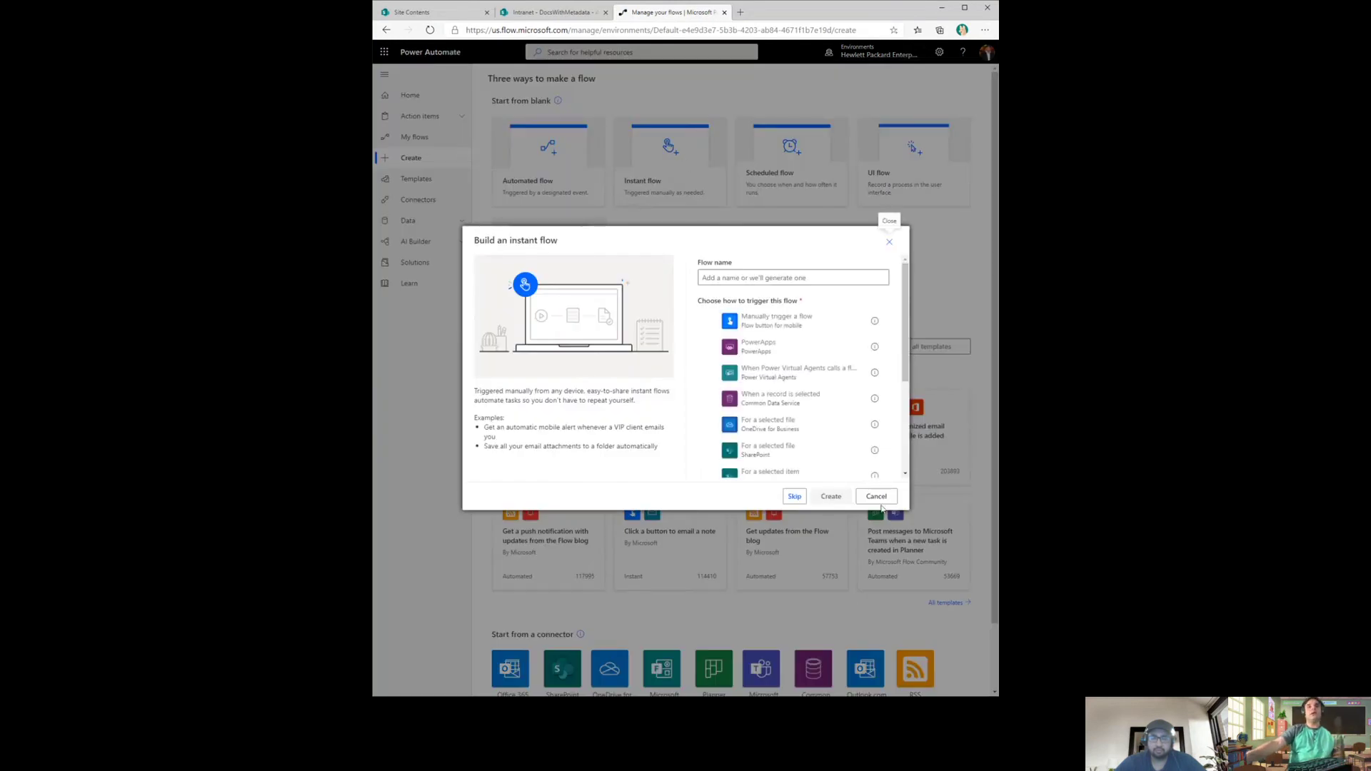
Pick the SharePoint 'For a selected file' trigger and create the instant flow.
{"action": "left_click", "coordinate": [790, 426]}
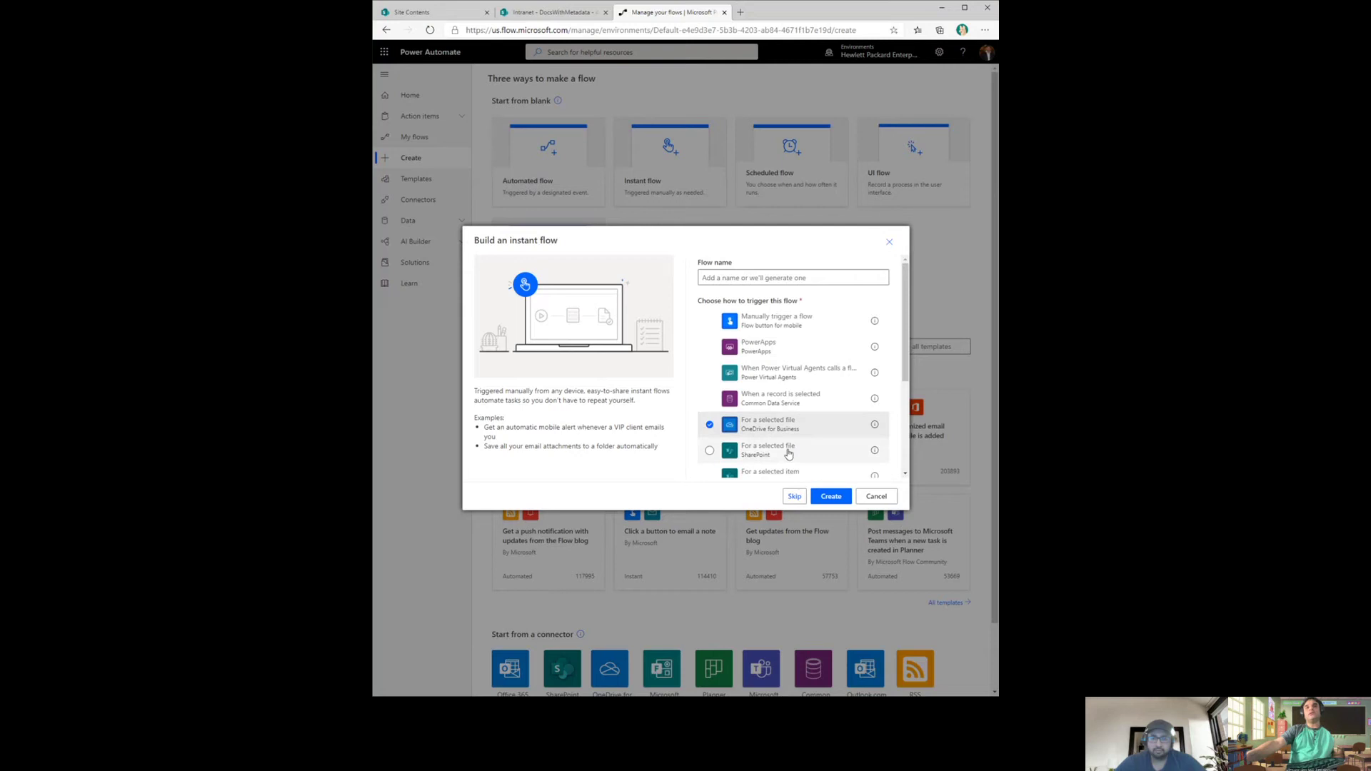
{"action": "left_click", "coordinate": [788, 472]}
{"action": "scroll", "coordinate": [796, 429], "scroll_direction": "down", "scroll_amount": 1}
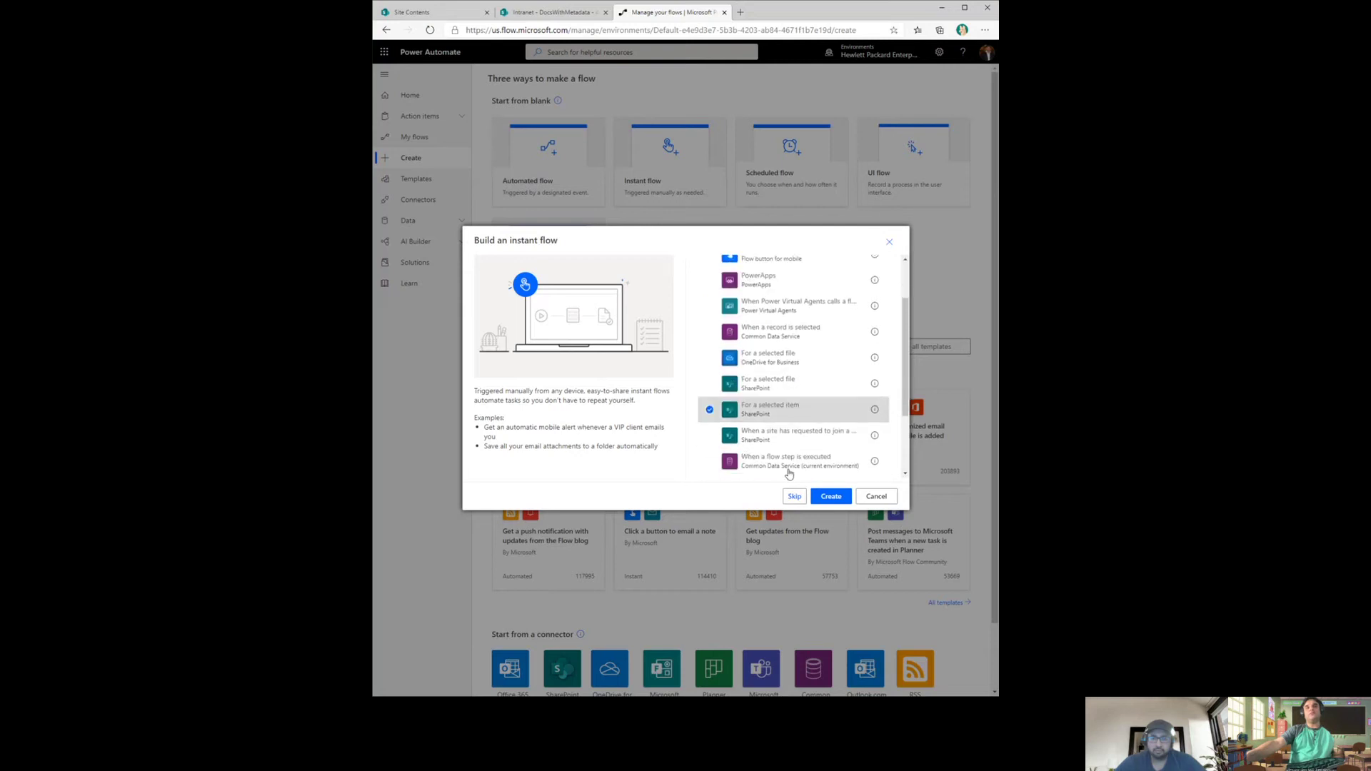
{"action": "left_click", "coordinate": [827, 387]}
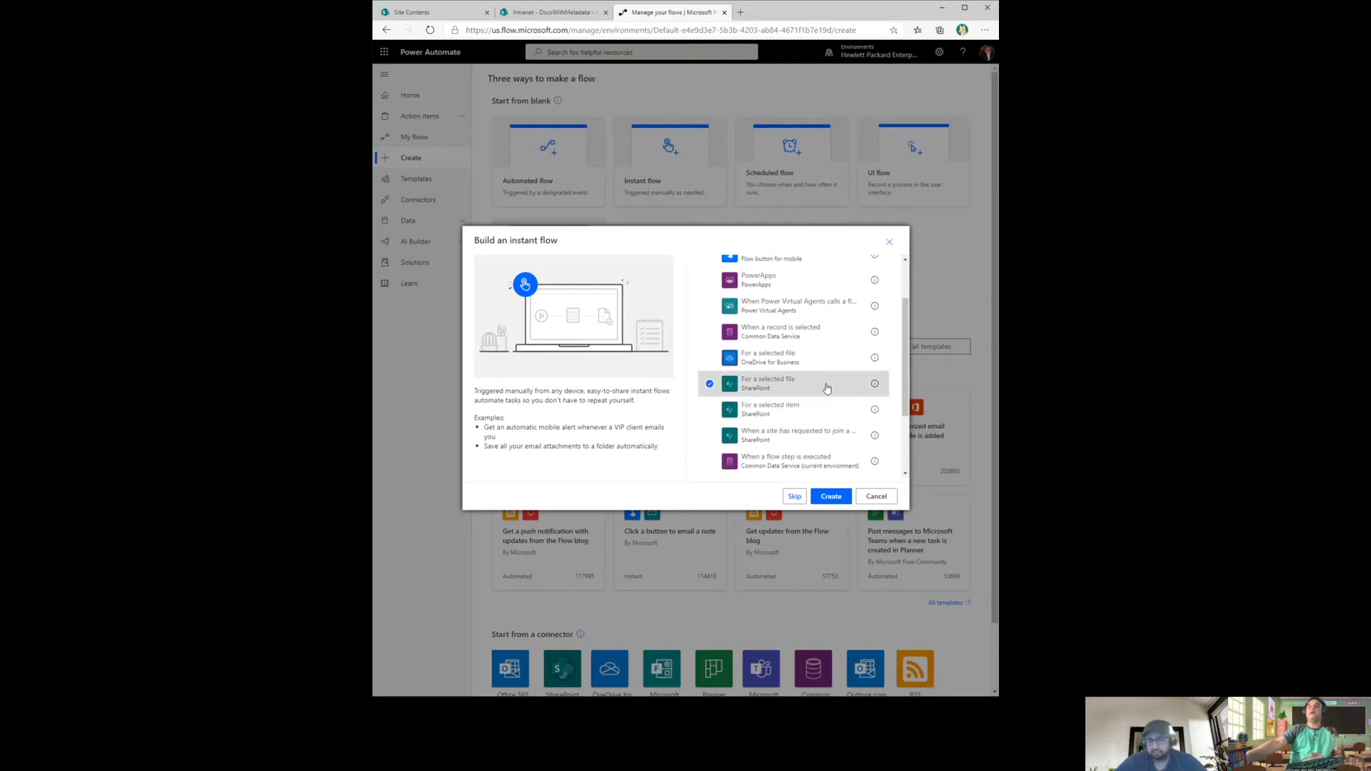
{"action": "left_click", "coordinate": [550, 12]}
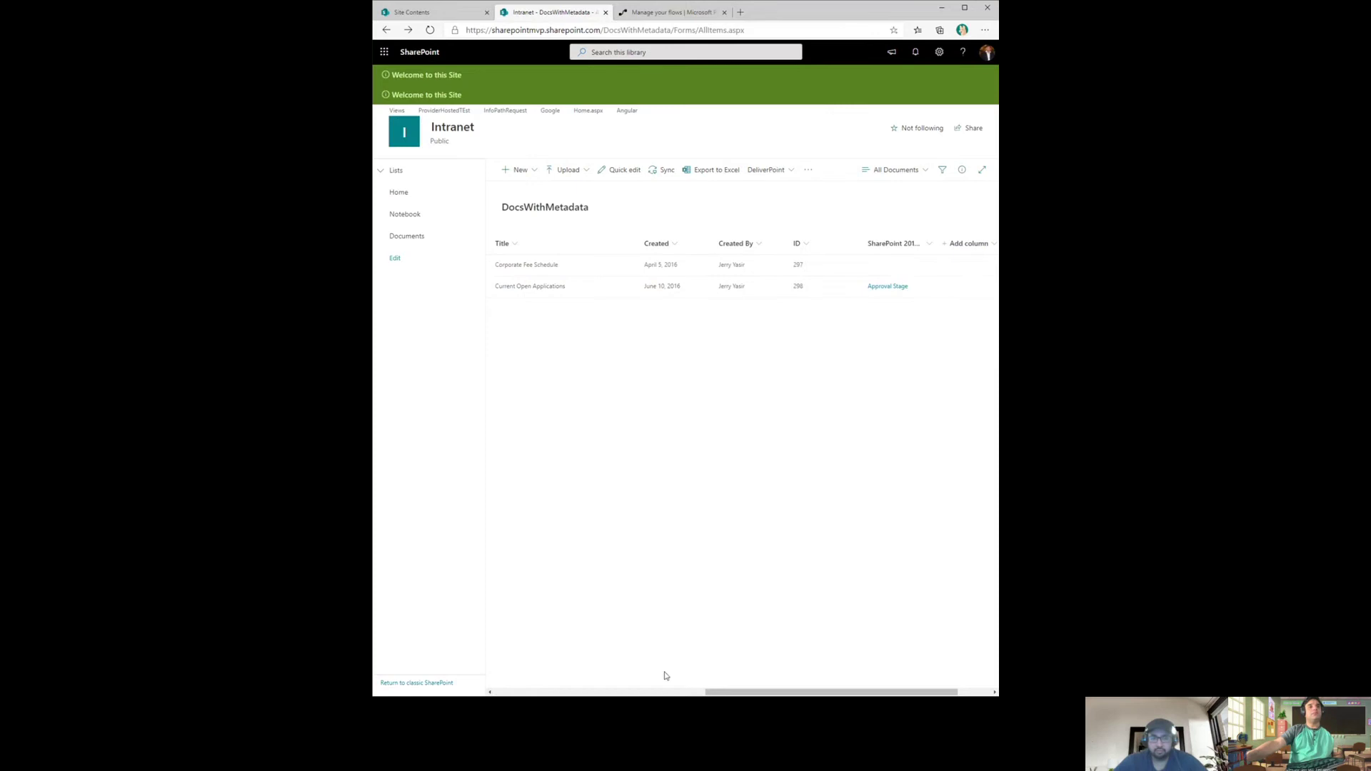
{"action": "left_click_drag", "start_coordinate": [724, 692], "coordinate": [512, 673]}
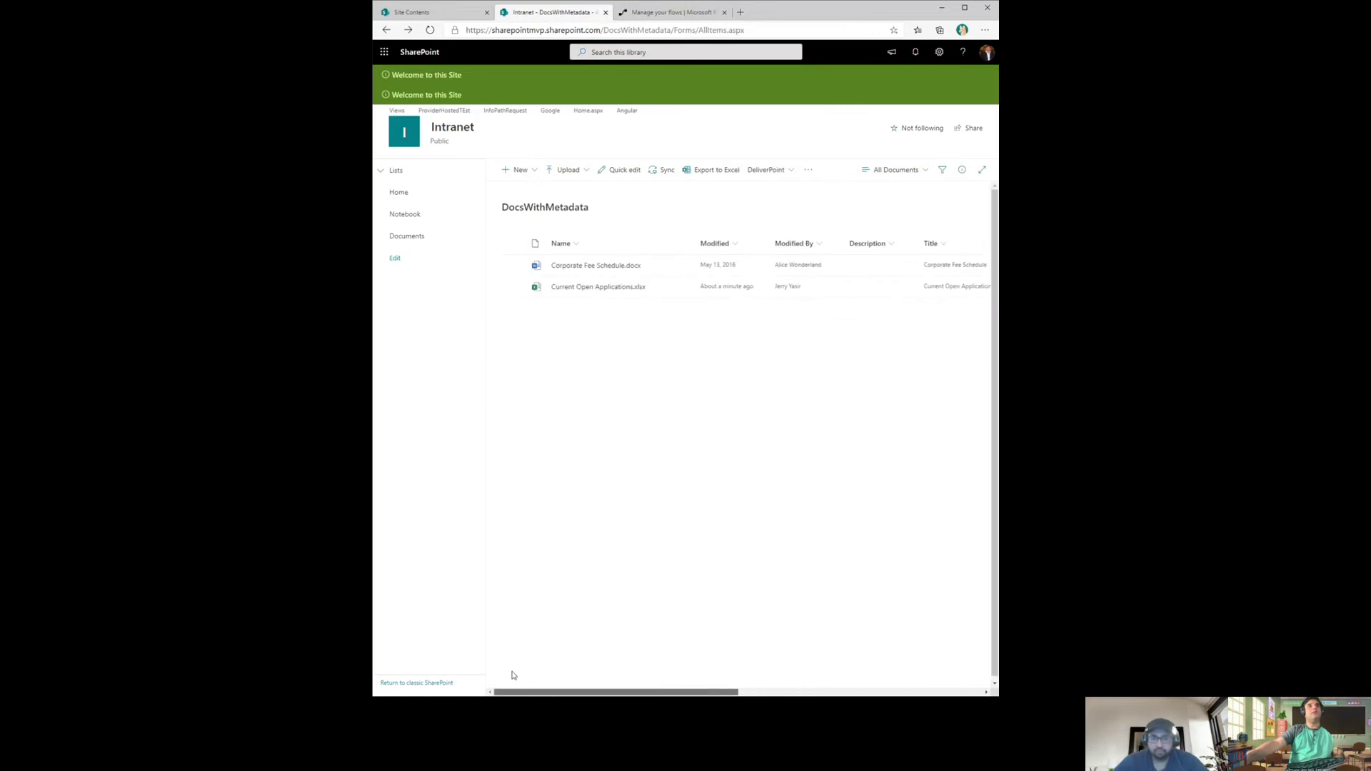
{"action": "left_click", "coordinate": [675, 15]}
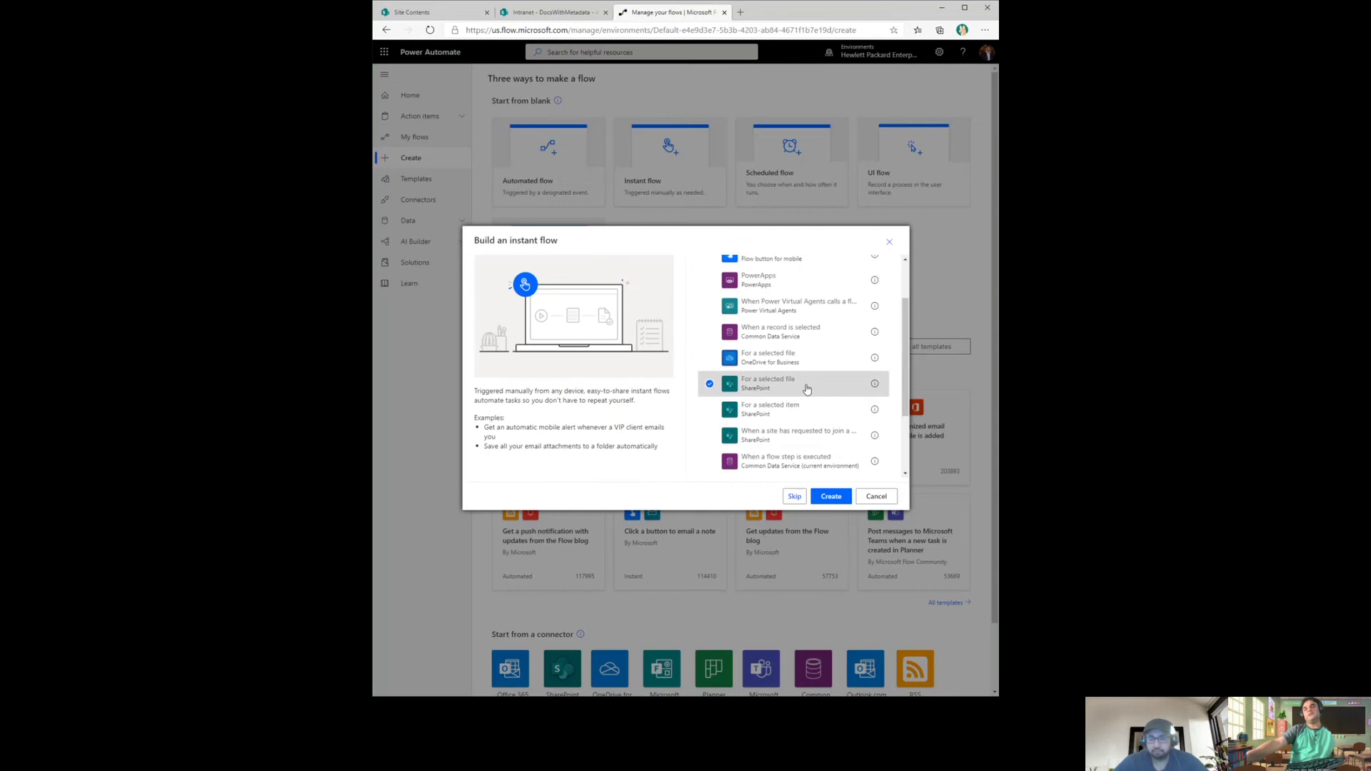
{"action": "left_click", "coordinate": [830, 498]}
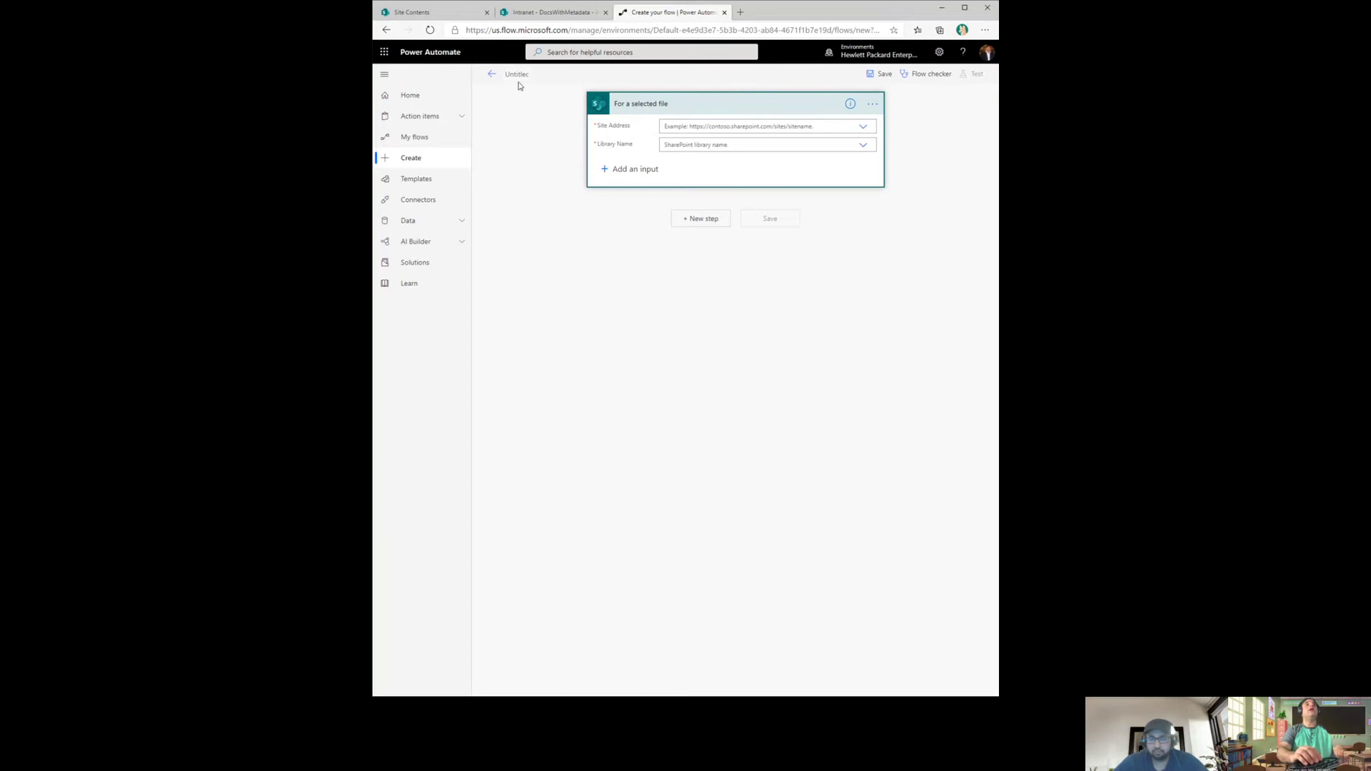
Name the flow Basic Approval and set the trigger to Intranet site, DocsWithMetadata library.
{"action": "type", "text": "Basic Approval"}
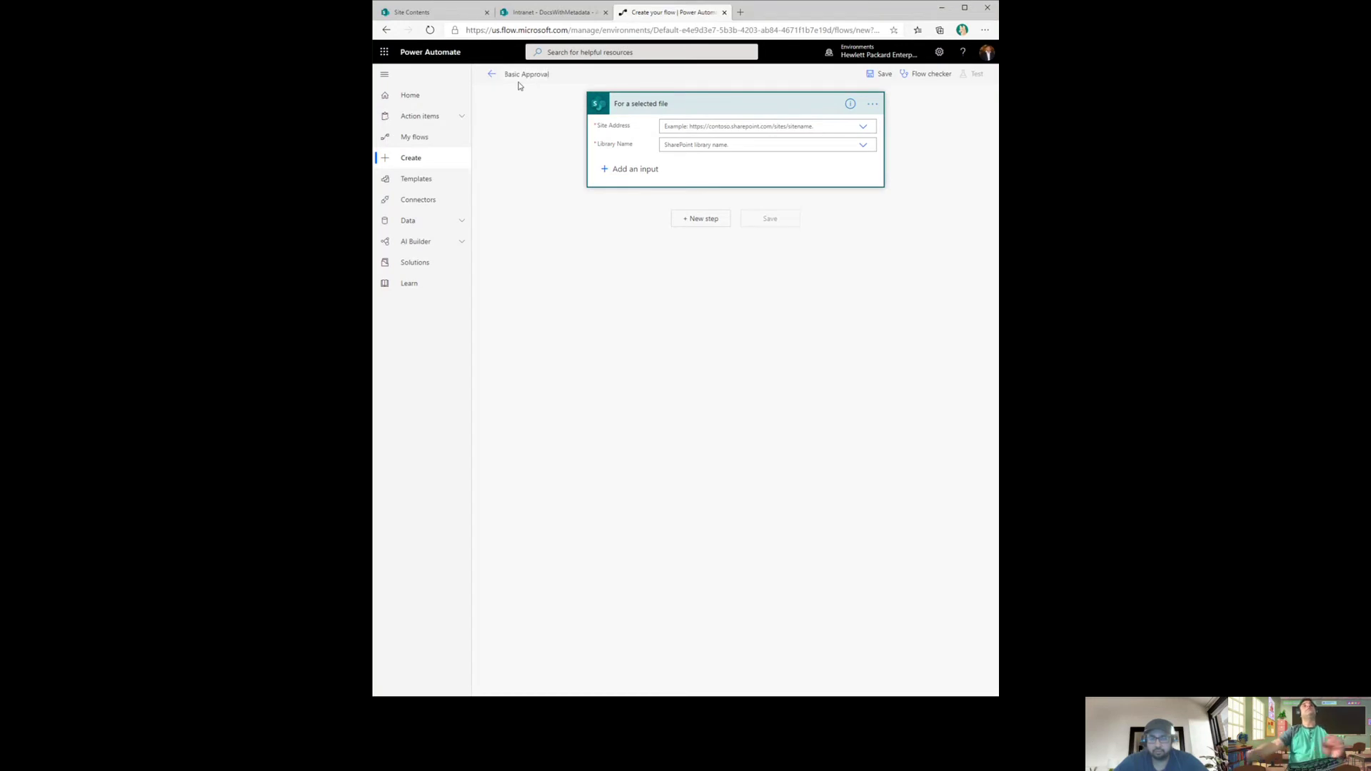
{"action": "left_click", "coordinate": [726, 367]}
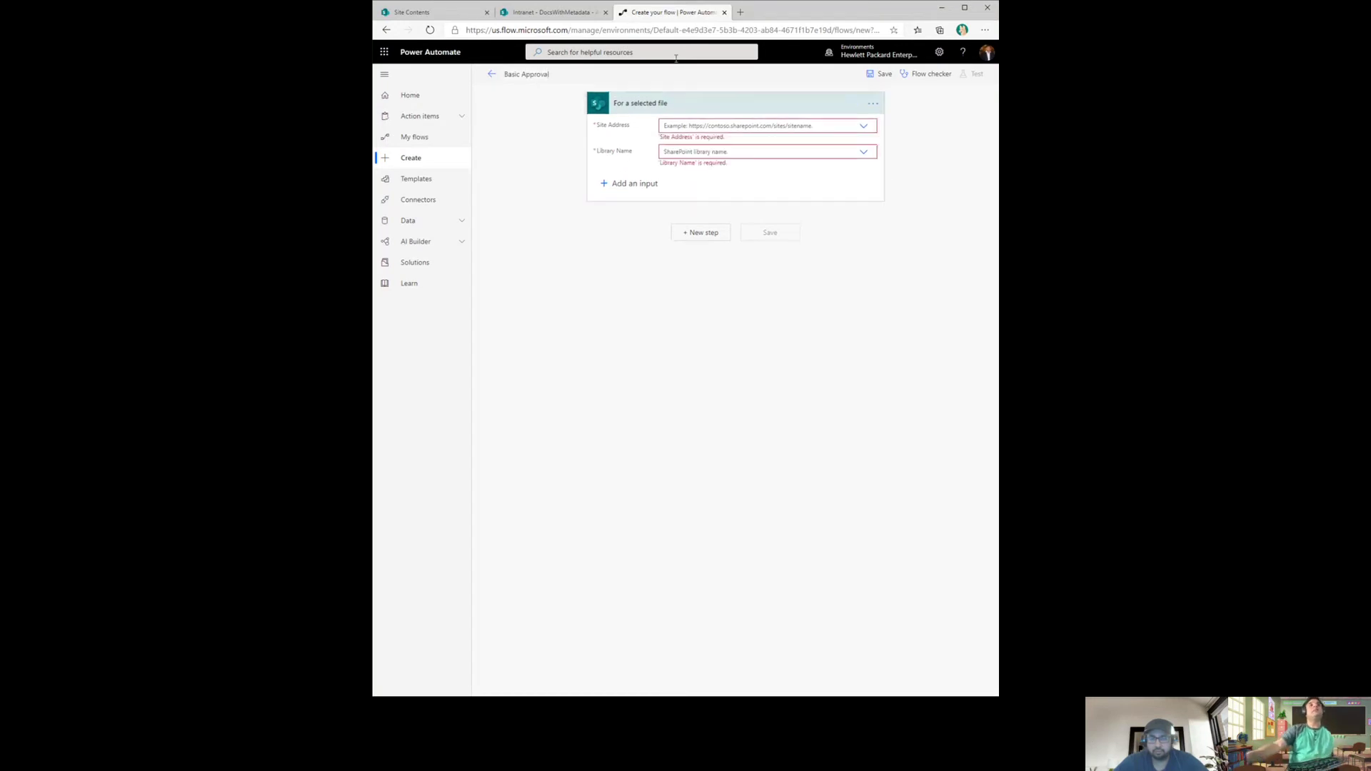
{"action": "left_click", "coordinate": [864, 126]}
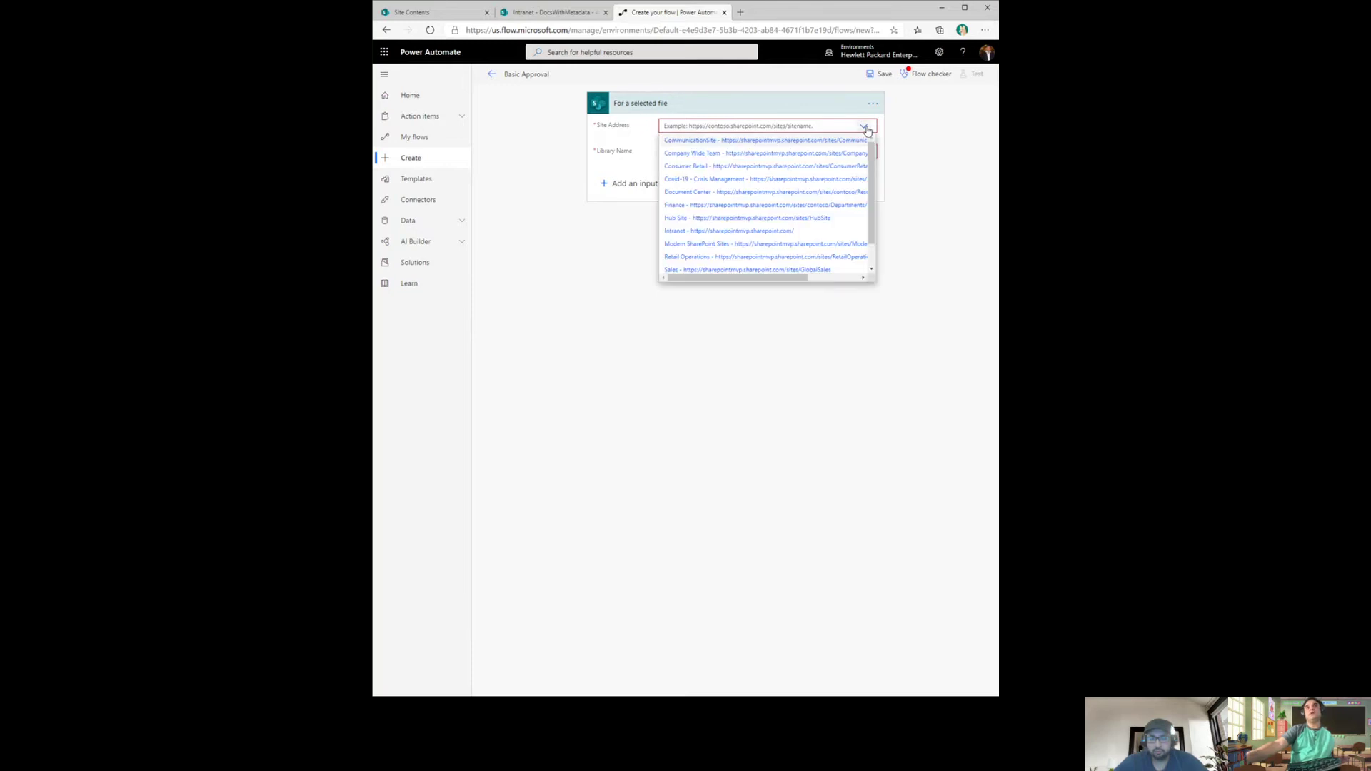
{"action": "left_click", "coordinate": [782, 233]}
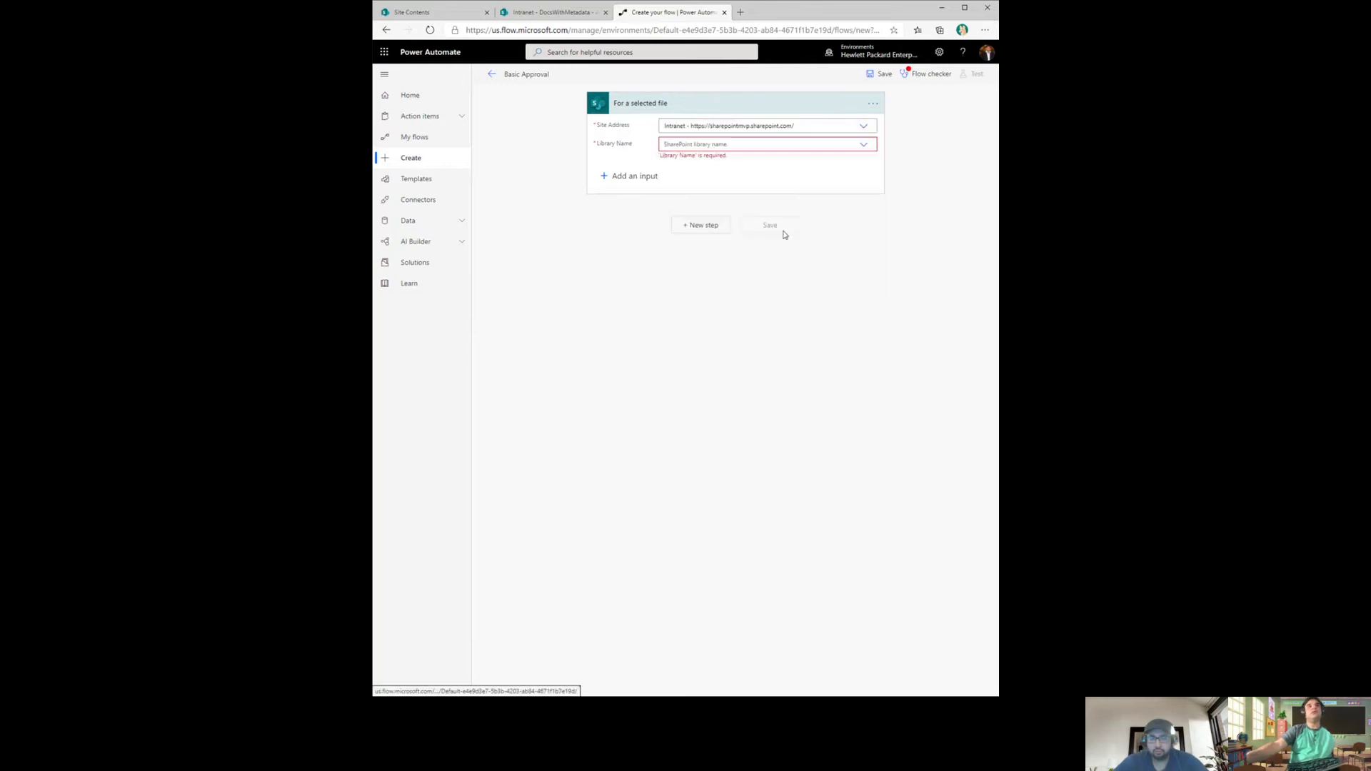
{"action": "left_click", "coordinate": [862, 147]}
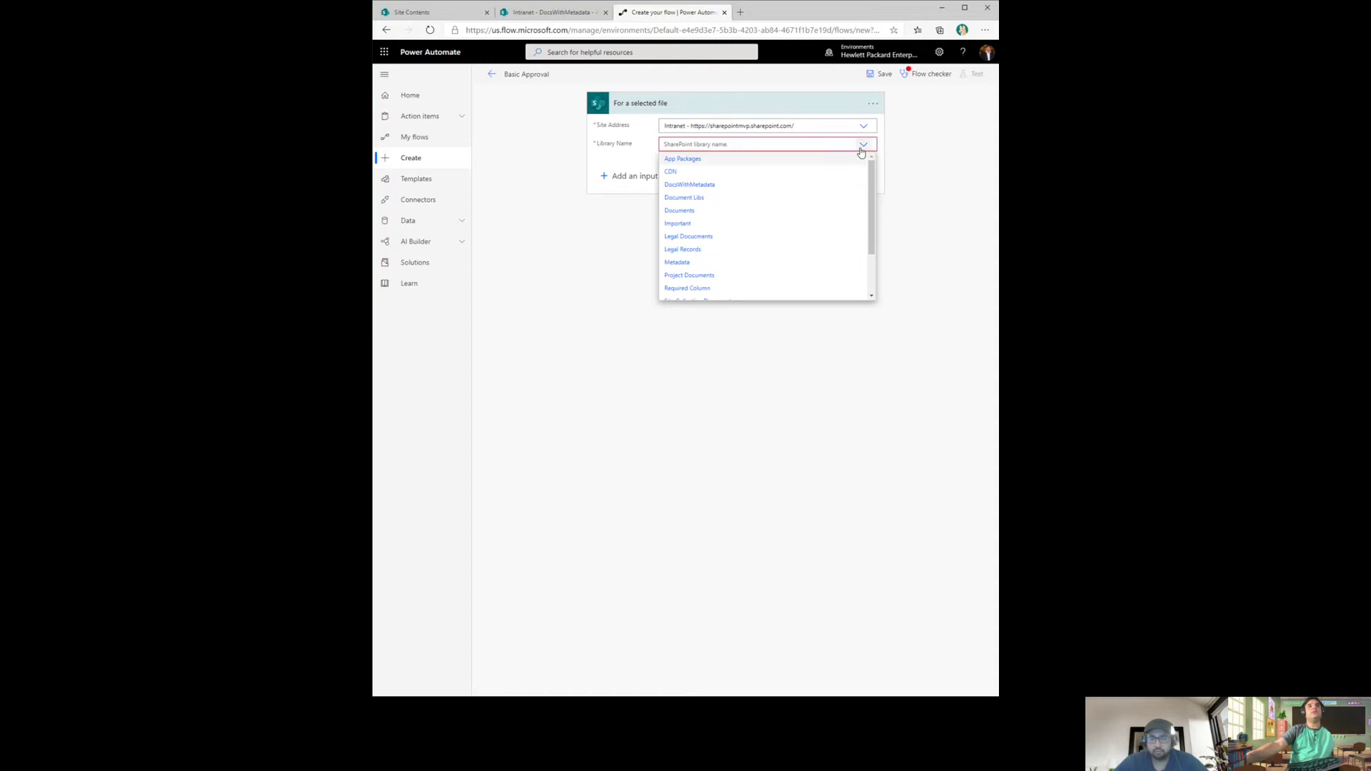
{"action": "left_click", "coordinate": [689, 186]}
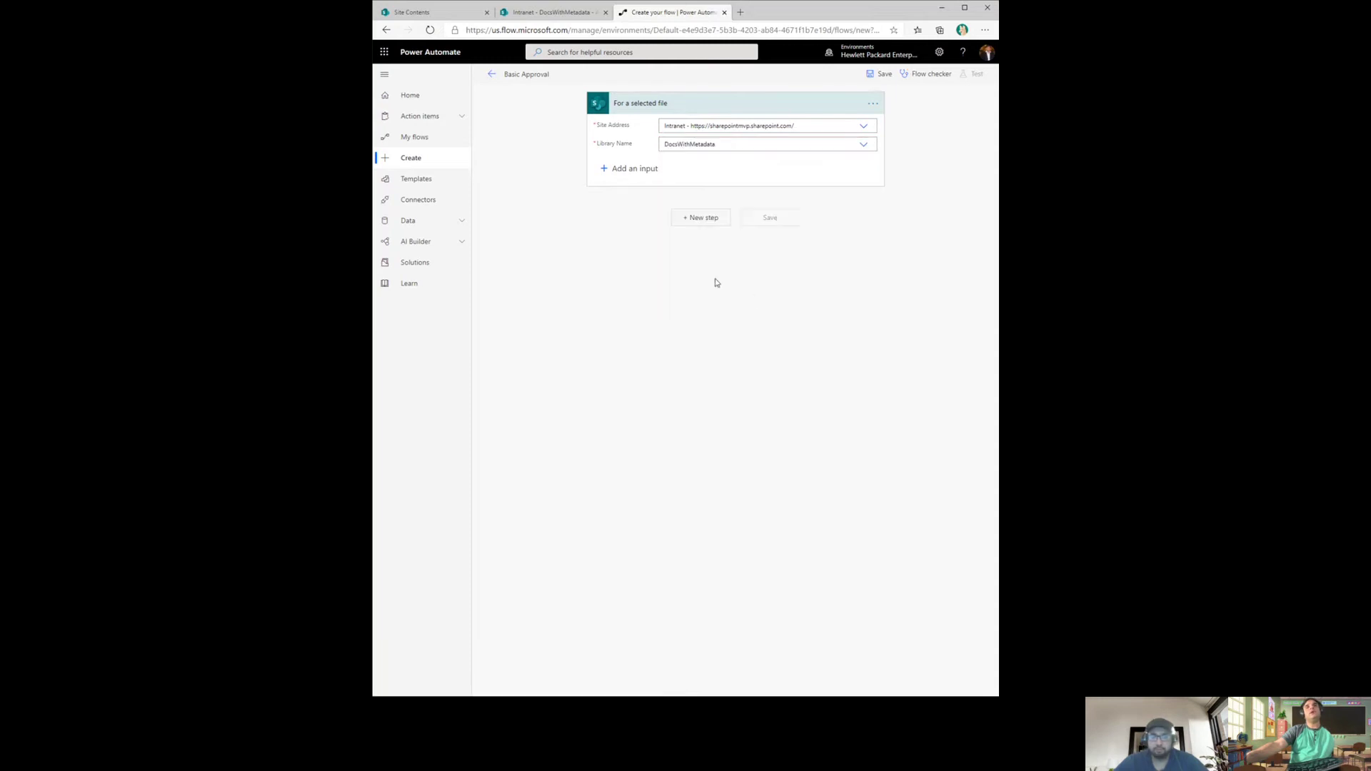
{"action": "left_click", "coordinate": [645, 170]}
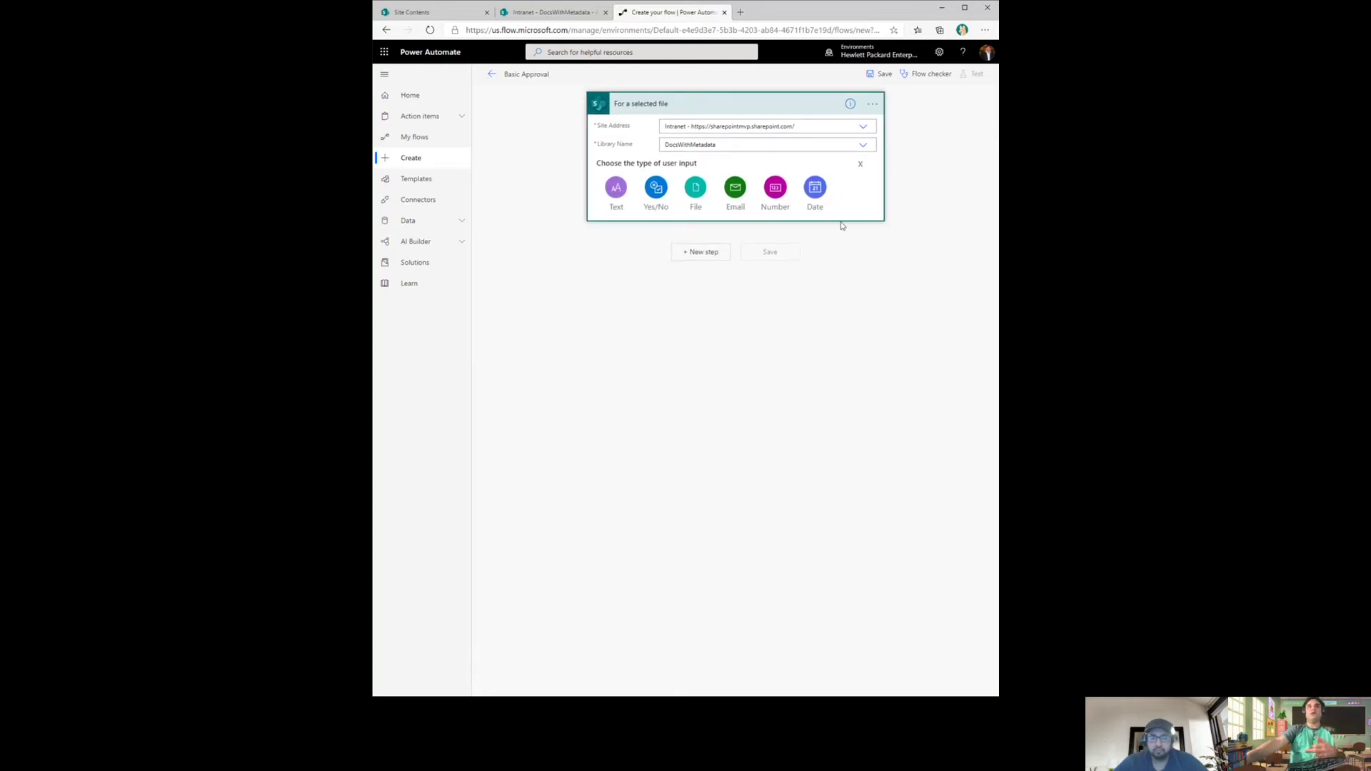
Cancel the user input and add a 'Start and wait for an approval' step.
{"action": "left_click", "coordinate": [863, 165]}
{"action": "left_click", "coordinate": [701, 219]}
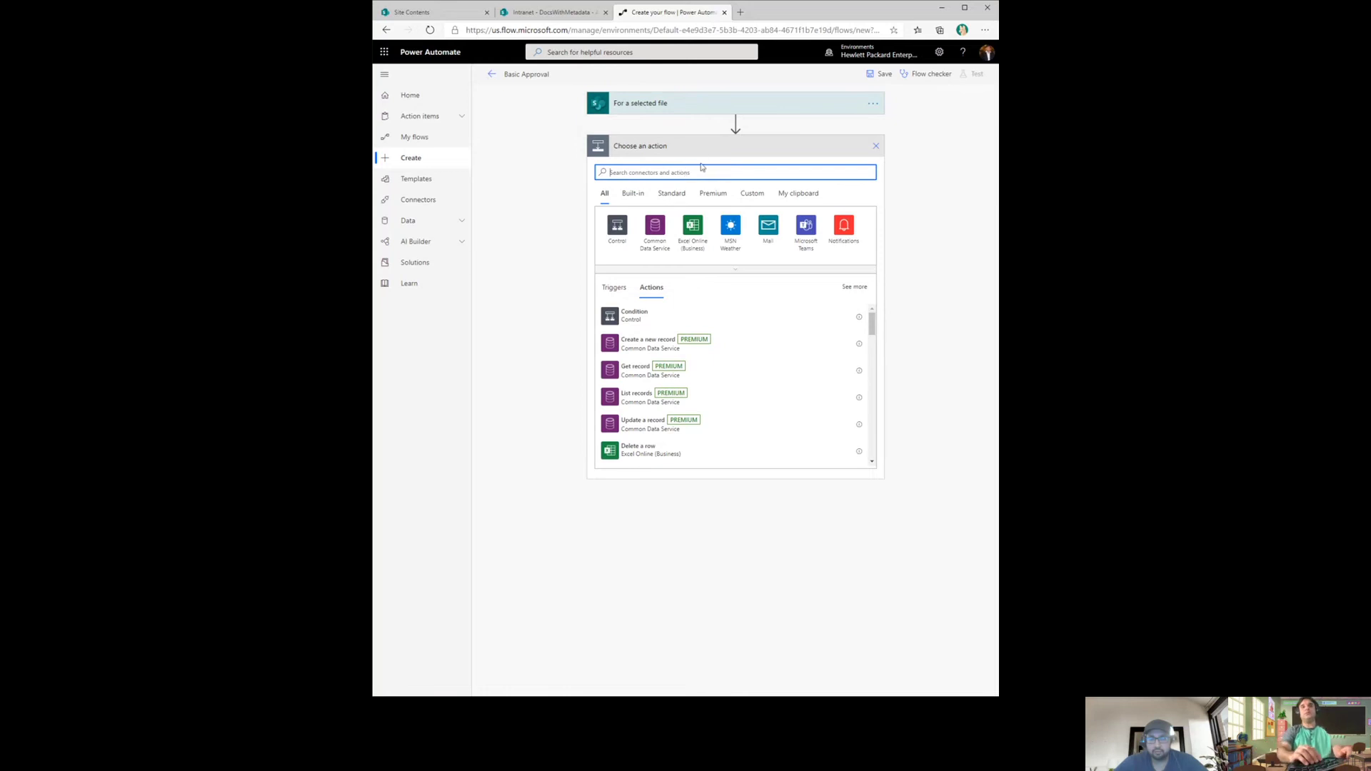
{"action": "type", "text": "Approval"}
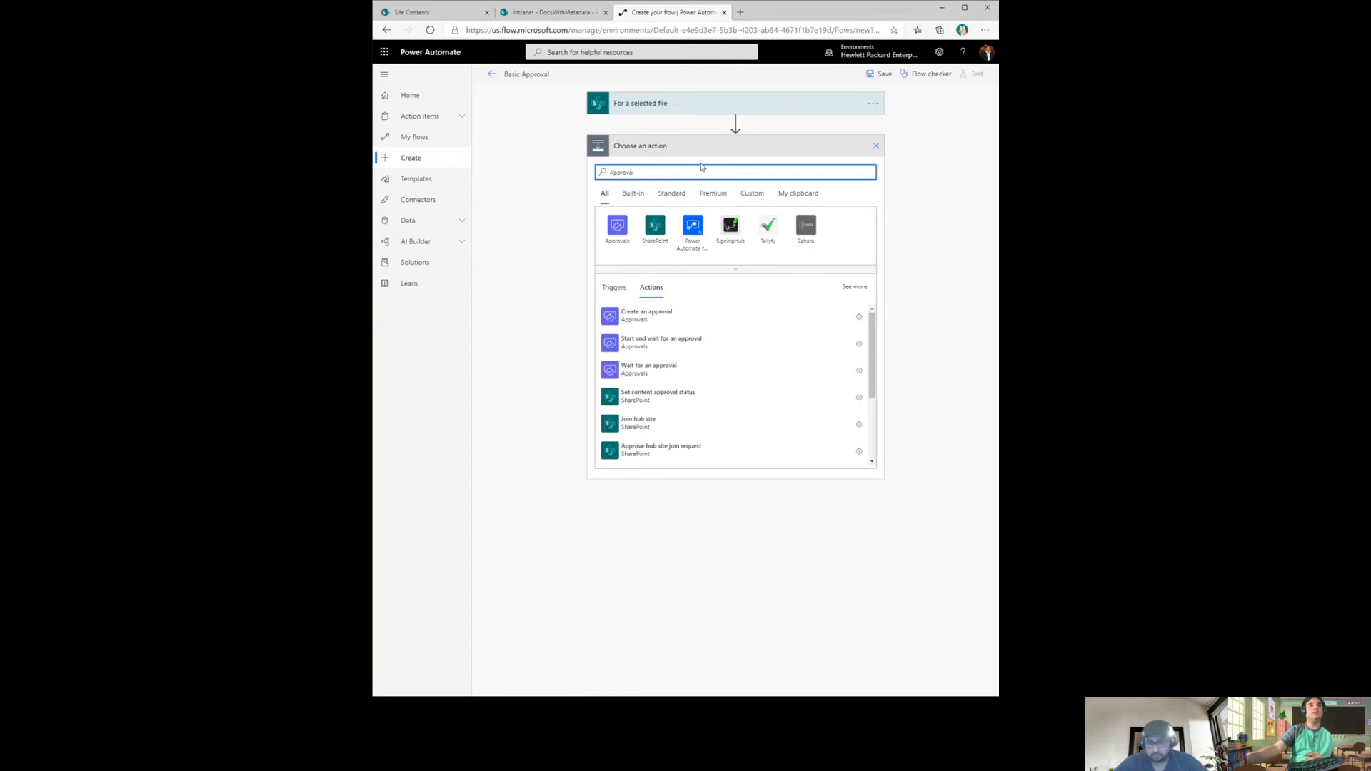
{"action": "left_click", "coordinate": [648, 349]}
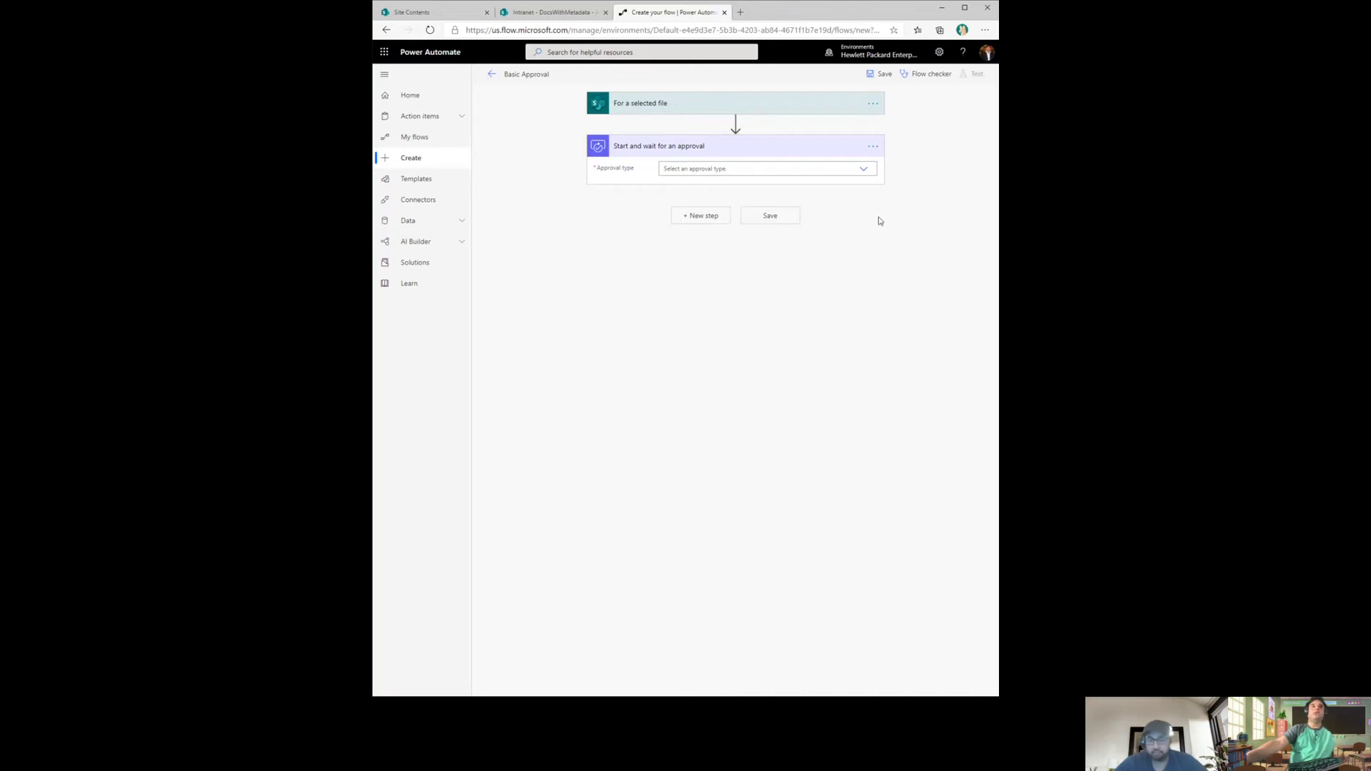
Try approval types First to respond and Everyone must approve, viewing the advanced options.
{"action": "left_click", "coordinate": [865, 170]}
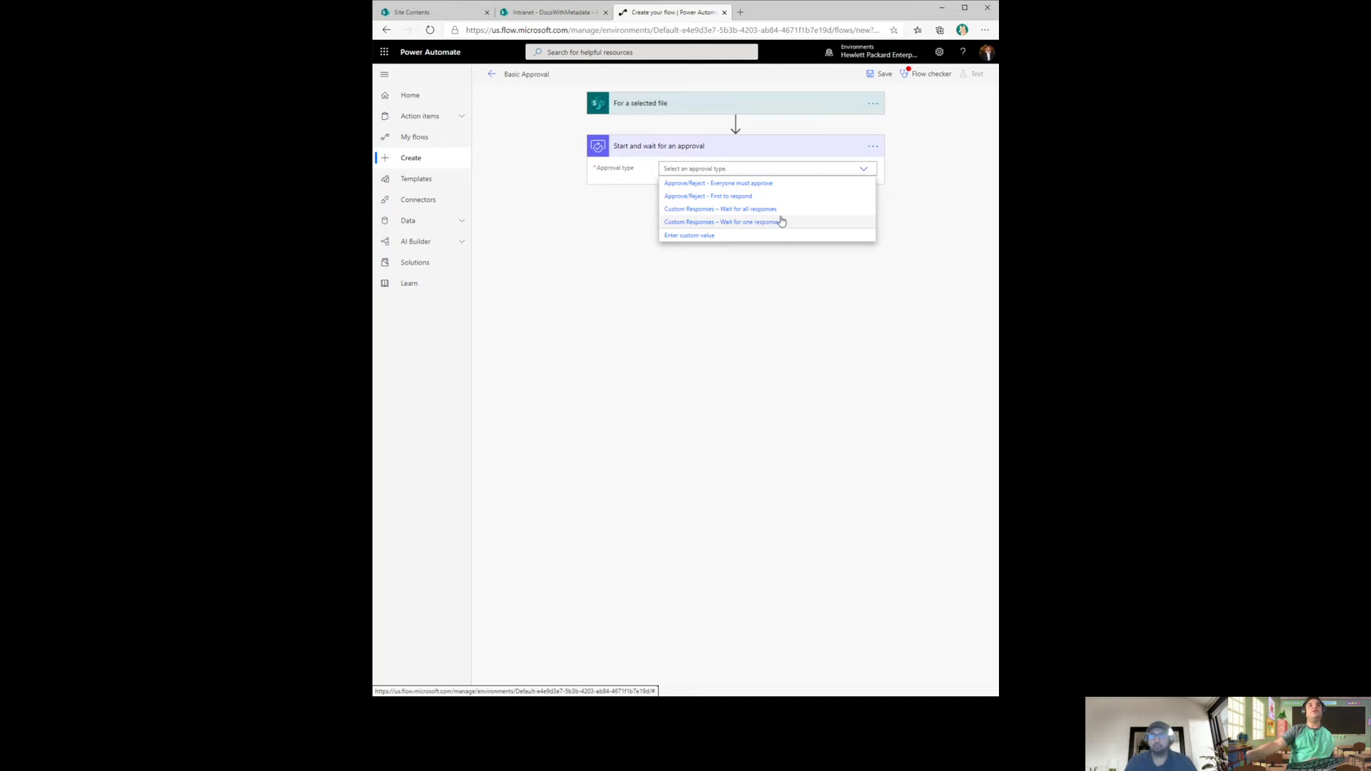
{"action": "left_click", "coordinate": [744, 186]}
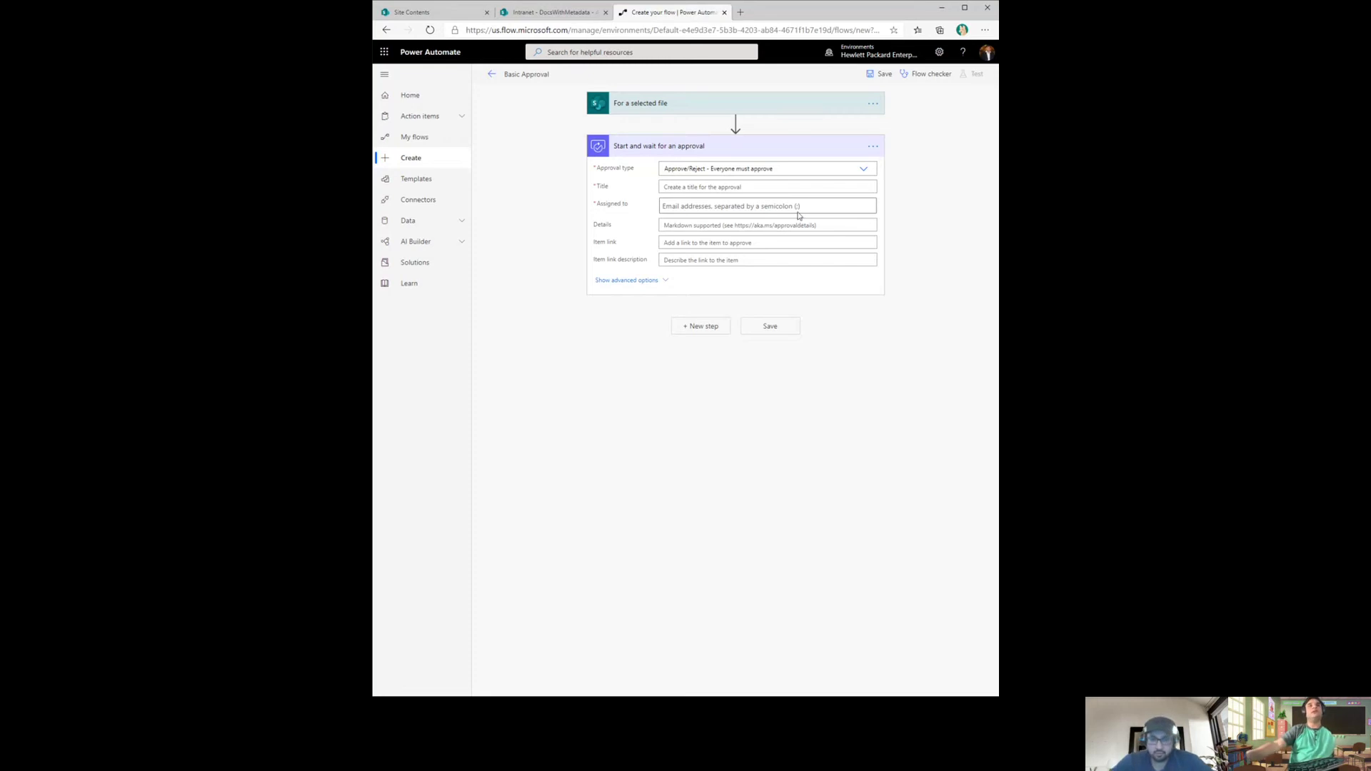
{"action": "left_click", "coordinate": [817, 169]}
{"action": "left_click", "coordinate": [726, 197]}
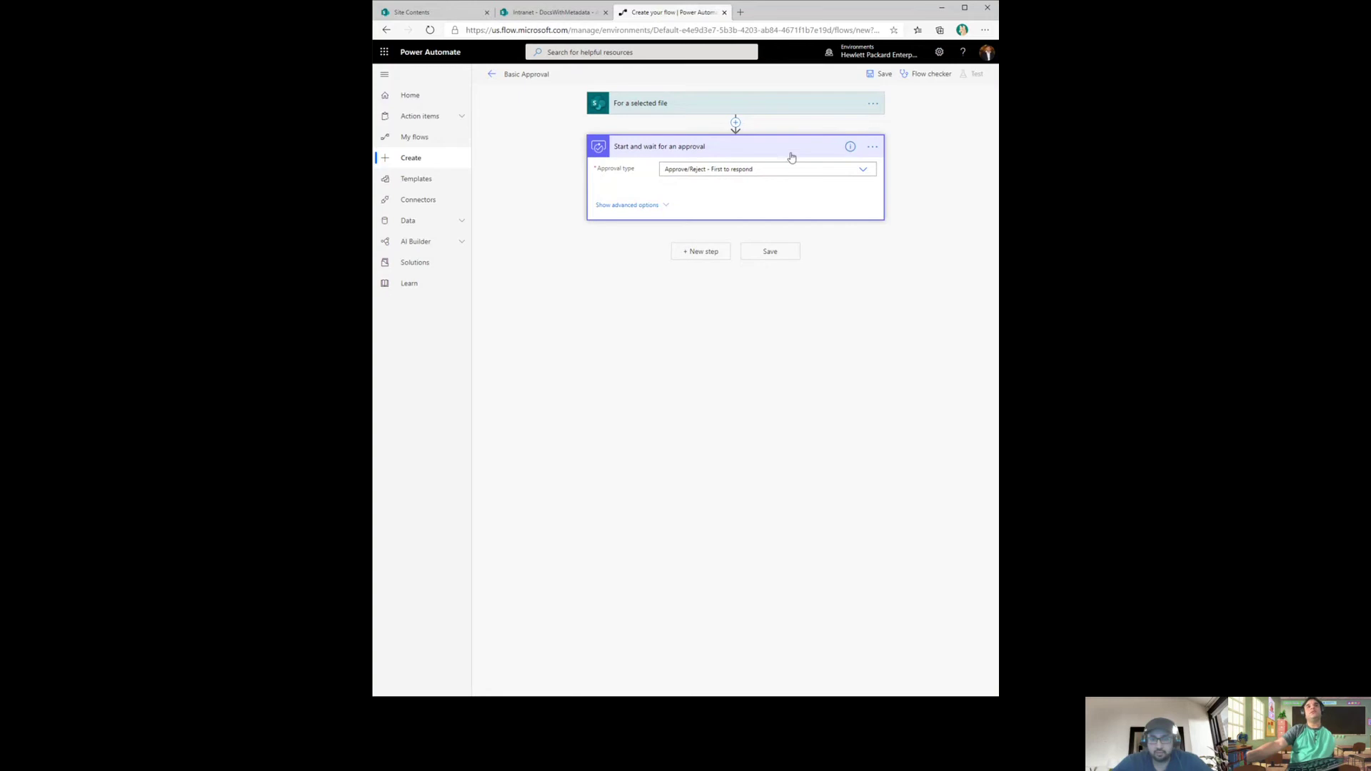
{"action": "left_click", "coordinate": [661, 205]}
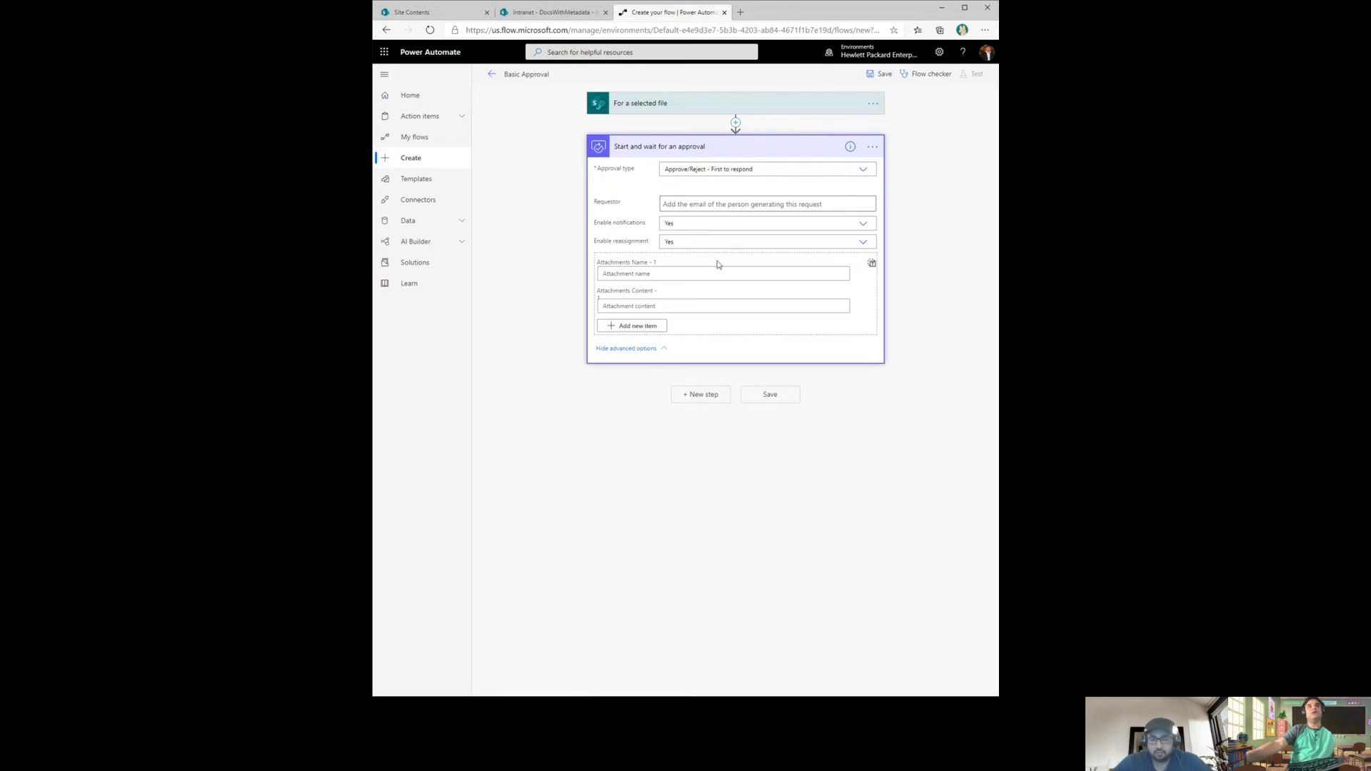
{"action": "left_click", "coordinate": [767, 169]}
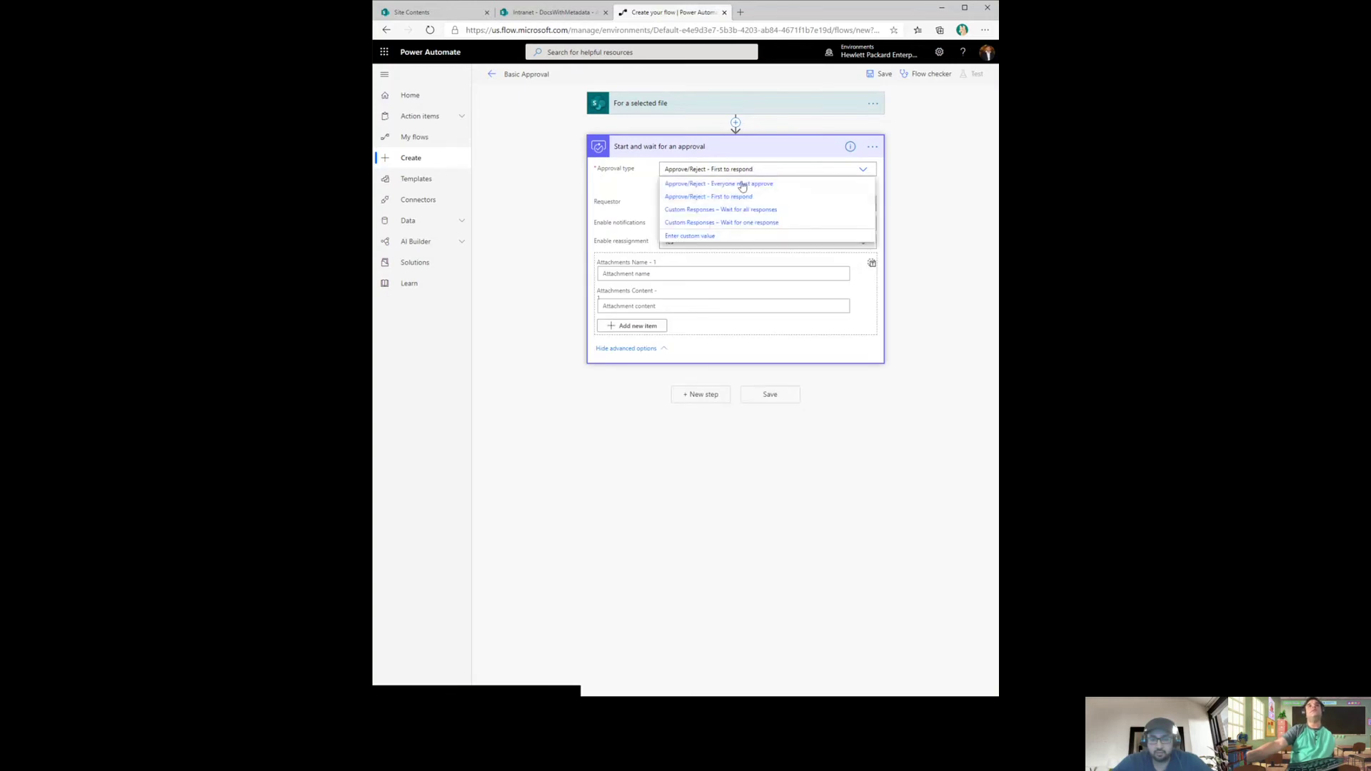
{"action": "left_click", "coordinate": [743, 195]}
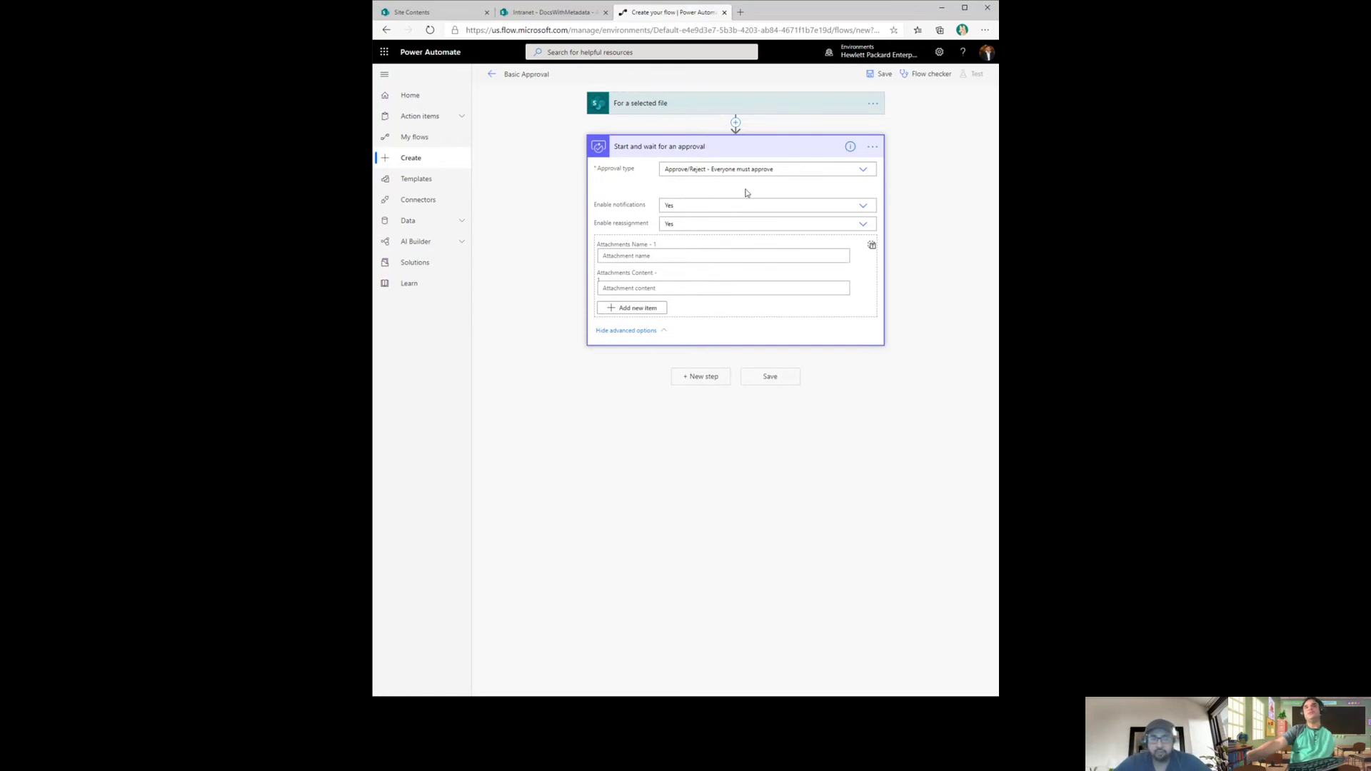
{"action": "left_click", "coordinate": [643, 334]}
{"action": "left_click", "coordinate": [645, 208]}
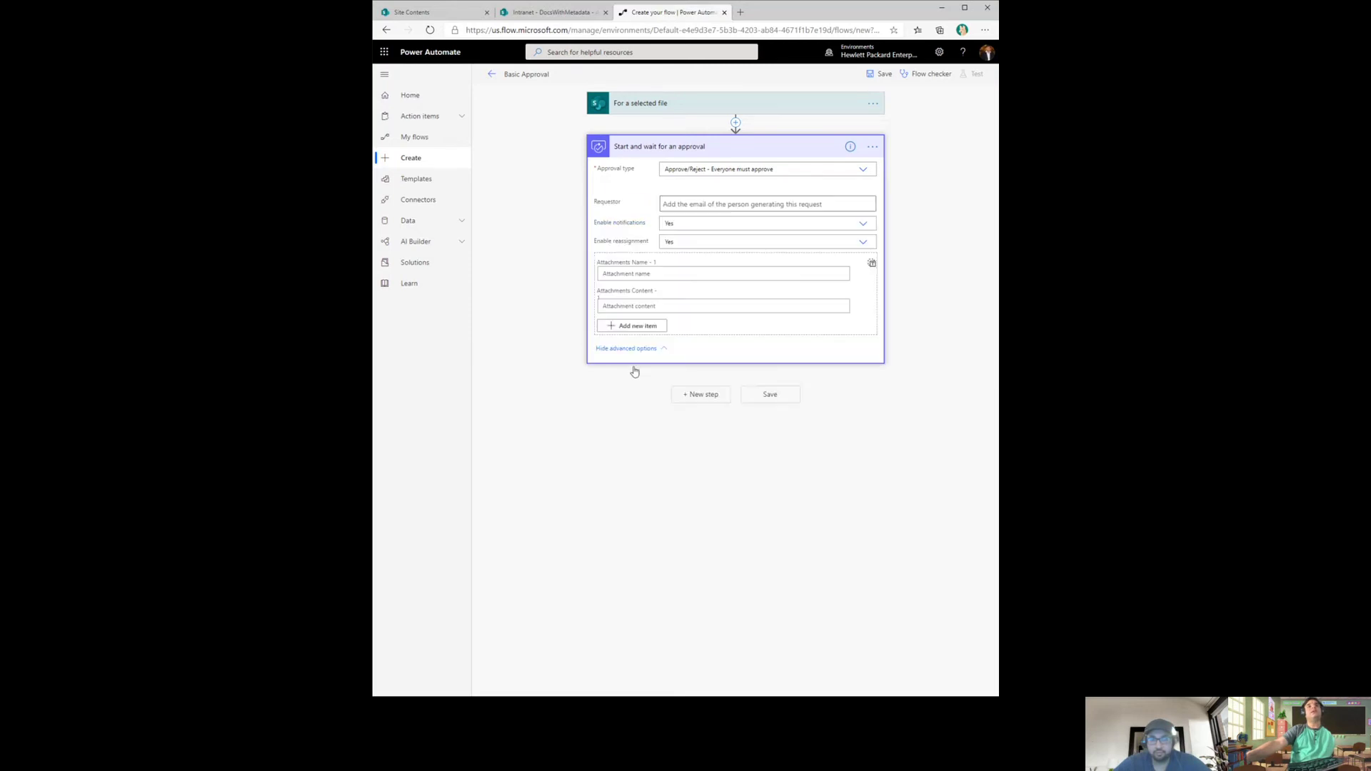
{"action": "left_click", "coordinate": [827, 169]}
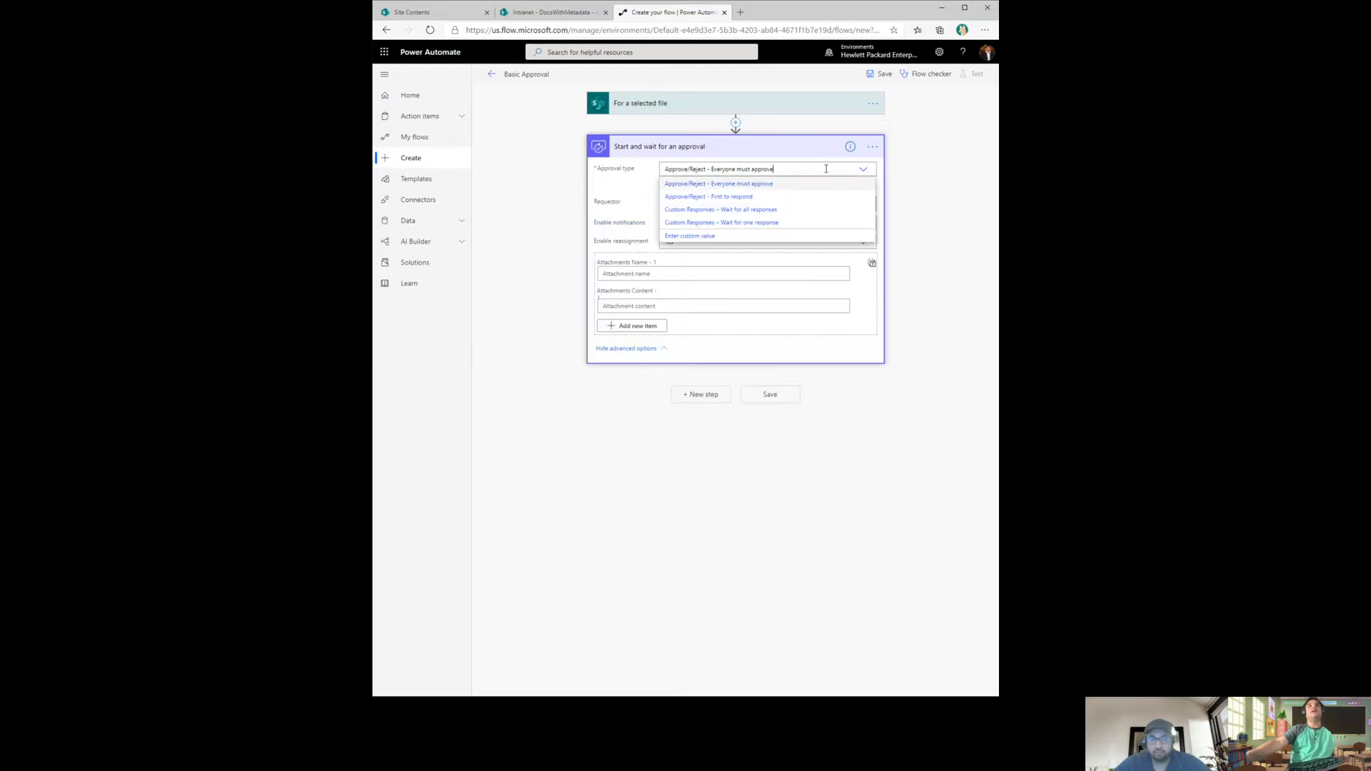
{"action": "left_click", "coordinate": [860, 506]}
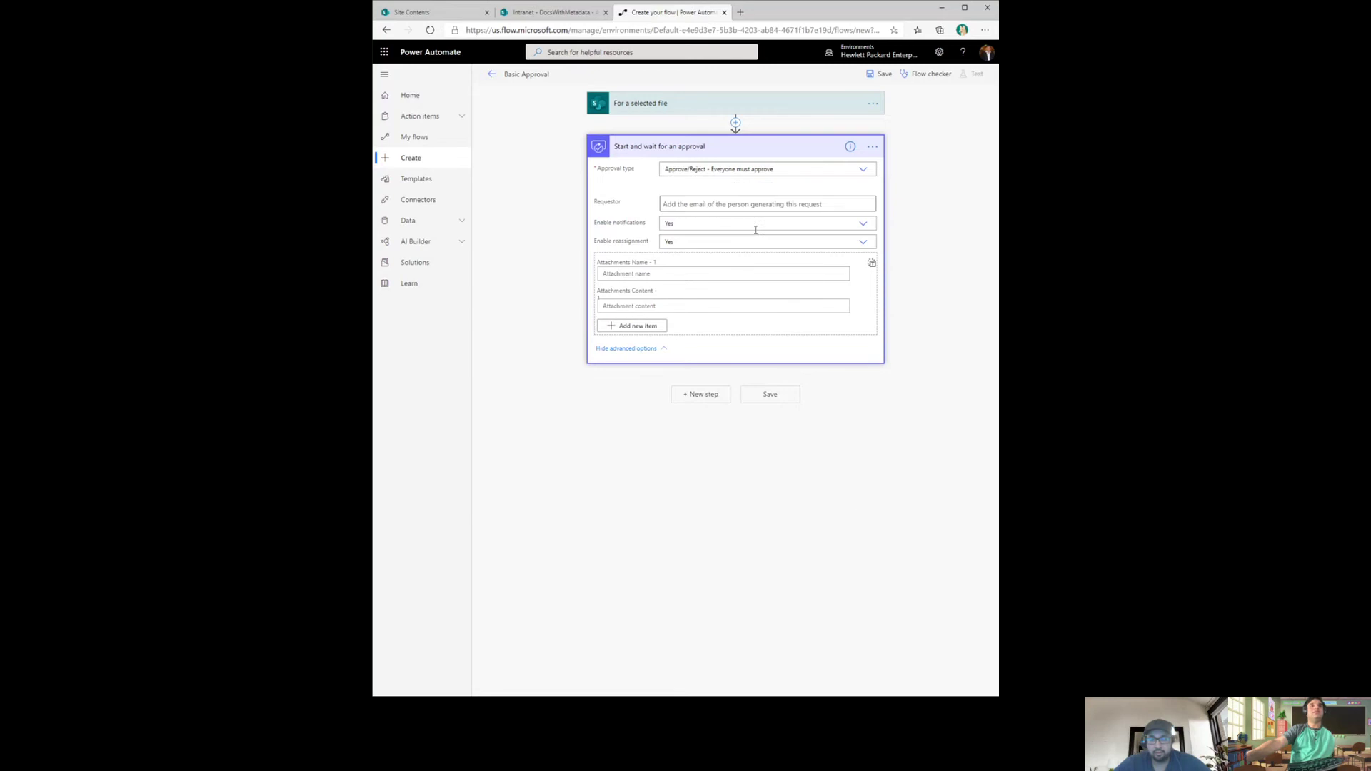
Delete the Start and wait for an approval step and confirm.
{"action": "left_click", "coordinate": [873, 146]}
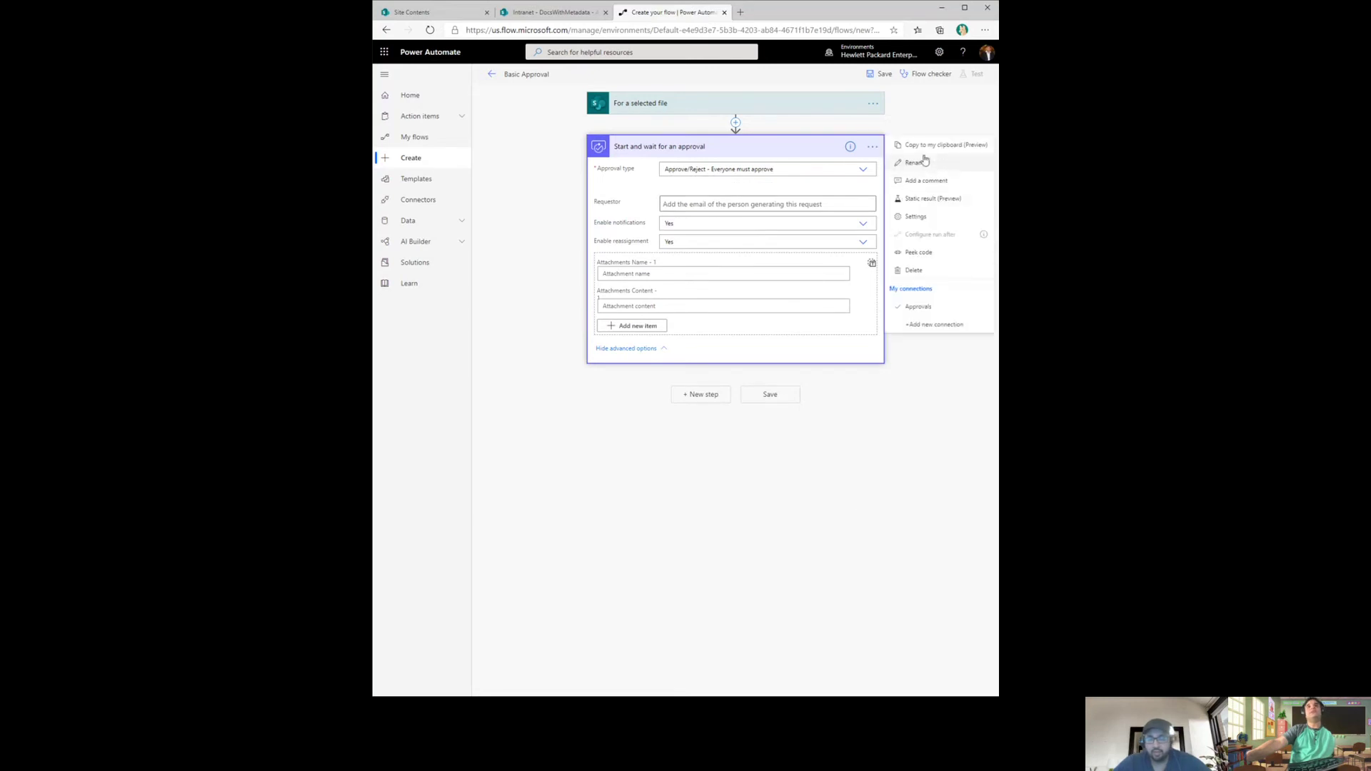
{"action": "left_click", "coordinate": [924, 271]}
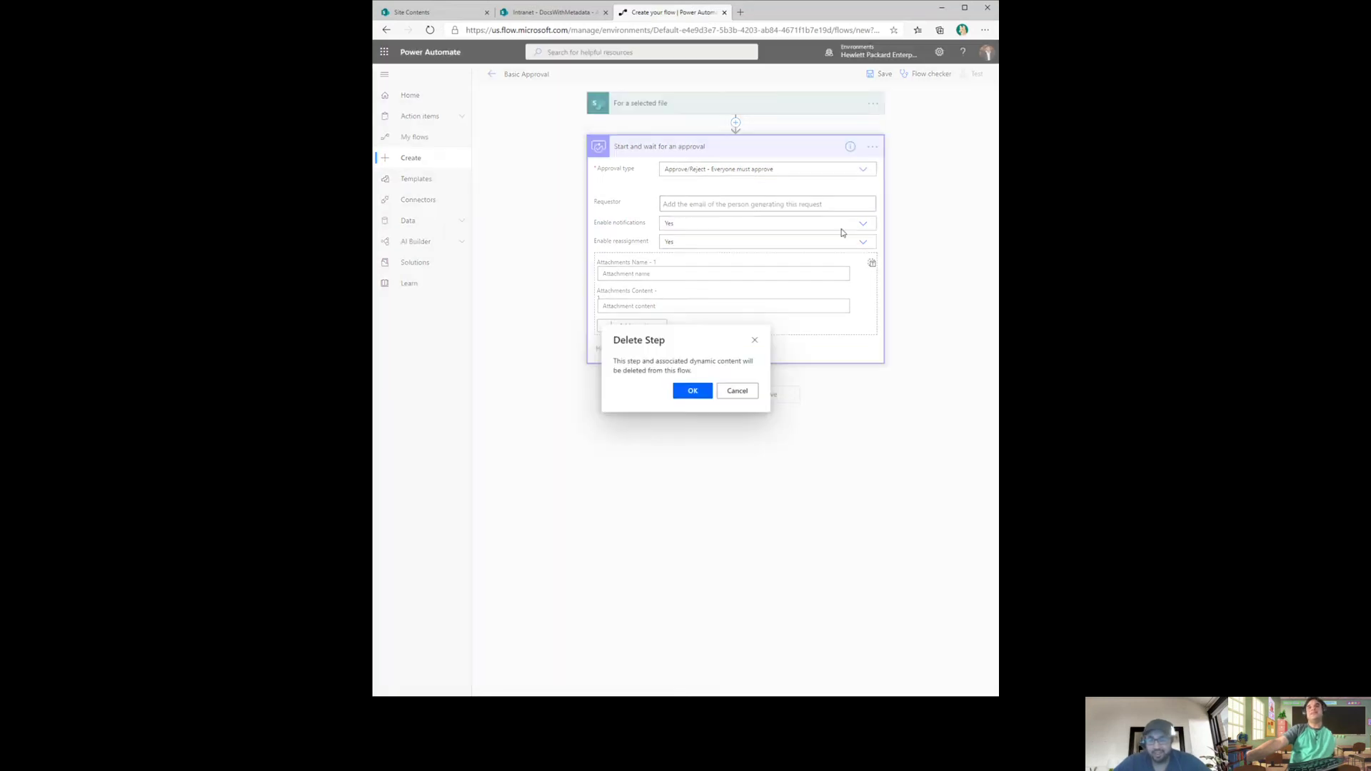
{"action": "left_click", "coordinate": [692, 391]}
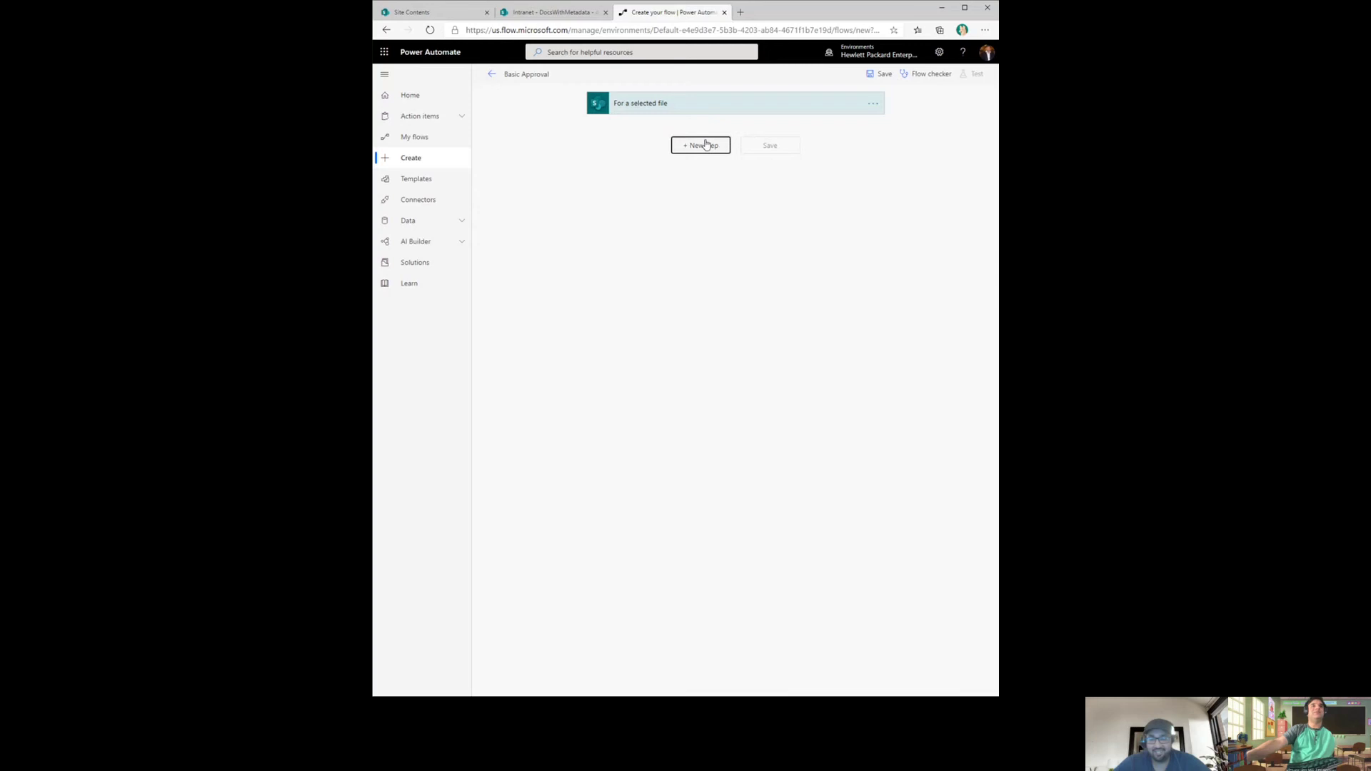
Add a 'Start and wait for an approval' step of type Everyone must approve, titled 'Please Approve'.
{"action": "left_click", "coordinate": [704, 145]}
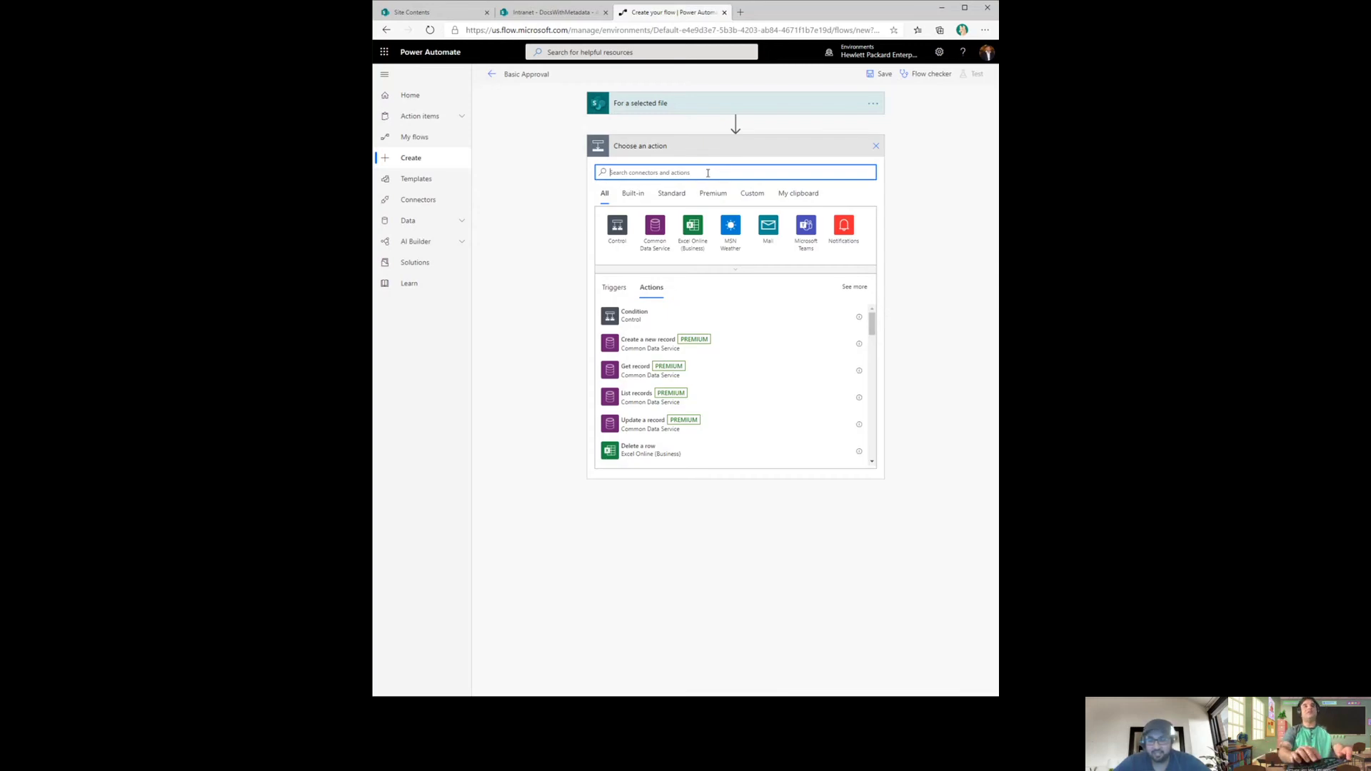
{"action": "type", "text": "approval"}
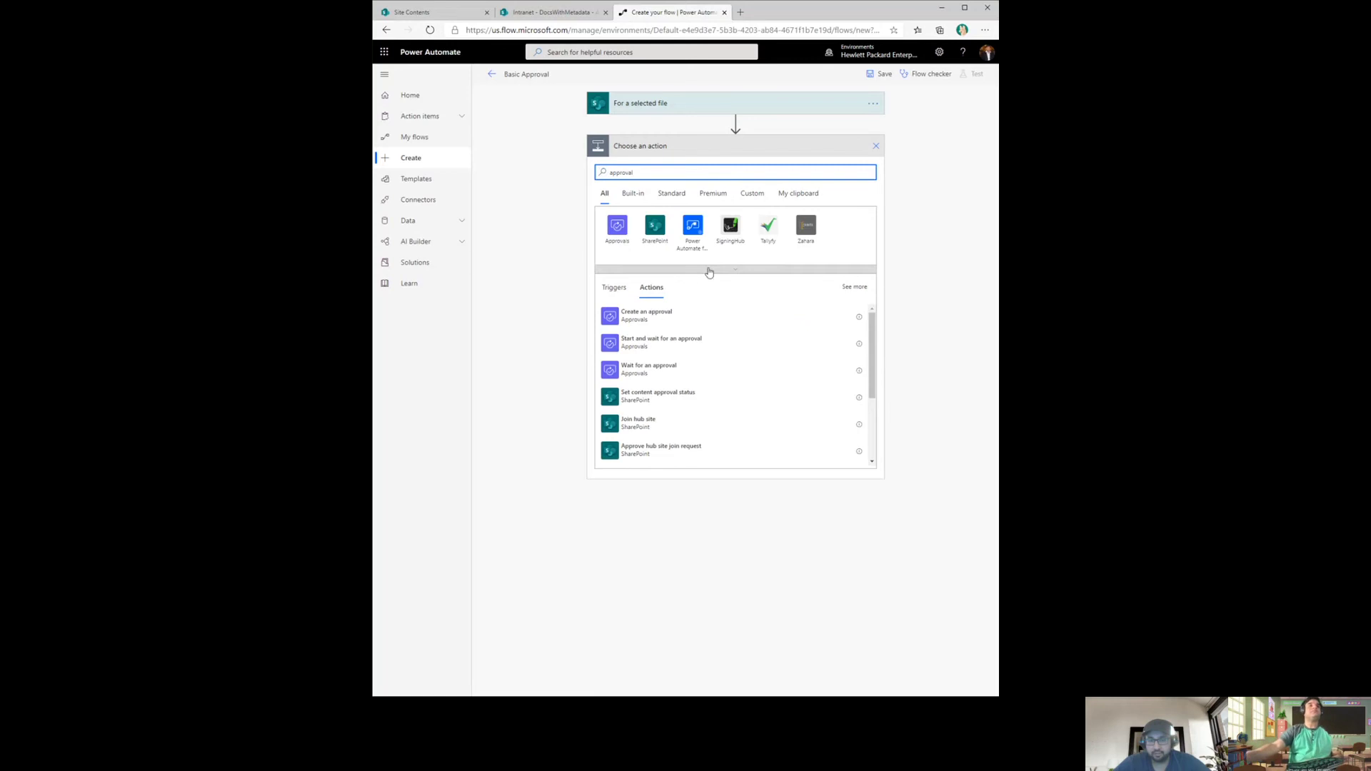
{"action": "left_click", "coordinate": [666, 343]}
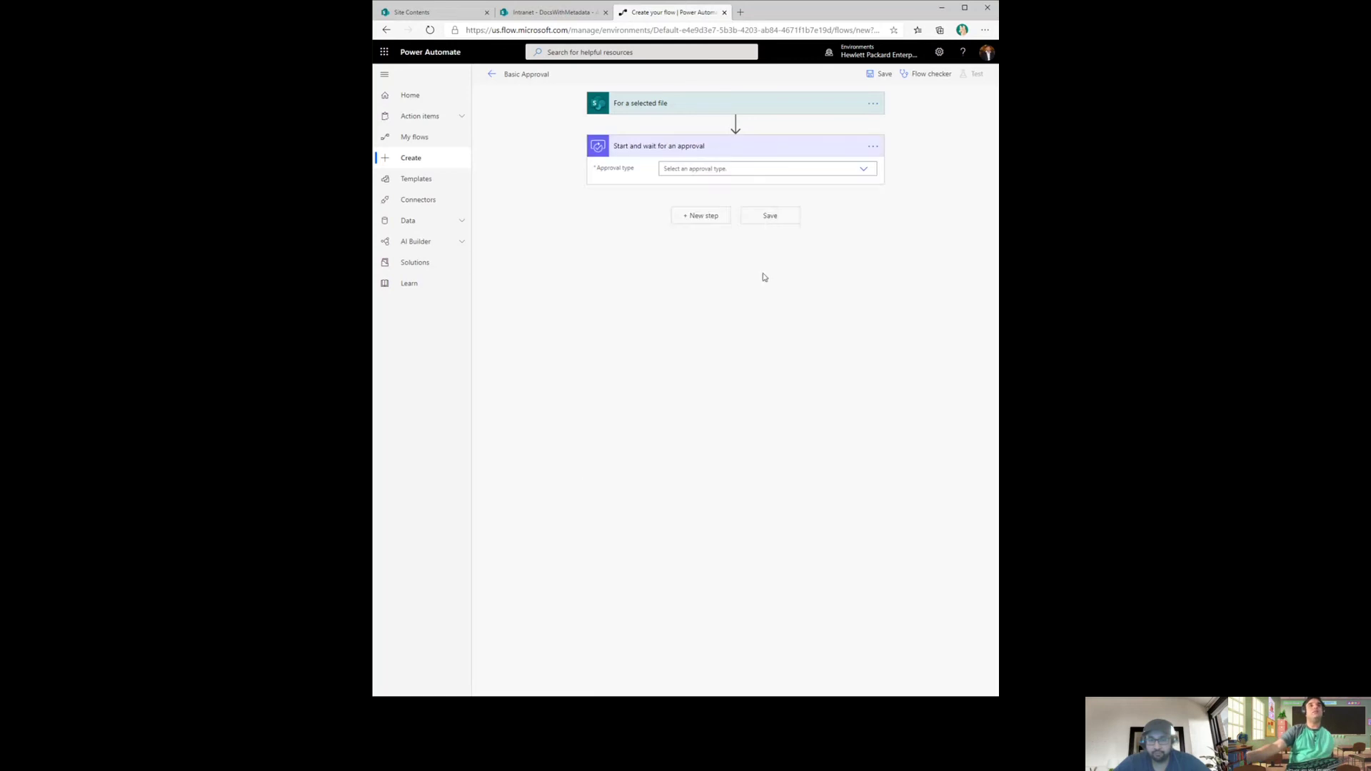
{"action": "left_click", "coordinate": [814, 169]}
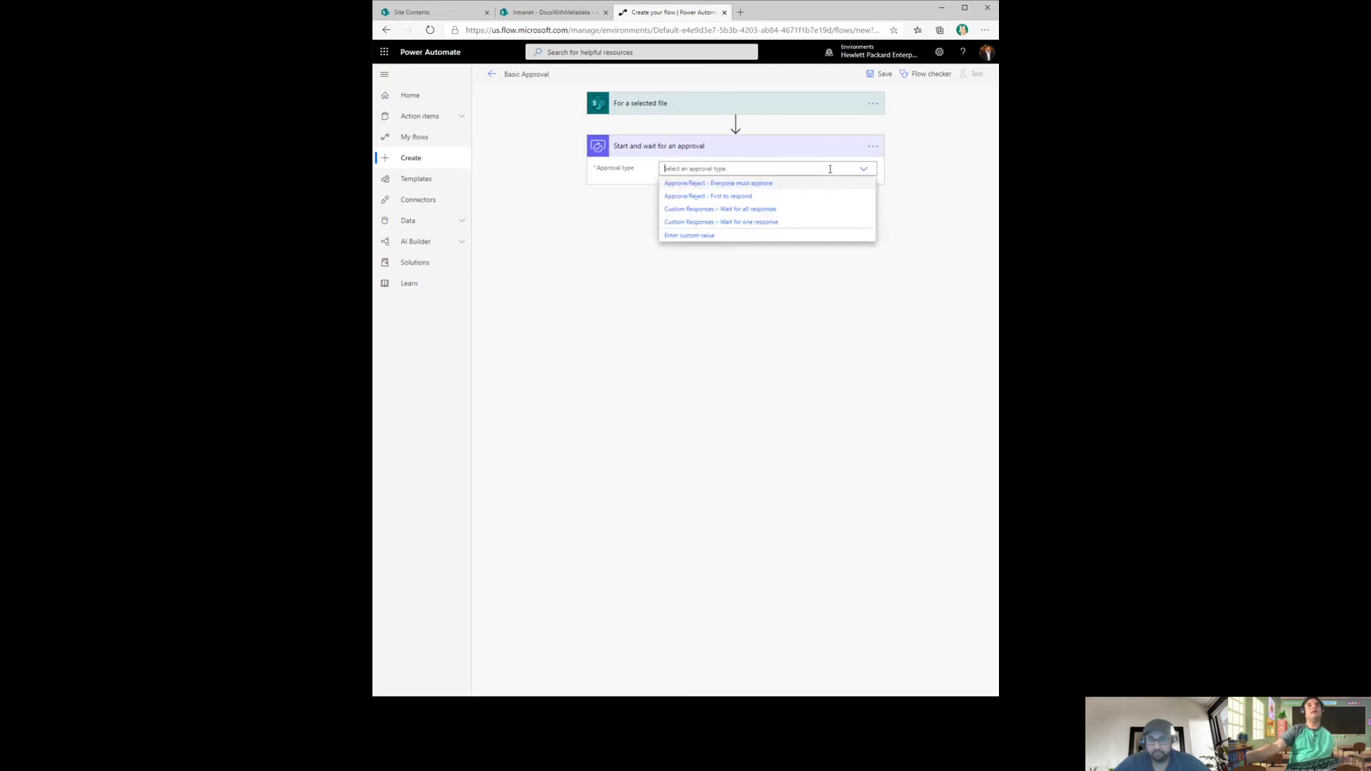
{"action": "left_click", "coordinate": [757, 185]}
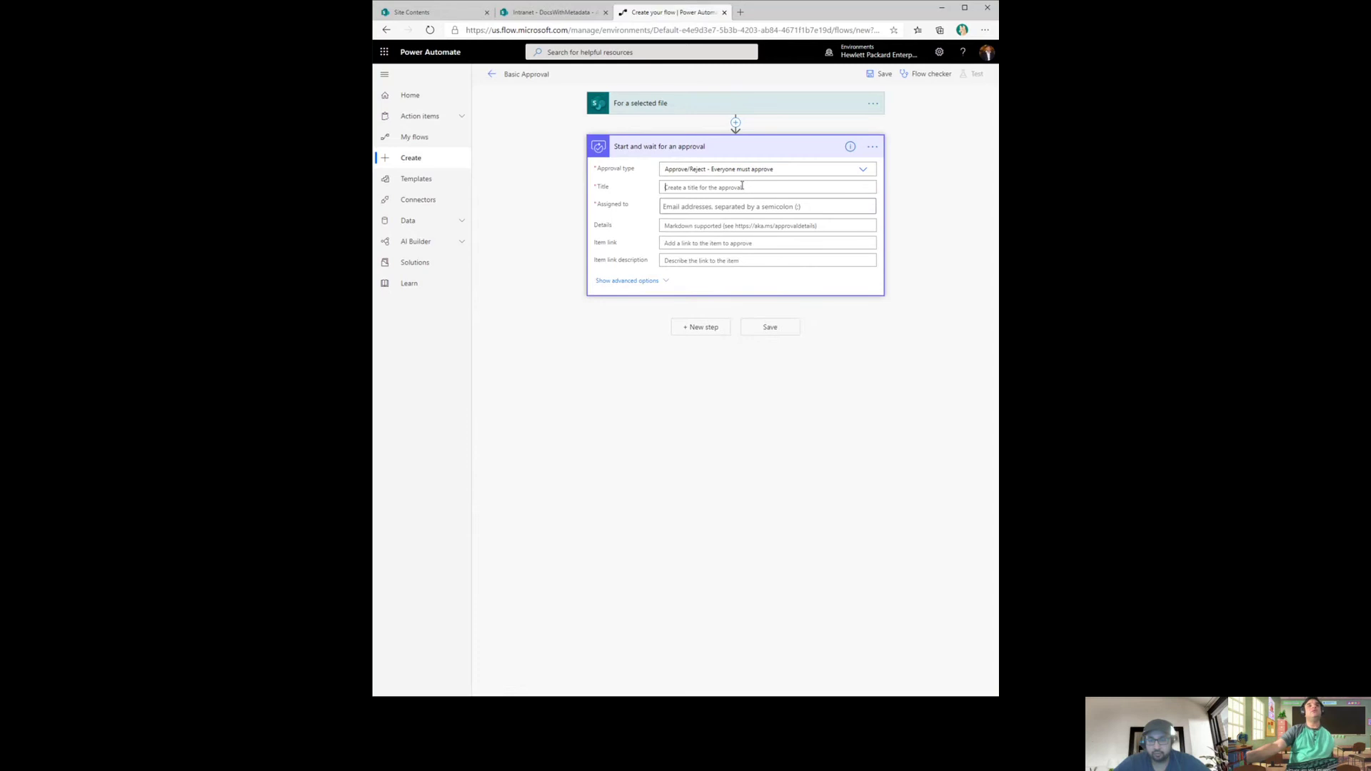
{"action": "type", "text": "P"}
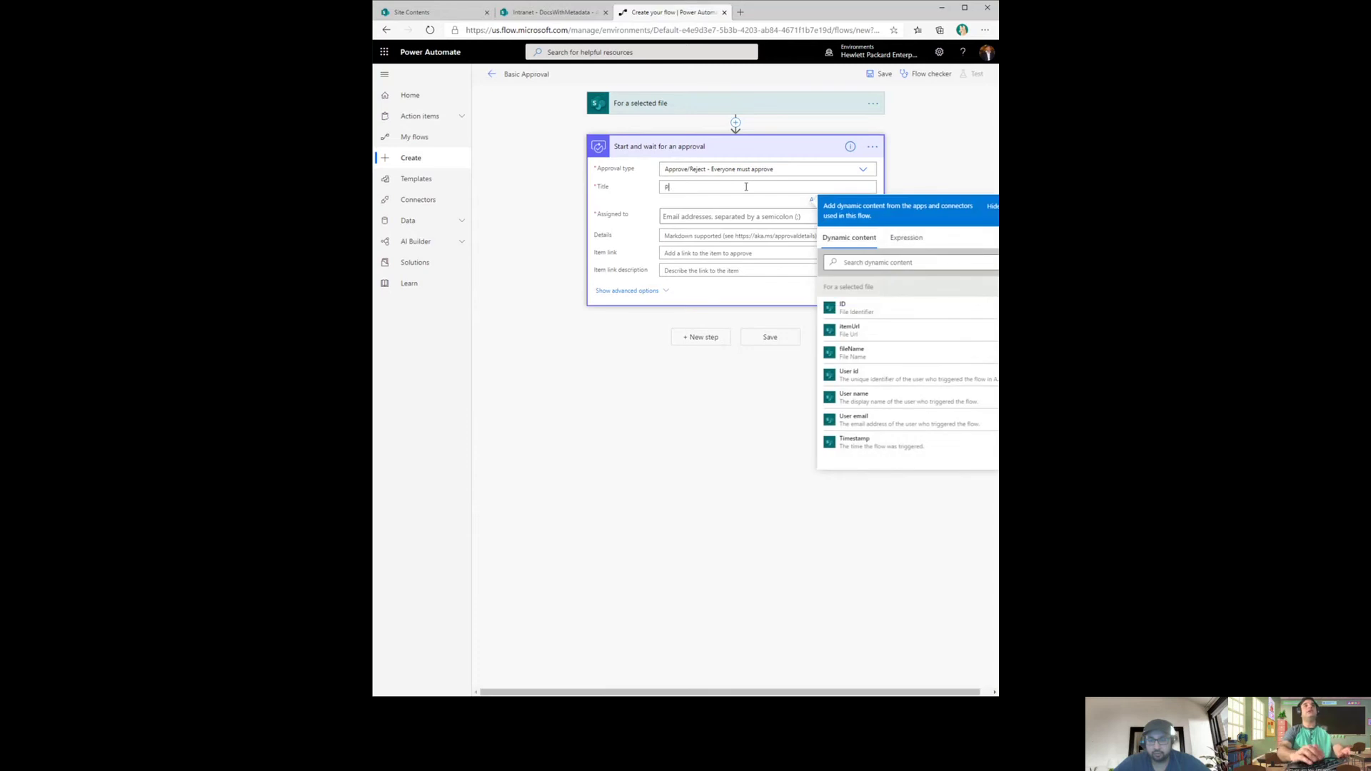
{"action": "type", "text": "lease App"}
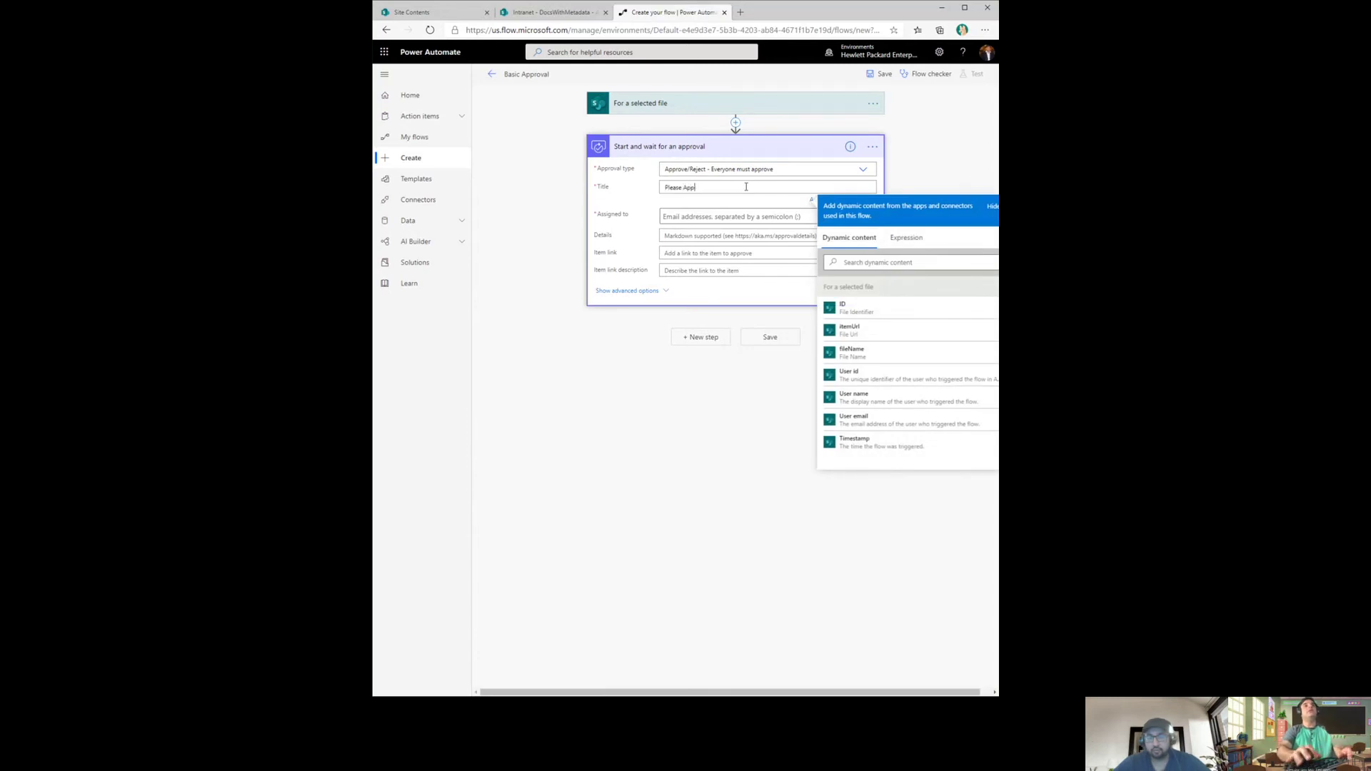
{"action": "type", "text": "rove"}
Assign the approval to the chosen approver, with fileName in Details and itemUrl as Item link.
{"action": "left_click", "coordinate": [709, 218]}
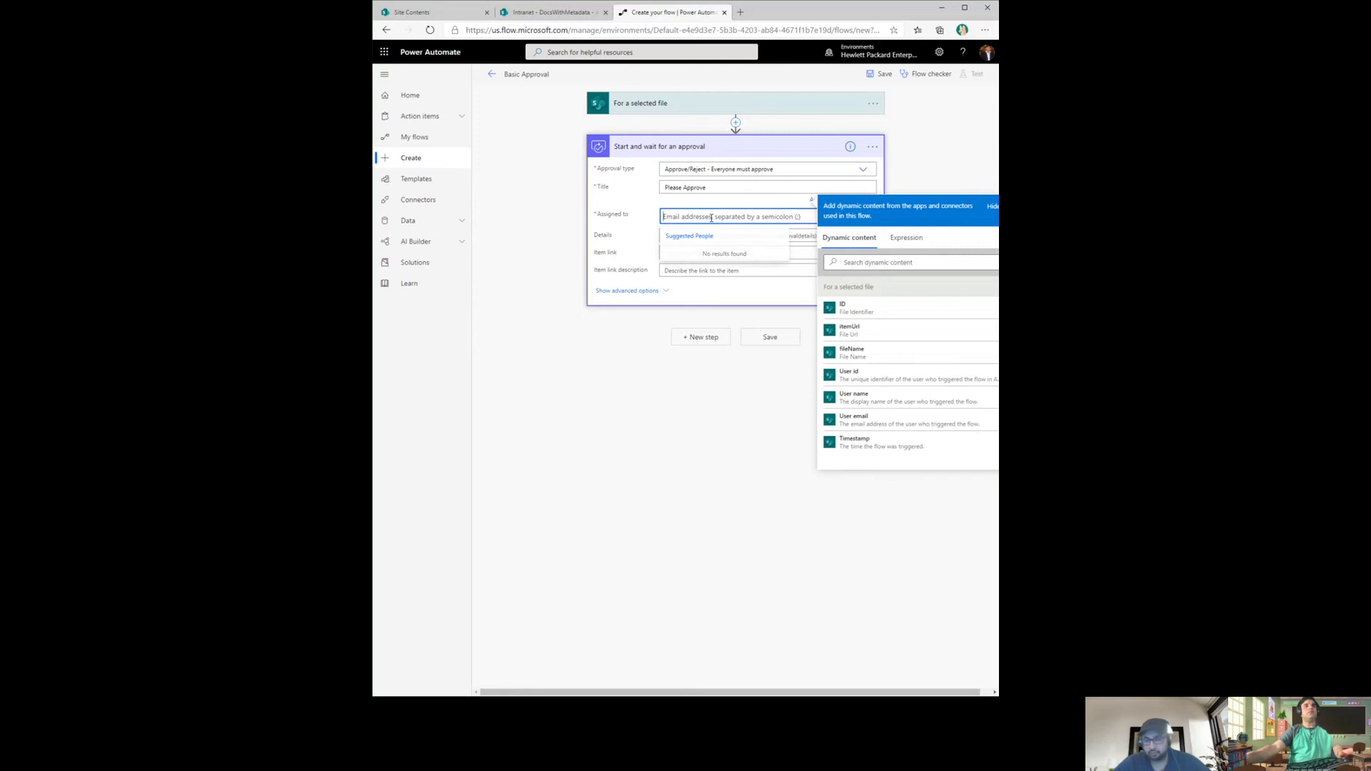
{"action": "type", "text": "jerryyasir"}
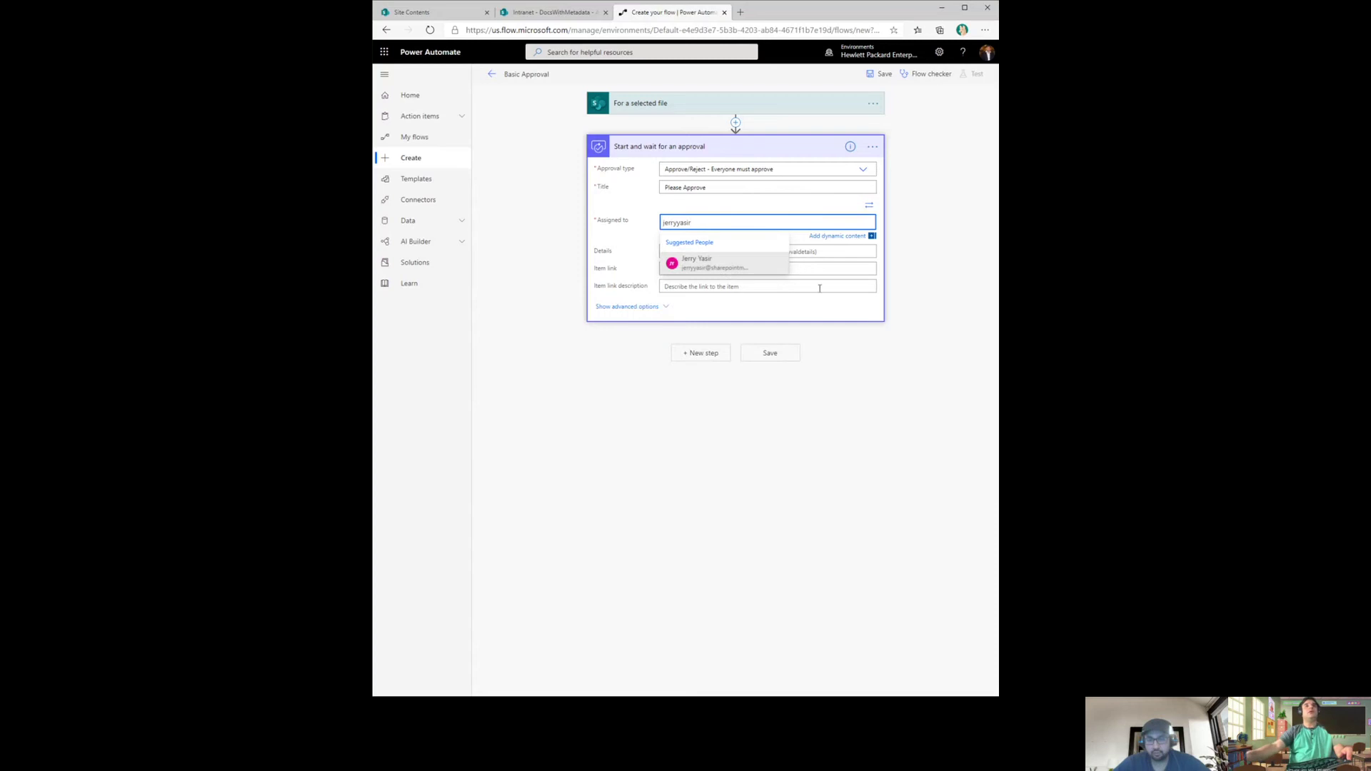
{"action": "left_click", "coordinate": [756, 269]}
{"action": "left_click", "coordinate": [684, 253]}
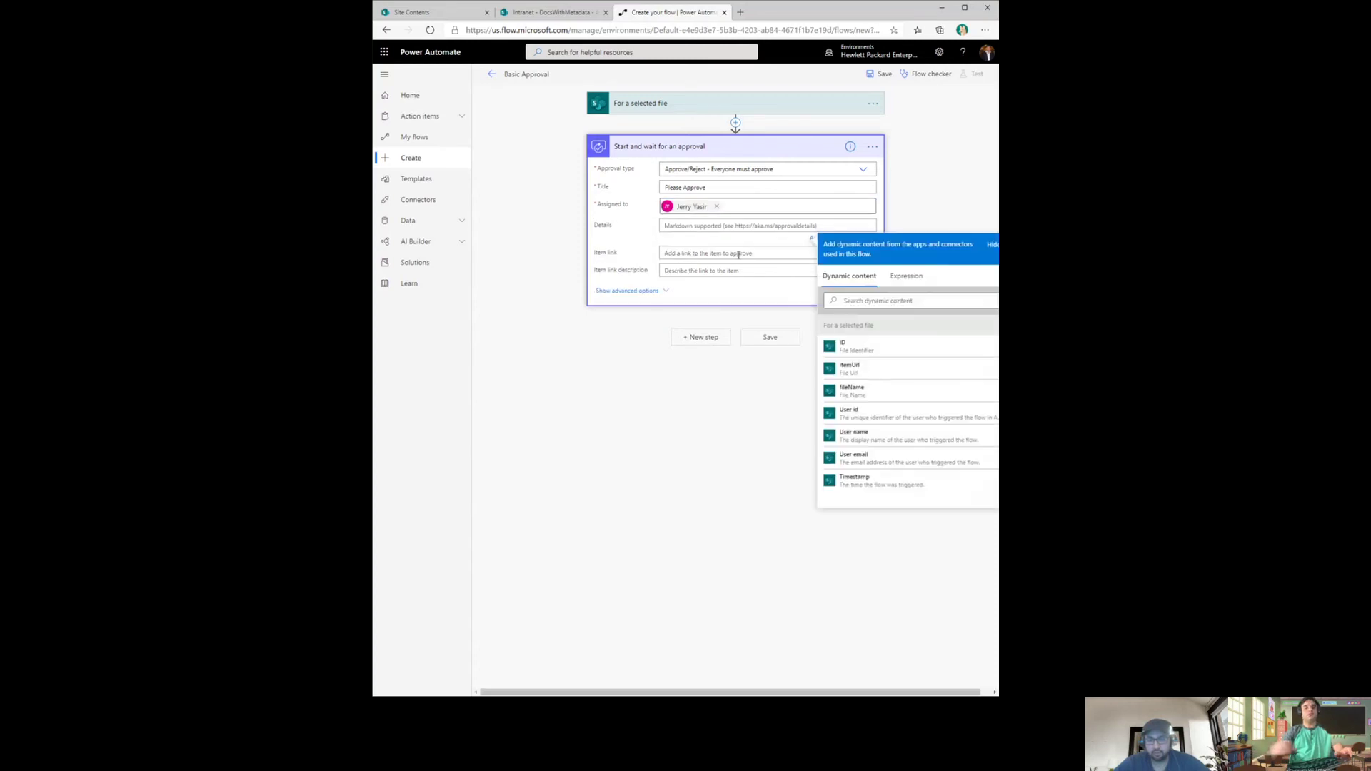
{"action": "type", "text": "Please approve"}
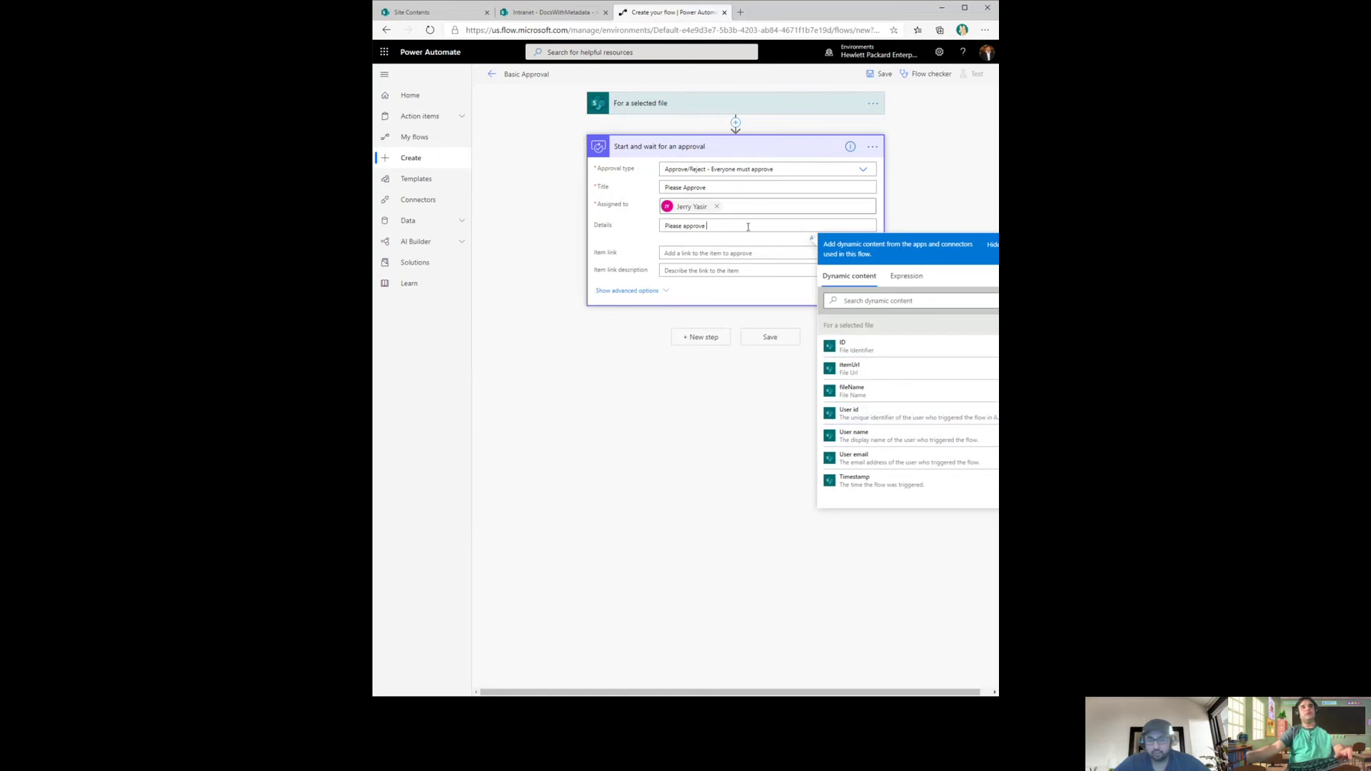
{"action": "left_click", "coordinate": [885, 392]}
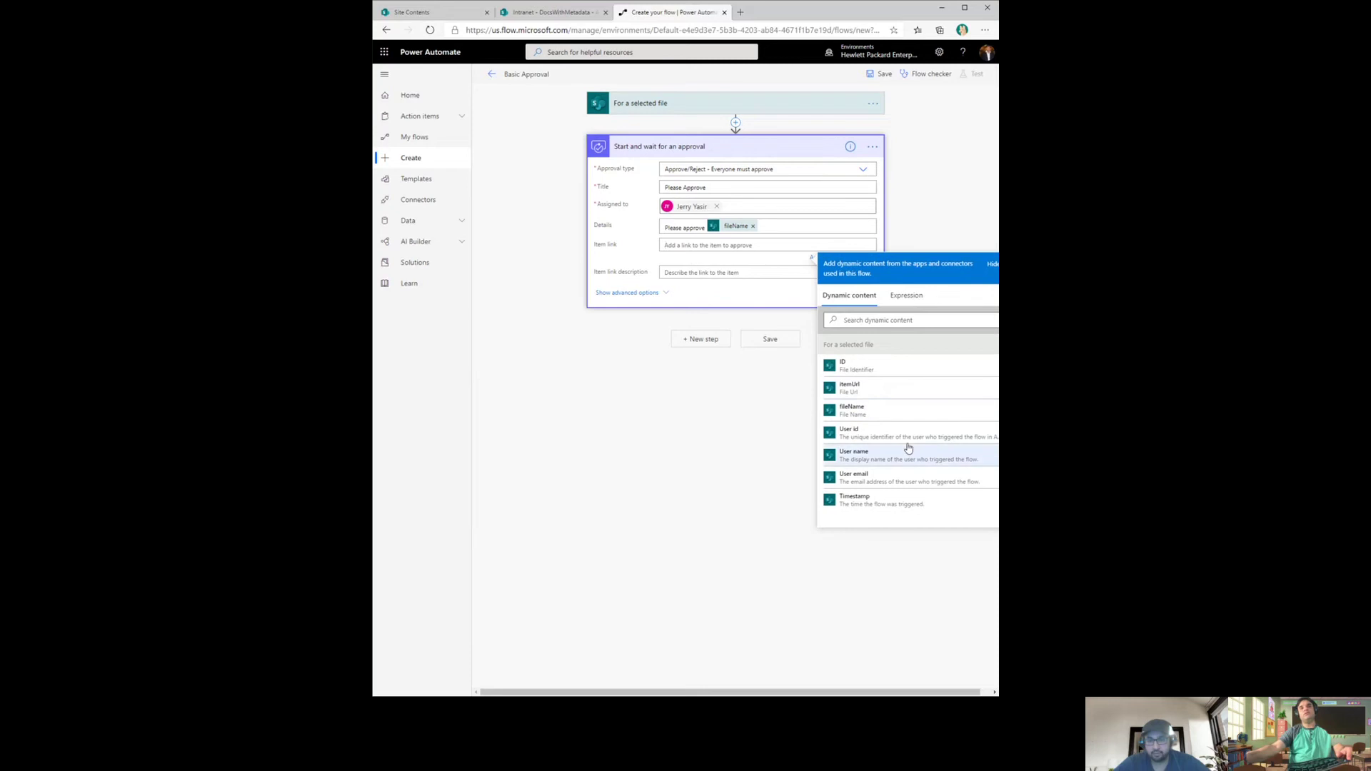
{"action": "left_click", "coordinate": [877, 394]}
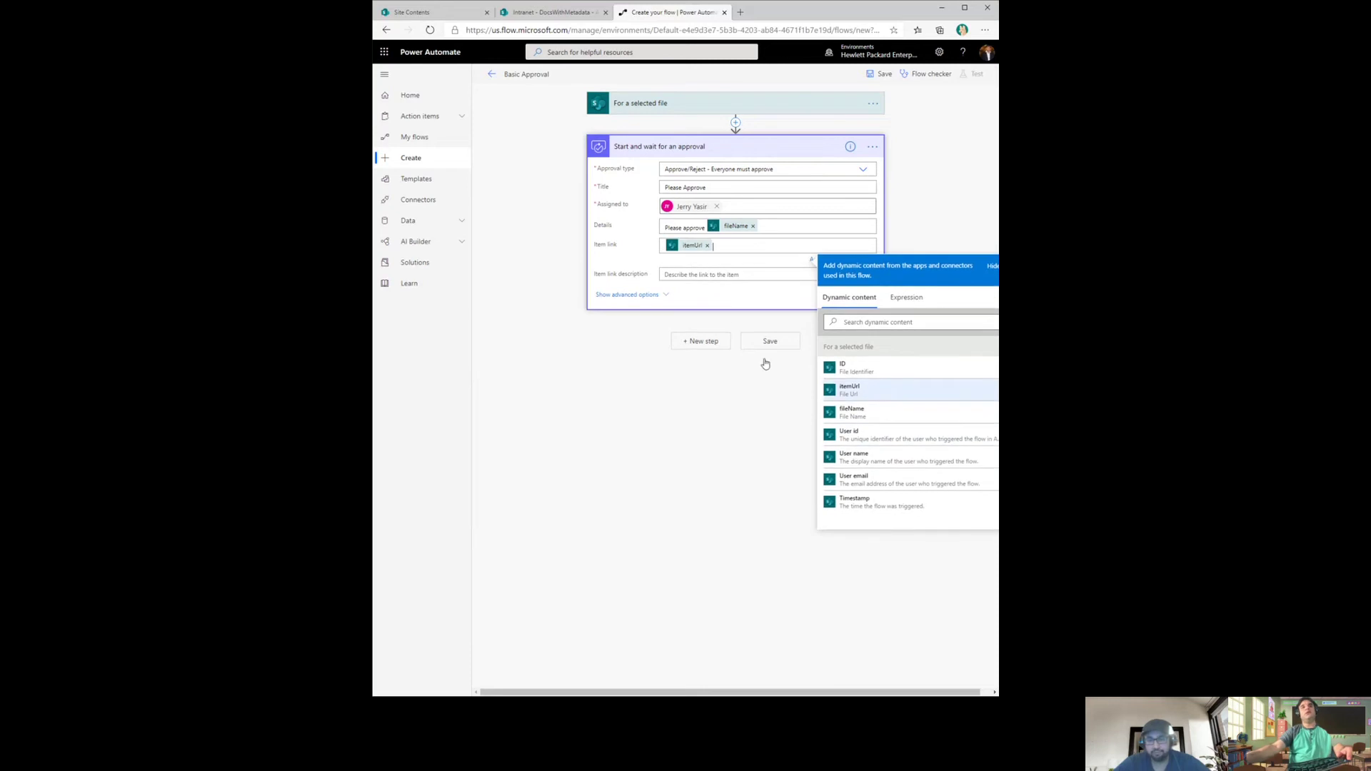
In the approval's advanced options, set the Requestor to the triggering user's email.
{"action": "left_click", "coordinate": [727, 279]}
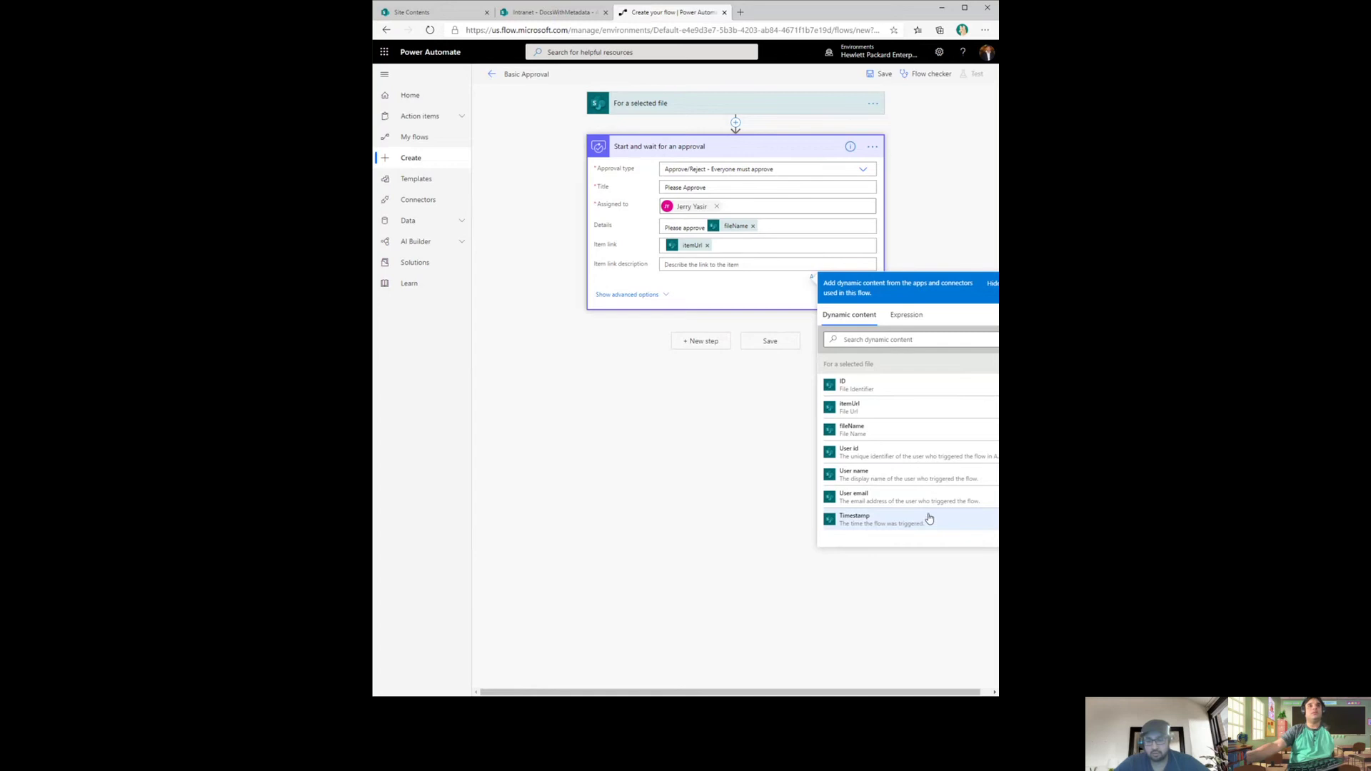
{"action": "left_click", "coordinate": [663, 295]}
{"action": "left_click", "coordinate": [701, 284]}
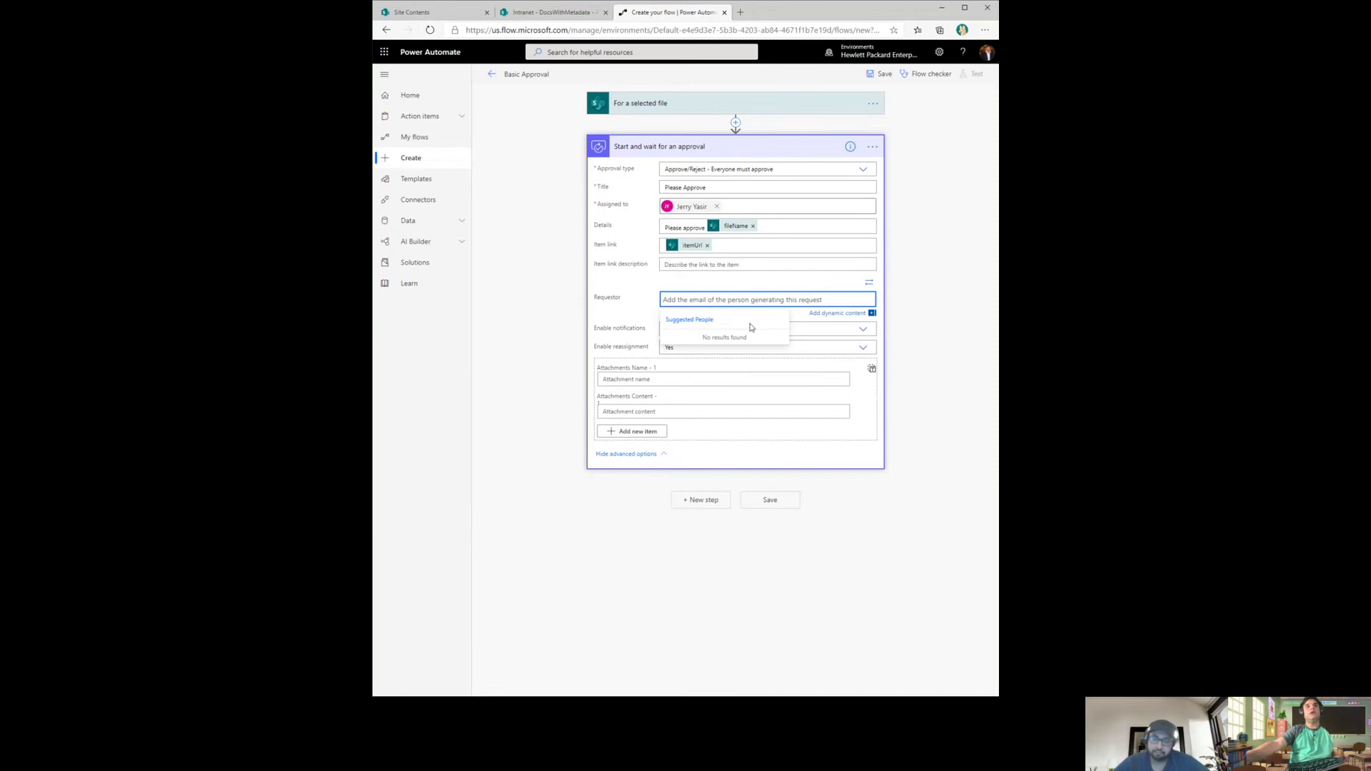
{"action": "left_click", "coordinate": [837, 313]}
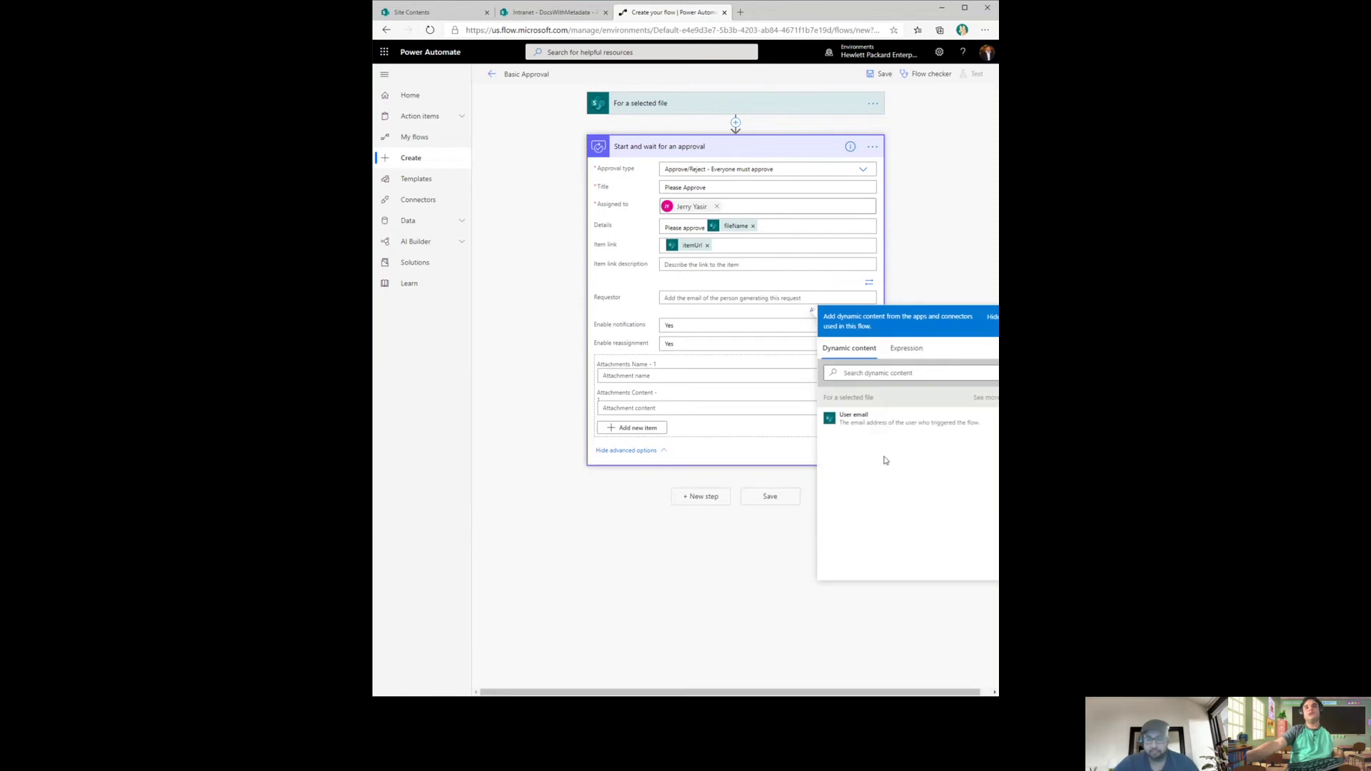
{"action": "left_click", "coordinate": [860, 424]}
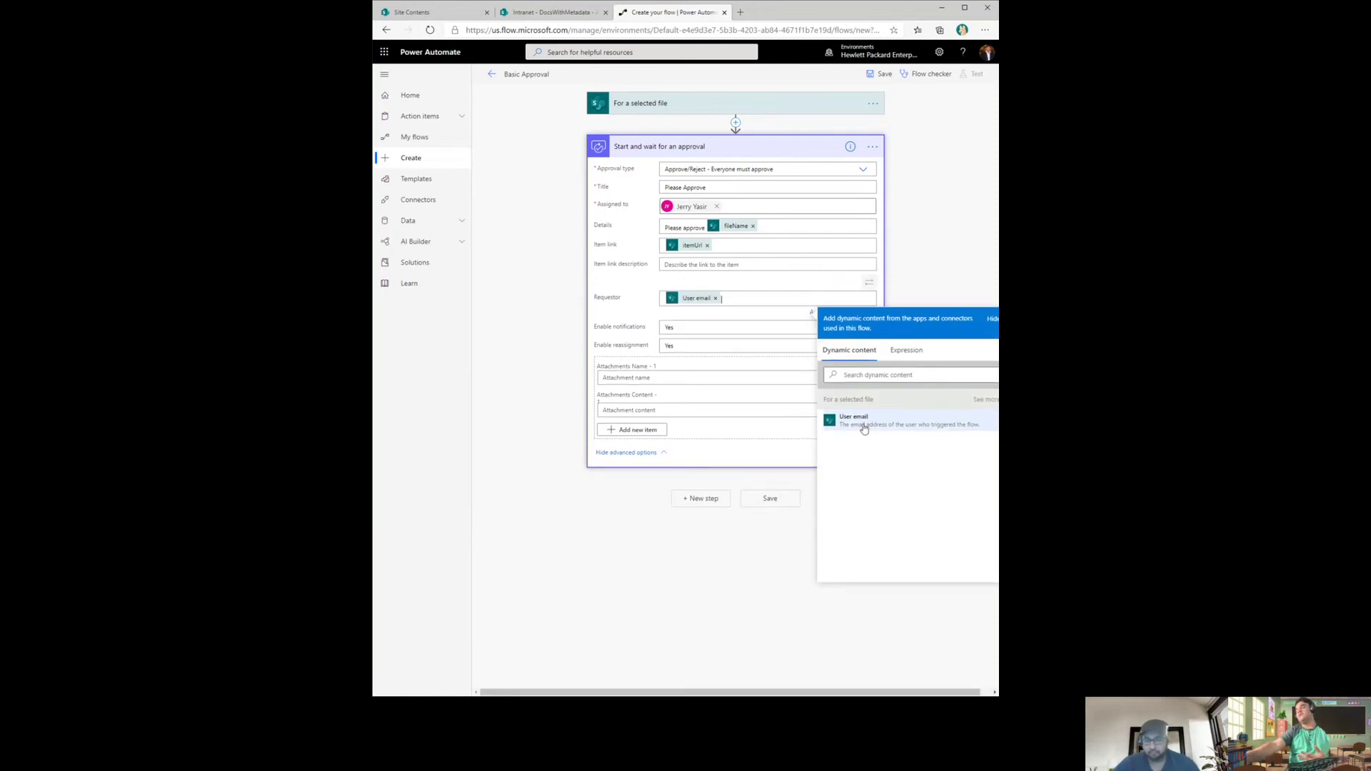
{"action": "left_click", "coordinate": [642, 311]}
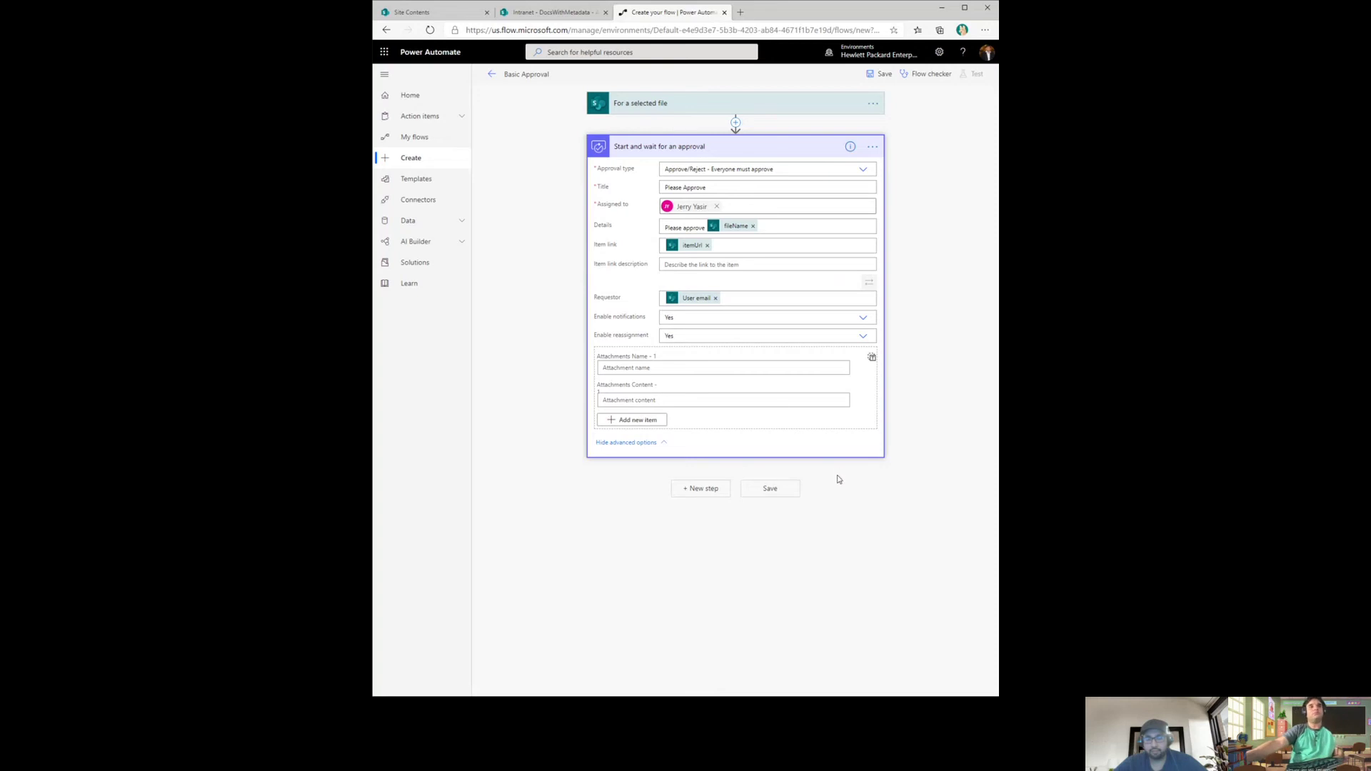
Collapse the approval step, save the Basic Approval flow and dismiss the SharePoint address tip.
{"action": "left_click", "coordinate": [678, 152]}
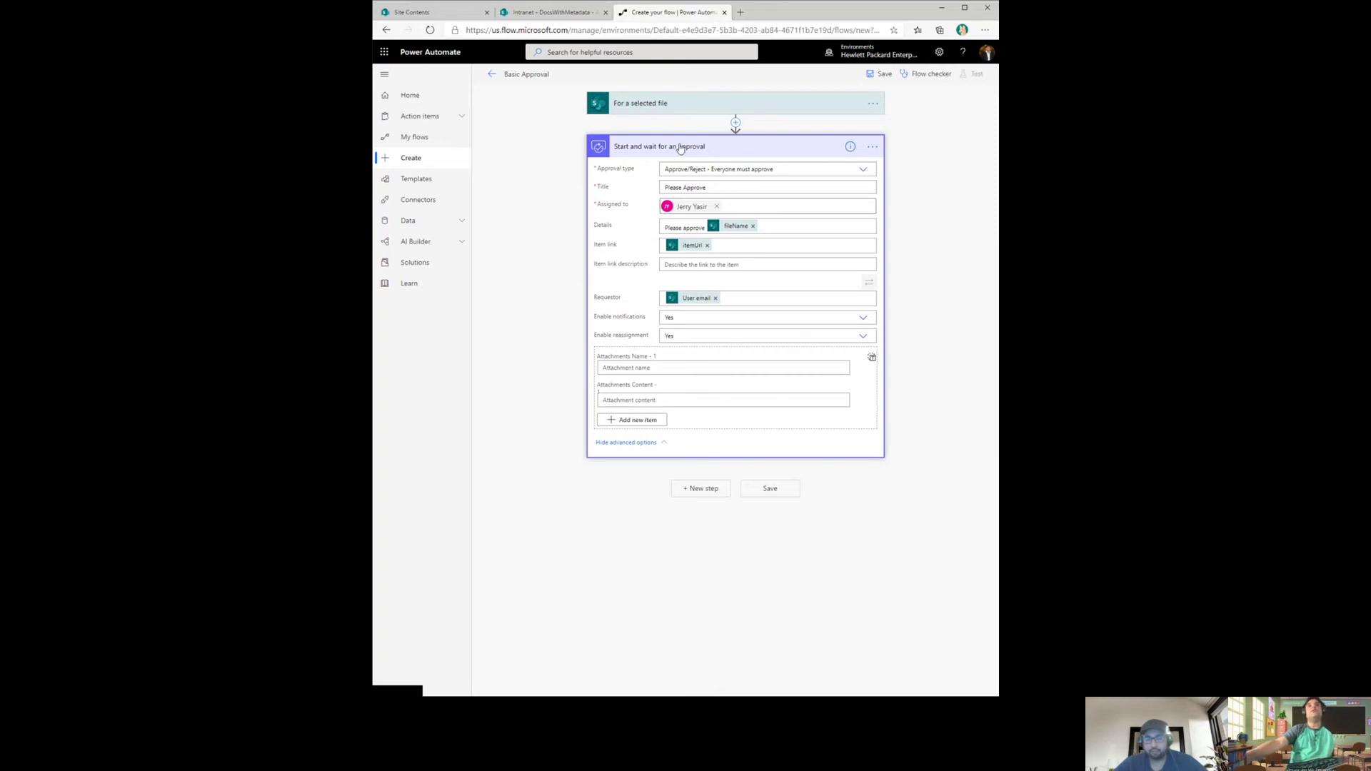
{"action": "left_click", "coordinate": [779, 190]}
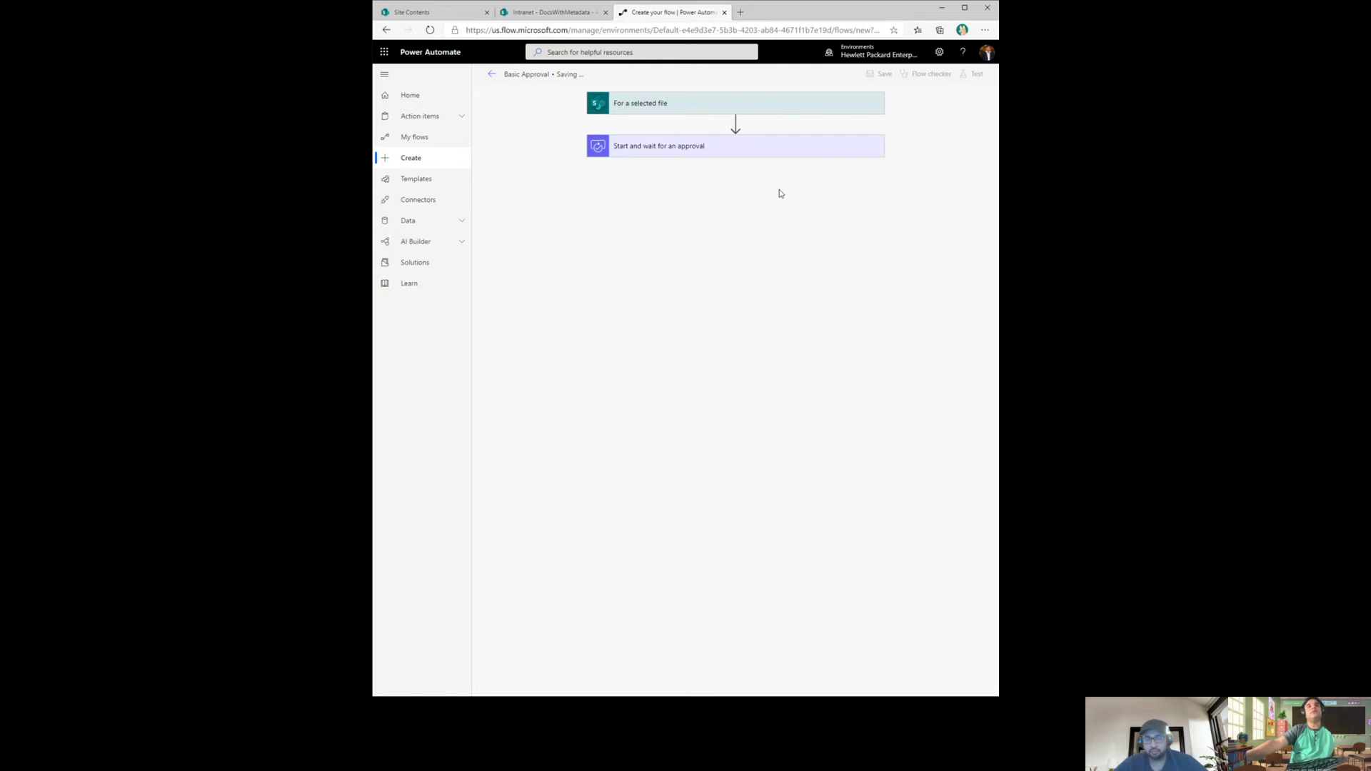
{"action": "left_click", "coordinate": [708, 145]}
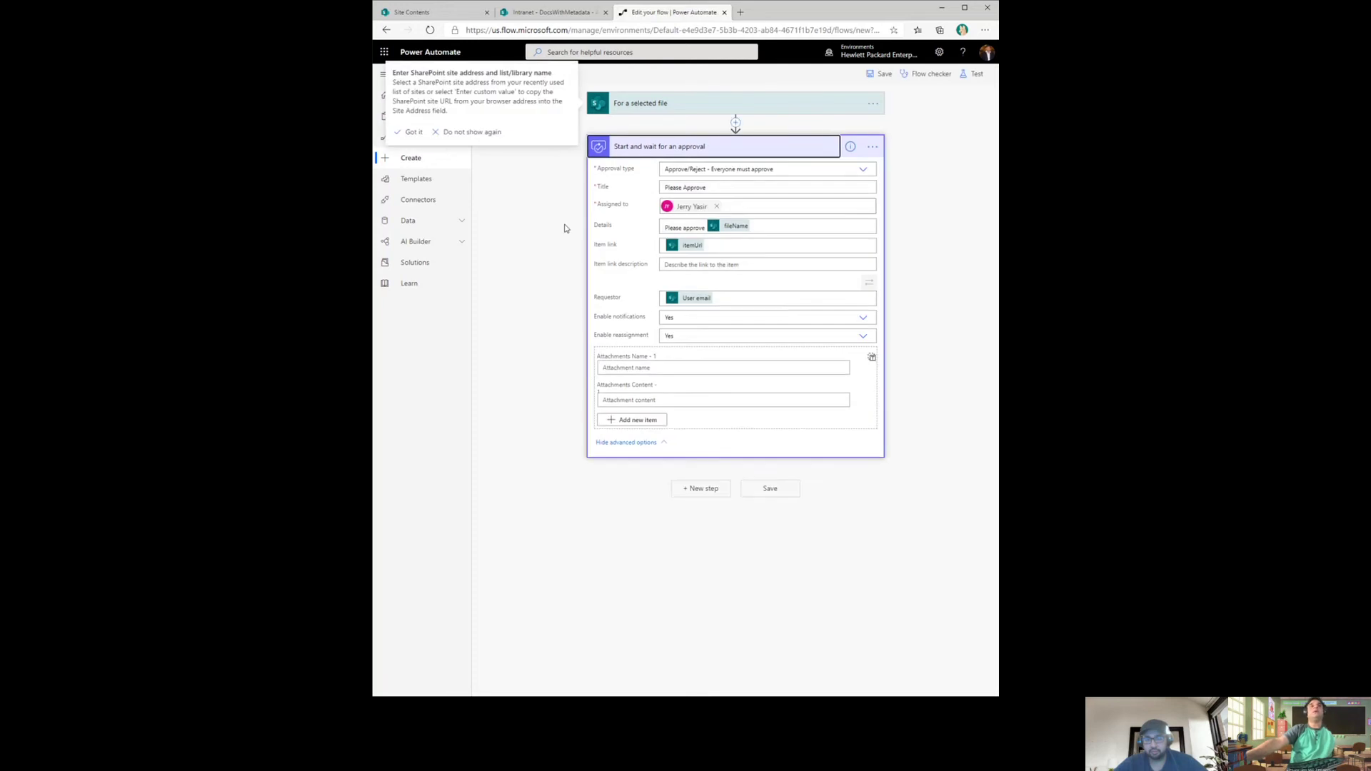
{"action": "left_click", "coordinate": [410, 131]}
{"action": "left_click", "coordinate": [722, 154]}
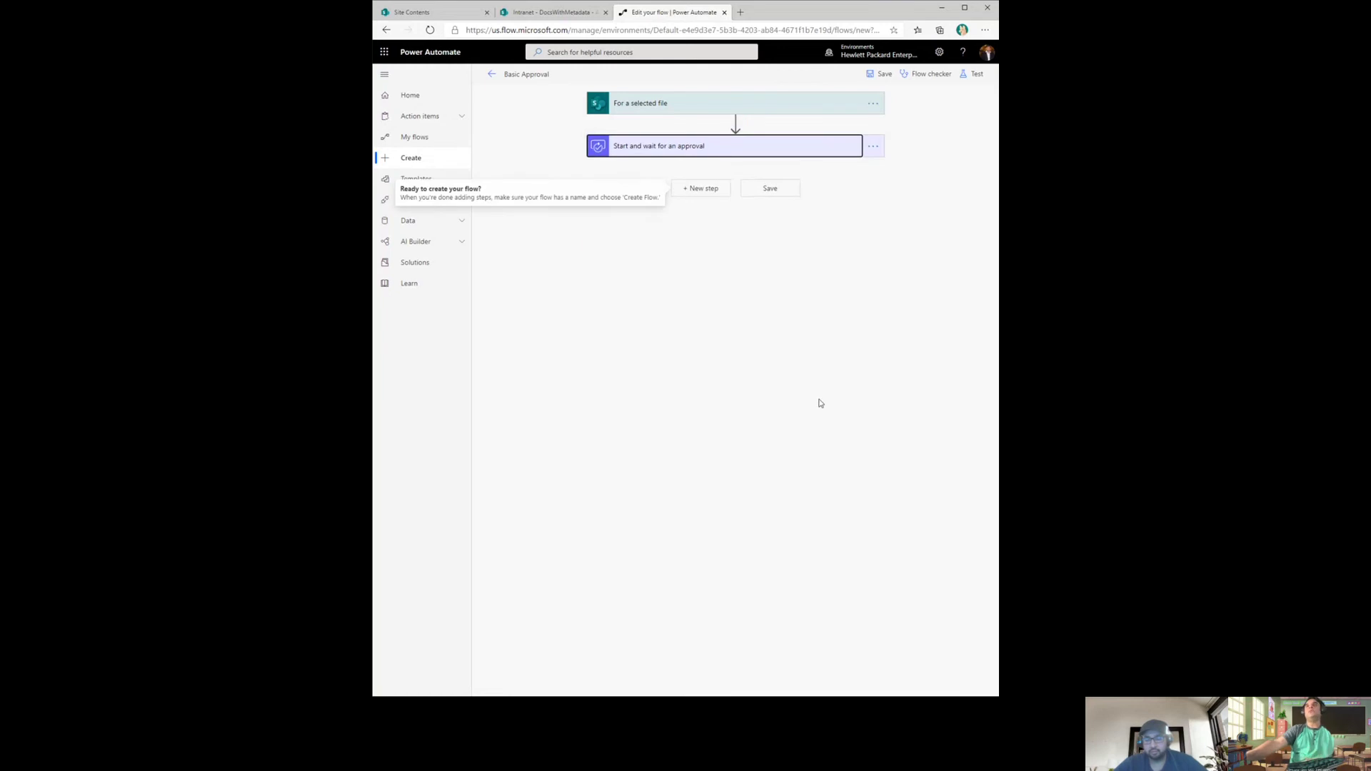
Add a Condition step after the approval using the approval Outcome as its first value.
{"action": "left_click", "coordinate": [702, 189]}
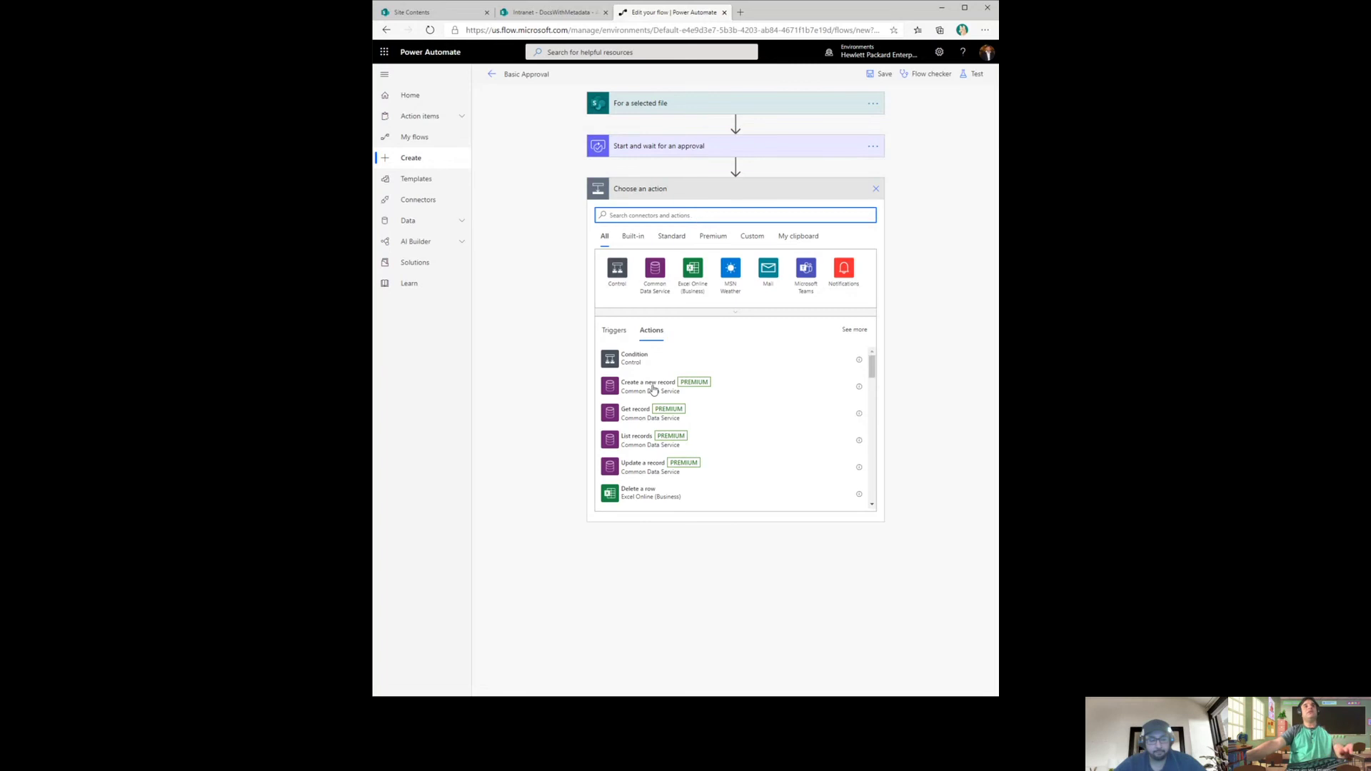
{"action": "left_click", "coordinate": [651, 364]}
{"action": "left_click", "coordinate": [633, 330]}
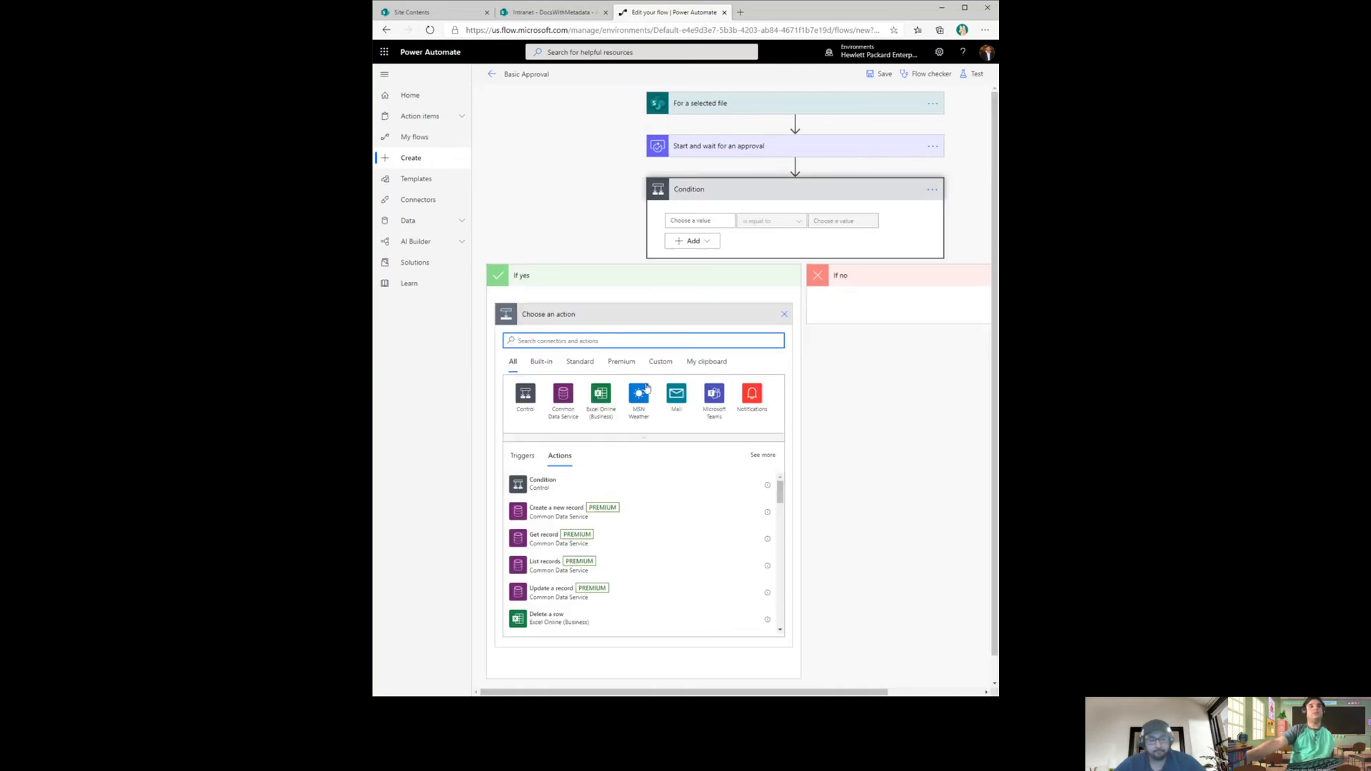
{"action": "left_click", "coordinate": [734, 329]}
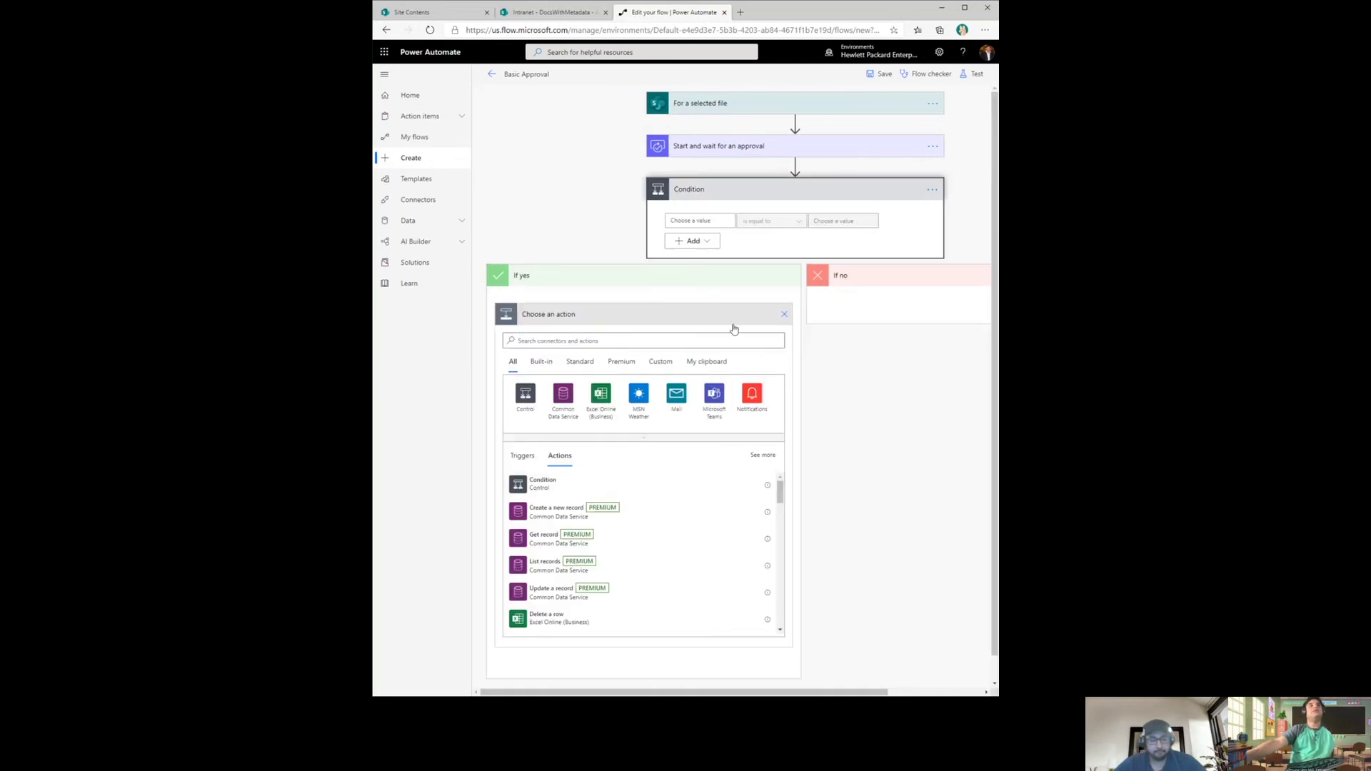
{"action": "left_click", "coordinate": [713, 221]}
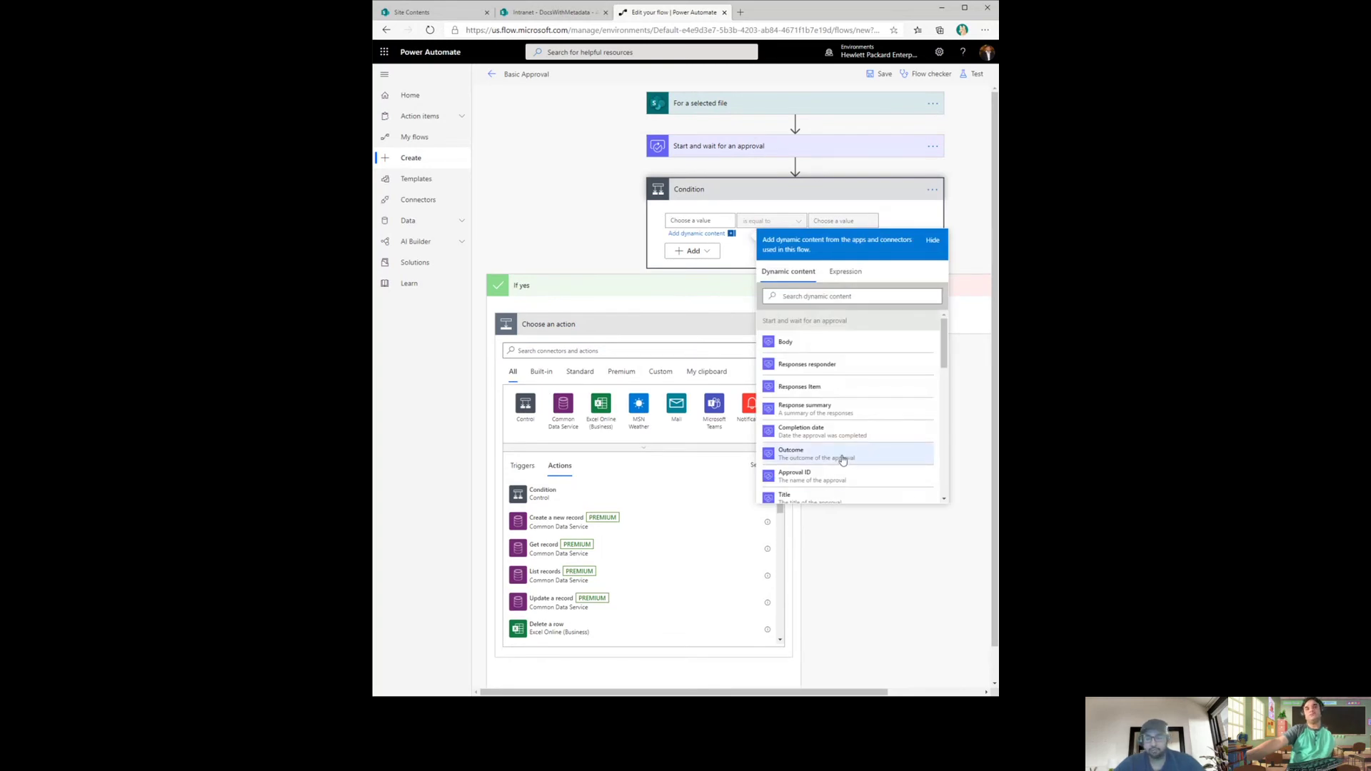
{"action": "scroll", "coordinate": [843, 460], "scroll_direction": "down", "scroll_amount": 1}
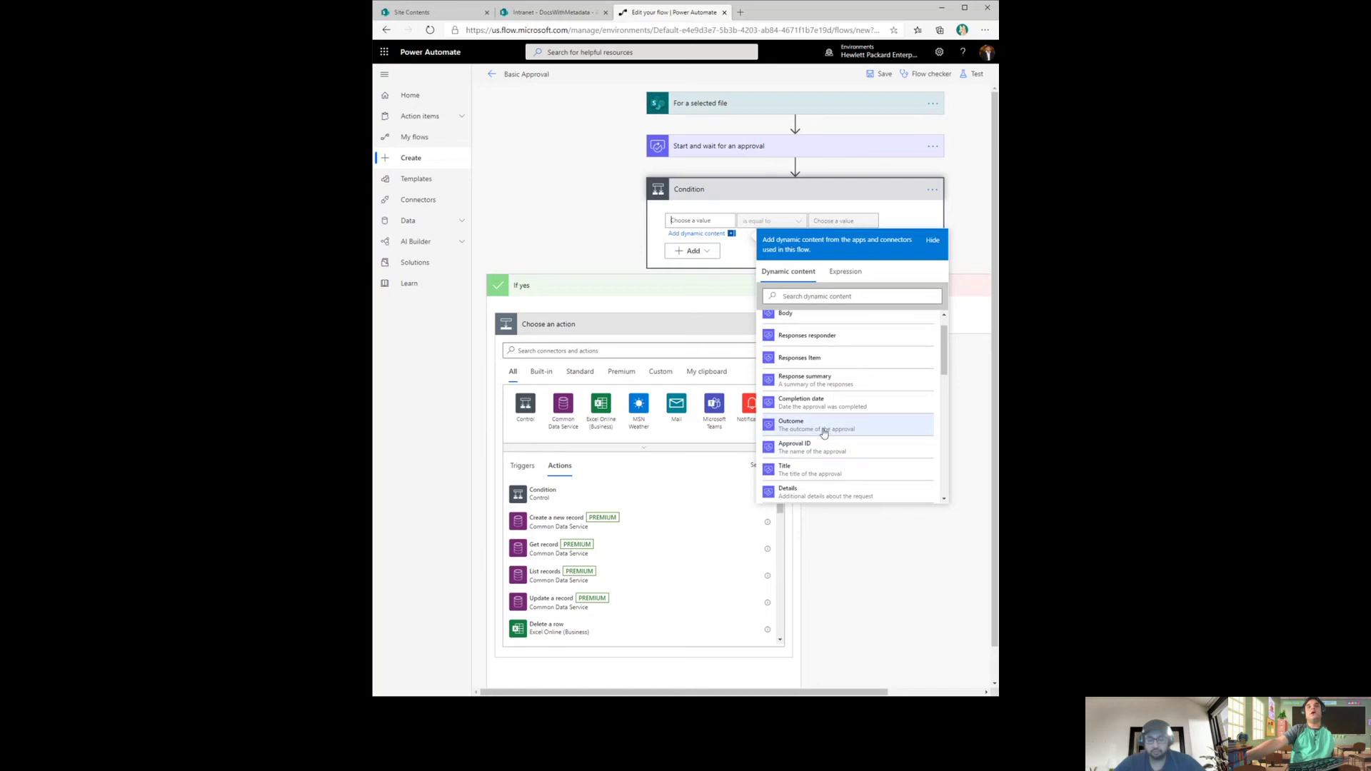
{"action": "left_click", "coordinate": [821, 428]}
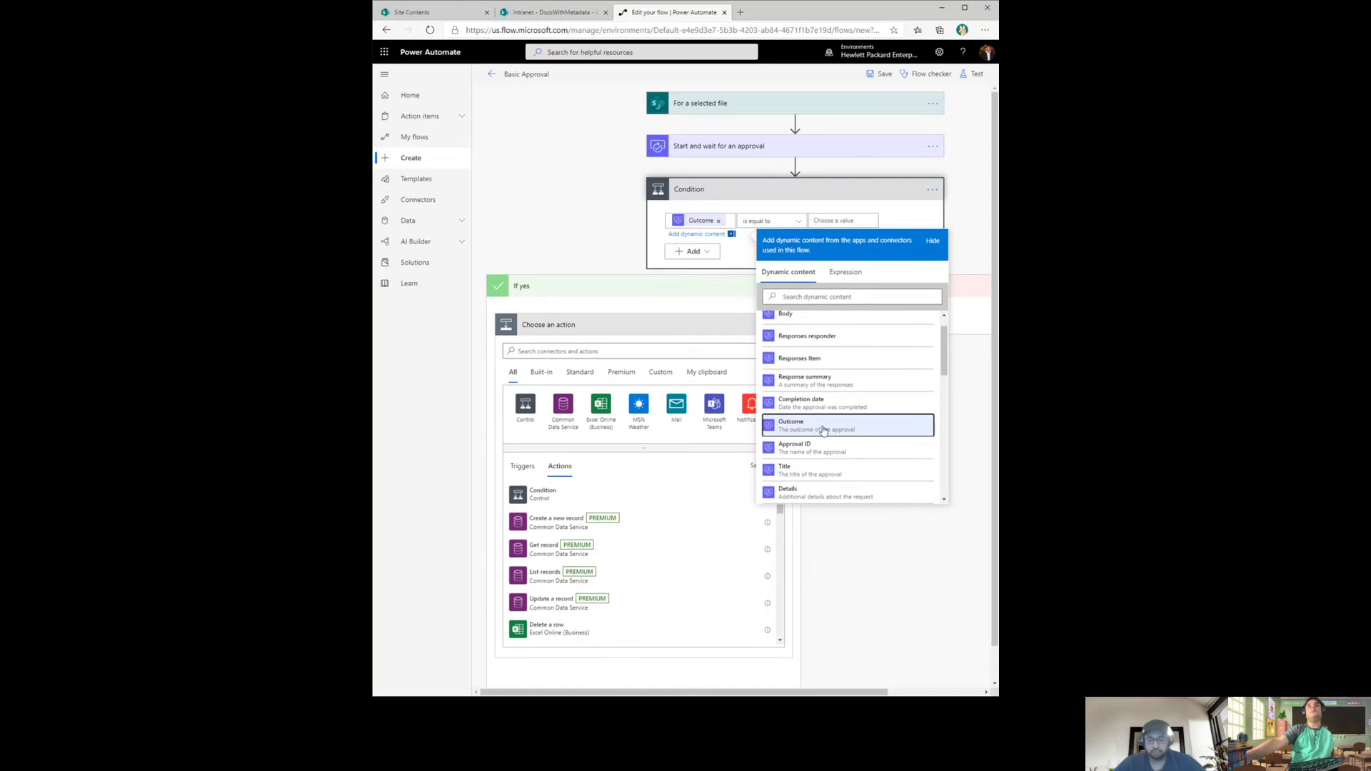
{"action": "left_click", "coordinate": [886, 564]}
Set the condition's comparison value to 'Approved' with 'is equal to'.
{"action": "left_click", "coordinate": [841, 220]}
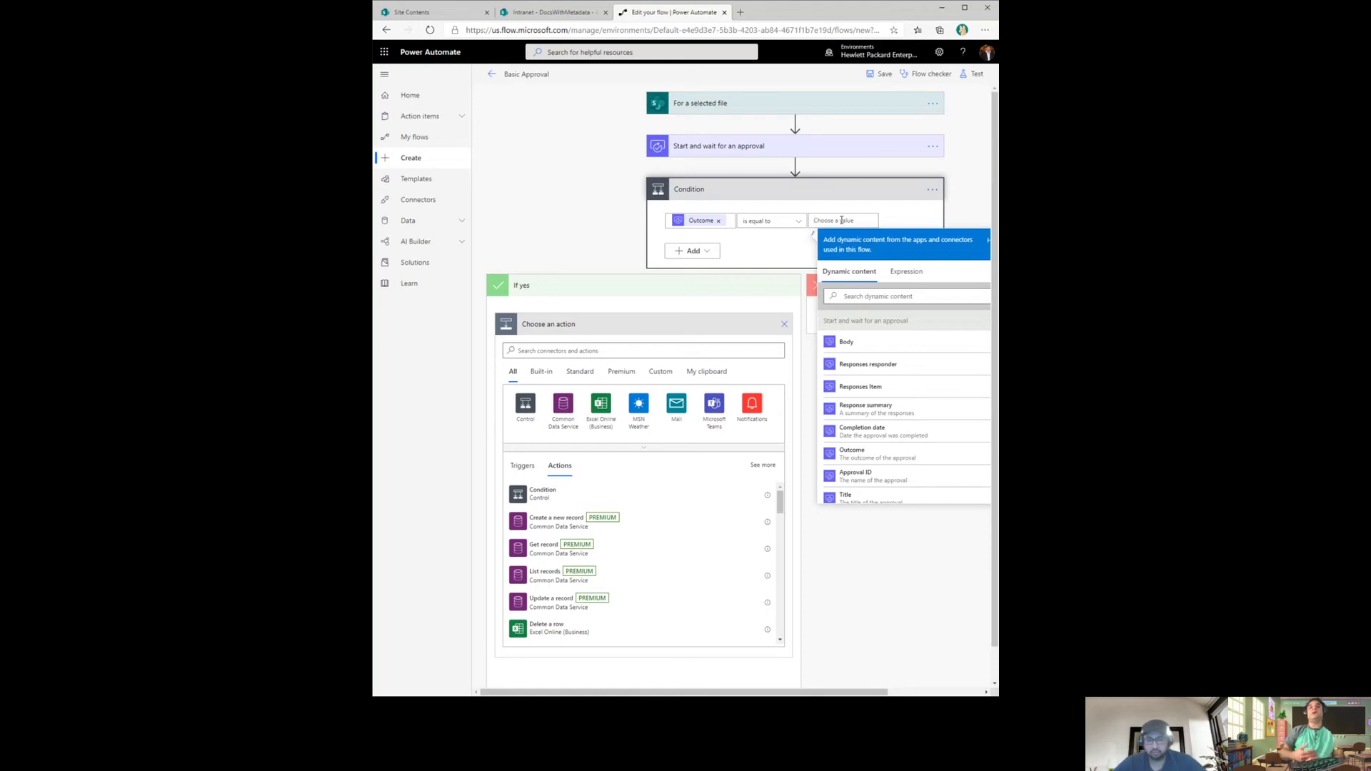
{"action": "left_click", "coordinate": [868, 463]}
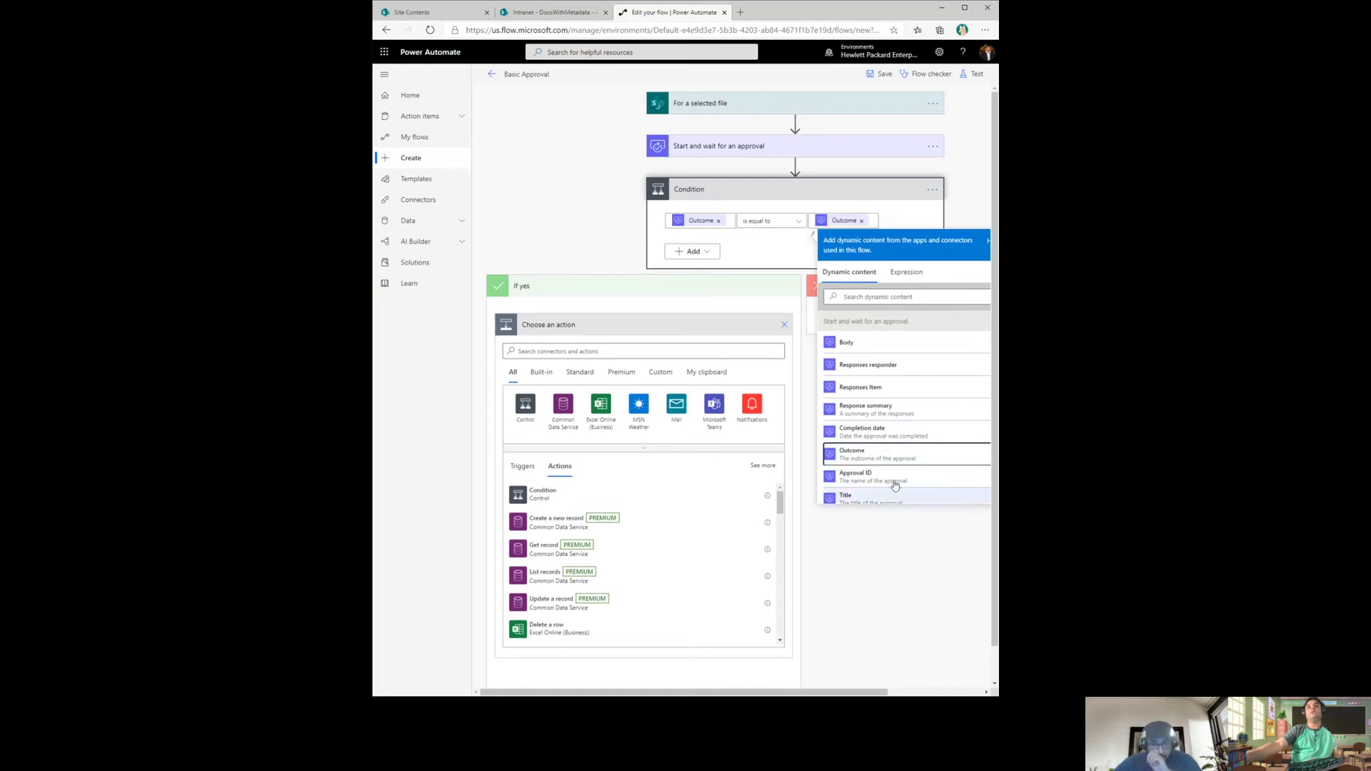
{"action": "left_click", "coordinate": [546, 217]}
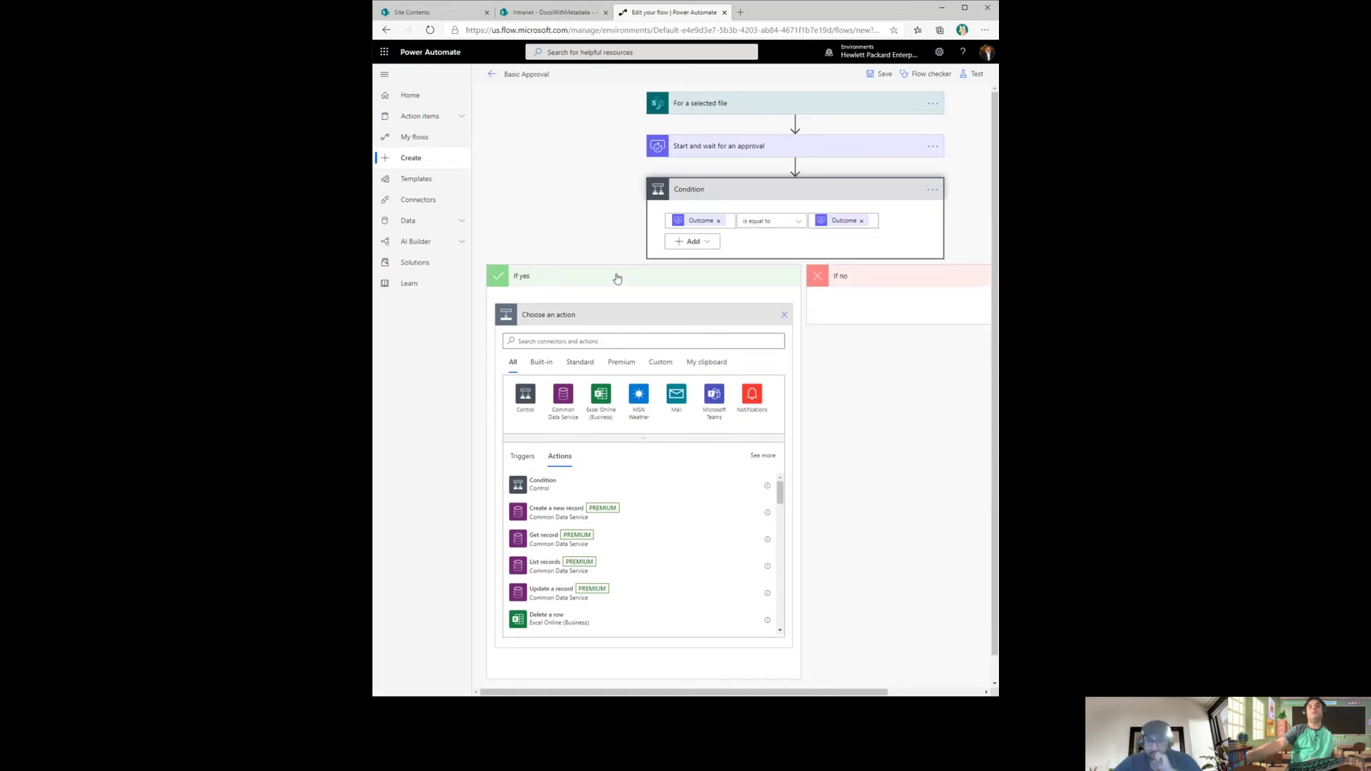
{"action": "left_click", "coordinate": [785, 315]}
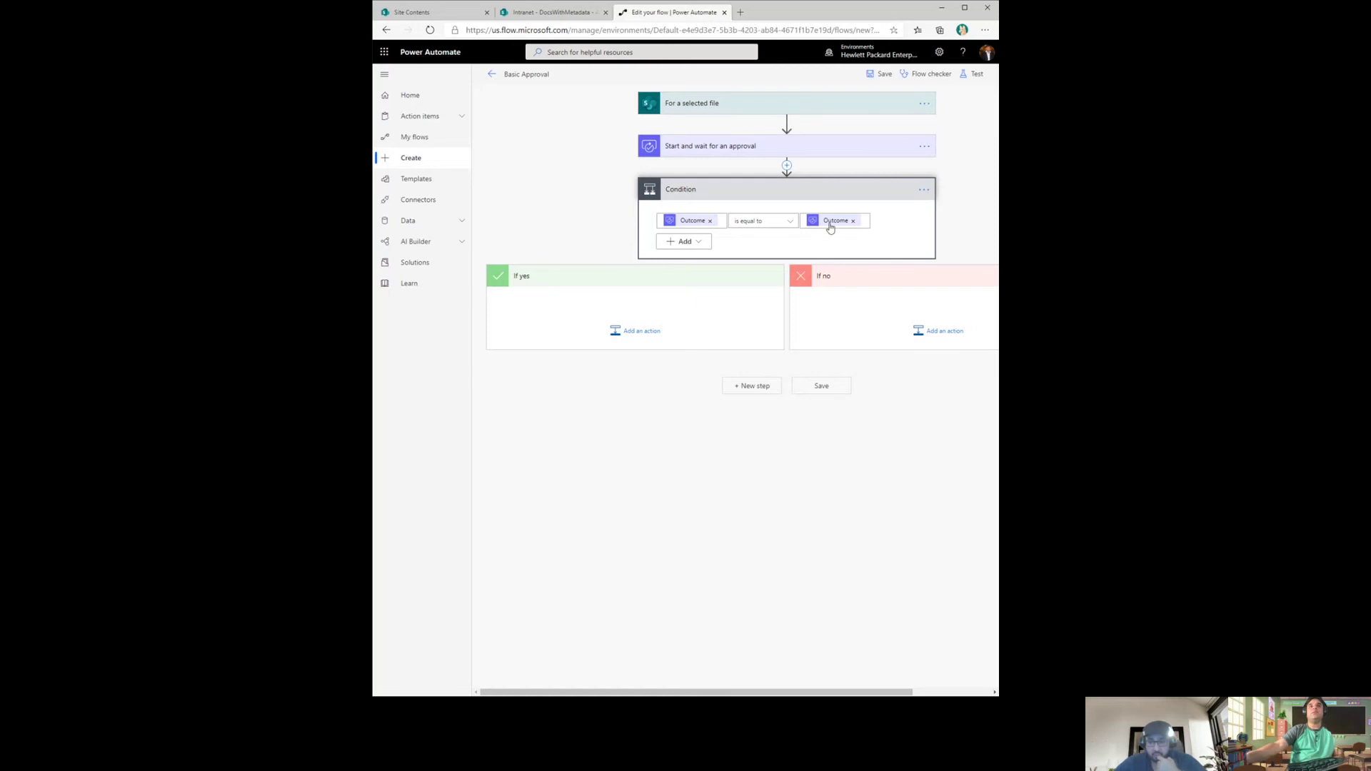
{"action": "left_click", "coordinate": [853, 221]}
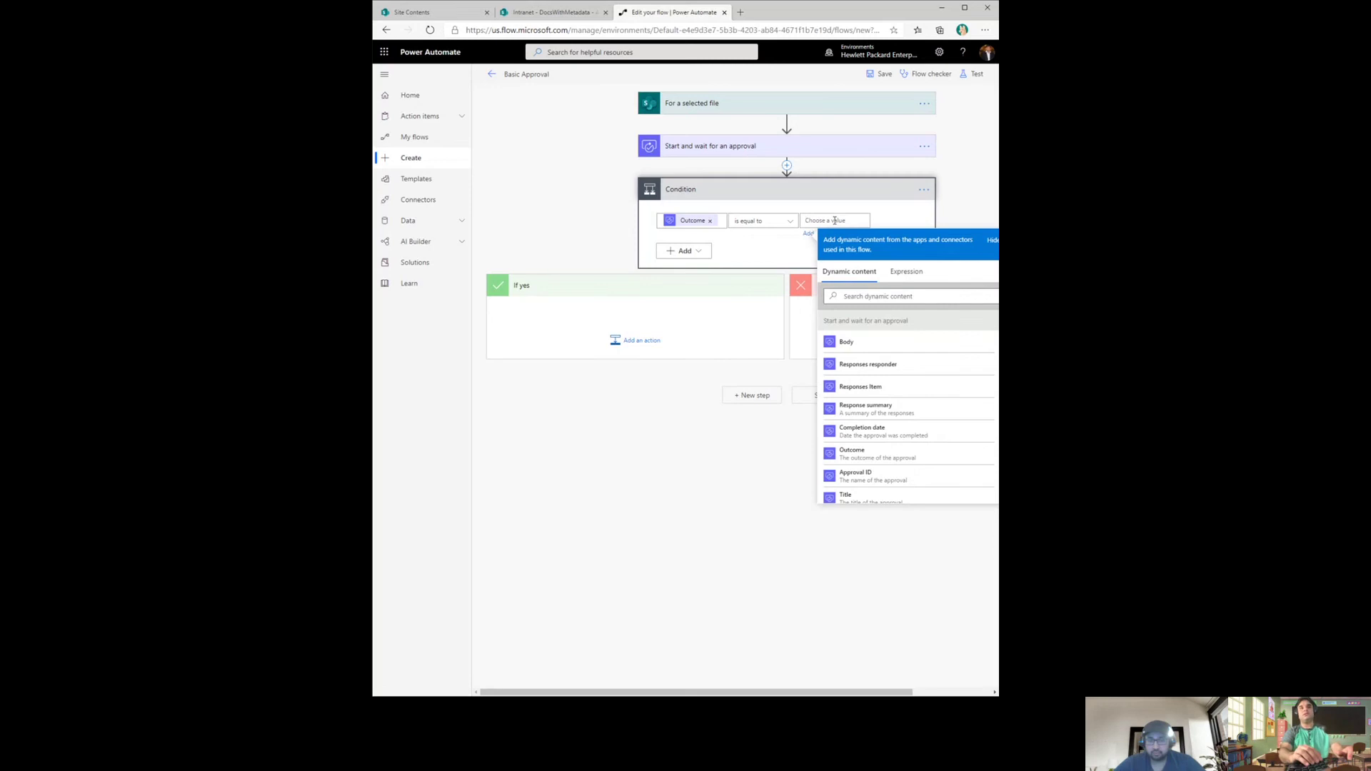
{"action": "type", "text": "Approved"}
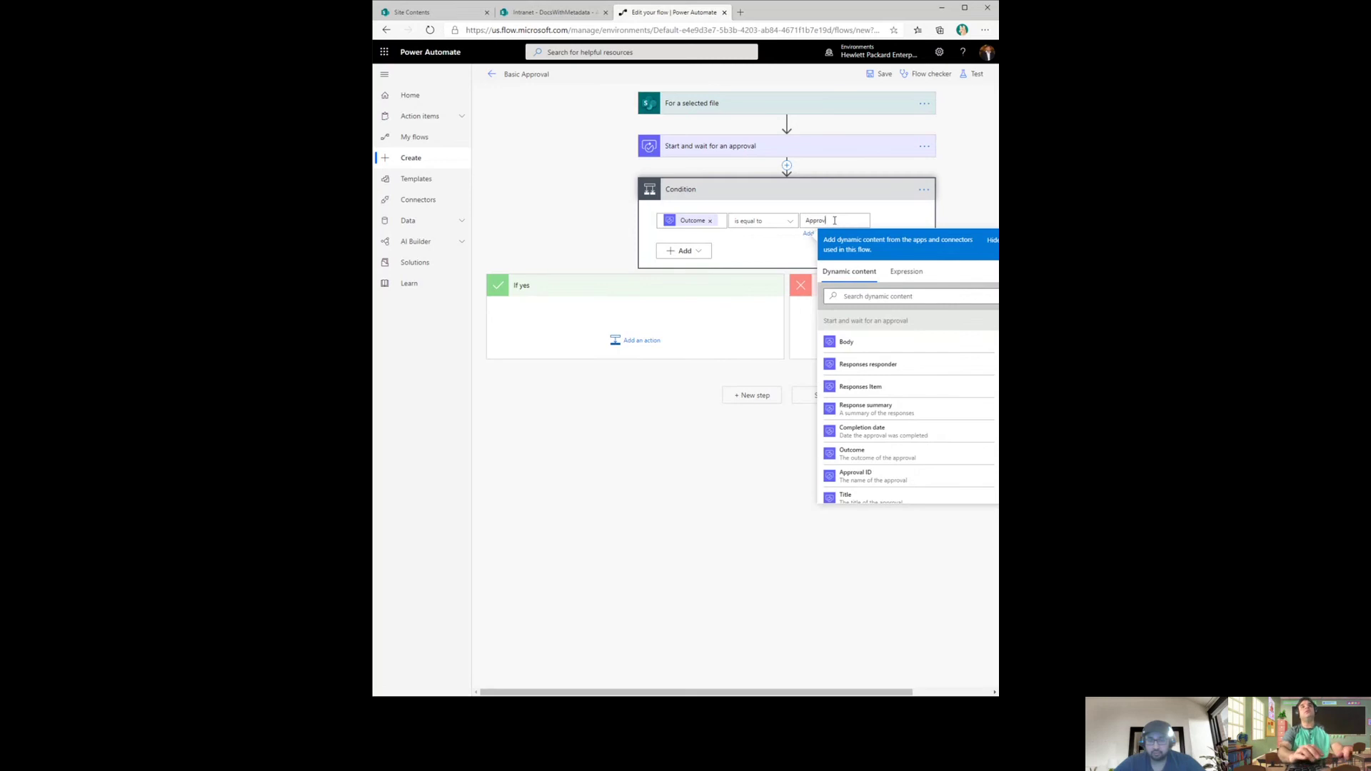
Add a Send an email (V2) action in If yes, addressed to the triggering User email.
{"action": "left_click", "coordinate": [642, 340]}
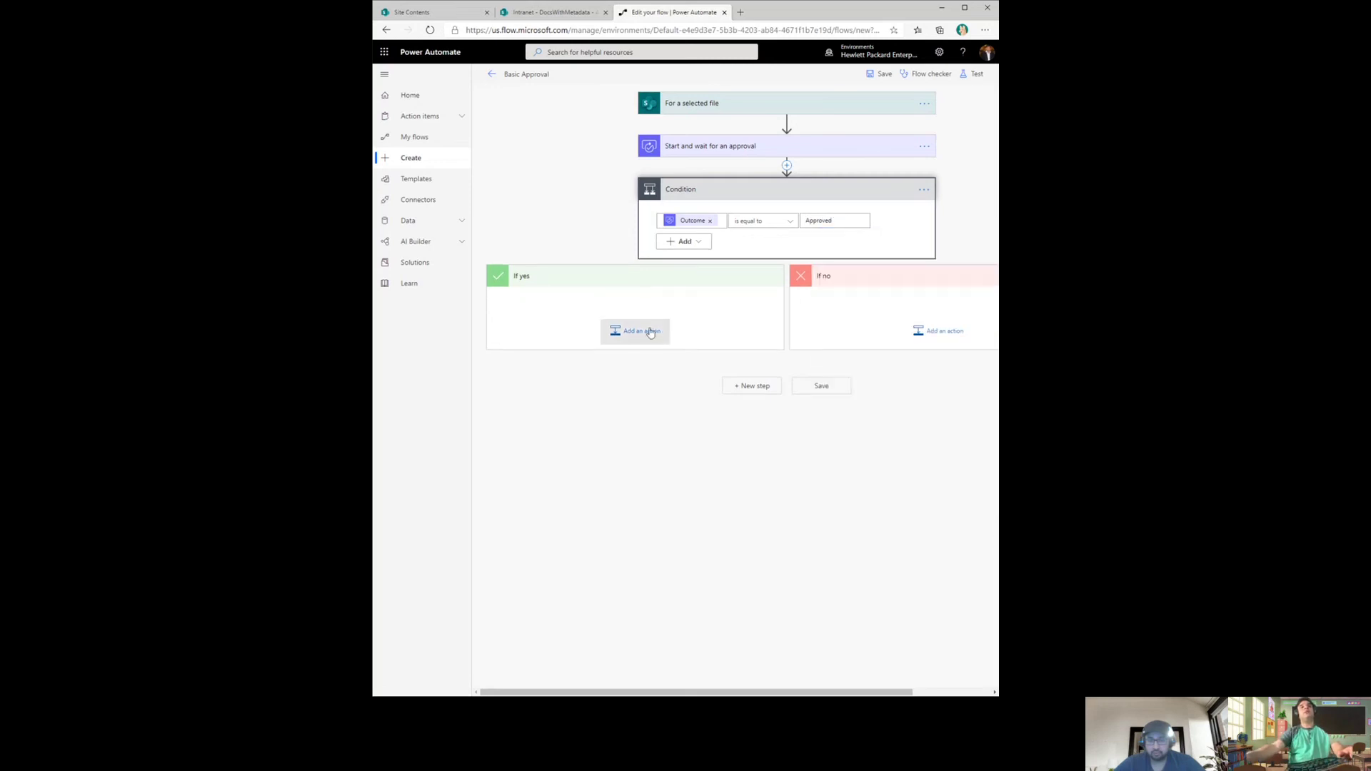
{"action": "type", "text": "Se"}
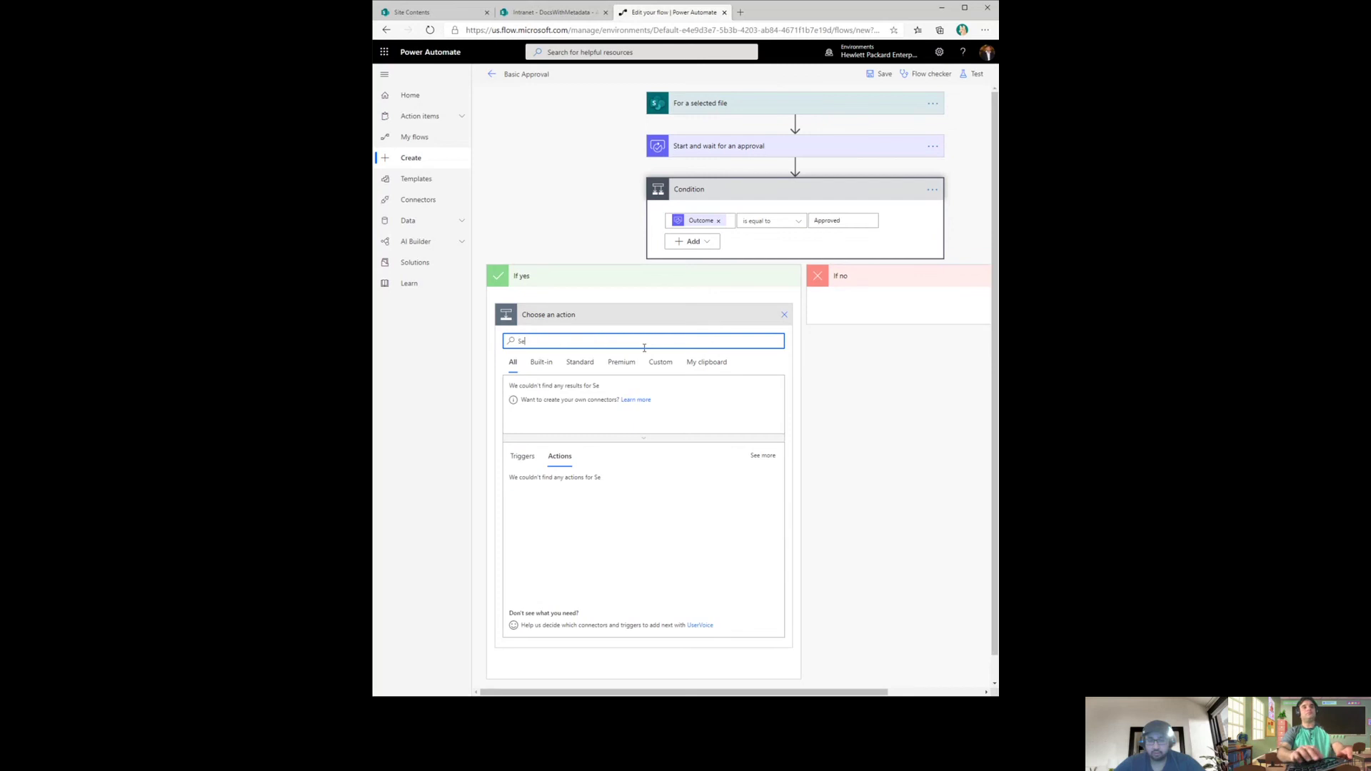
{"action": "type", "text": "nd an Email"}
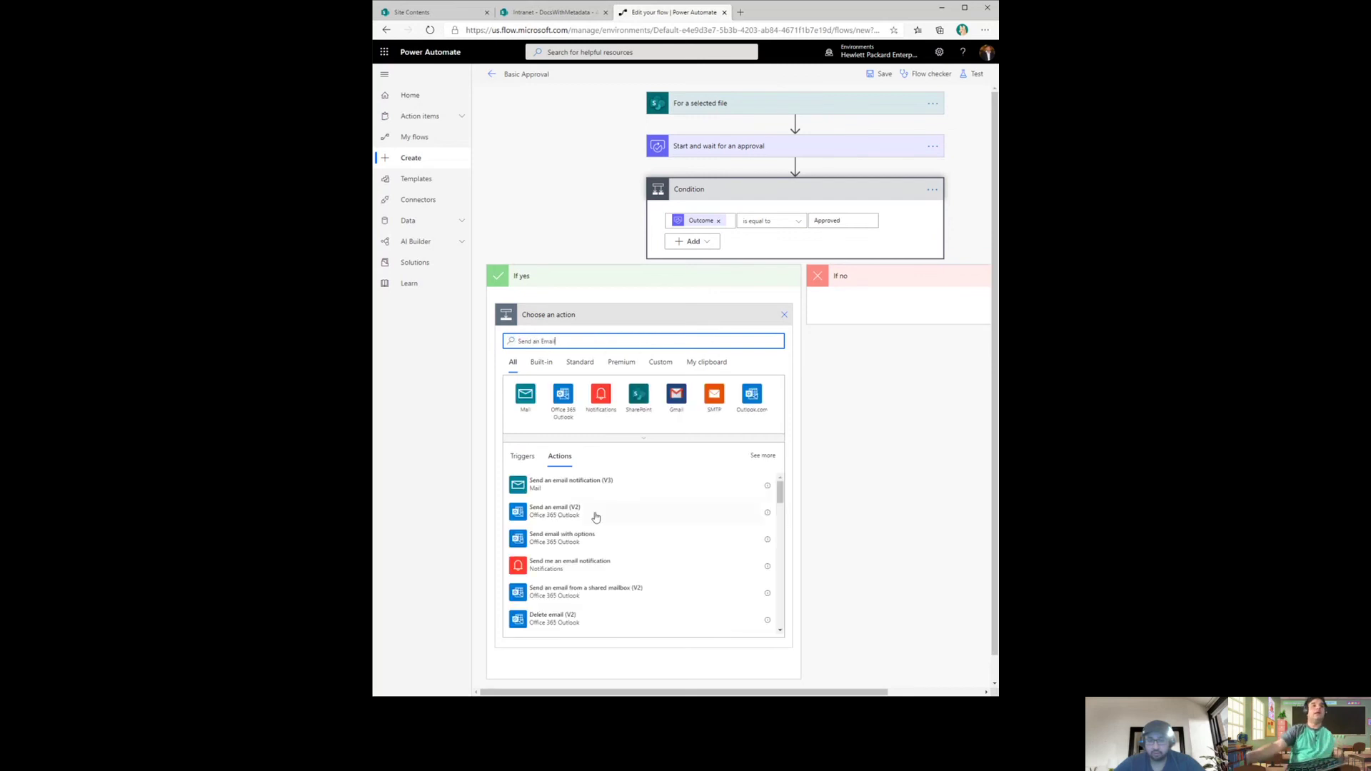
{"action": "left_click", "coordinate": [572, 513]}
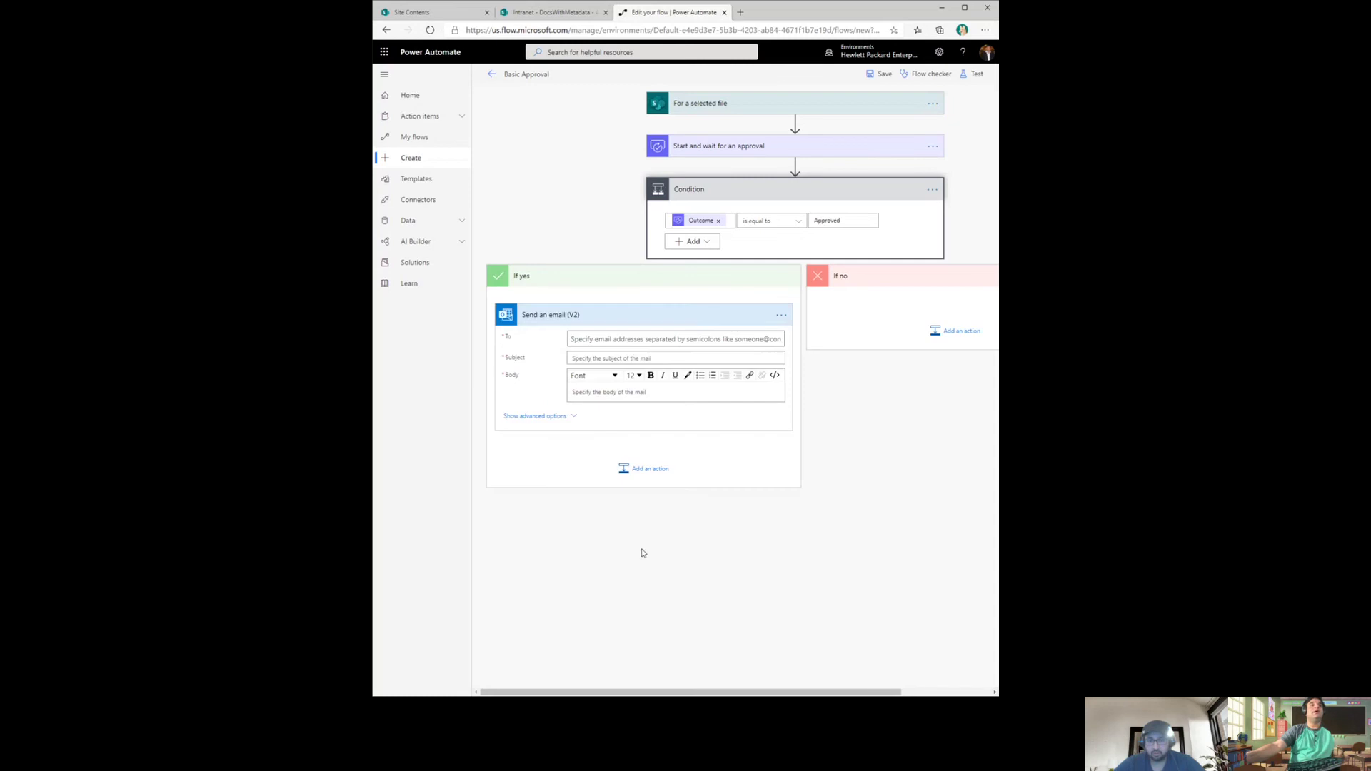
{"action": "left_click", "coordinate": [865, 386]}
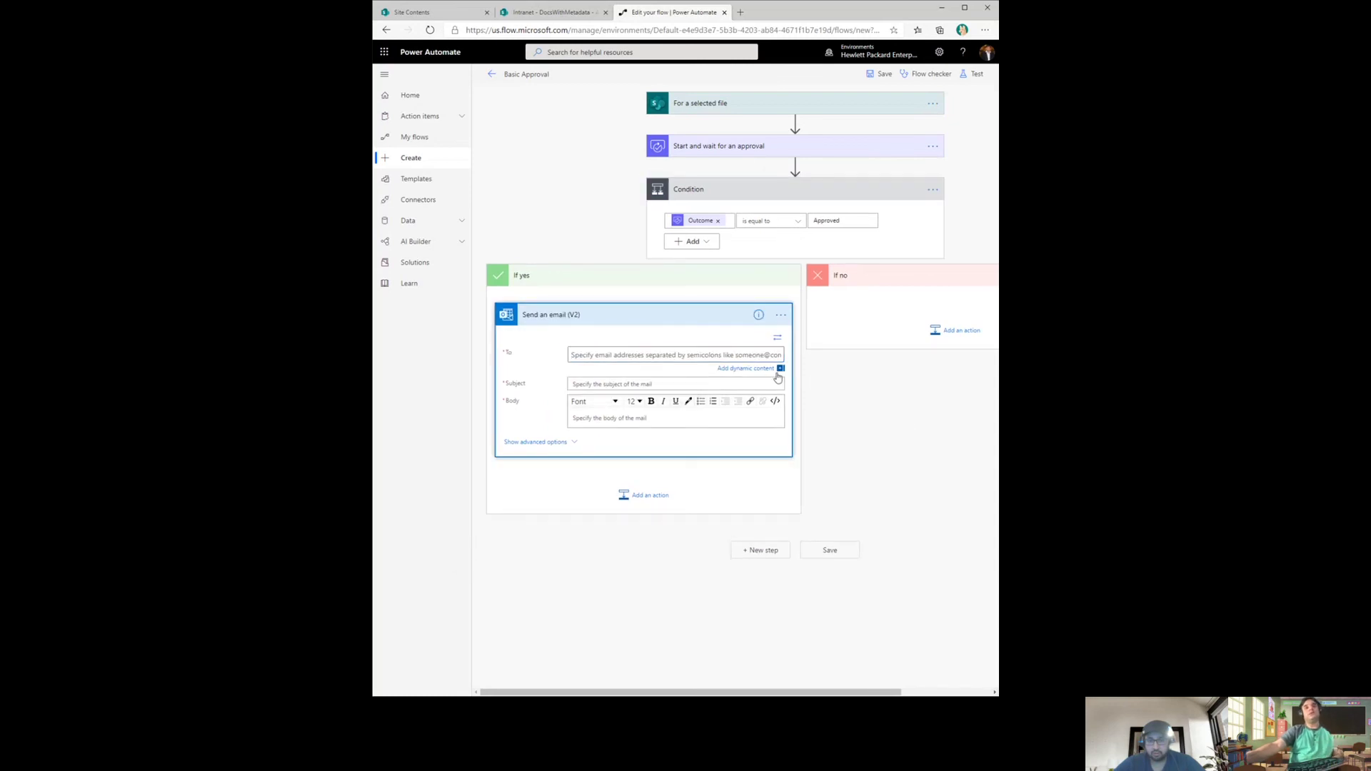
{"action": "left_click", "coordinate": [769, 370]}
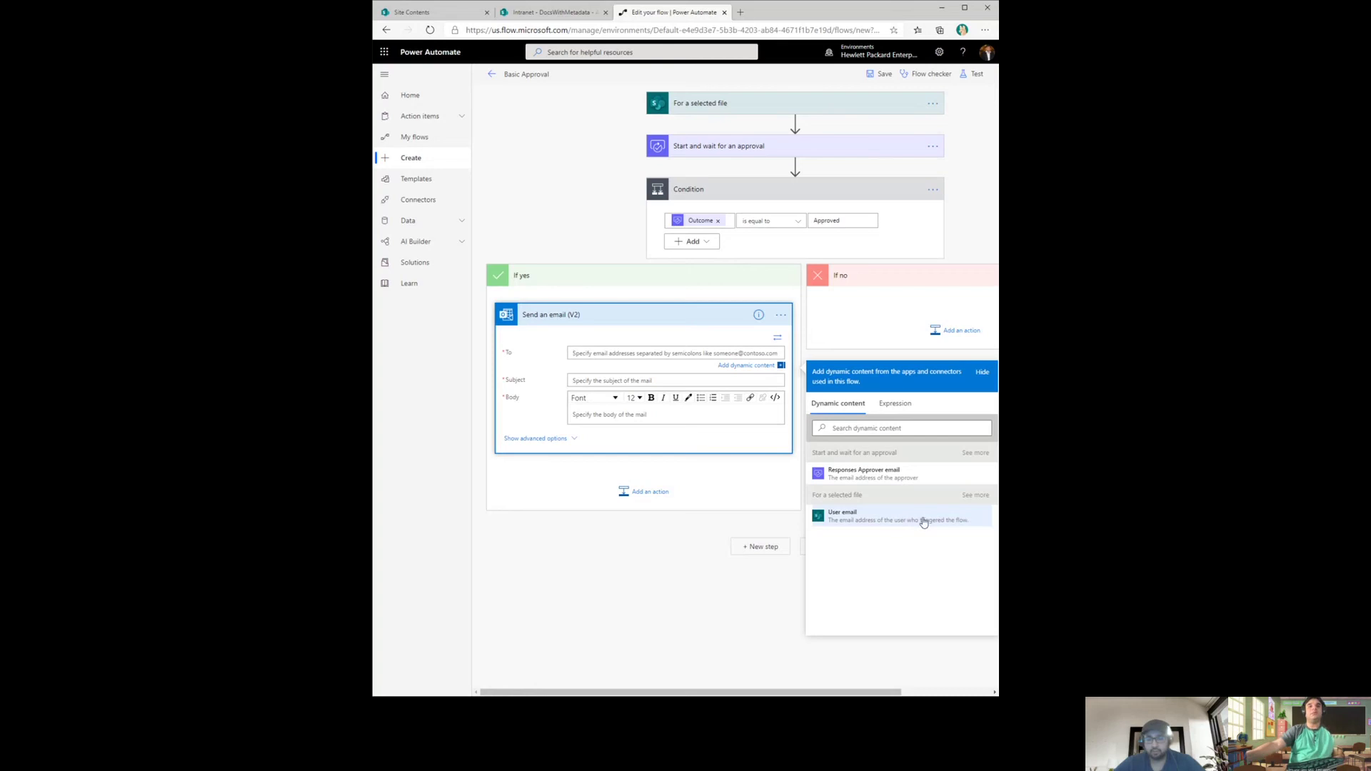
{"action": "left_click", "coordinate": [886, 524]}
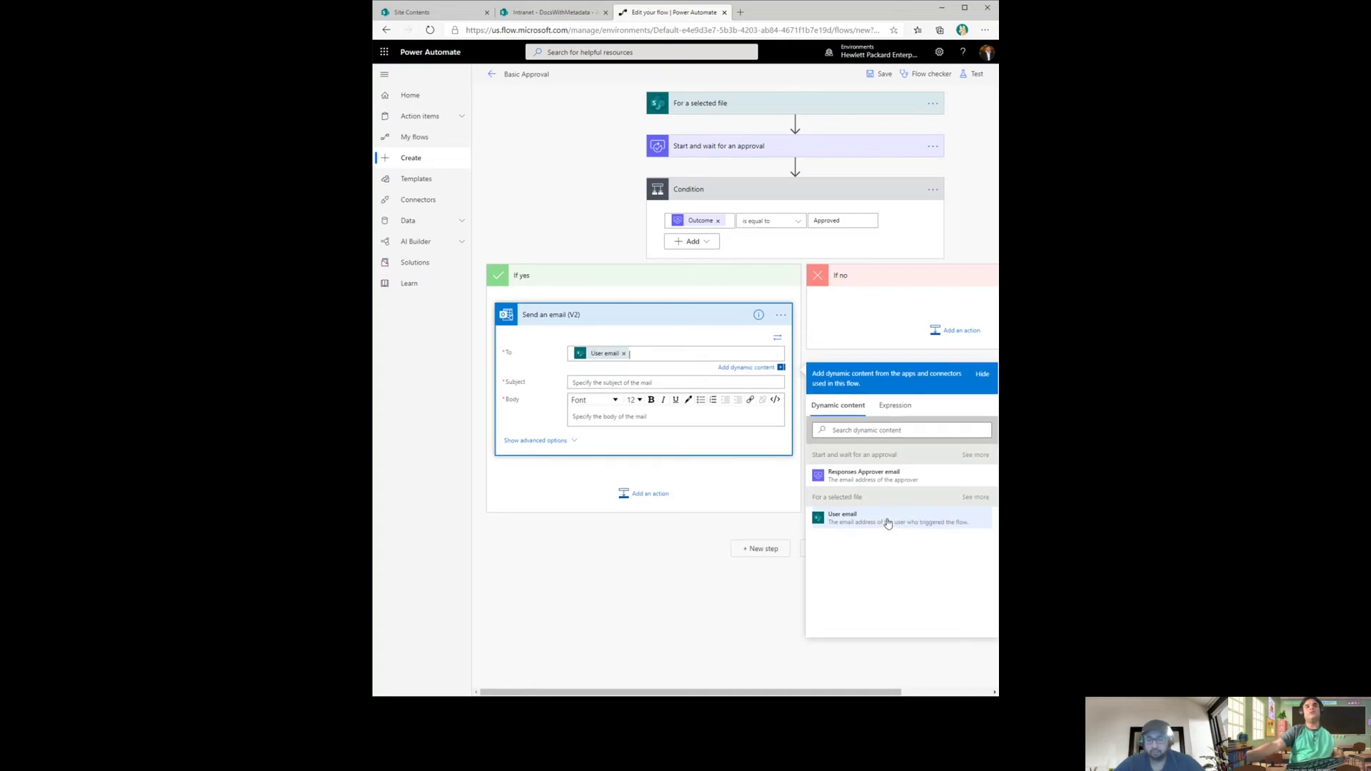
Set the email subject and body to 'You Item has been Approved'.
{"action": "type", "text": "You Item has been App"}
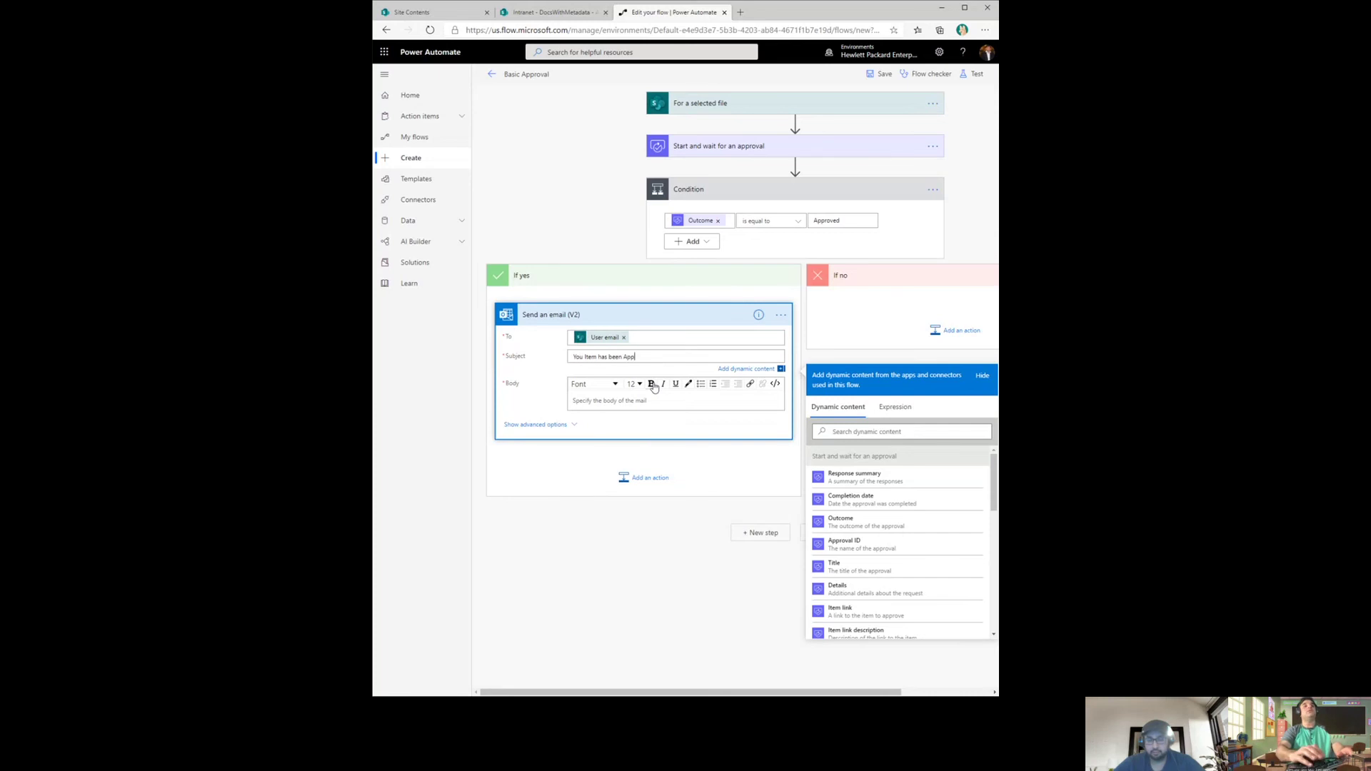
{"action": "type", "text": "roved"}
{"action": "key", "text": "ctrl+a"}
{"action": "key", "text": "ctrl+c"}
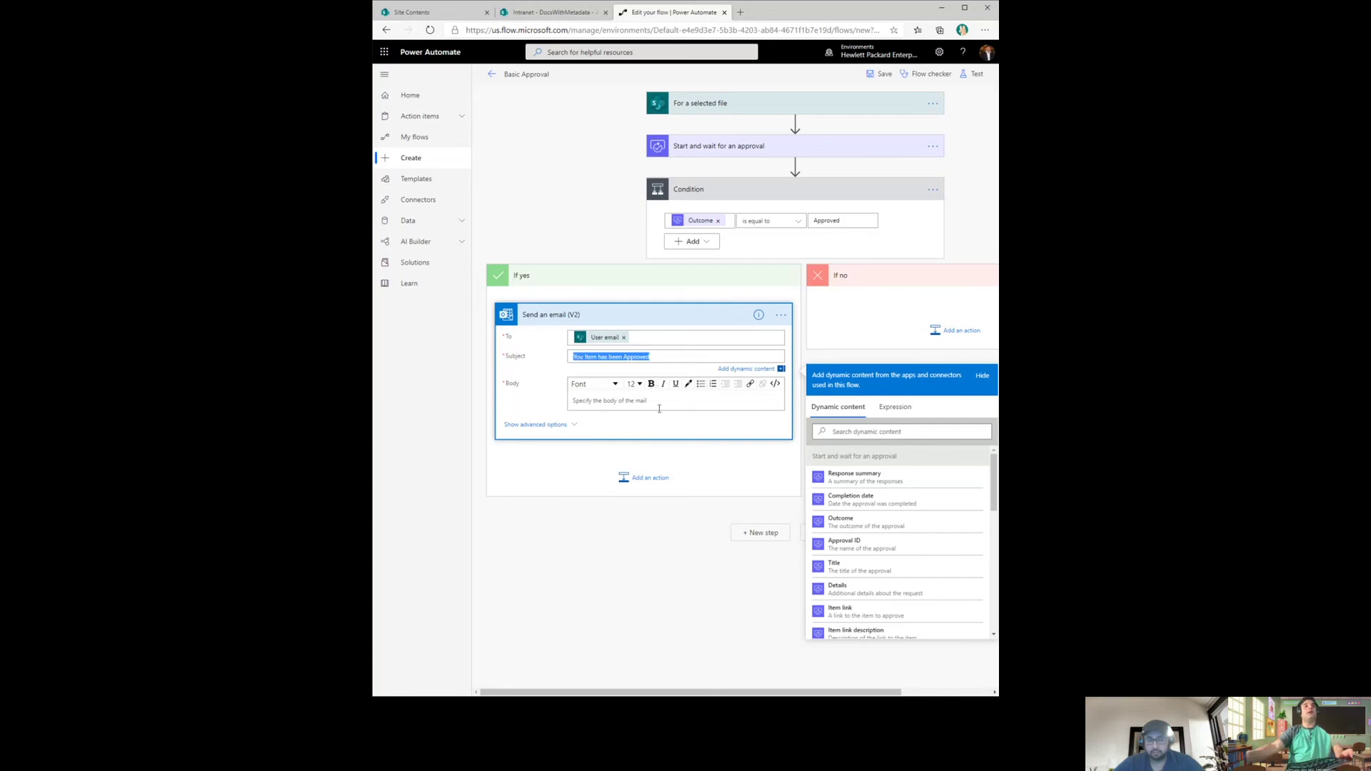
{"action": "left_click", "coordinate": [636, 401]}
{"action": "key", "text": "ctrl+v"}
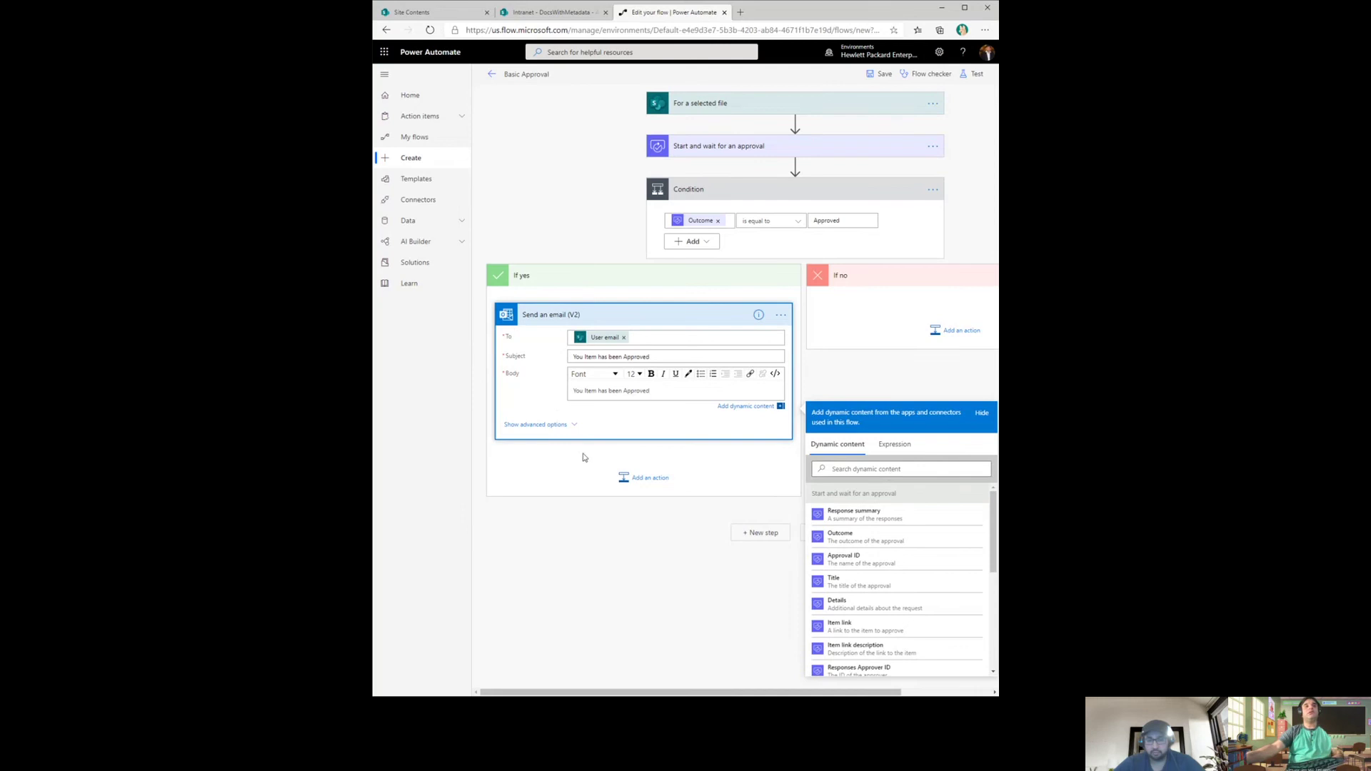
Copy the approval email step and paste it into the If no branch.
{"action": "left_click", "coordinate": [780, 316]}
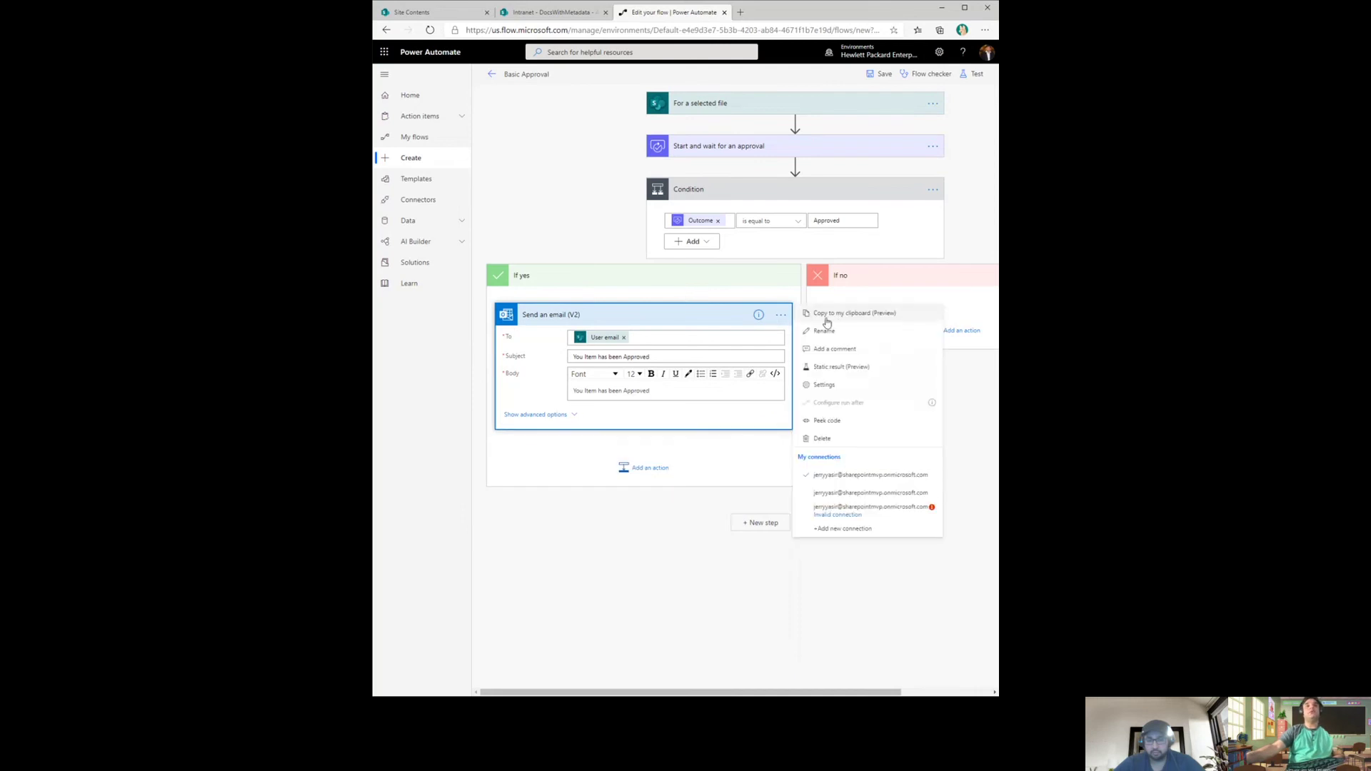
{"action": "left_click", "coordinate": [840, 321]}
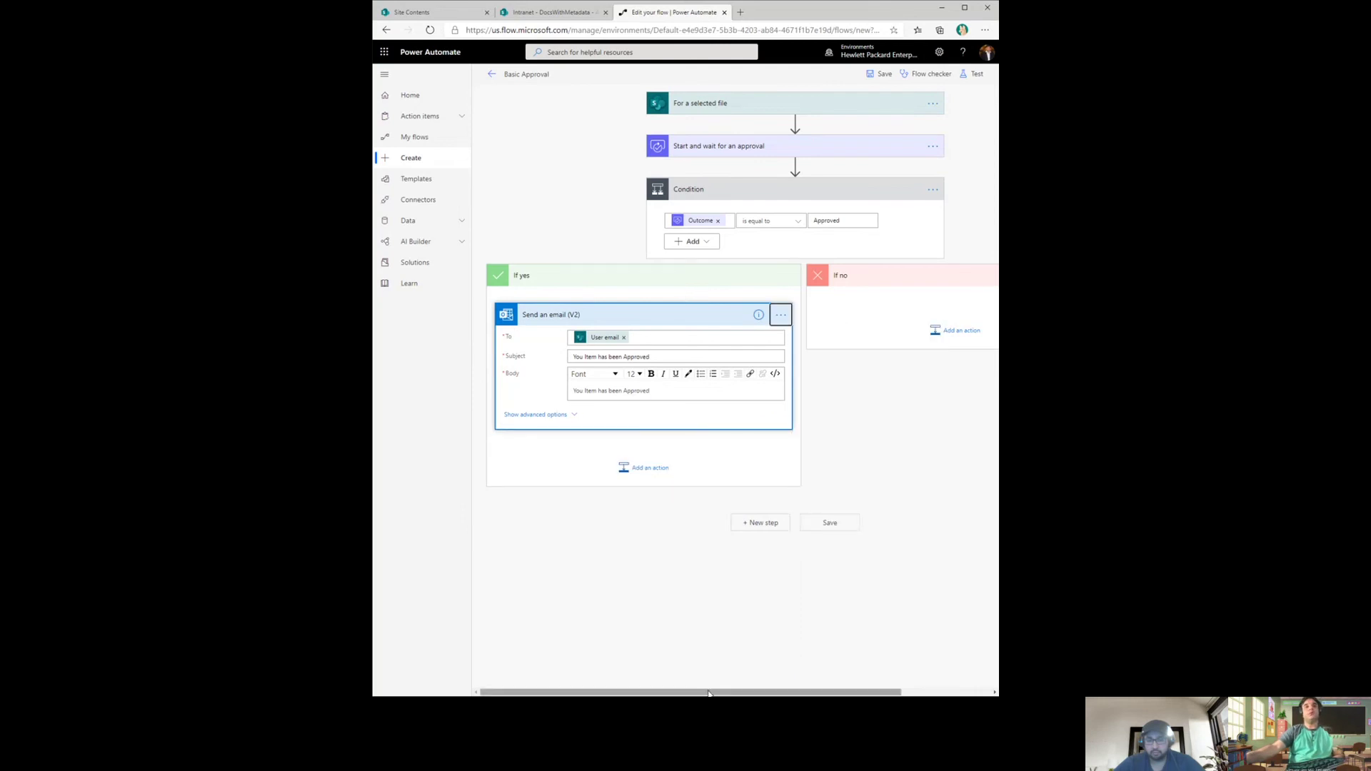
{"action": "left_click_drag", "start_coordinate": [860, 692], "coordinate": [949, 690]}
{"action": "left_click", "coordinate": [852, 337]}
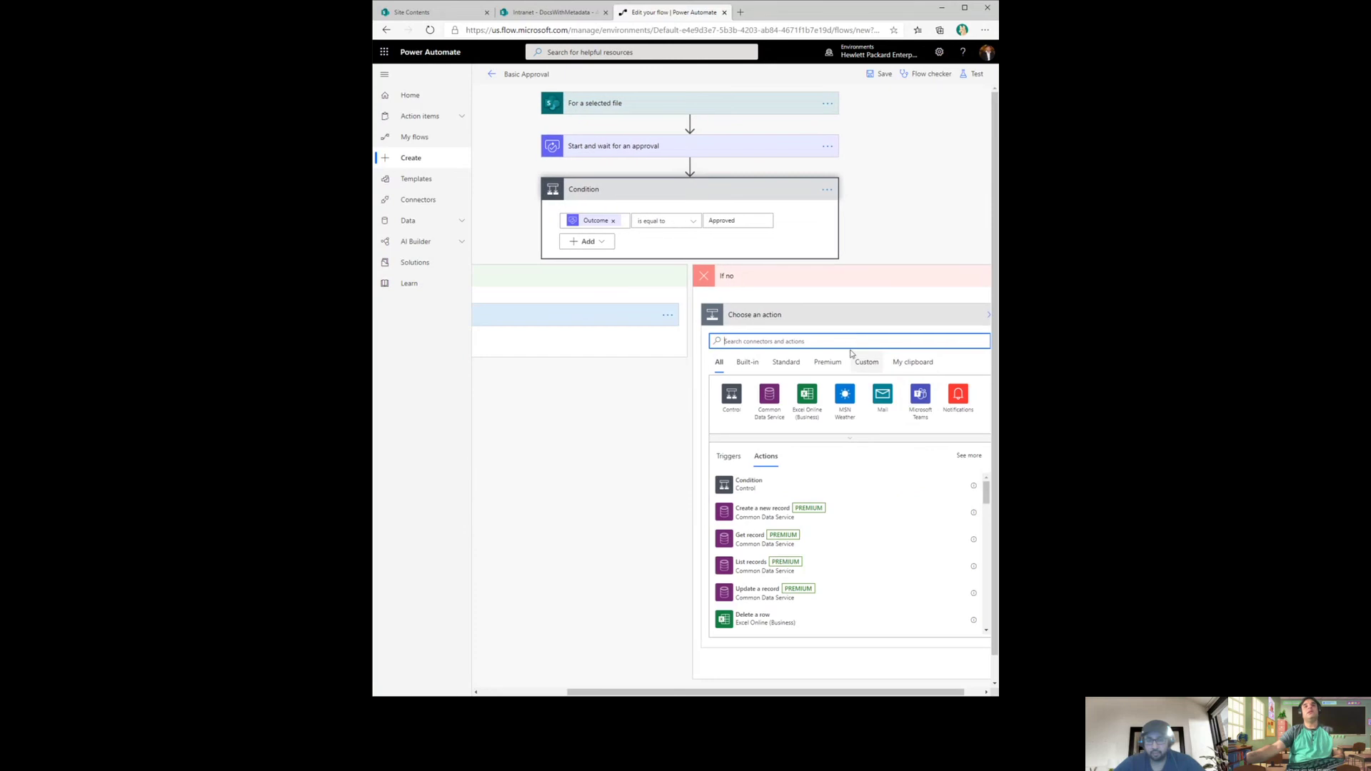
{"action": "left_click", "coordinate": [913, 346]}
{"action": "left_click", "coordinate": [796, 375]}
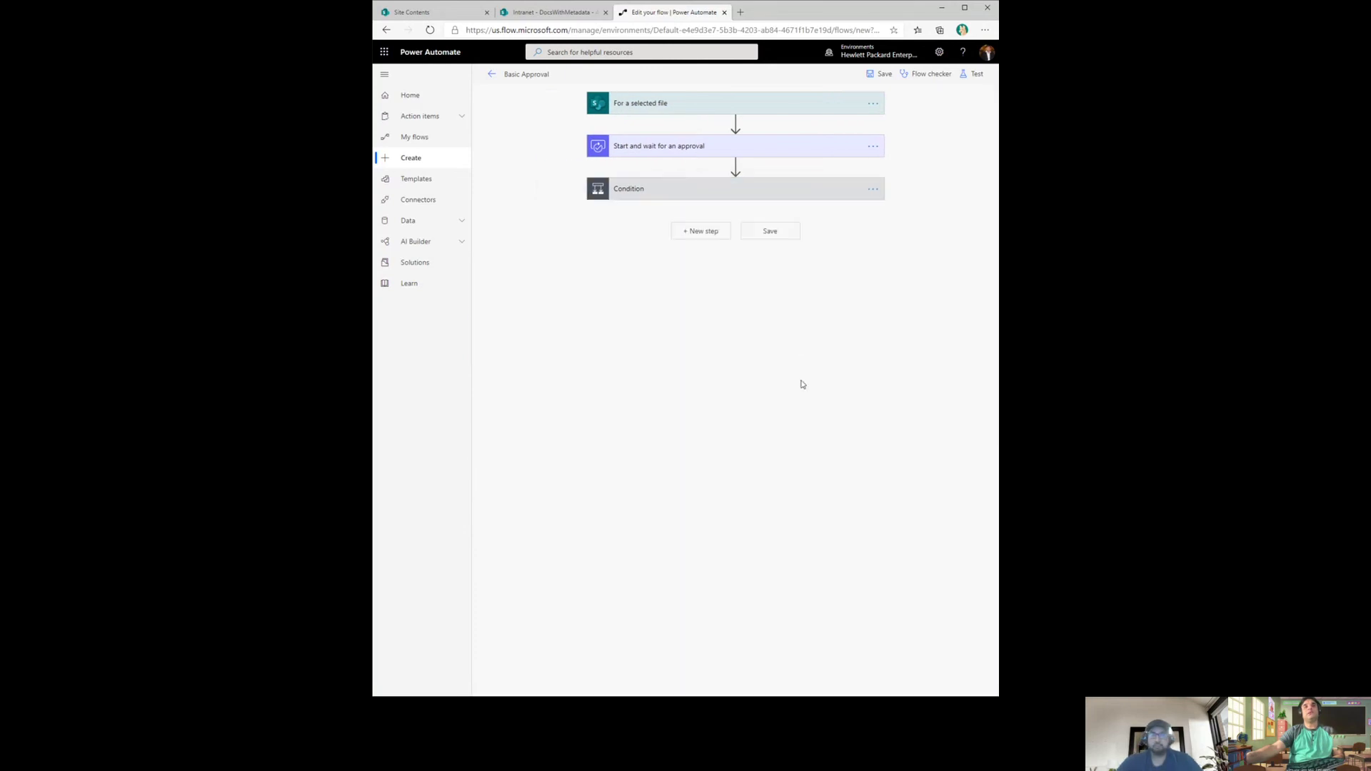
{"action": "left_click", "coordinate": [791, 197]}
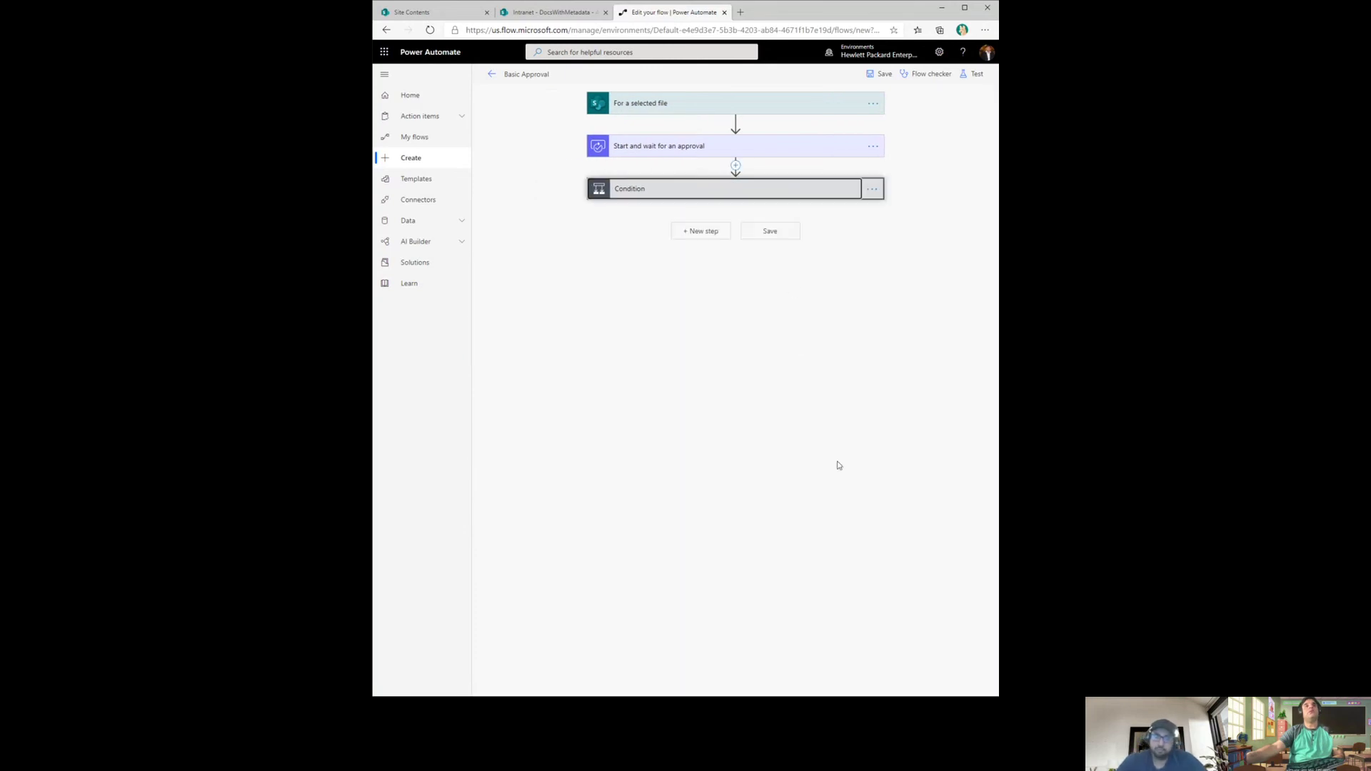
Change the If no email's subject and body to 'You Item has been Rejected' and save the flow.
{"action": "left_click", "coordinate": [841, 315]}
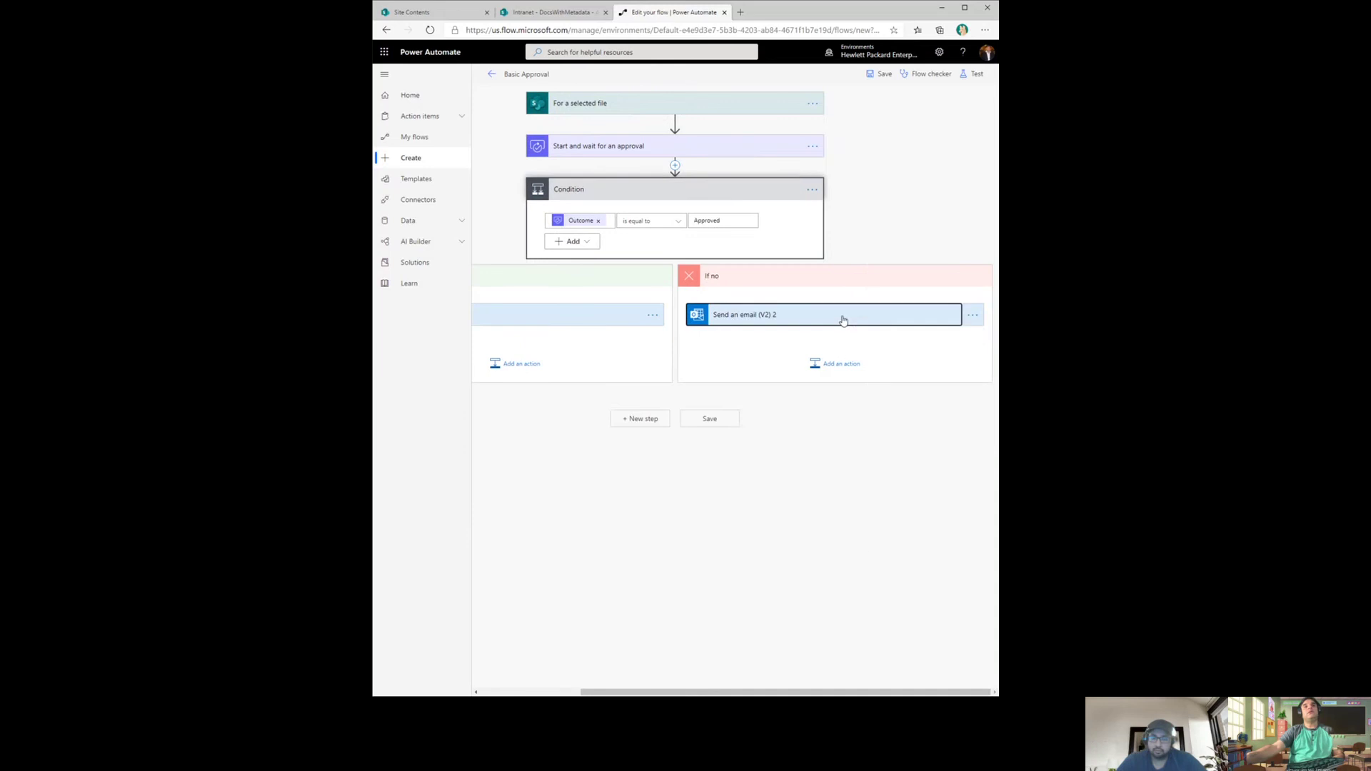
{"action": "double_click", "coordinate": [828, 357]}
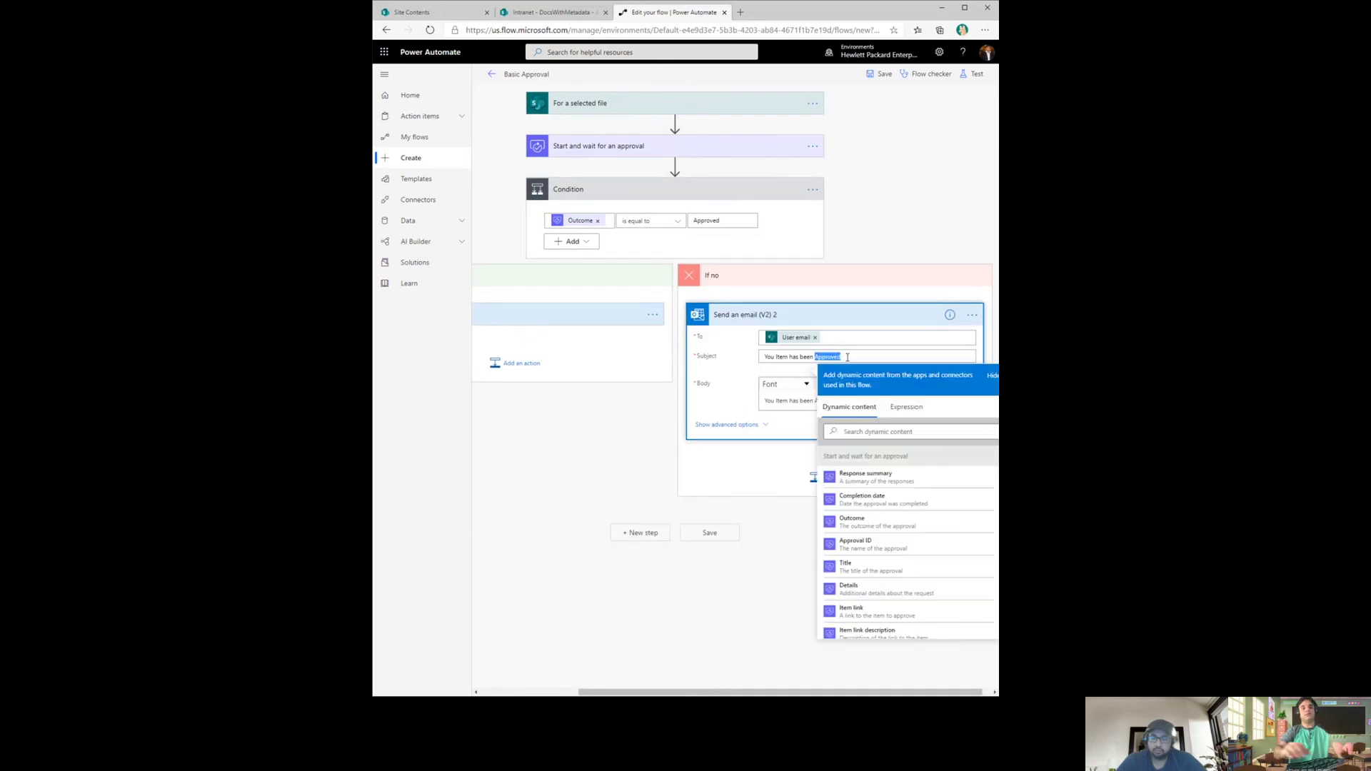
{"action": "type", "text": "Rejected"}
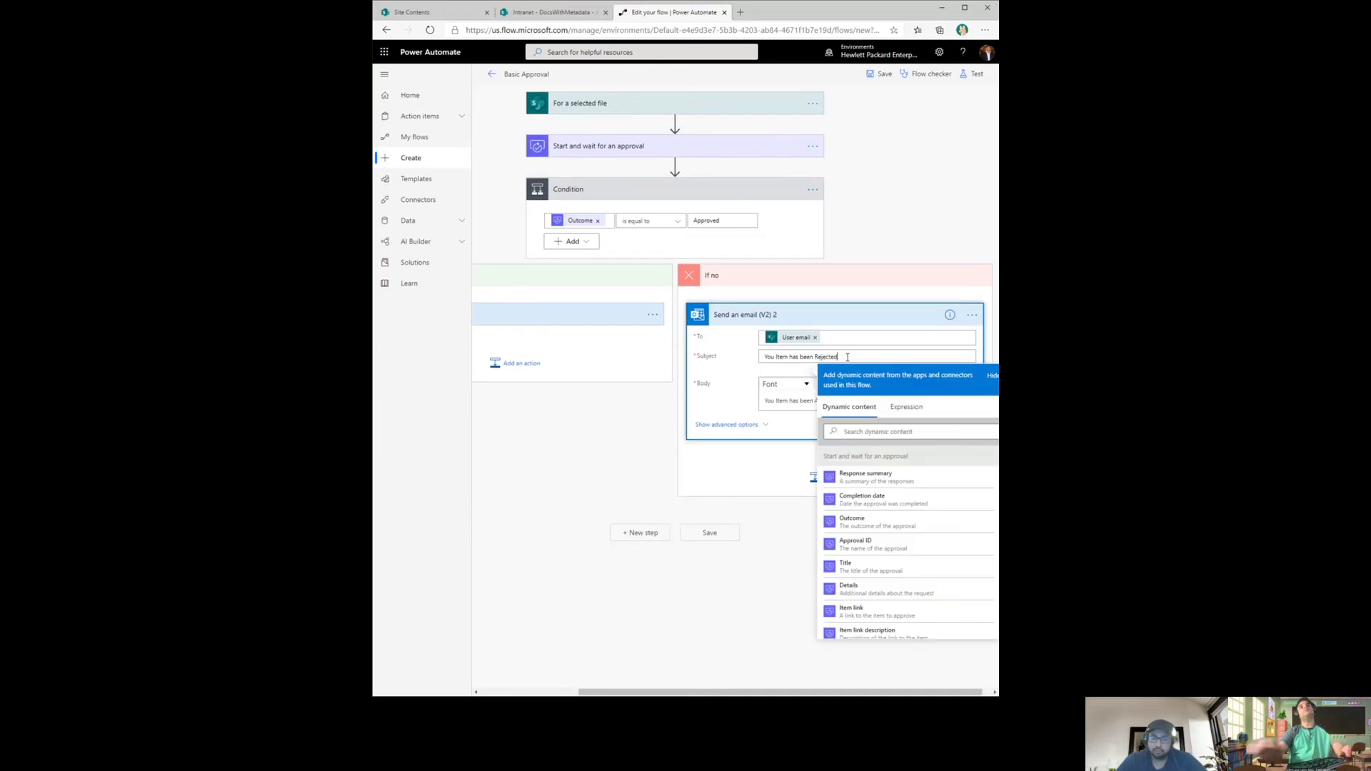
{"action": "left_click", "coordinate": [801, 401]}
{"action": "double_click", "coordinate": [827, 392]}
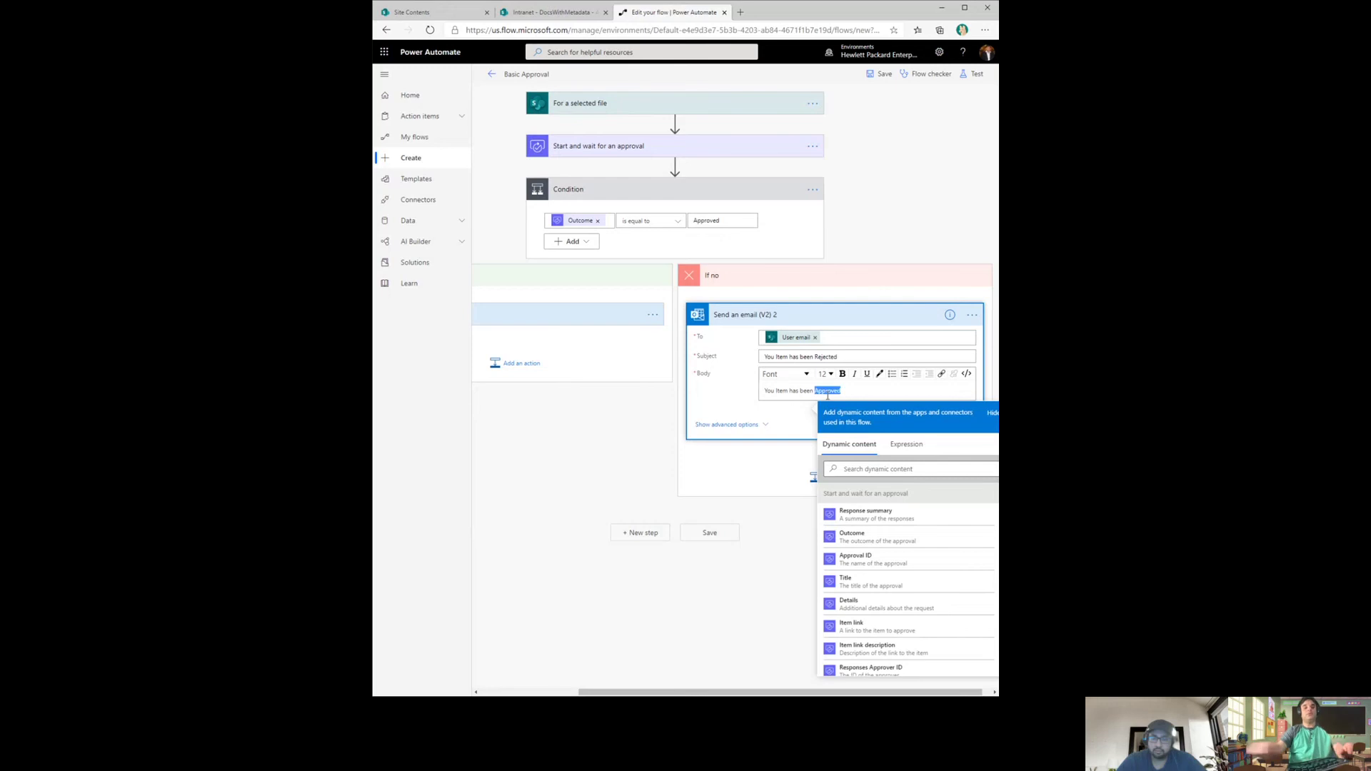
{"action": "type", "text": "Rejected"}
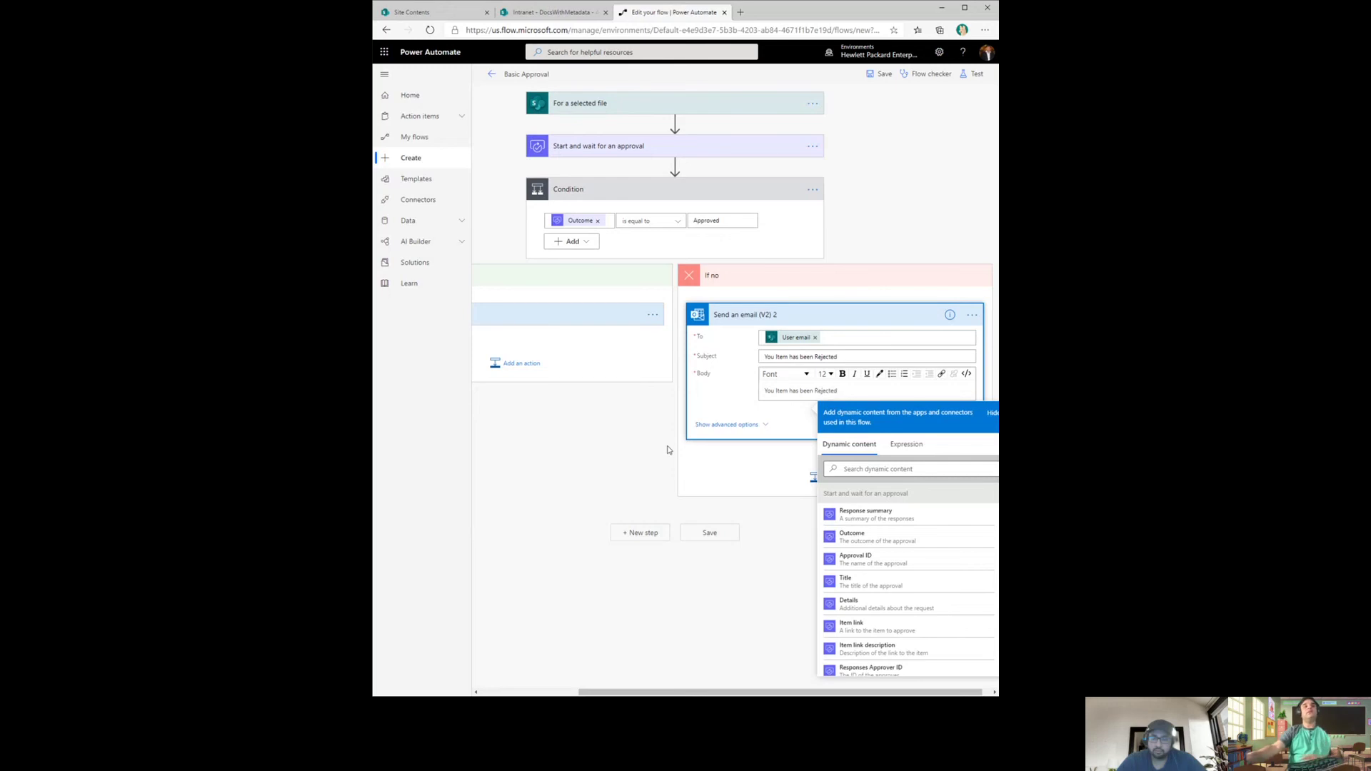
{"action": "left_click", "coordinate": [712, 533]}
{"action": "left_click", "coordinate": [716, 528]}
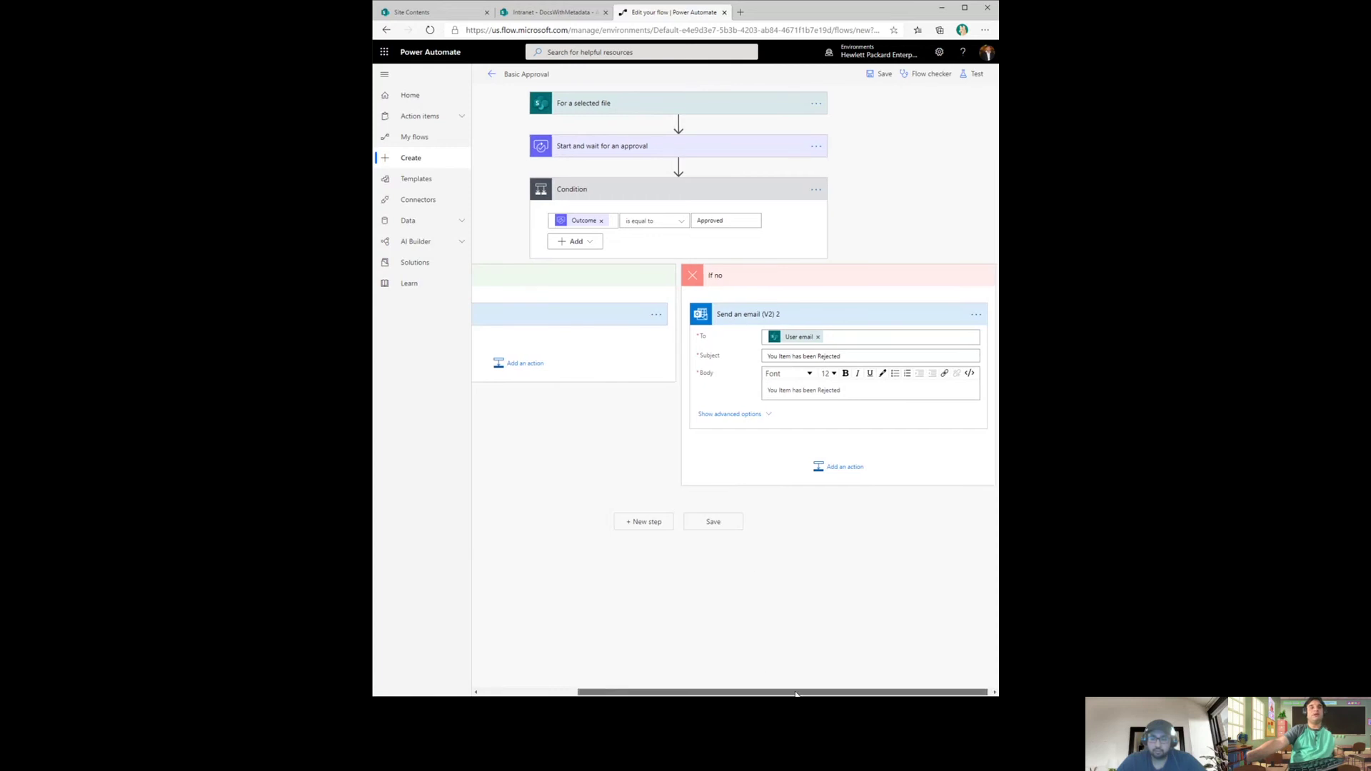
{"action": "left_click_drag", "start_coordinate": [801, 694], "coordinate": [599, 655]}
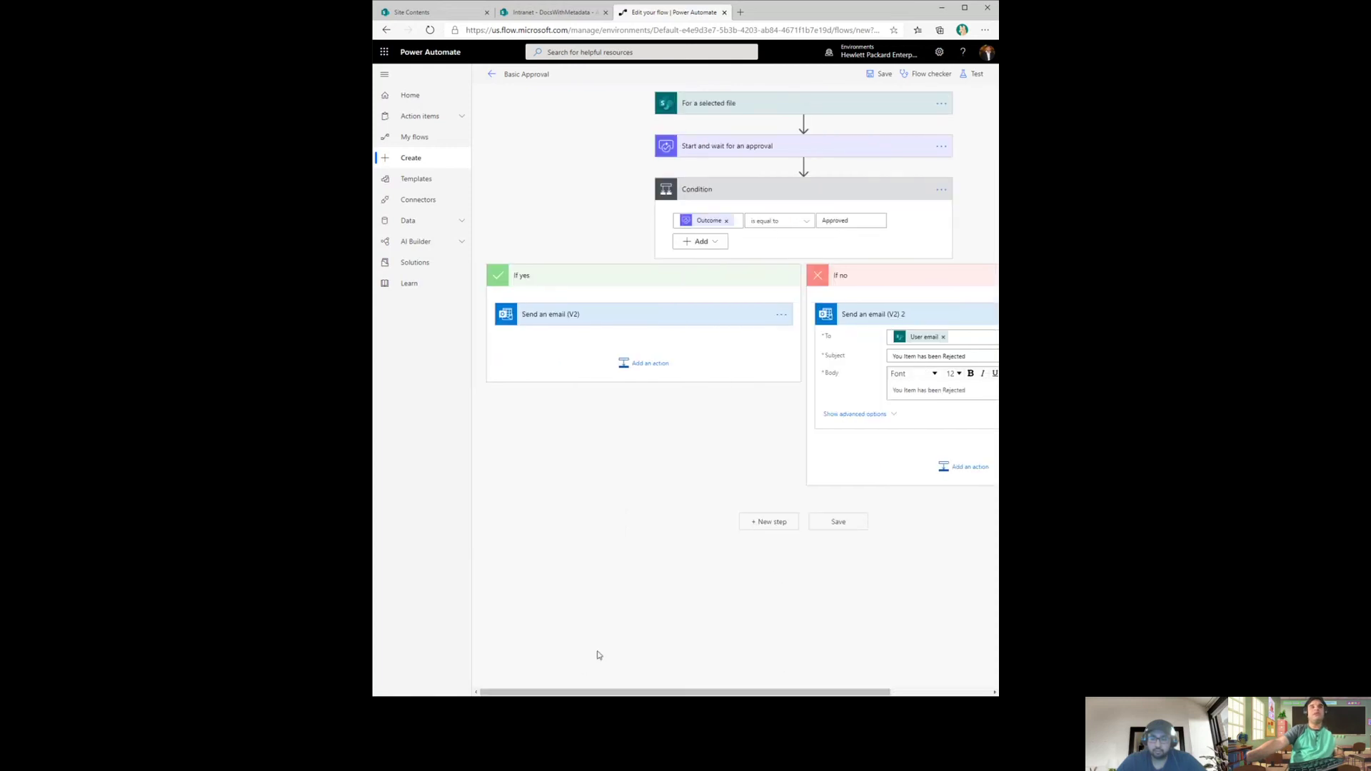
Collapse the If no and If yes branches, leaving the Condition card expanded.
{"action": "left_click", "coordinate": [878, 276]}
{"action": "left_click", "coordinate": [637, 280]}
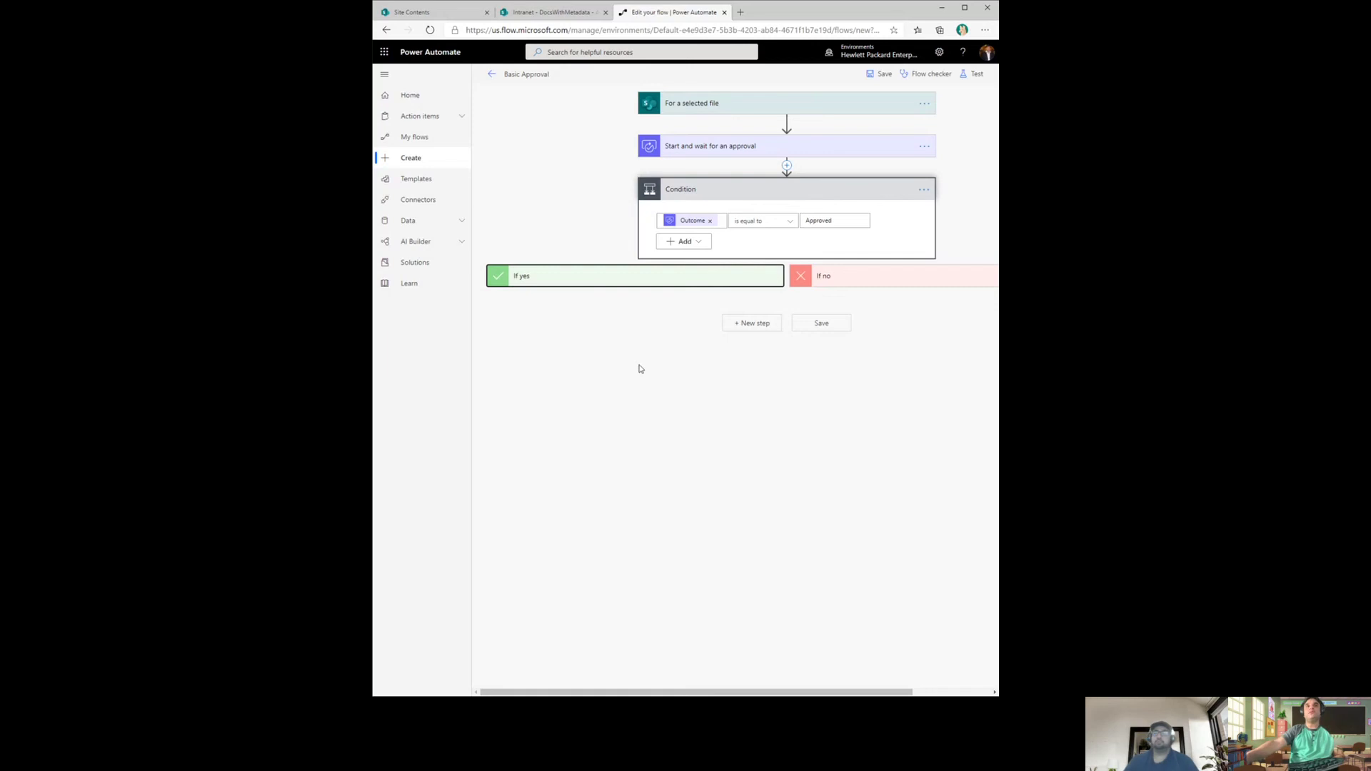
{"action": "left_click", "coordinate": [870, 193]}
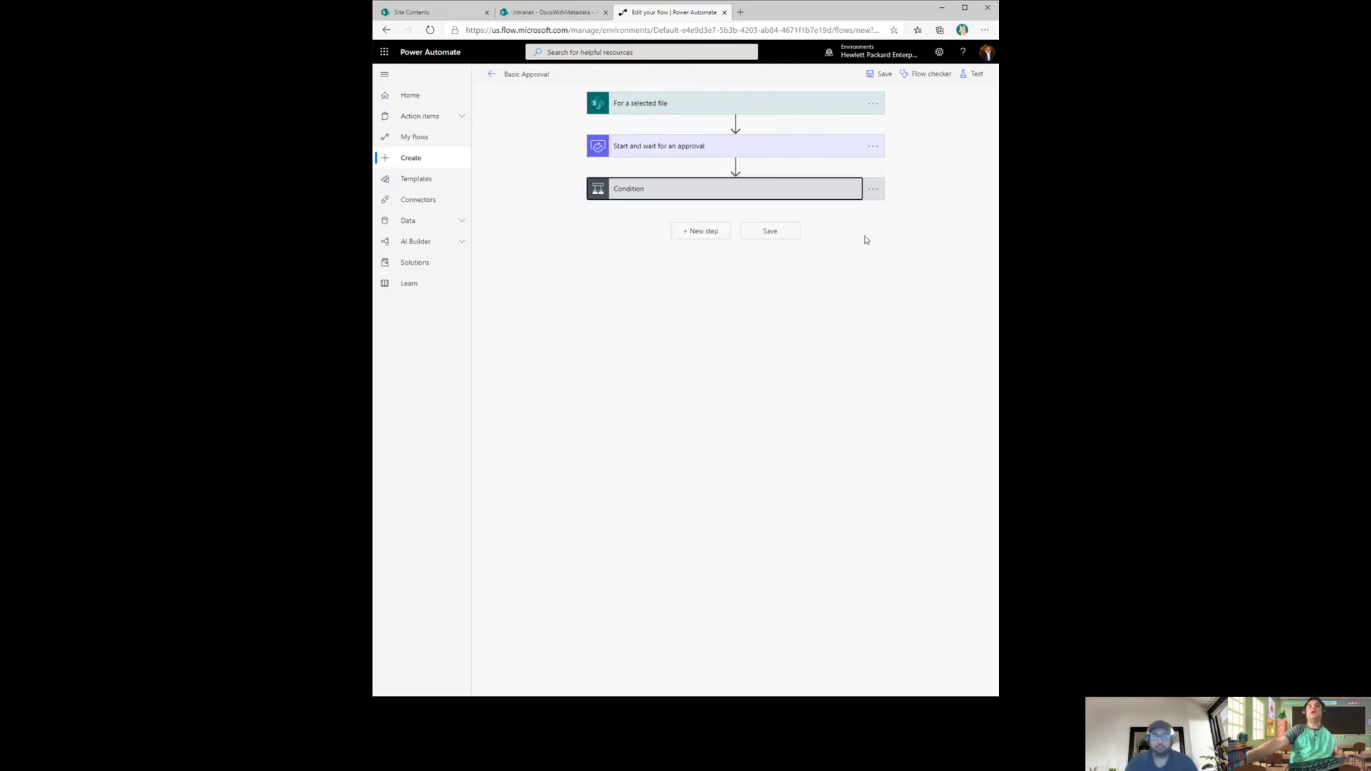
{"action": "left_click", "coordinate": [737, 187]}
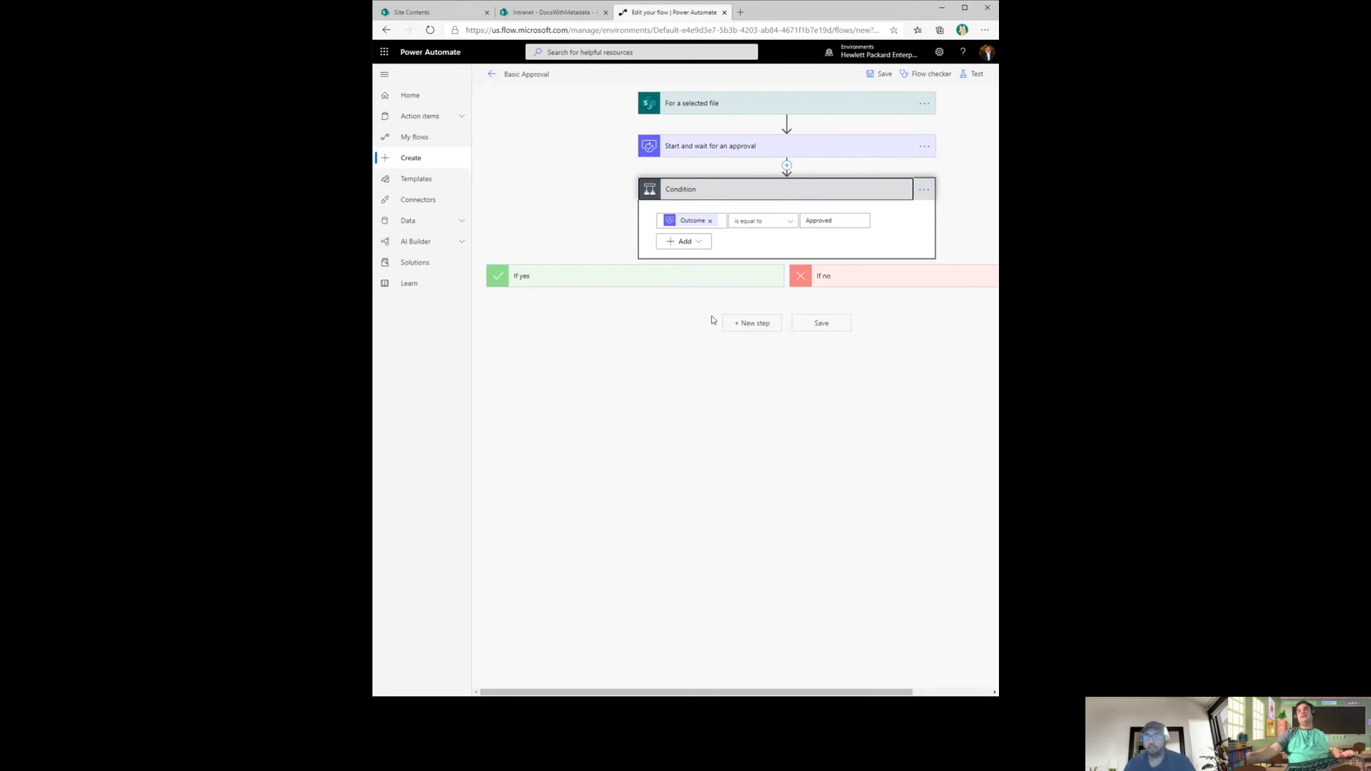
{"action": "key", "text": "alt+Tab"}
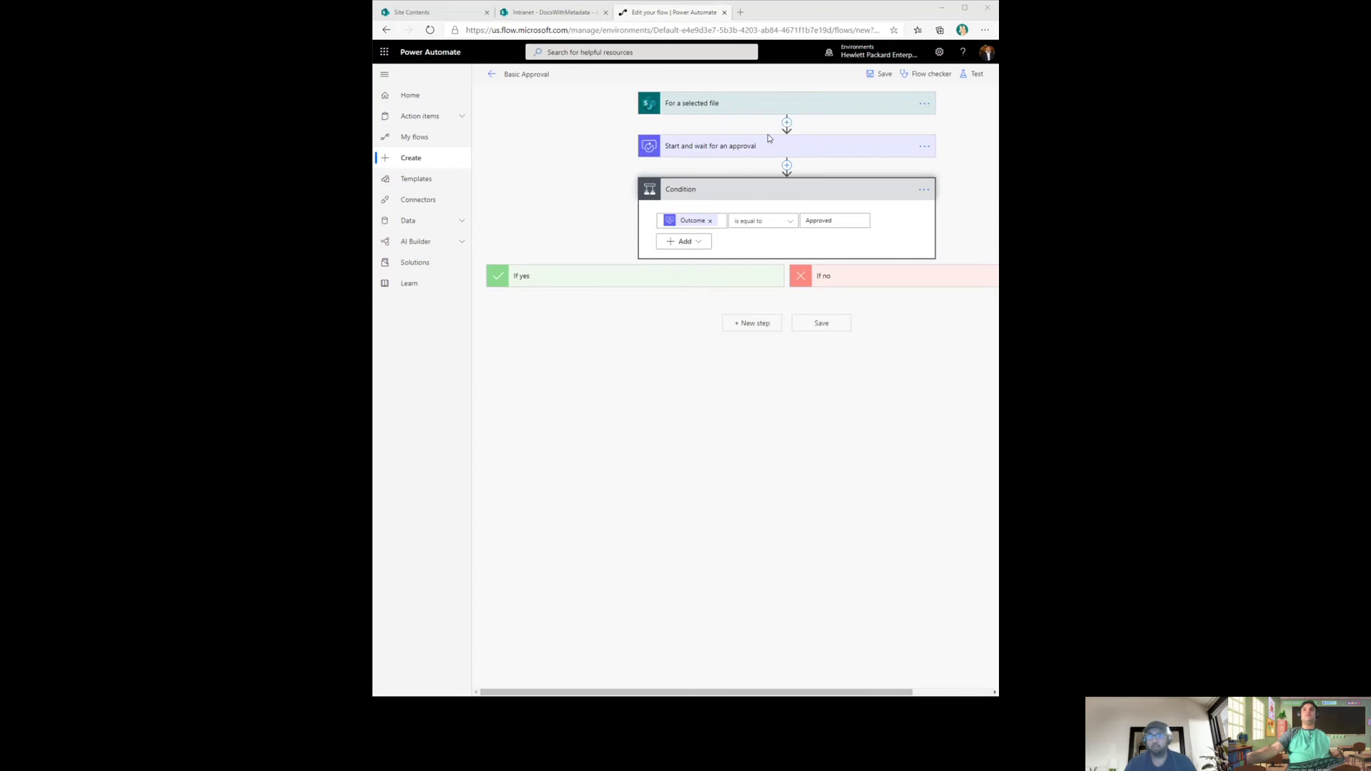
Check the approval step's settings, then go back to the DocsWithMetadata library in SharePoint.
{"action": "left_click", "coordinate": [766, 146]}
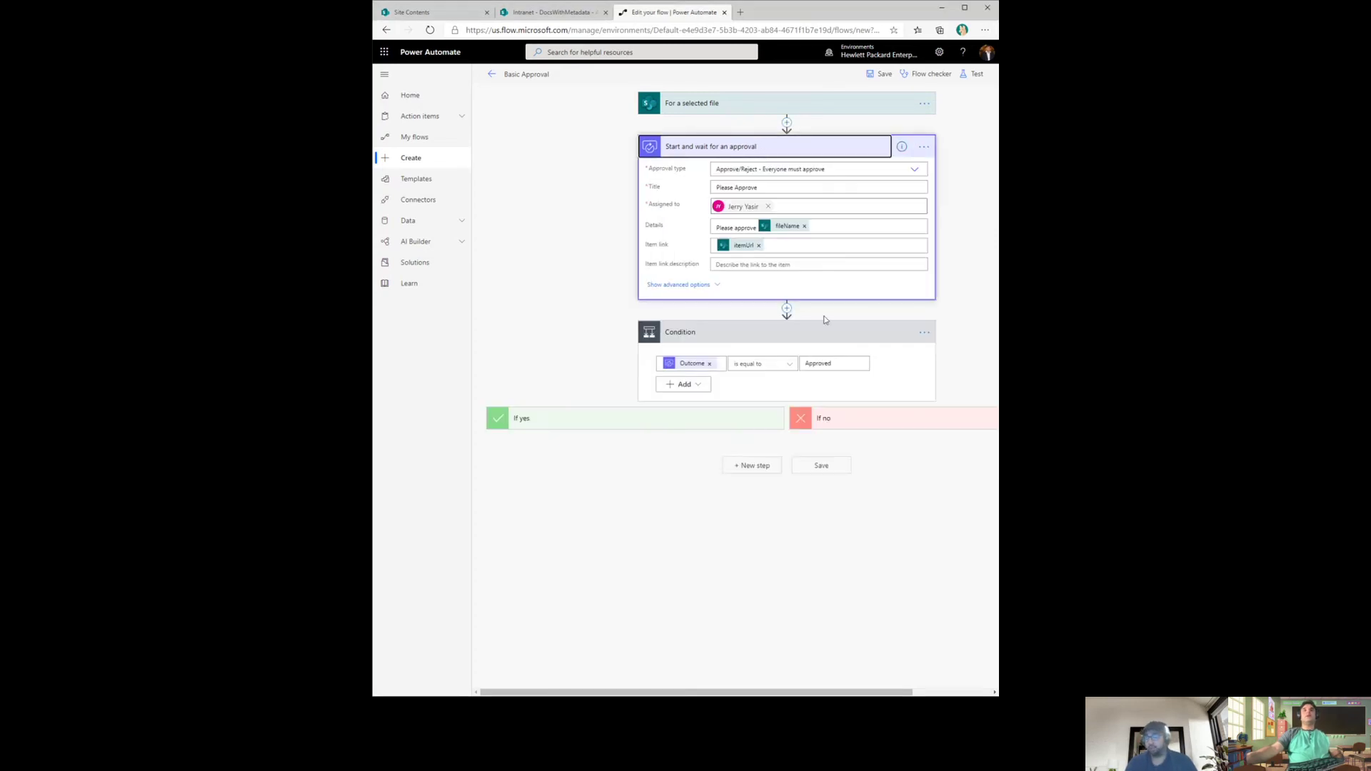
{"action": "left_click", "coordinate": [803, 147]}
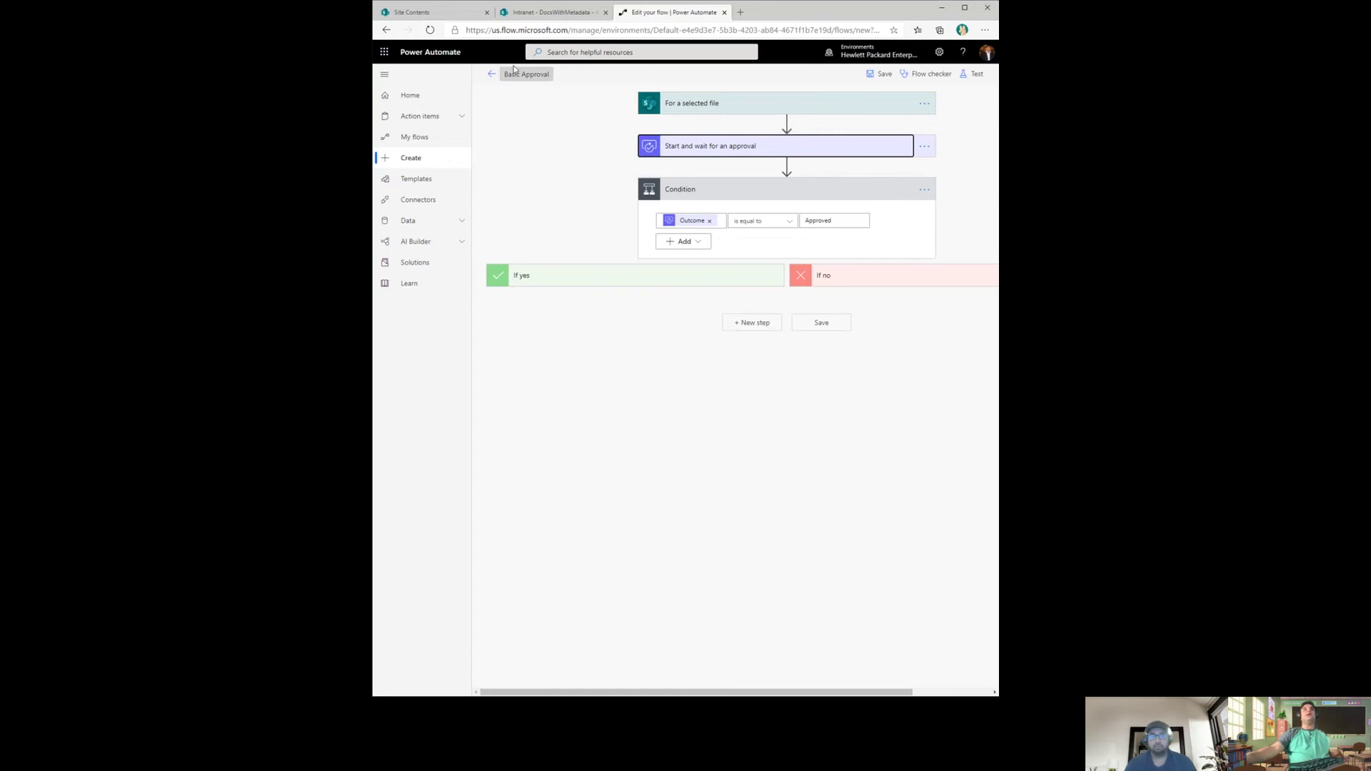
{"action": "left_click", "coordinate": [550, 12]}
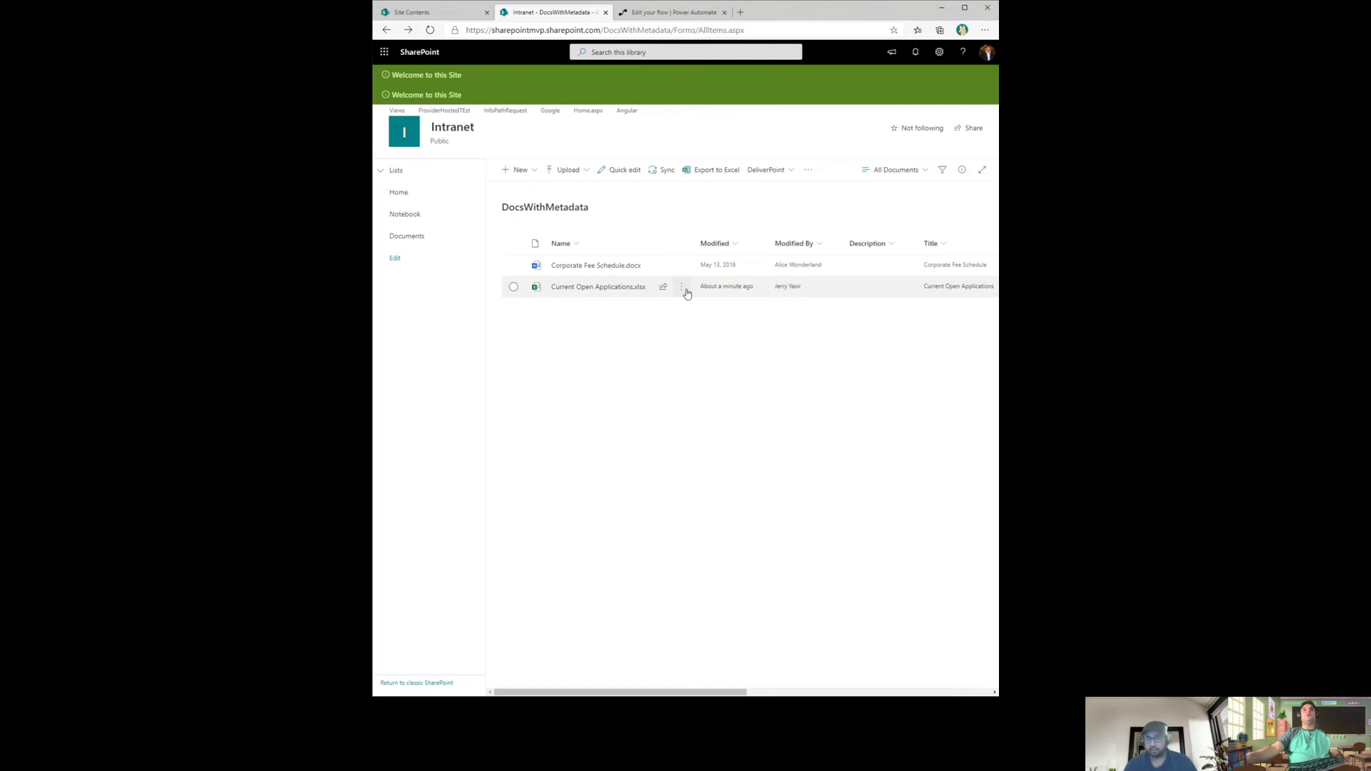
{"action": "mouse_move", "coordinate": [685, 293]}
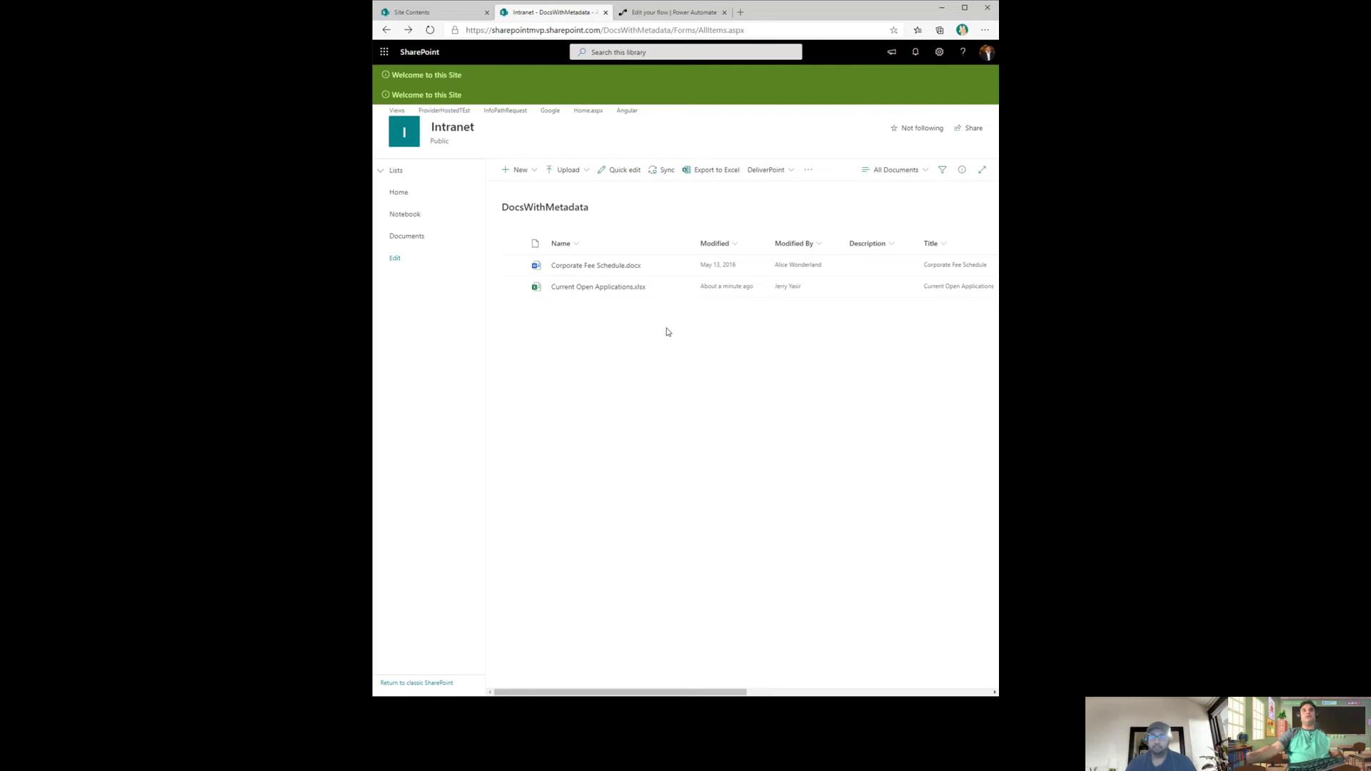
{"action": "left_click", "coordinate": [682, 287]}
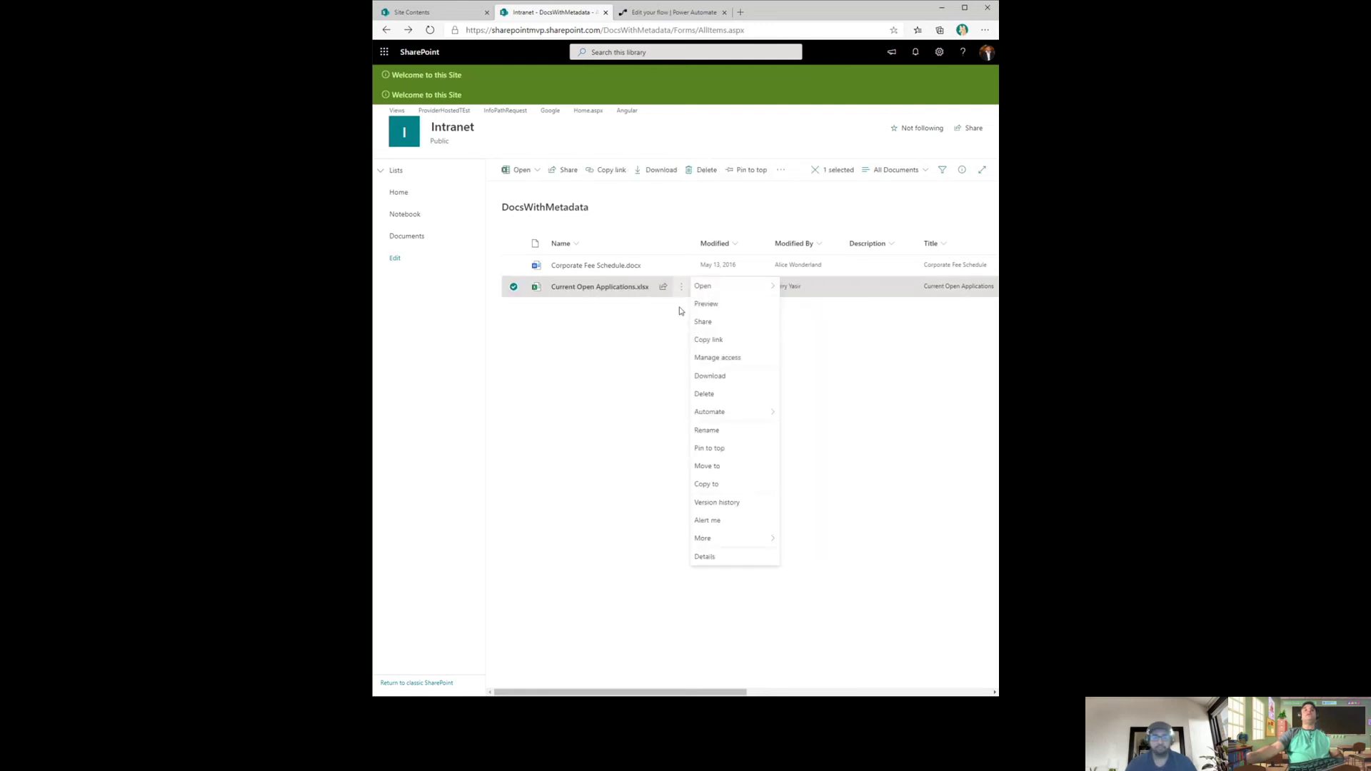
{"action": "left_click", "coordinate": [680, 311]}
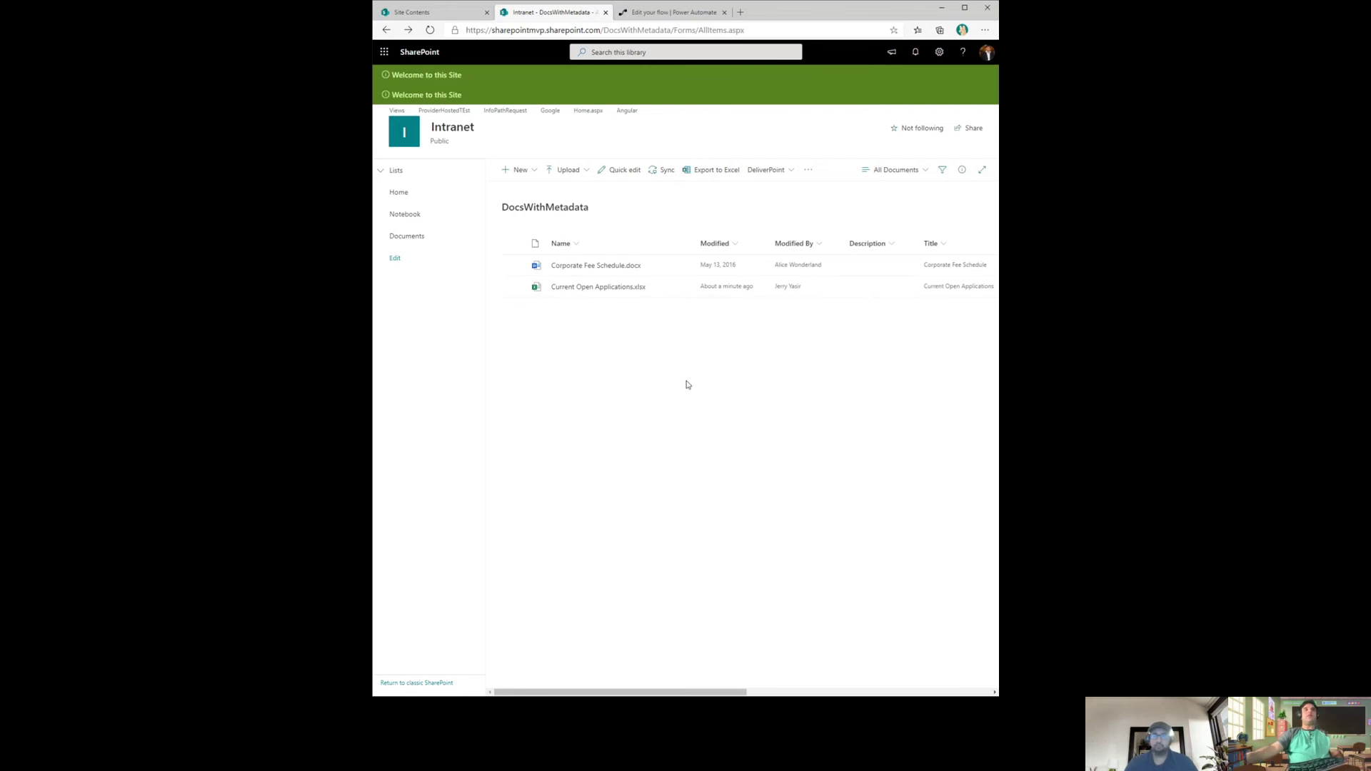
{"action": "left_click", "coordinate": [513, 287]}
{"action": "left_click", "coordinate": [781, 170]}
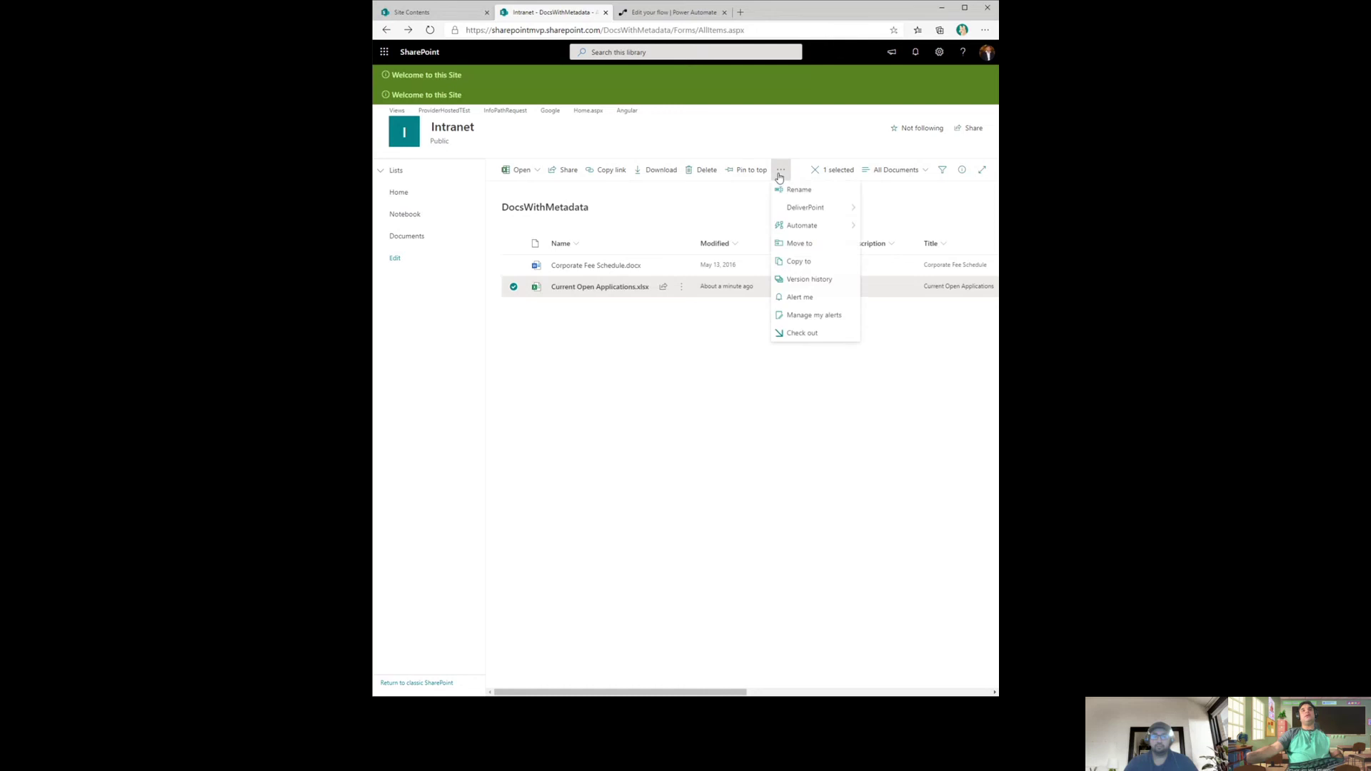
{"action": "left_click", "coordinate": [771, 494]}
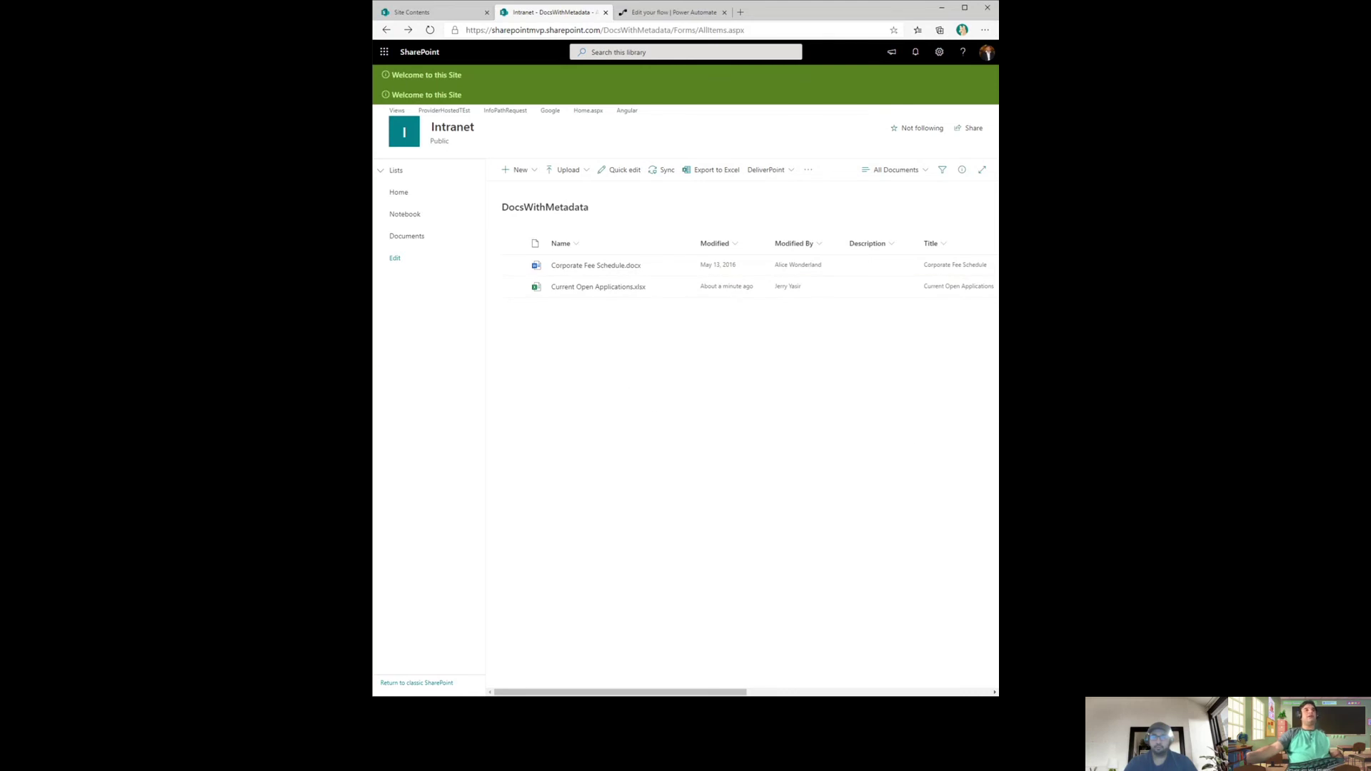
{"action": "triple_click", "coordinate": [373, 354]}
Open the Basic Approval run panel for Current Open Applications.xlsx, then cancel without running it.
{"action": "left_click_drag", "start_coordinate": [375, 351], "coordinate": [308, 350]}
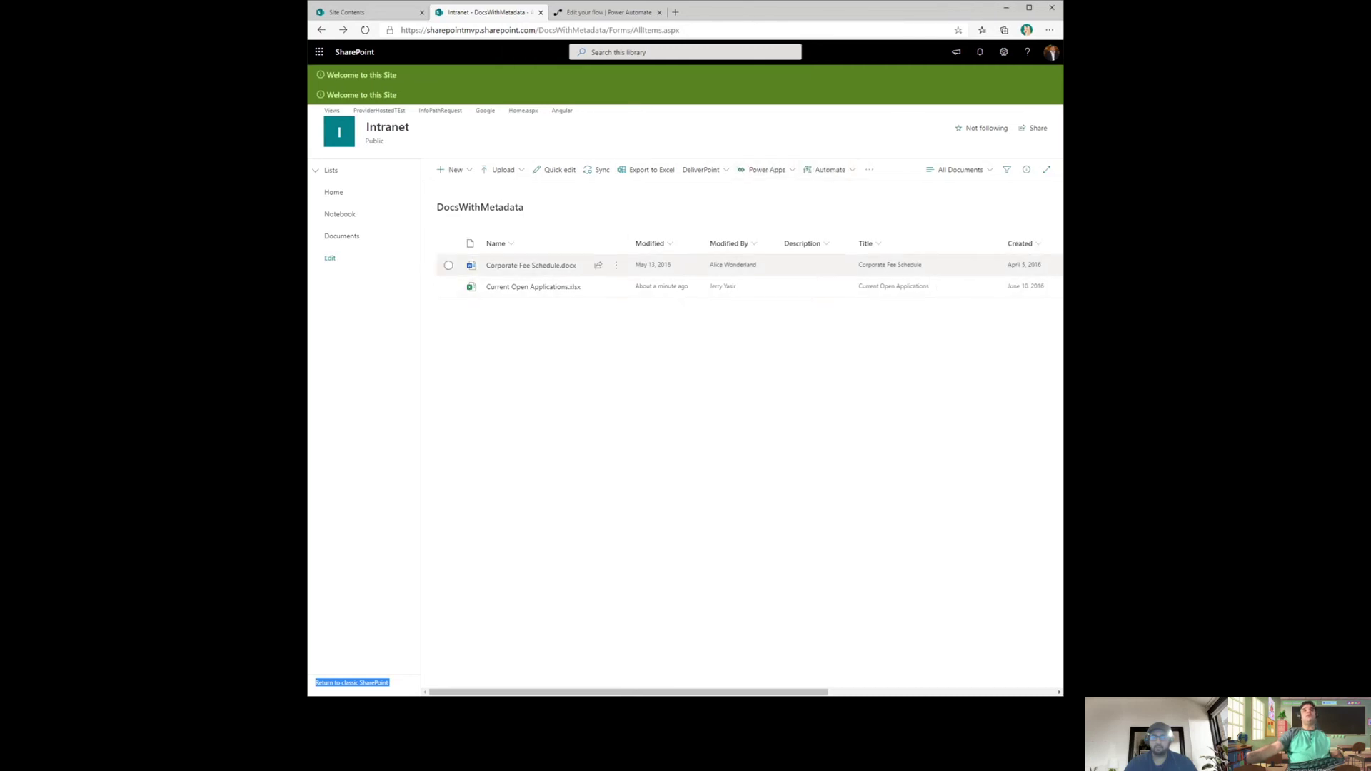
{"action": "left_click", "coordinate": [872, 170]}
{"action": "left_click", "coordinate": [871, 170]}
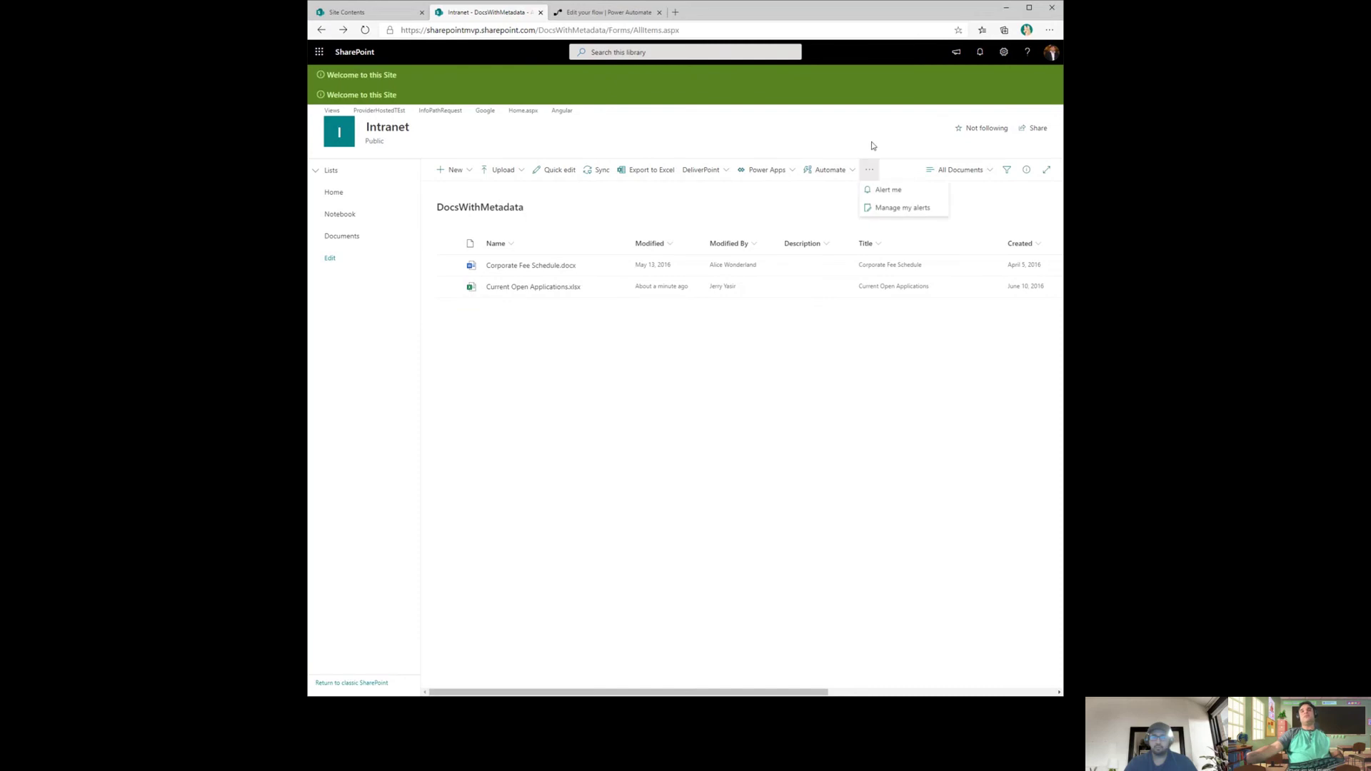
{"action": "left_click", "coordinate": [449, 287]}
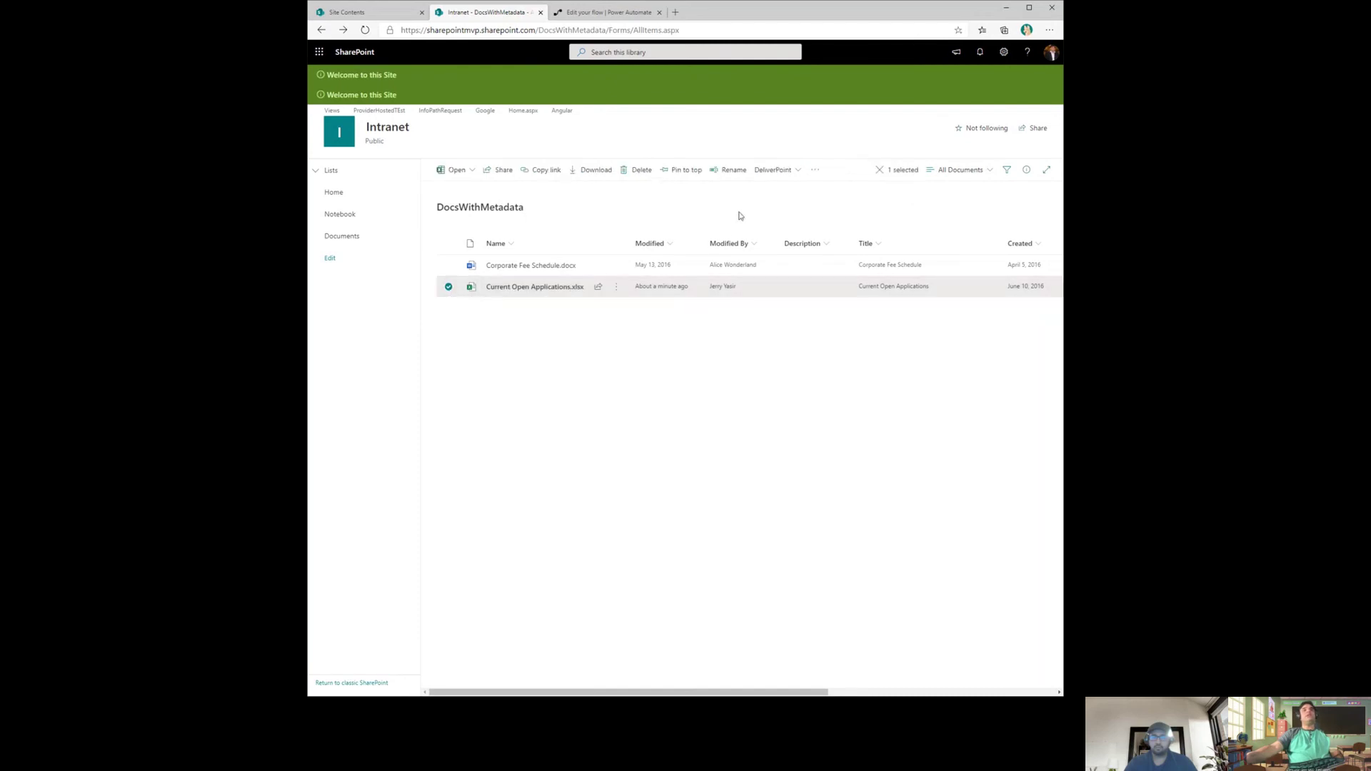
{"action": "left_click", "coordinate": [815, 170]}
{"action": "mouse_move", "coordinate": [851, 190]}
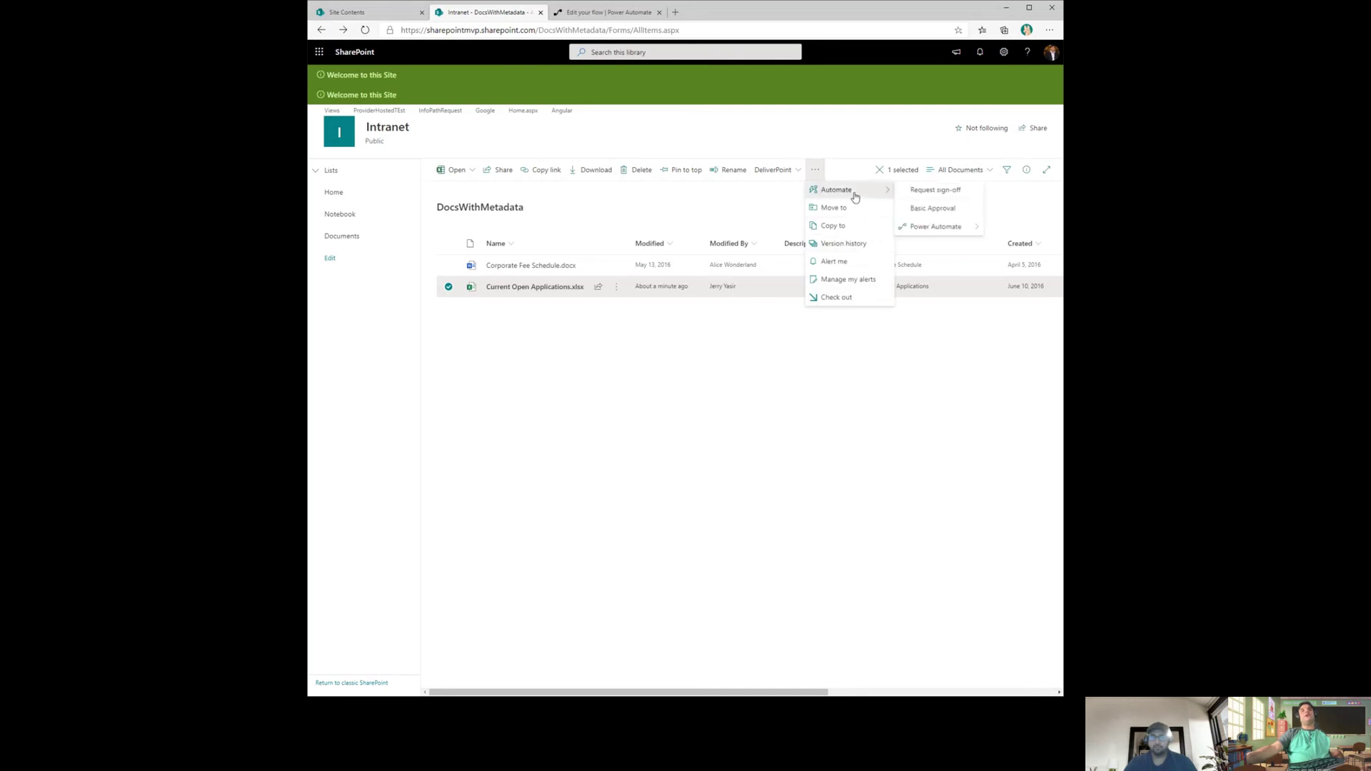
{"action": "left_click", "coordinate": [951, 215]}
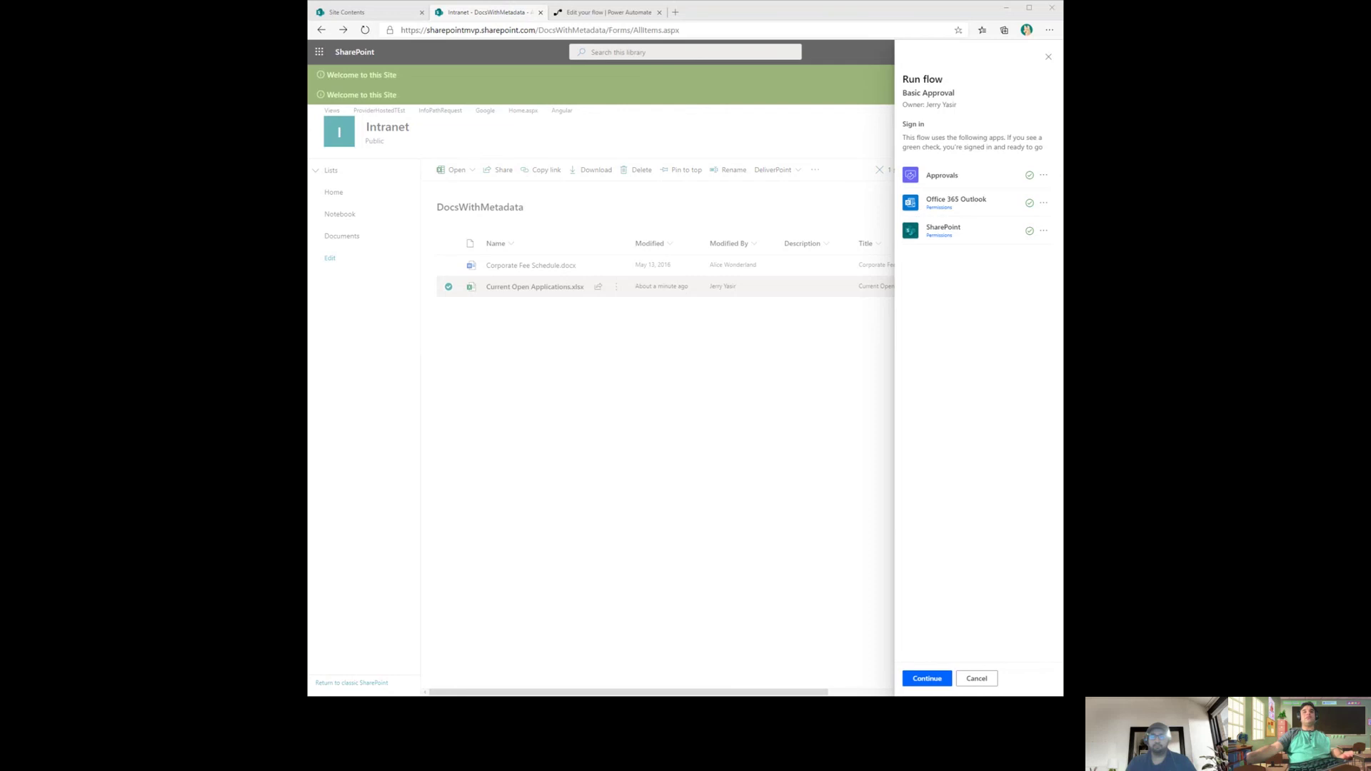
{"action": "left_click", "coordinate": [979, 680]}
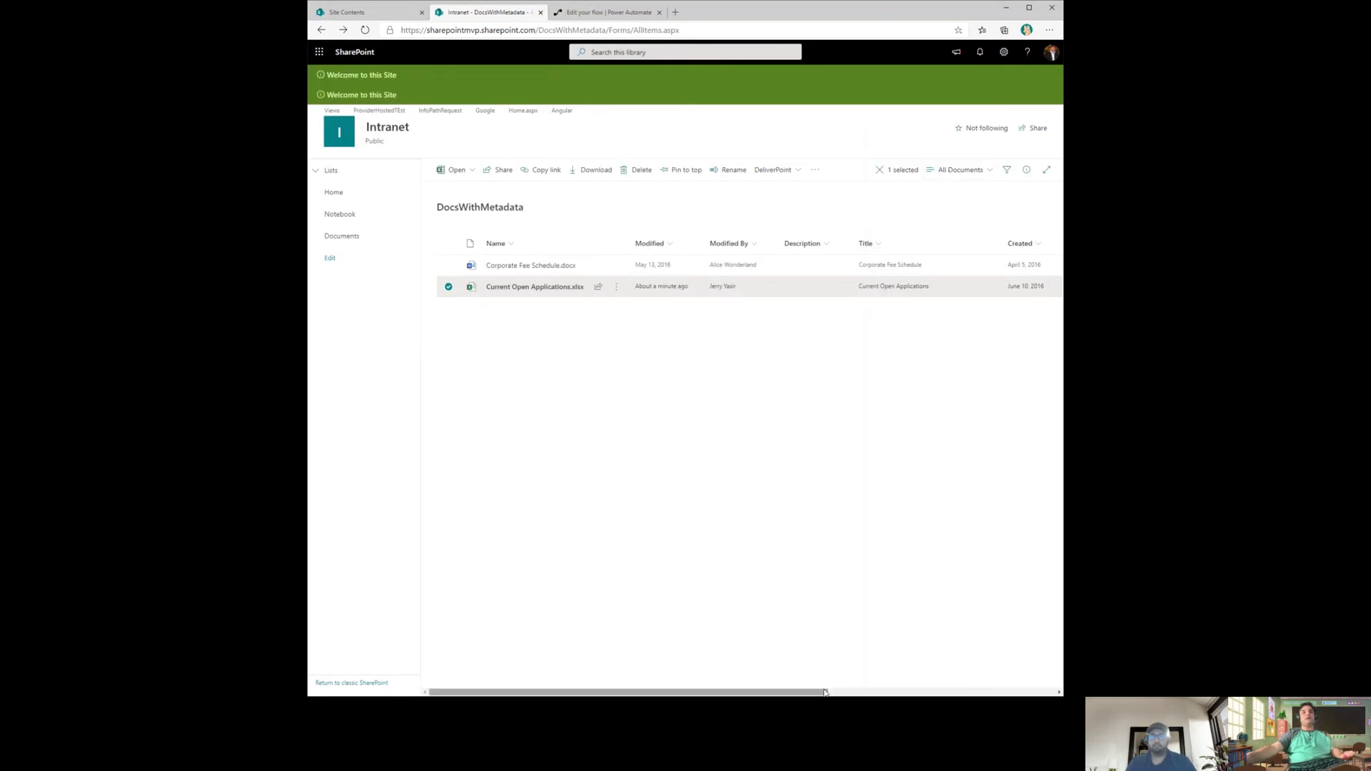
Add a Single line of text column named 'Start a Flow' to the library.
{"action": "left_click_drag", "start_coordinate": [821, 692], "coordinate": [1053, 693]}
{"action": "left_click", "coordinate": [958, 245]}
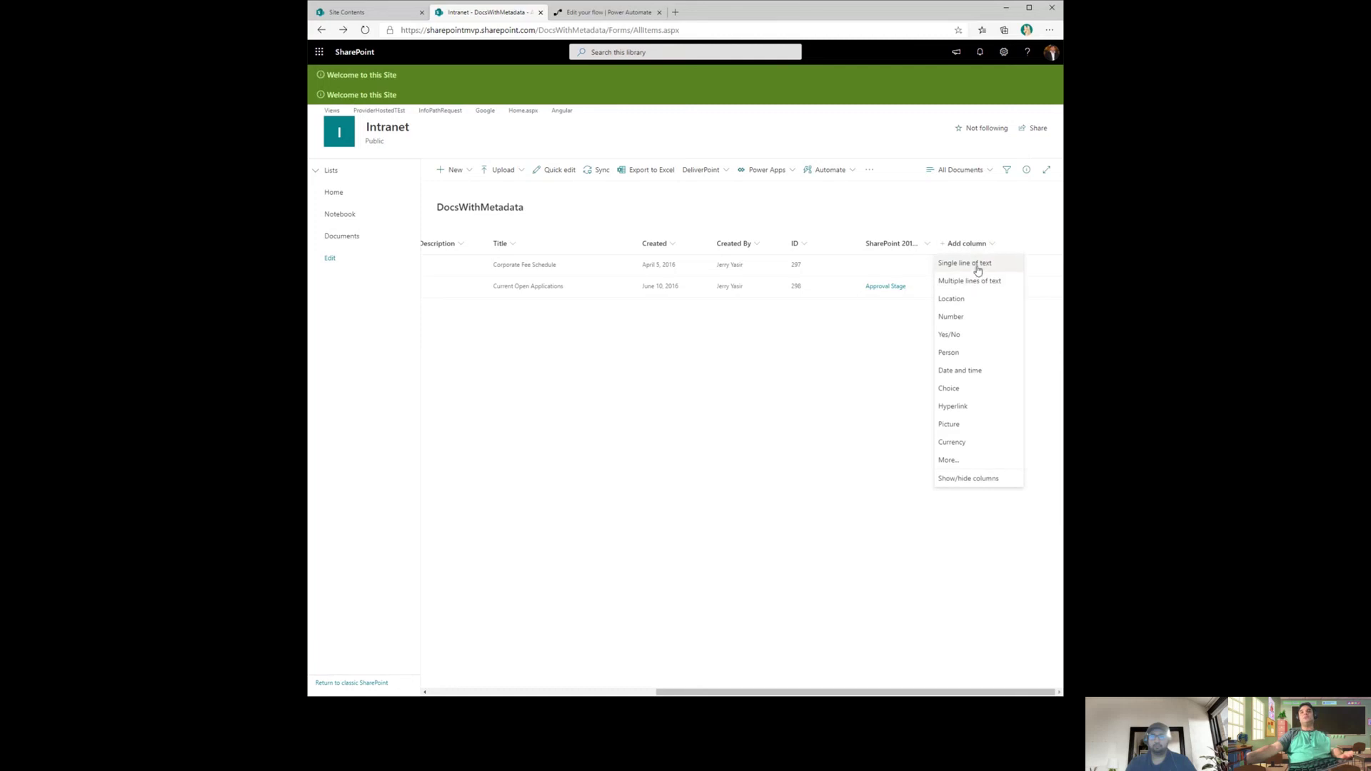
{"action": "left_click", "coordinate": [978, 267]}
{"action": "type", "text": "Sta"}
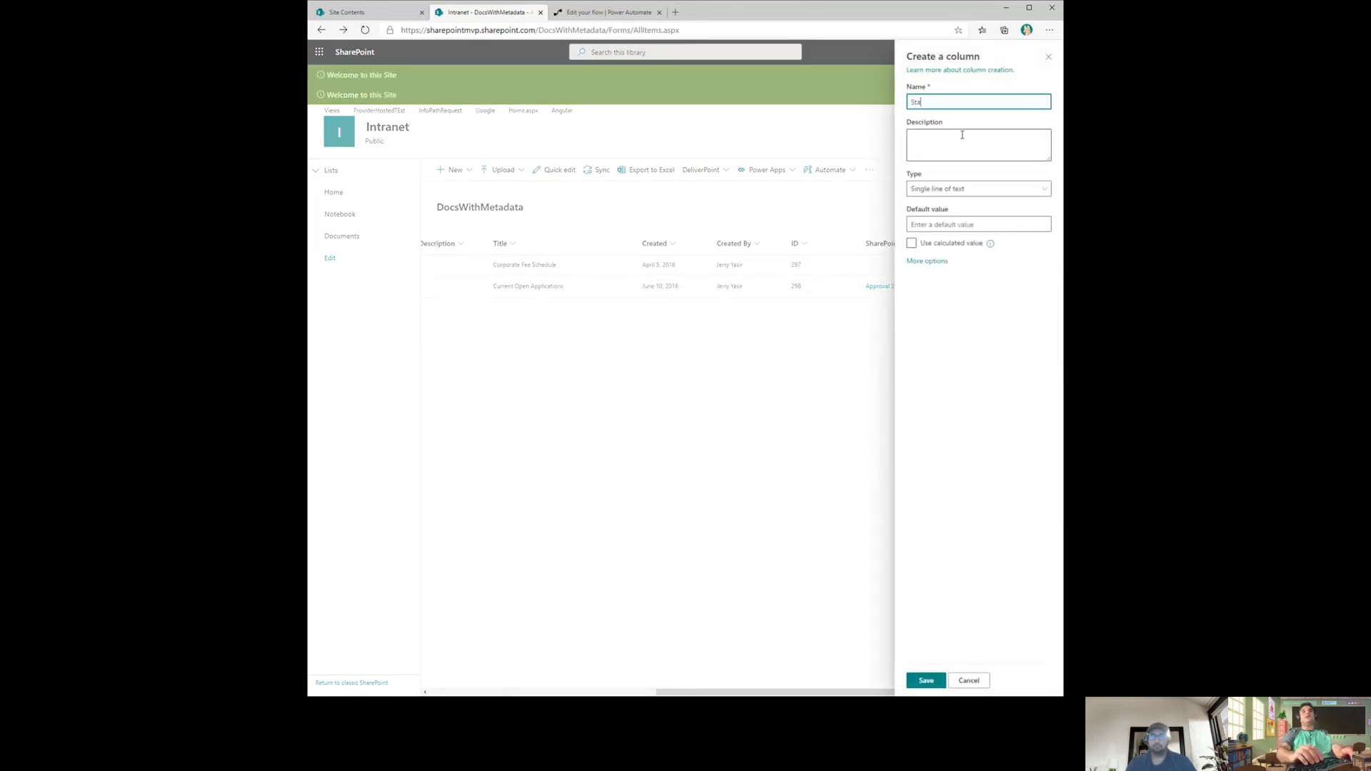
{"action": "type", "text": "rt a Flow"}
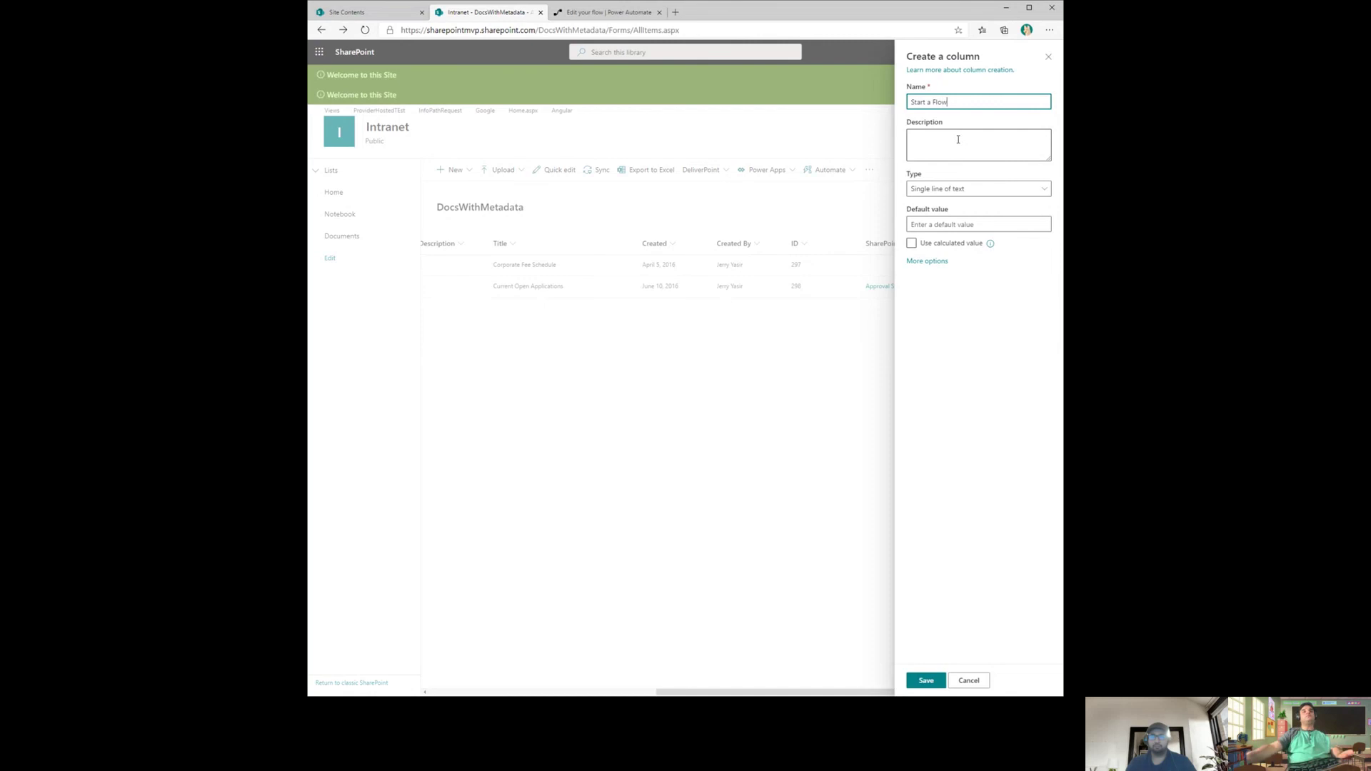
{"action": "left_click", "coordinate": [985, 151]}
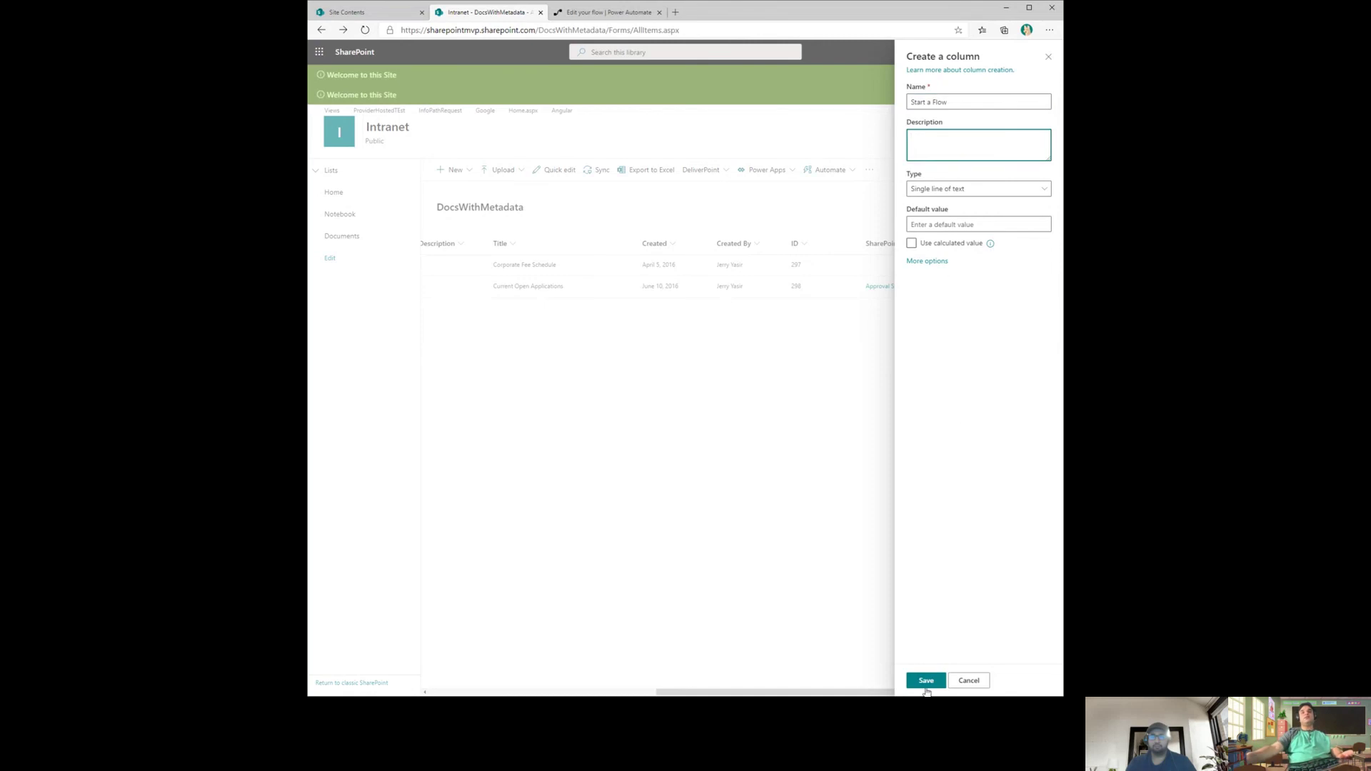
{"action": "left_click", "coordinate": [927, 682]}
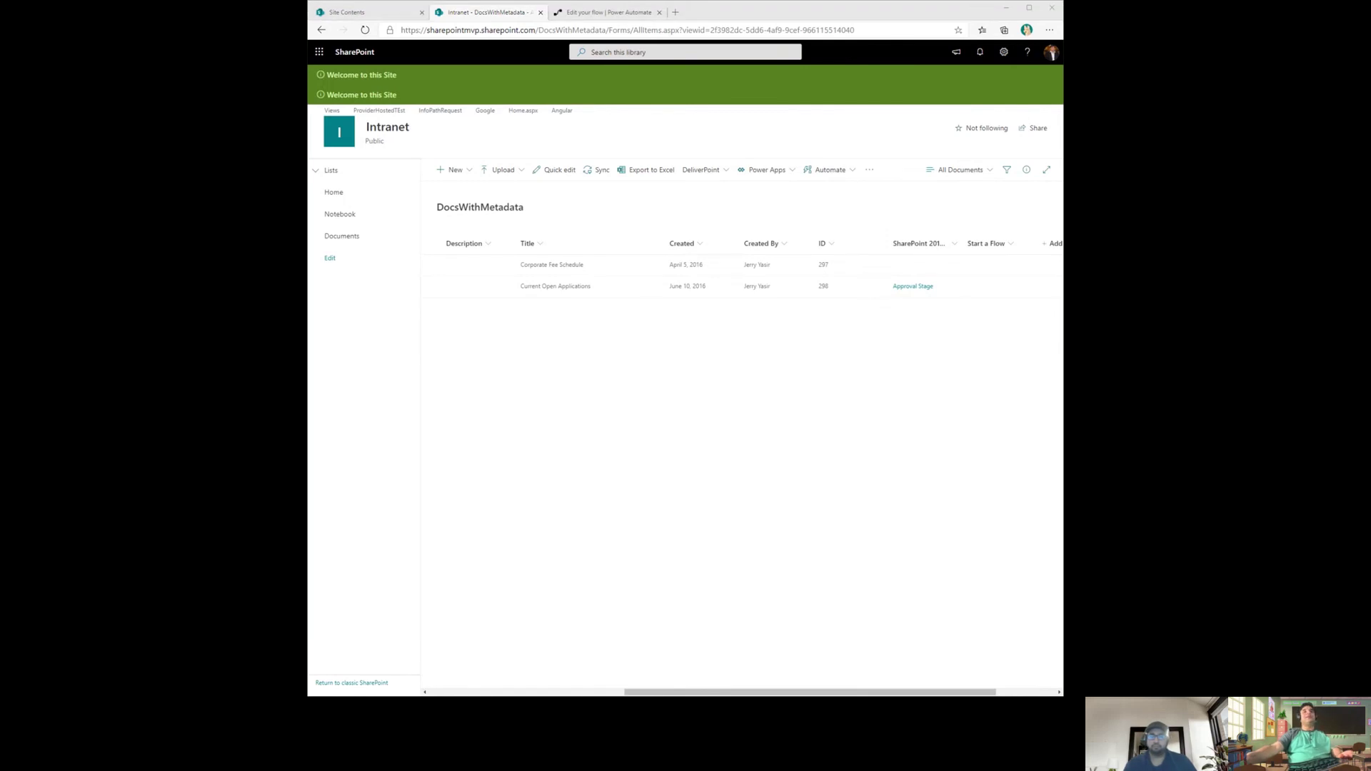
Open Format this column for the Start a Flow column.
{"action": "scroll", "coordinate": [912, 245], "scroll_direction": "right", "scroll_amount": 3}
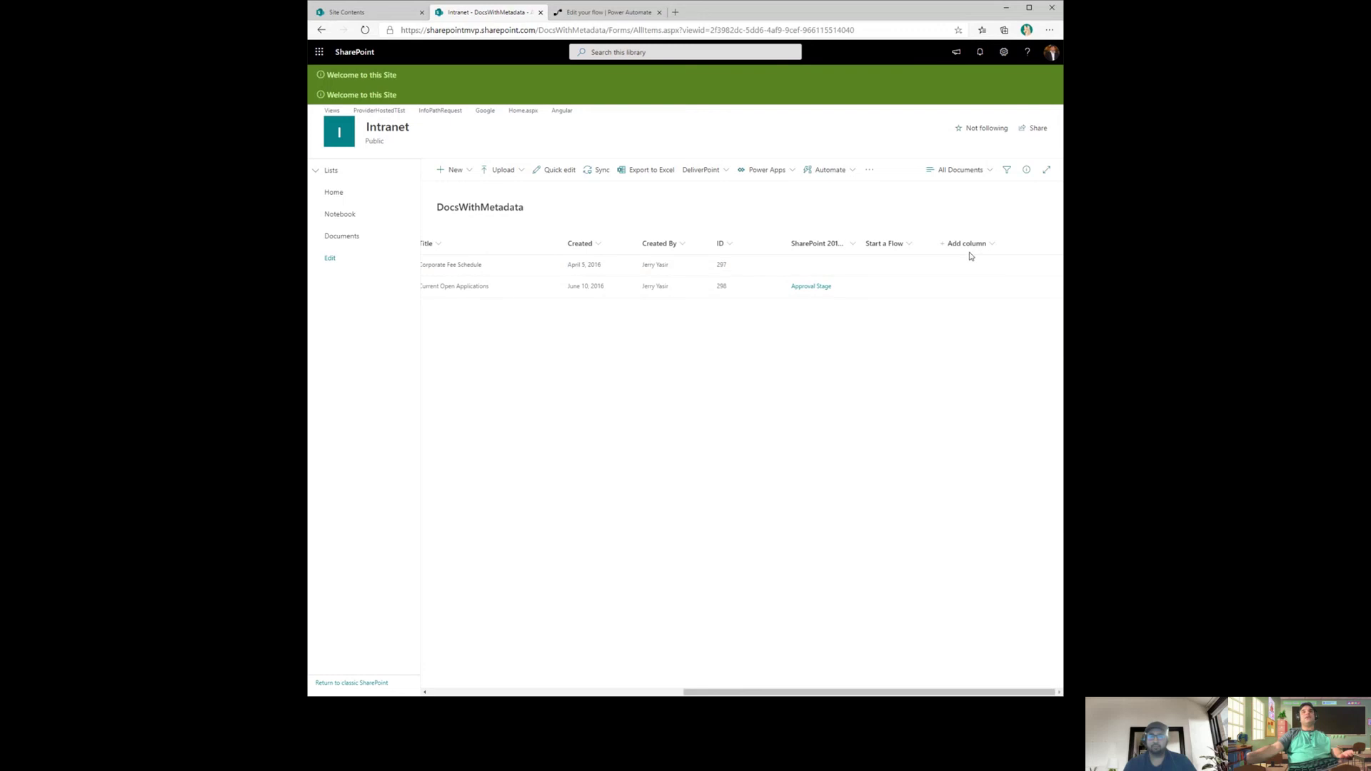
{"action": "left_click", "coordinate": [911, 245]}
{"action": "mouse_move", "coordinate": [909, 337]}
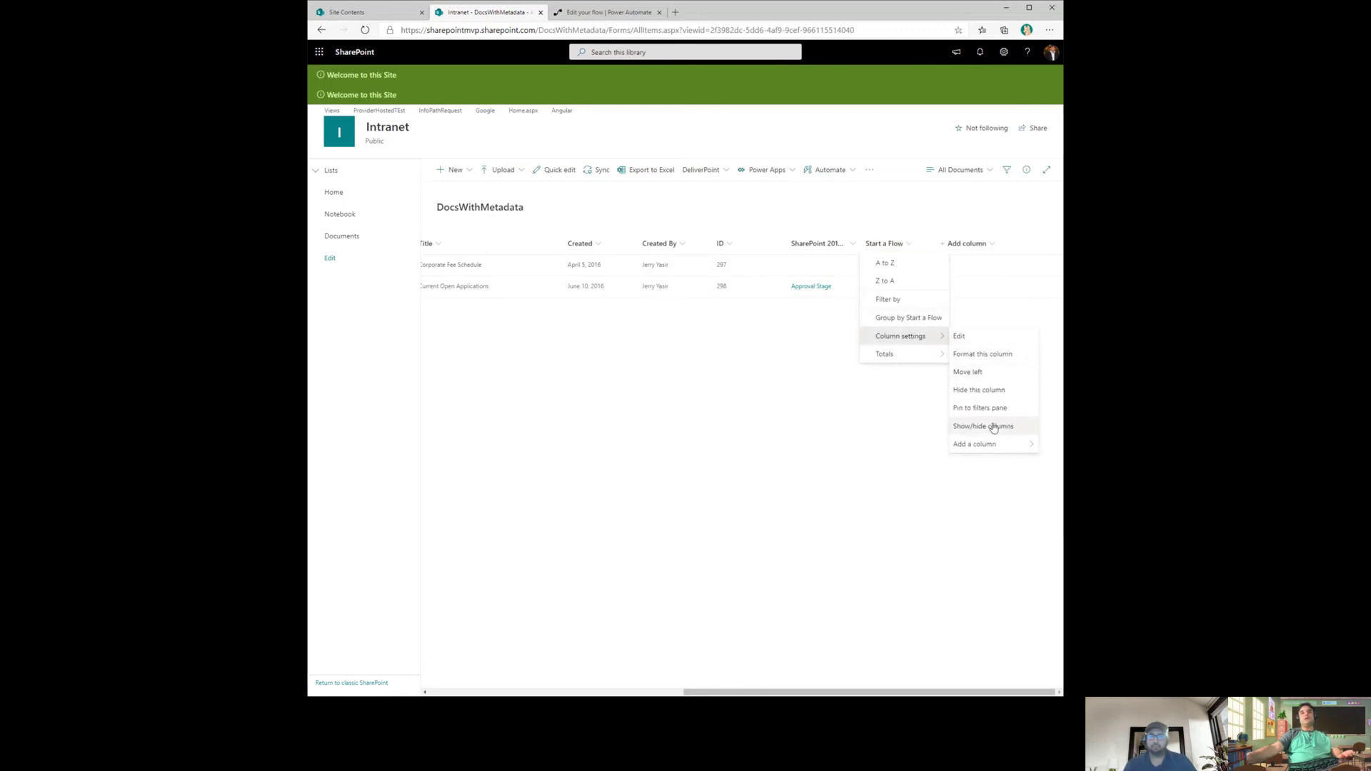
{"action": "left_click", "coordinate": [992, 354]}
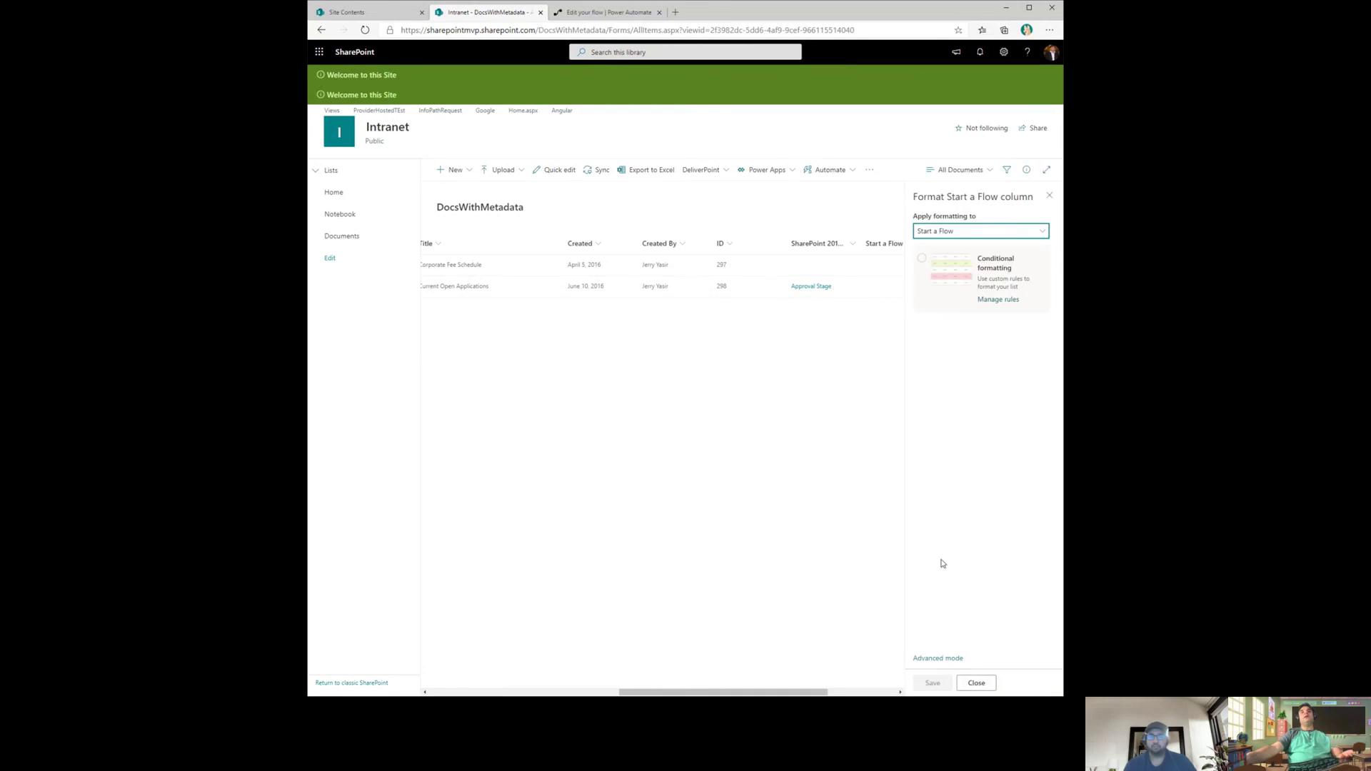
Paste the column-formatting JSON in advanced mode, changing the button text to 'Start Basic Approval'.
{"action": "left_click", "coordinate": [942, 658]}
{"action": "left_click", "coordinate": [988, 383]}
{"action": "key", "text": "ctrl+v"}
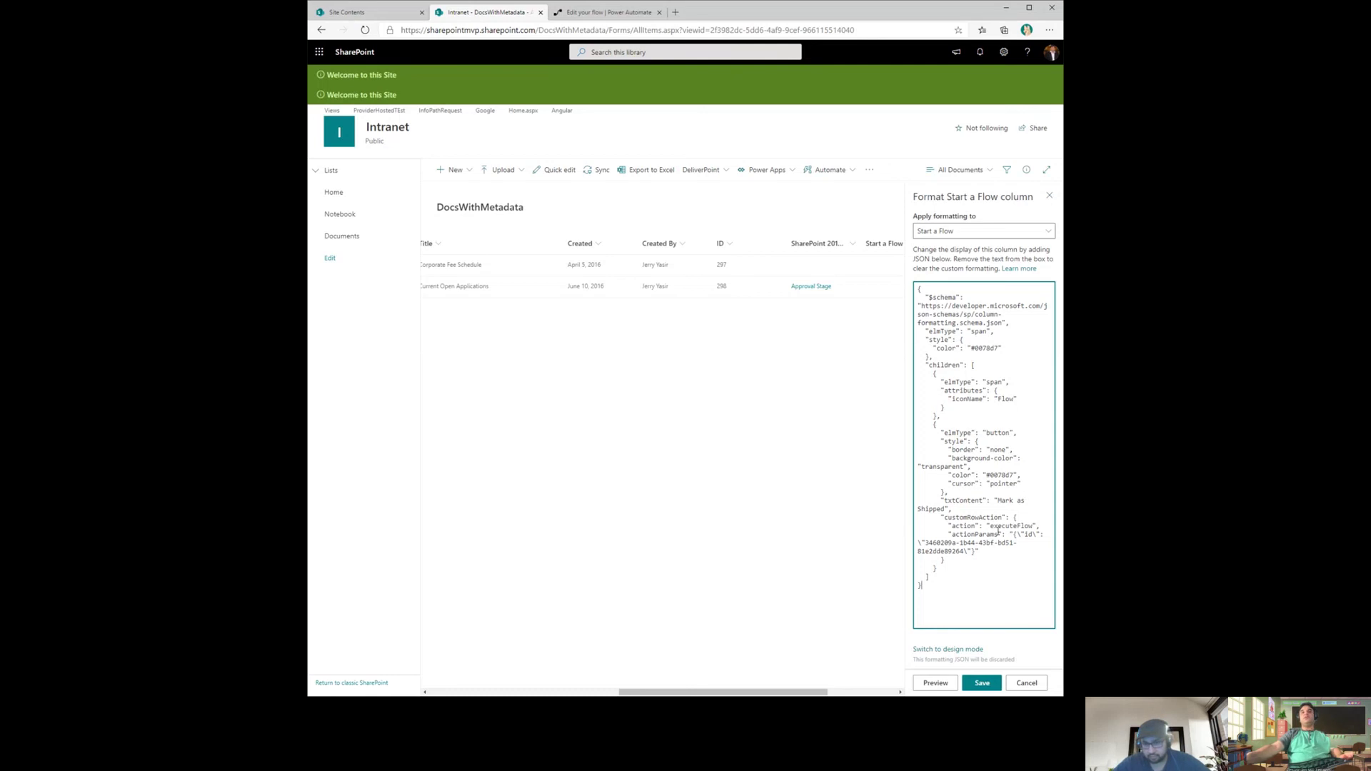
{"action": "left_click_drag", "start_coordinate": [1000, 502], "coordinate": [946, 509]}
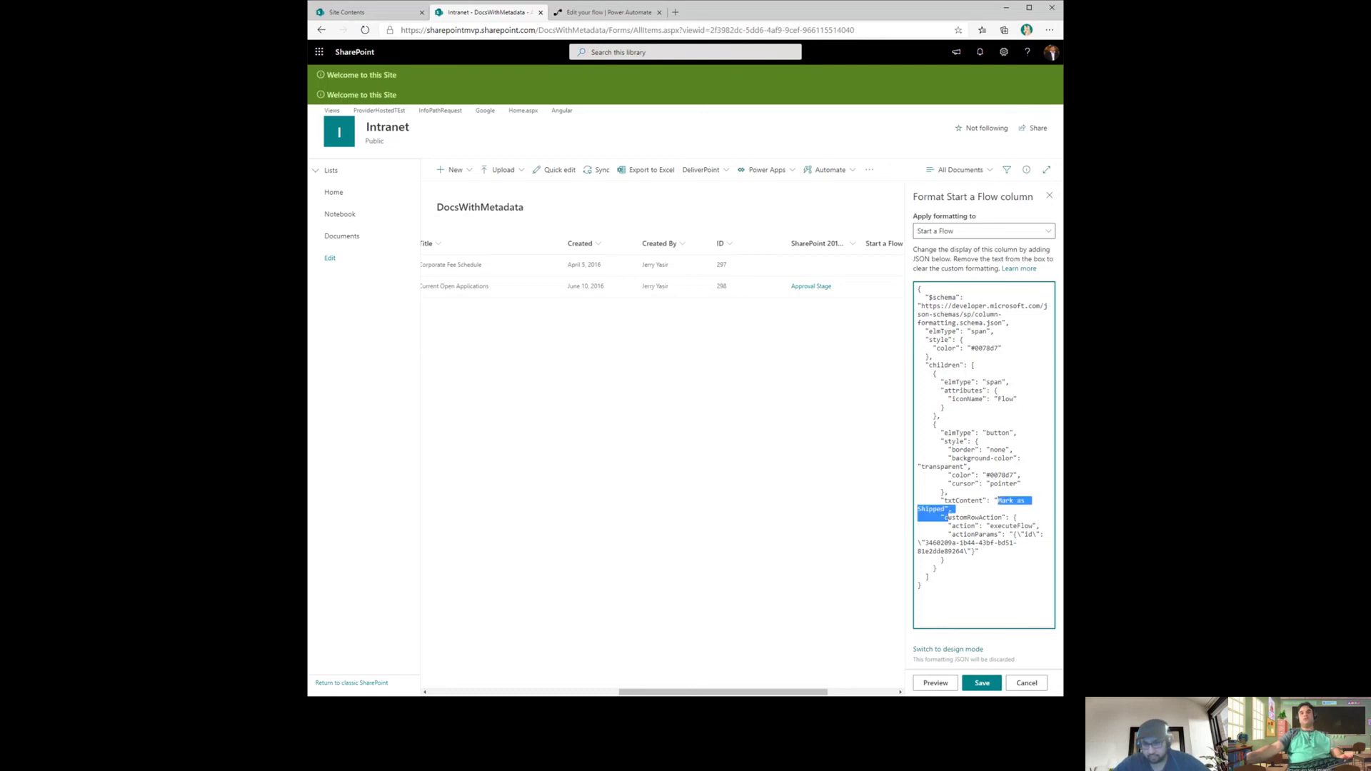
{"action": "type", "text": "Start"}
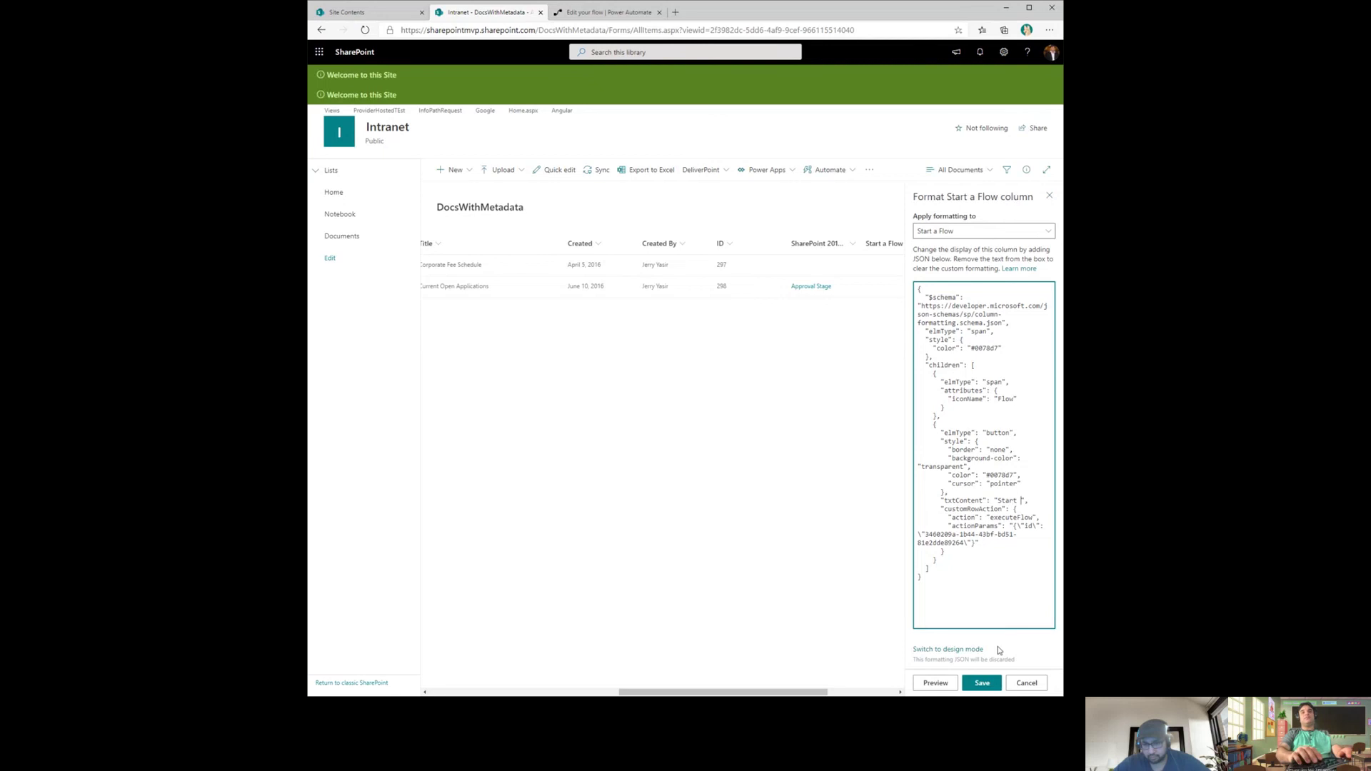
{"action": "type", "text": " Basic Approval"}
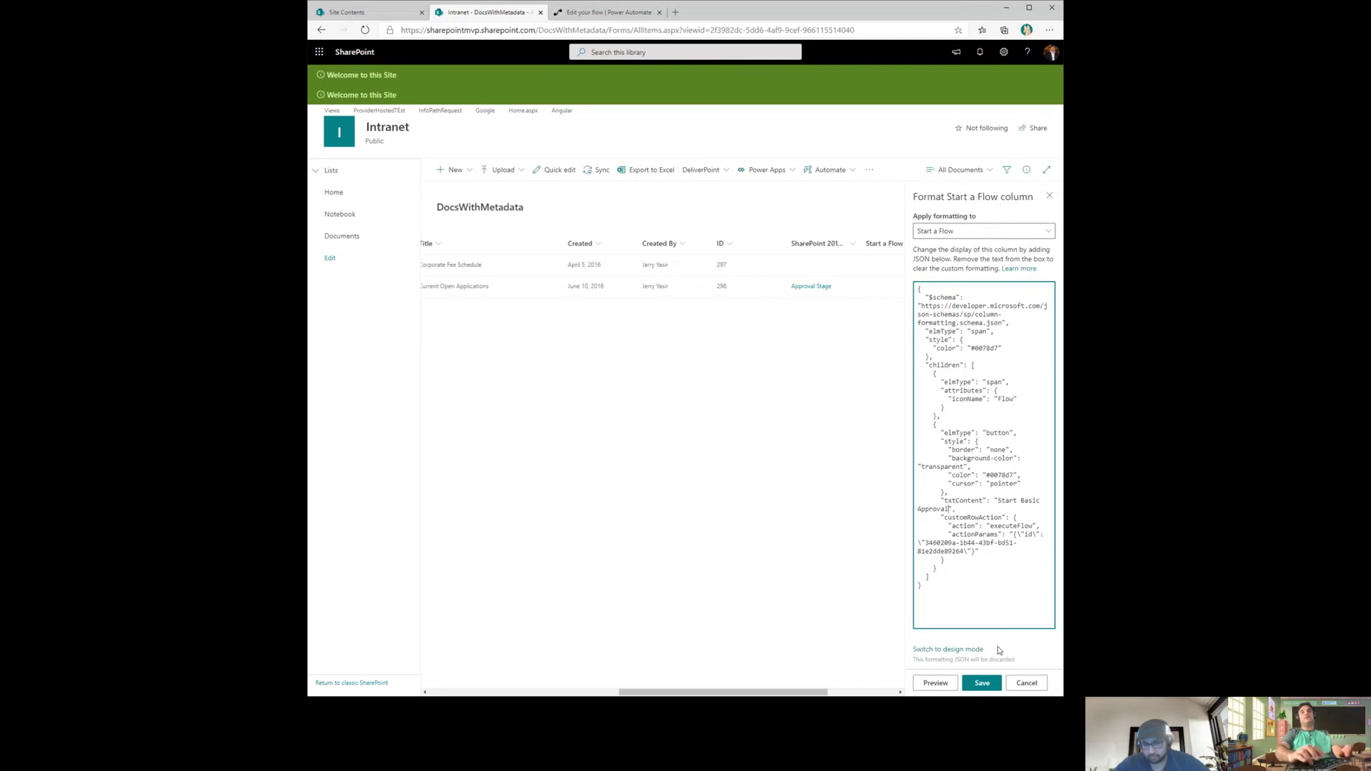
Preview the Start Basic Approval buttons in the library, then return to the flow designer.
{"action": "left_click", "coordinate": [951, 686]}
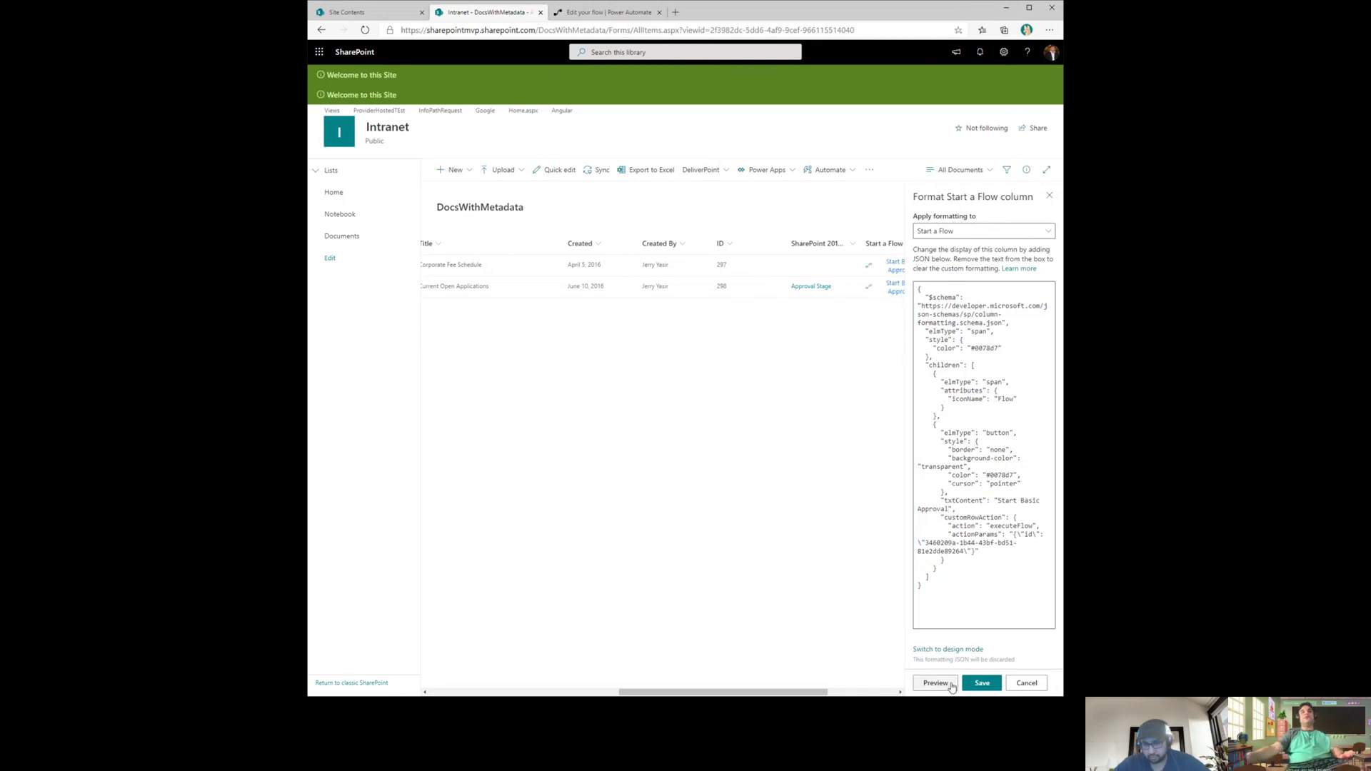
{"action": "left_click_drag", "start_coordinate": [772, 693], "coordinate": [876, 692]}
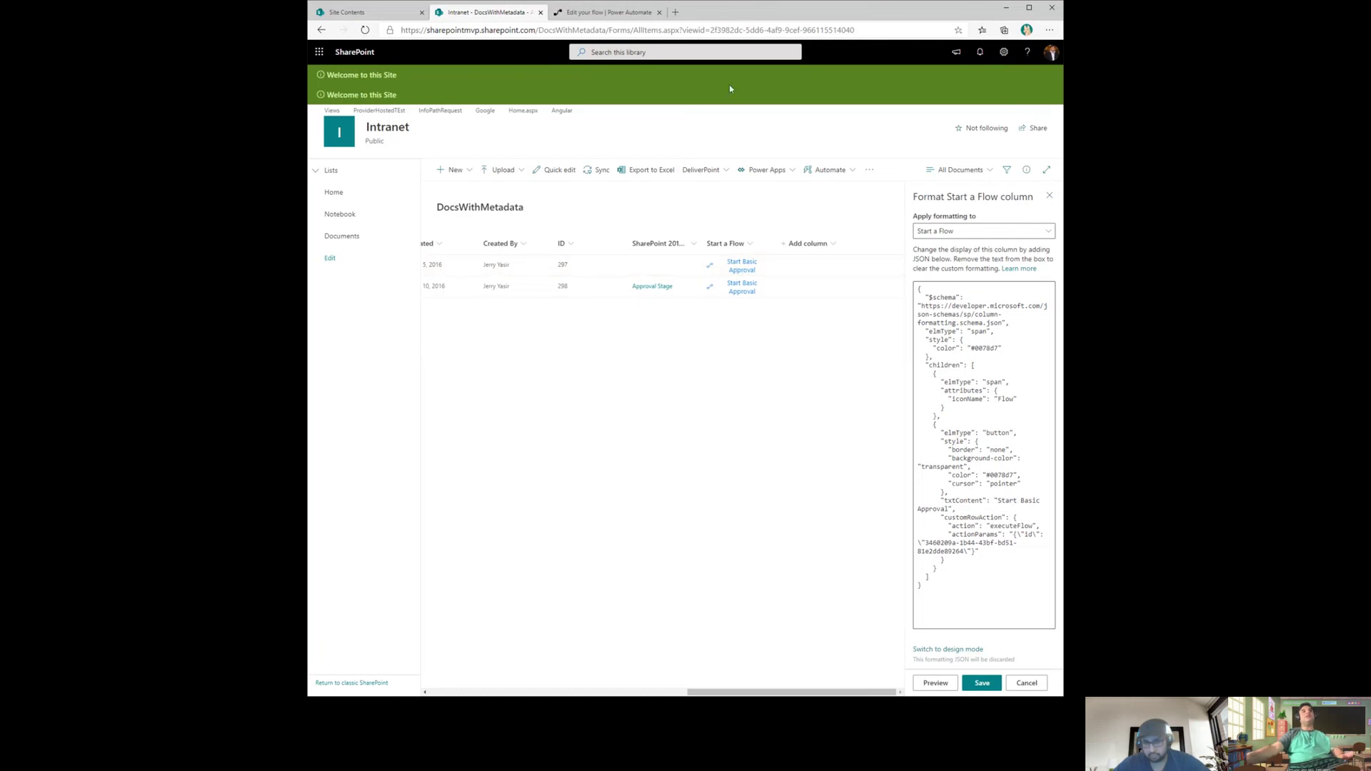
{"action": "left_click", "coordinate": [628, 12]}
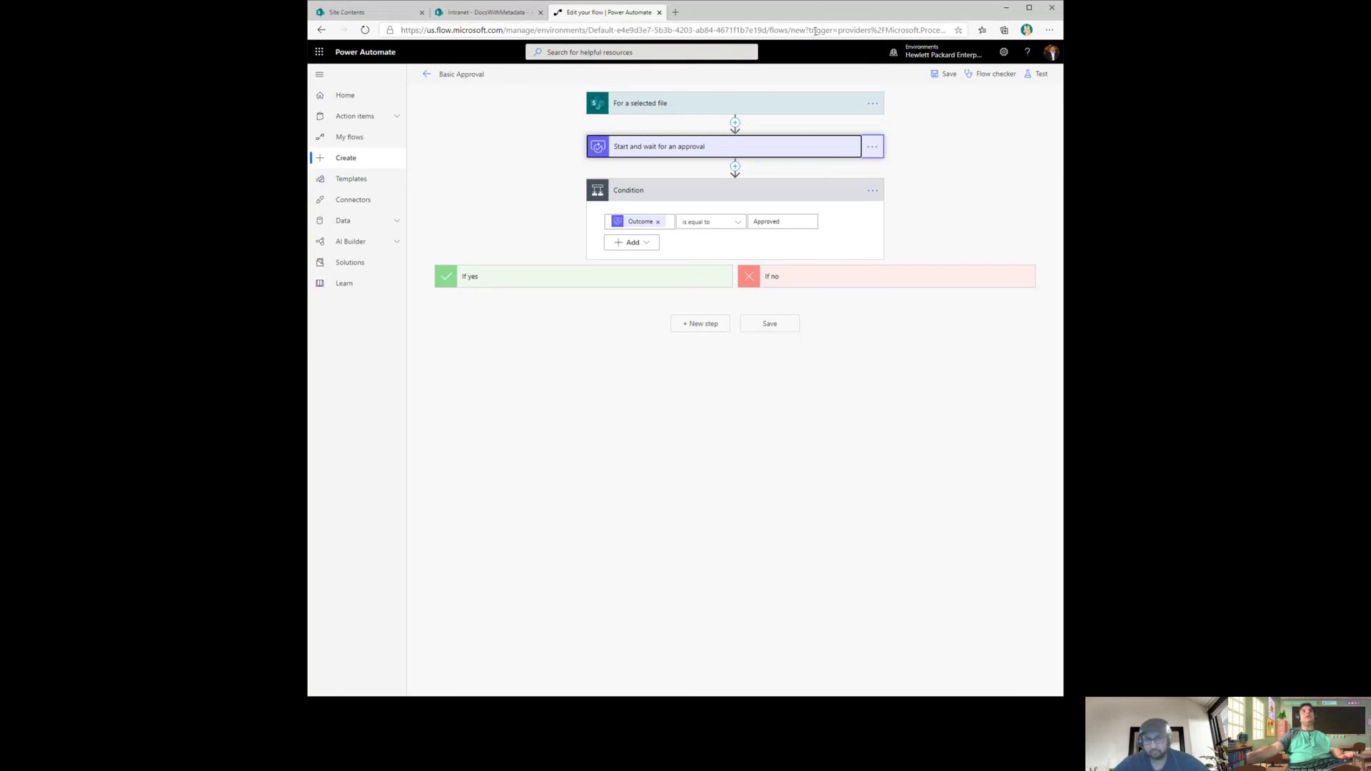
Save the Basic Approval flow in the flow designer.
{"action": "left_click", "coordinate": [685, 31]}
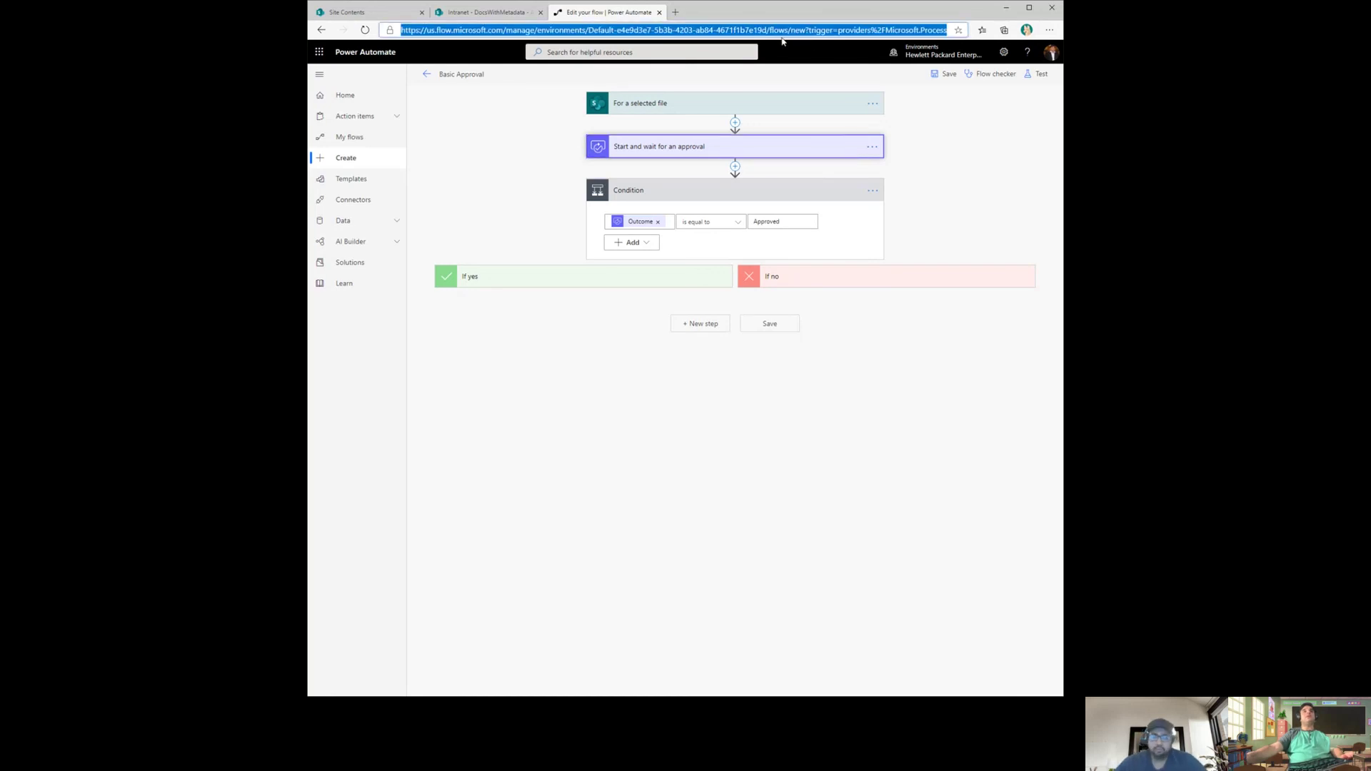
{"action": "key", "text": "End"}
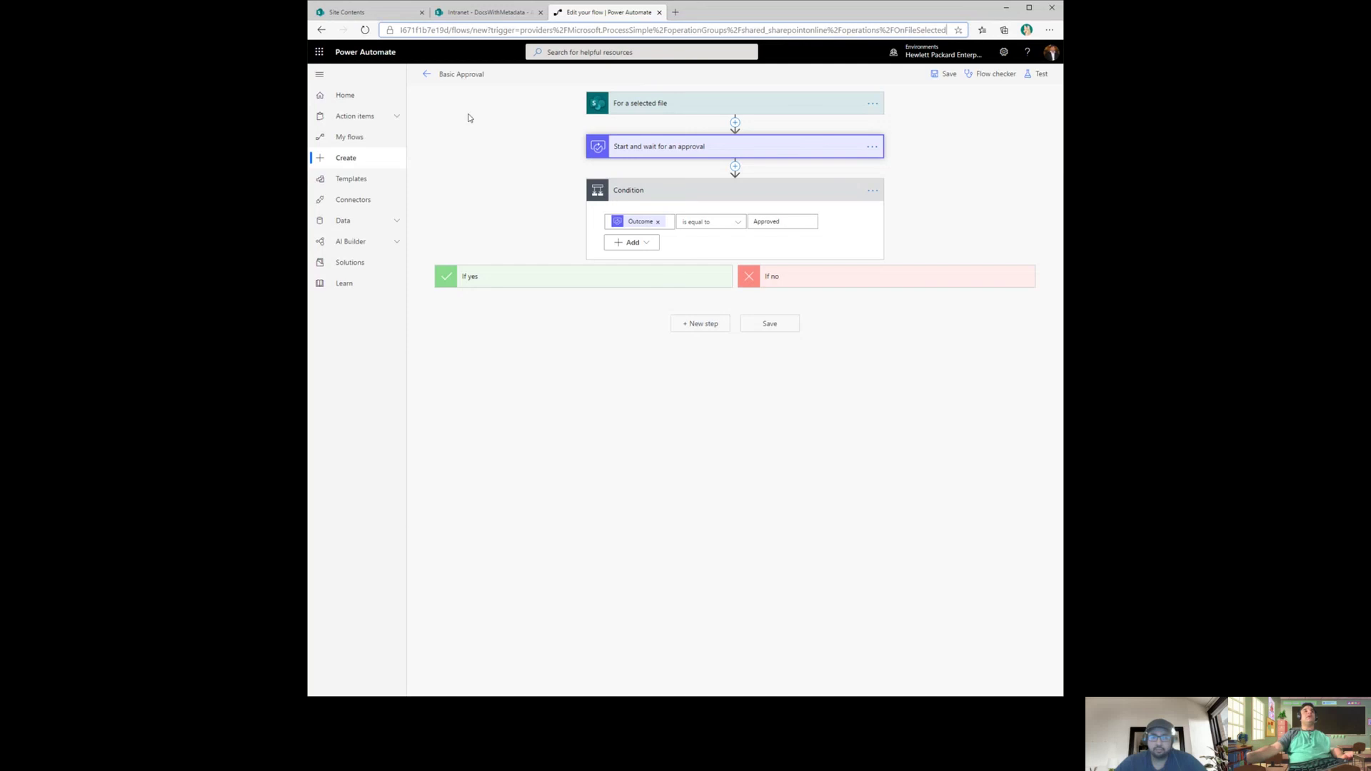
{"action": "left_click", "coordinate": [428, 76]}
{"action": "left_click", "coordinate": [772, 111]}
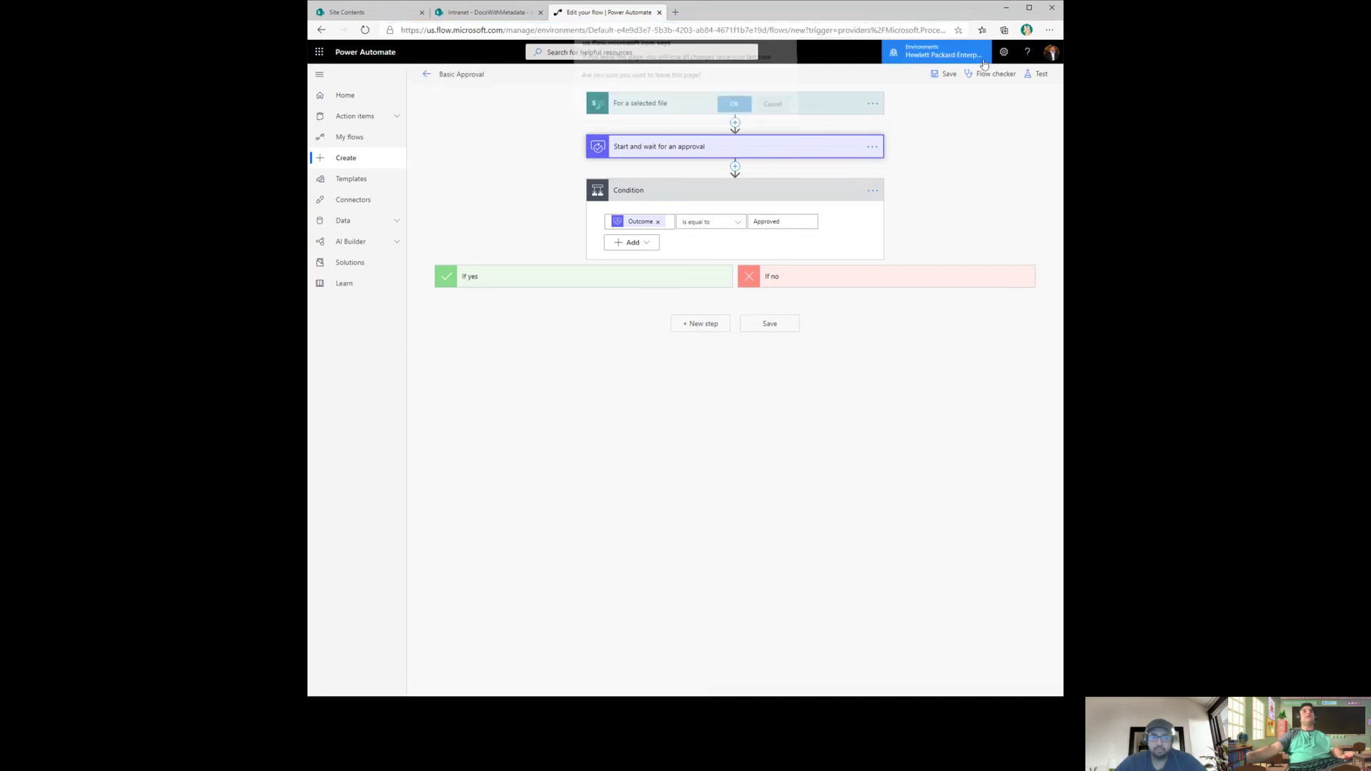
{"action": "left_click", "coordinate": [944, 74]}
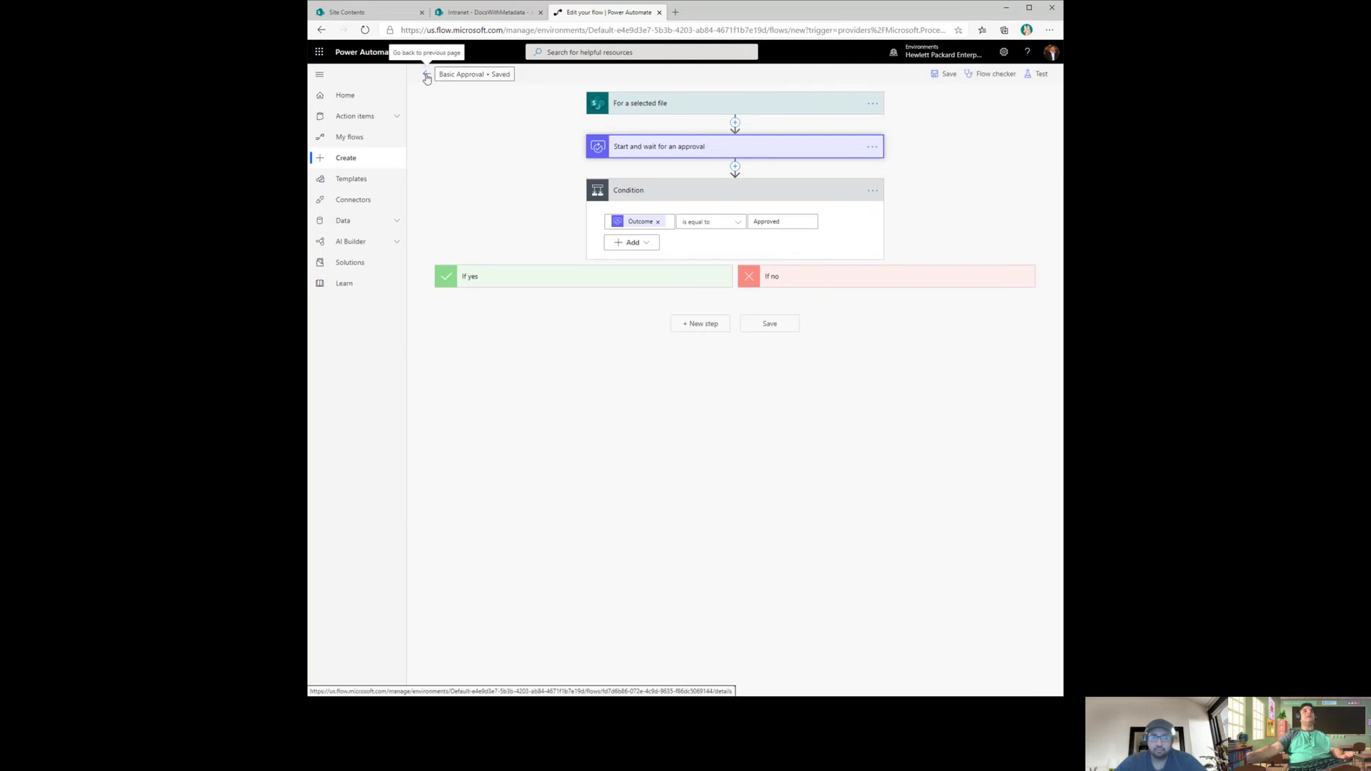
Copy the flow ID from the details page URL and select the old ID in SharePoint's column JSON.
{"action": "left_click", "coordinate": [426, 76]}
{"action": "left_click", "coordinate": [733, 113]}
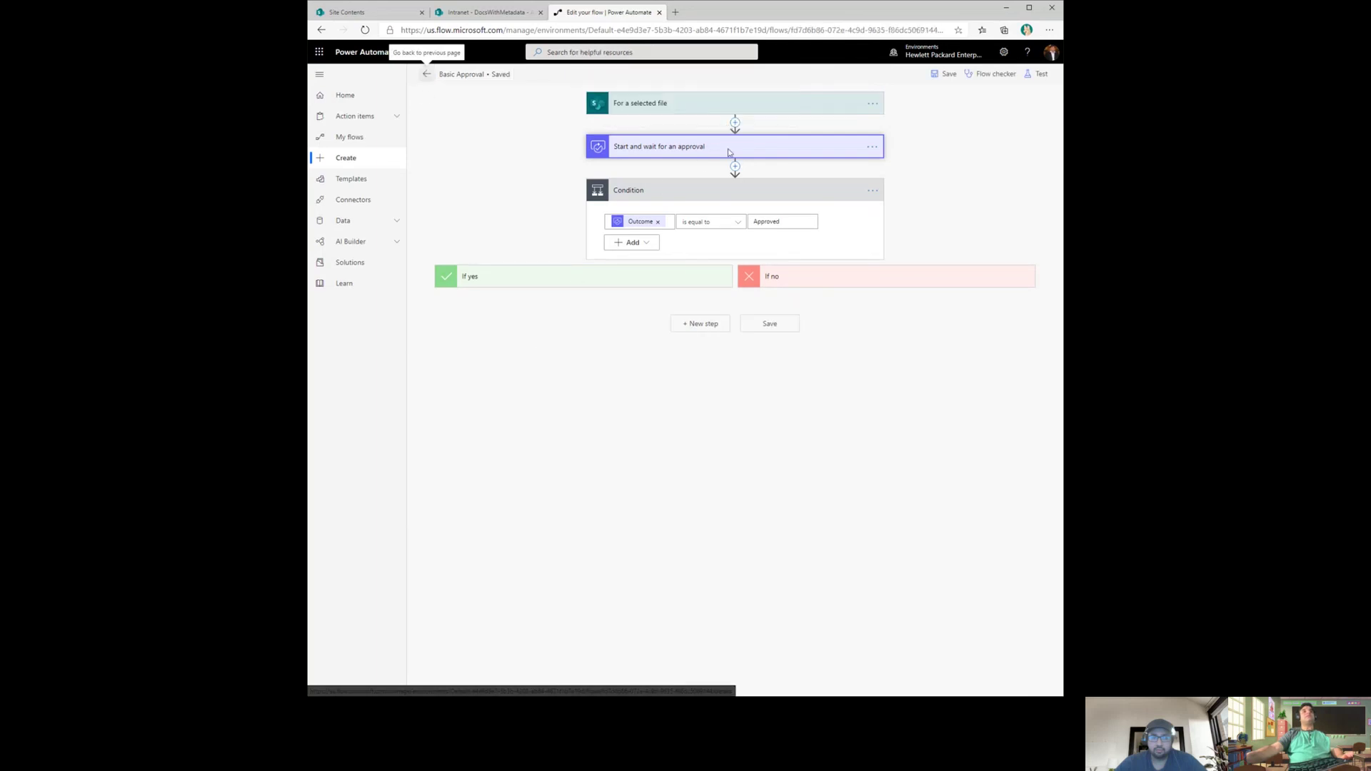
{"action": "left_click", "coordinate": [793, 30]}
{"action": "left_click", "coordinate": [790, 30]}
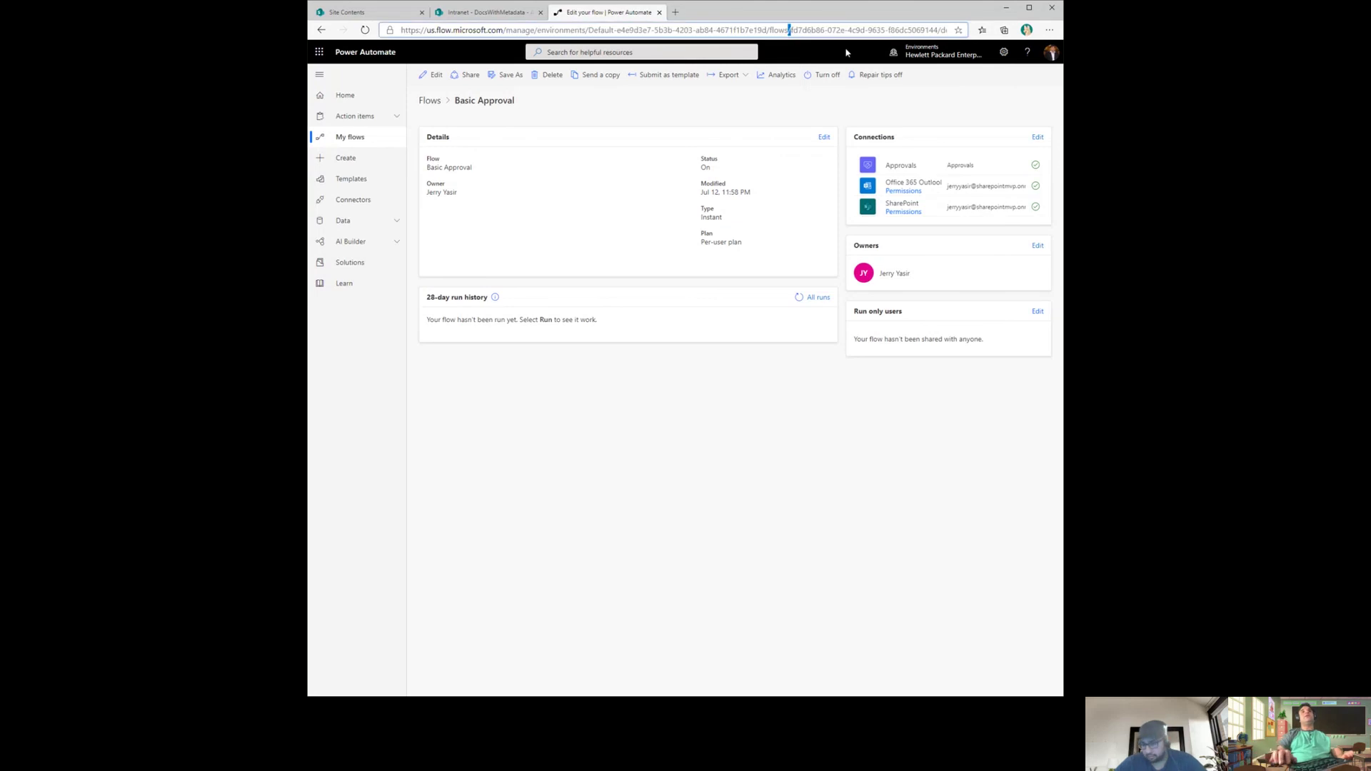
{"action": "key", "text": "ctrl+shift+Right"}
{"action": "key", "text": "ctrl+shift+Right"}
{"action": "key", "text": "ctrl+shift+Right"}
{"action": "key", "text": "ctrl+shift+Right"}
{"action": "key", "text": "ctrl+shift+Right"}
{"action": "key", "text": "ctrl+c"}
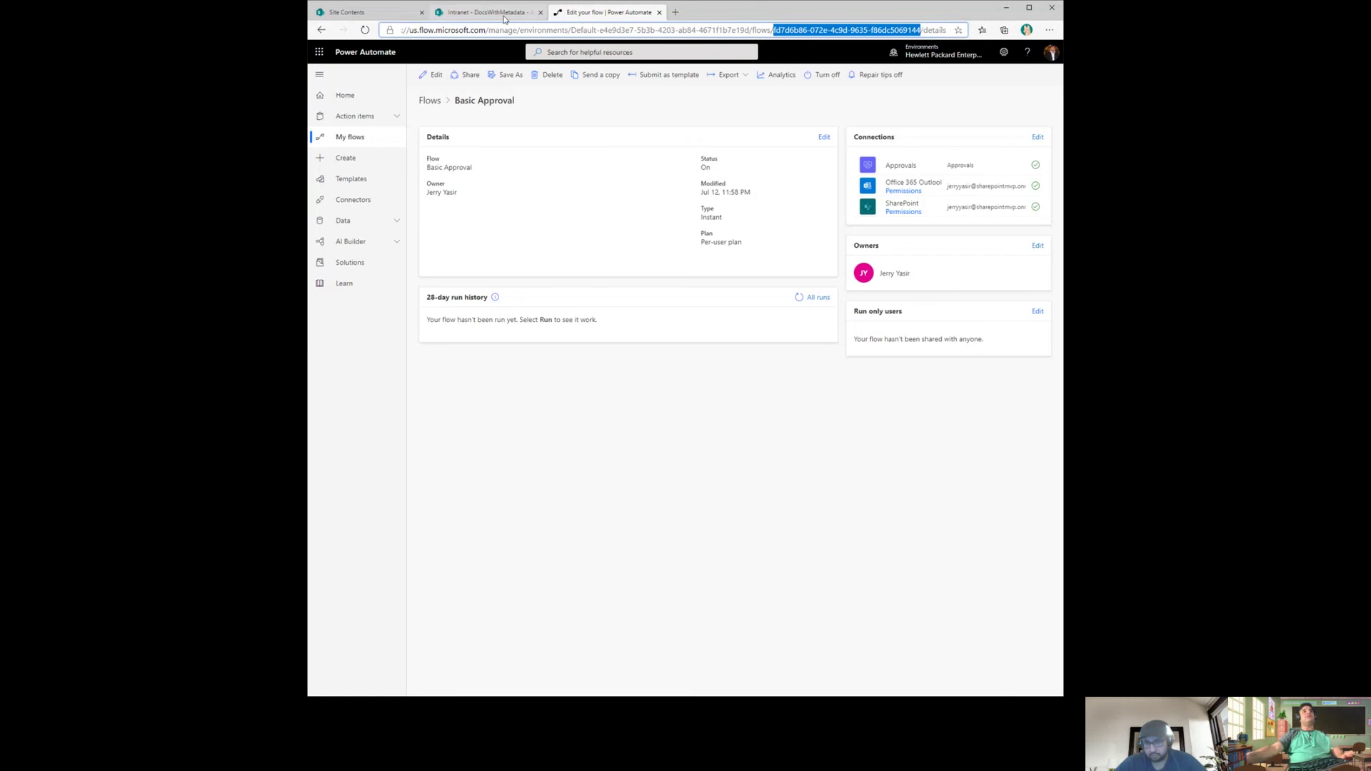
{"action": "left_click", "coordinate": [486, 12]}
{"action": "left_click_drag", "start_coordinate": [965, 552], "coordinate": [932, 543]}
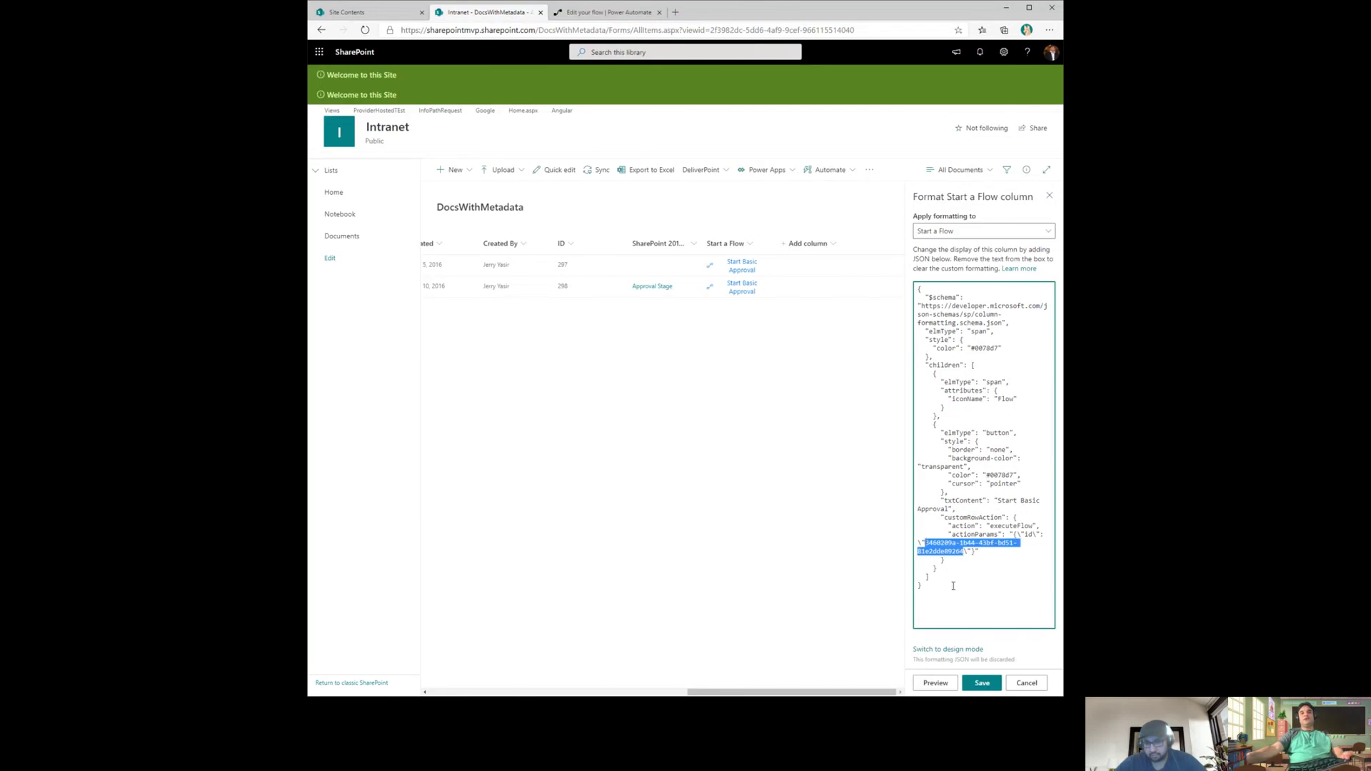
Paste the Basic Approval flow ID into the column JSON and save the column formatting.
{"action": "key", "text": "ctrl+v"}
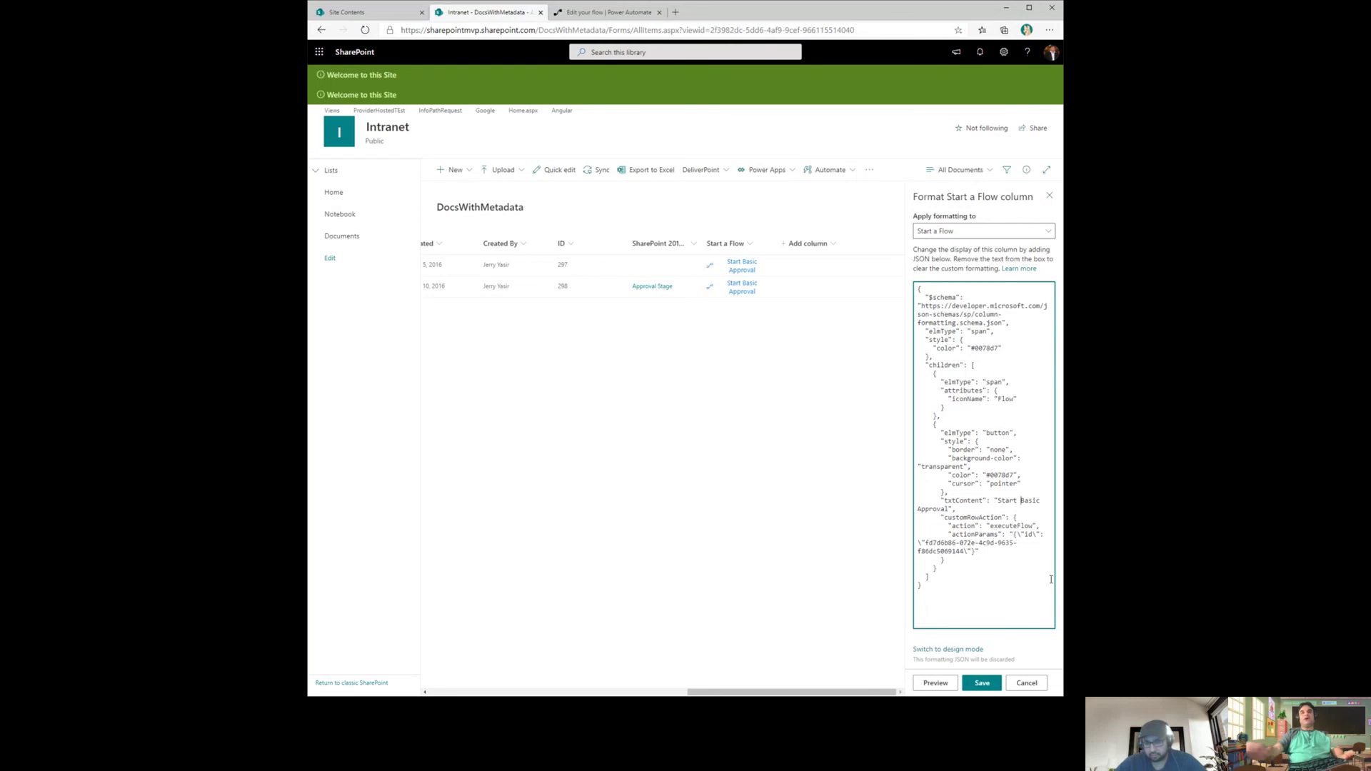
{"action": "left_click_drag", "start_coordinate": [1021, 500], "coordinate": [998, 500]}
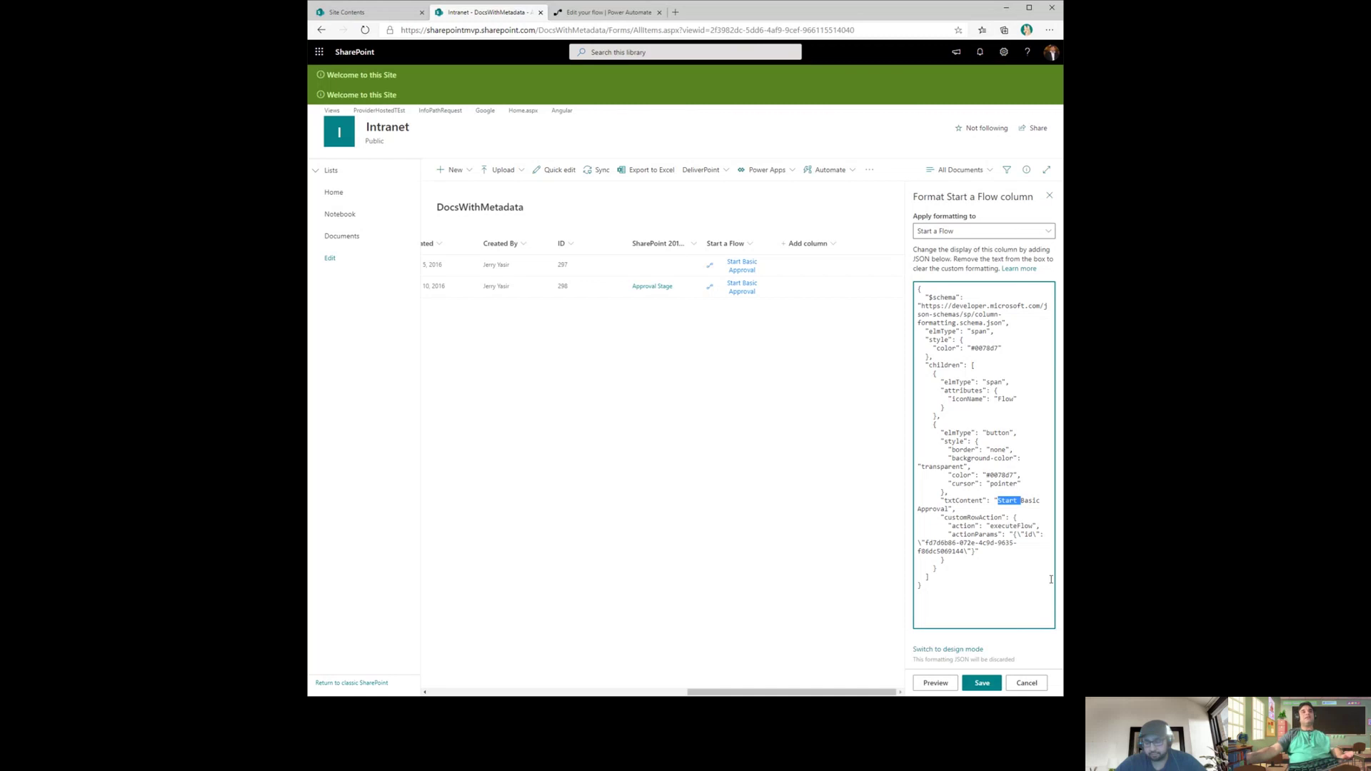
{"action": "left_click", "coordinate": [982, 684]}
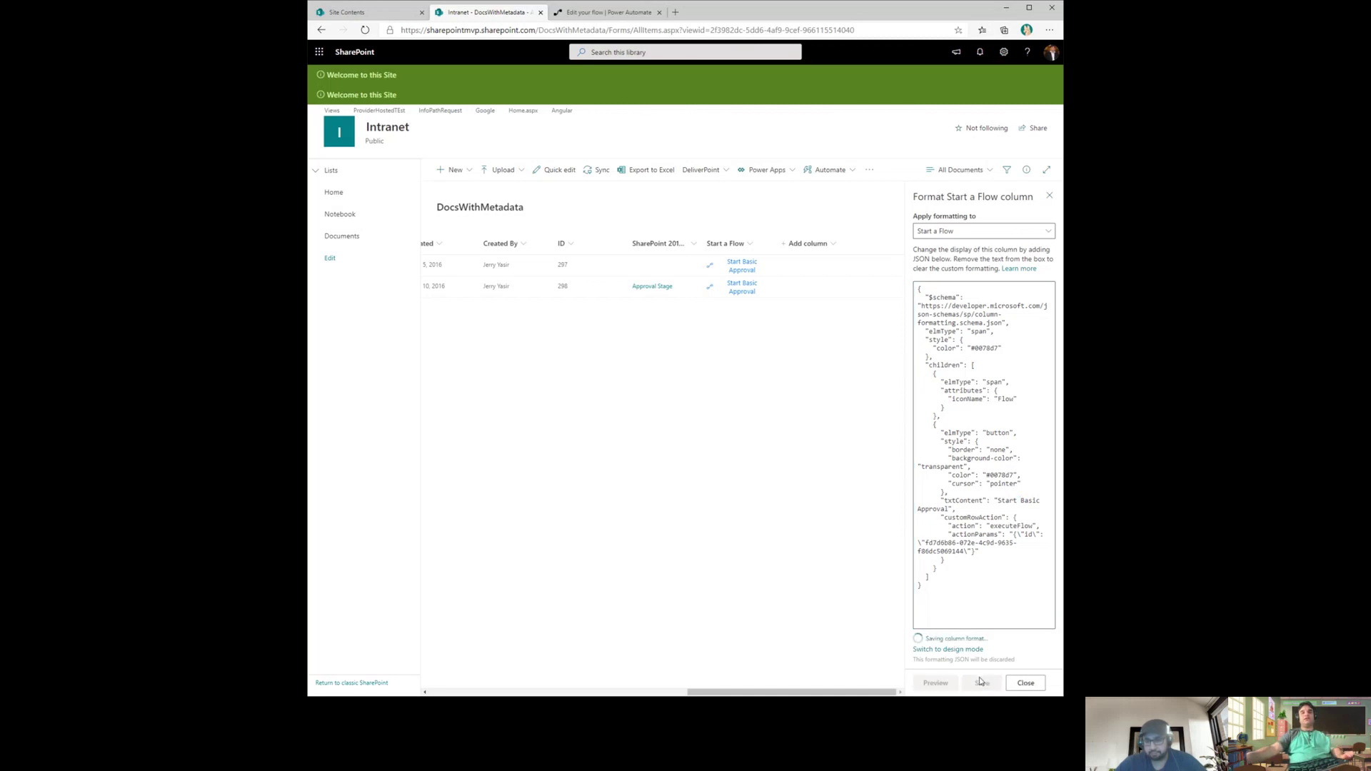
{"action": "left_click", "coordinate": [1049, 196]}
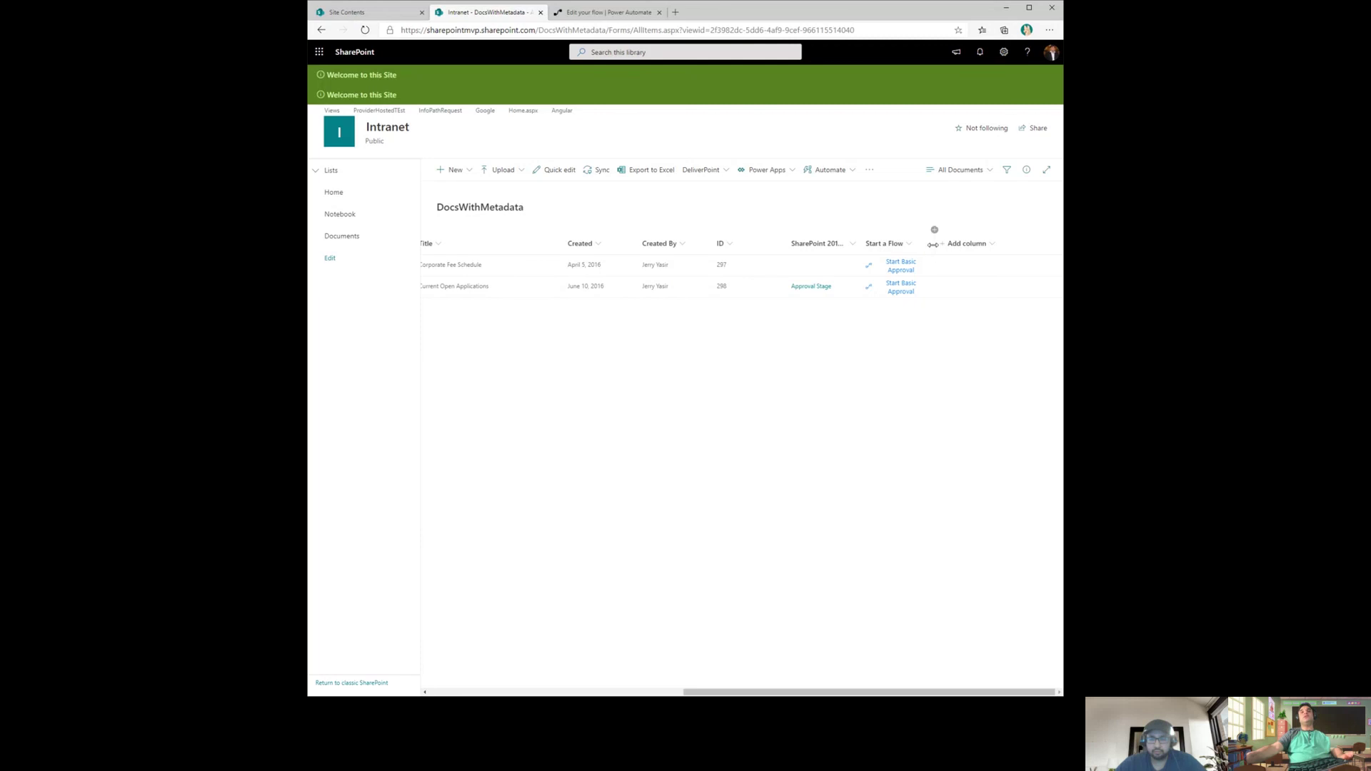
Widen the Start a Flow column and test a Start Basic Approval button, cancelling the run.
{"action": "left_click_drag", "start_coordinate": [932, 244], "coordinate": [970, 245]}
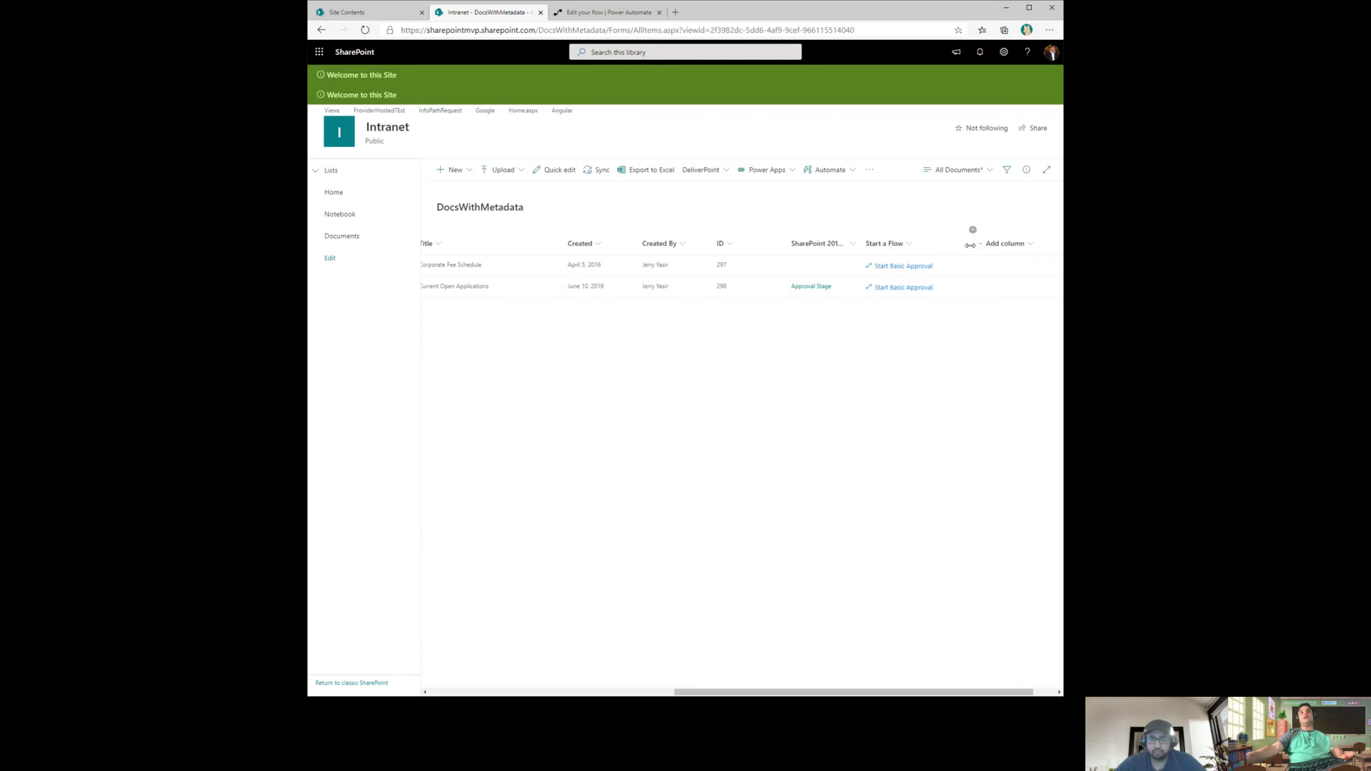
{"action": "left_click", "coordinate": [904, 288]}
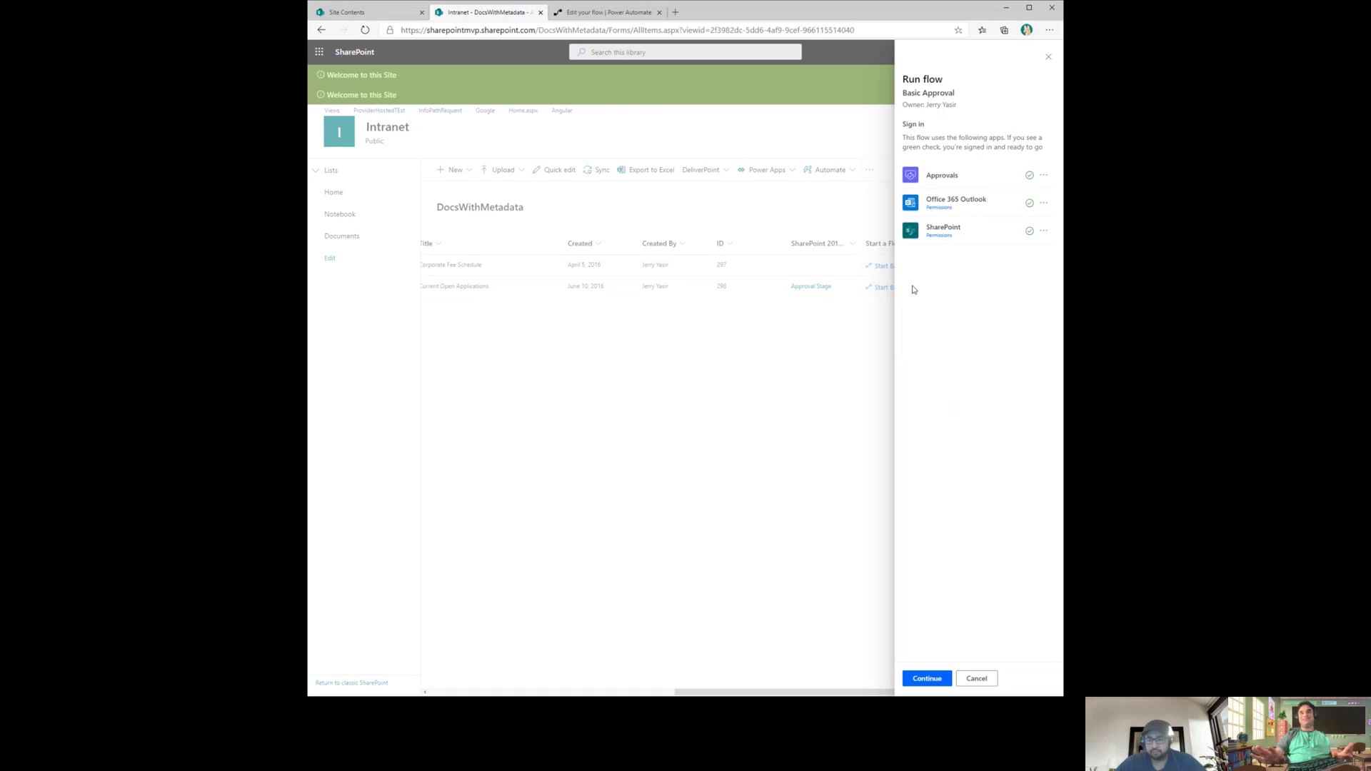
{"action": "left_click", "coordinate": [977, 679]}
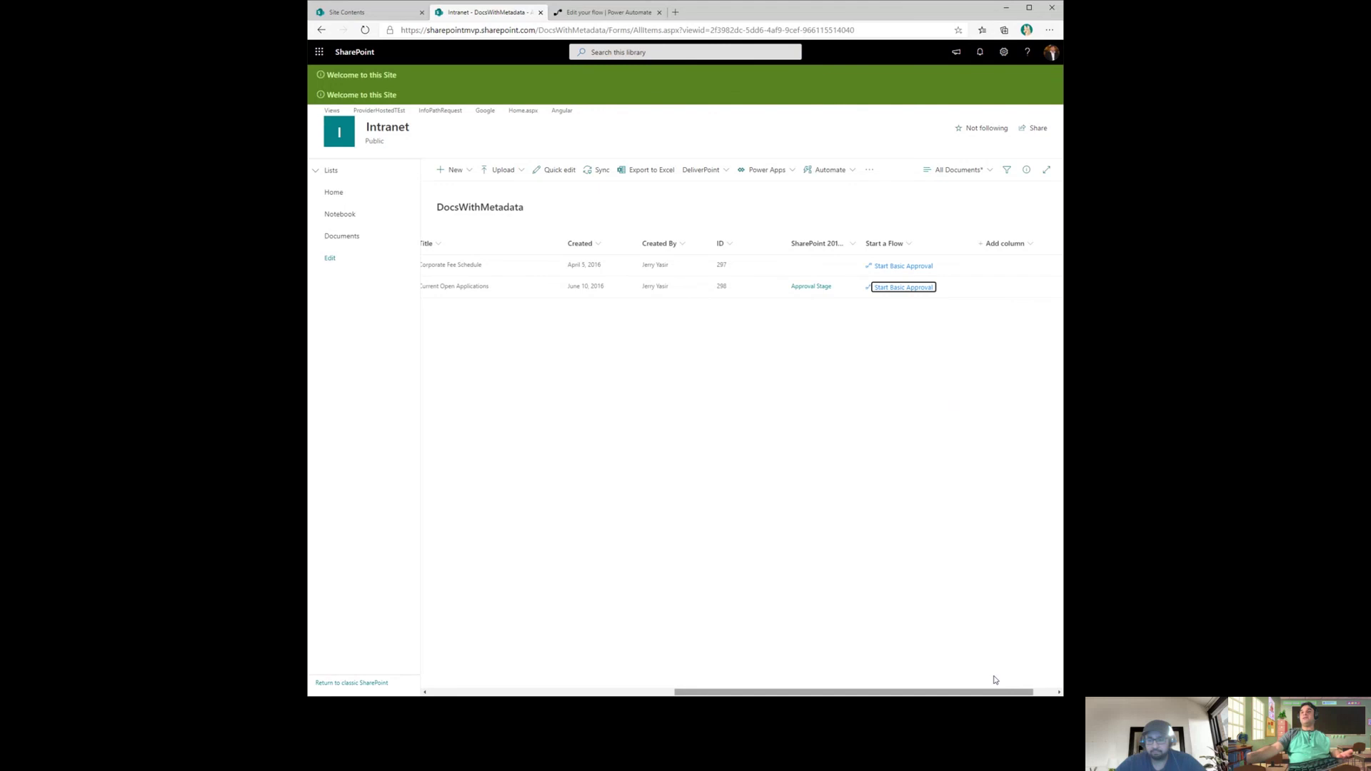